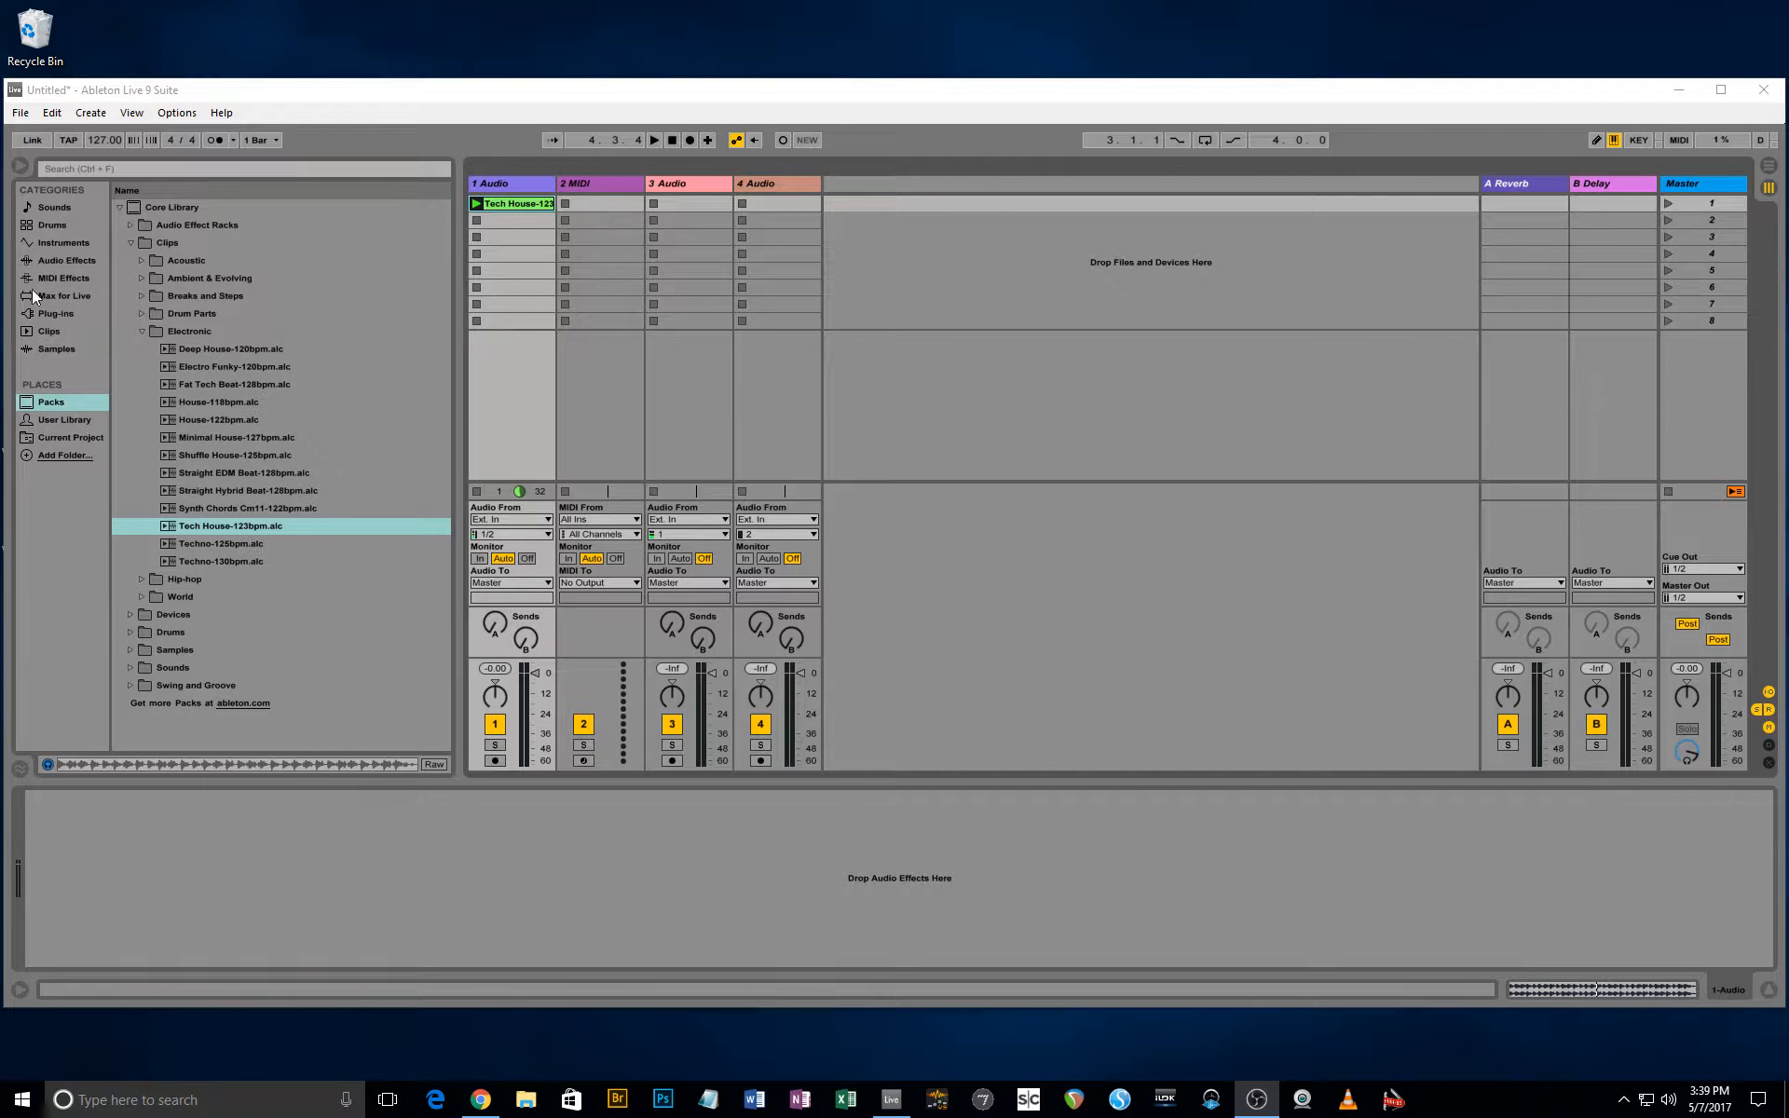
# Add a Compressor and an EQ Eight from the audio effects to the 1 Audio track's device chain.
pyautogui.click(39, 262)
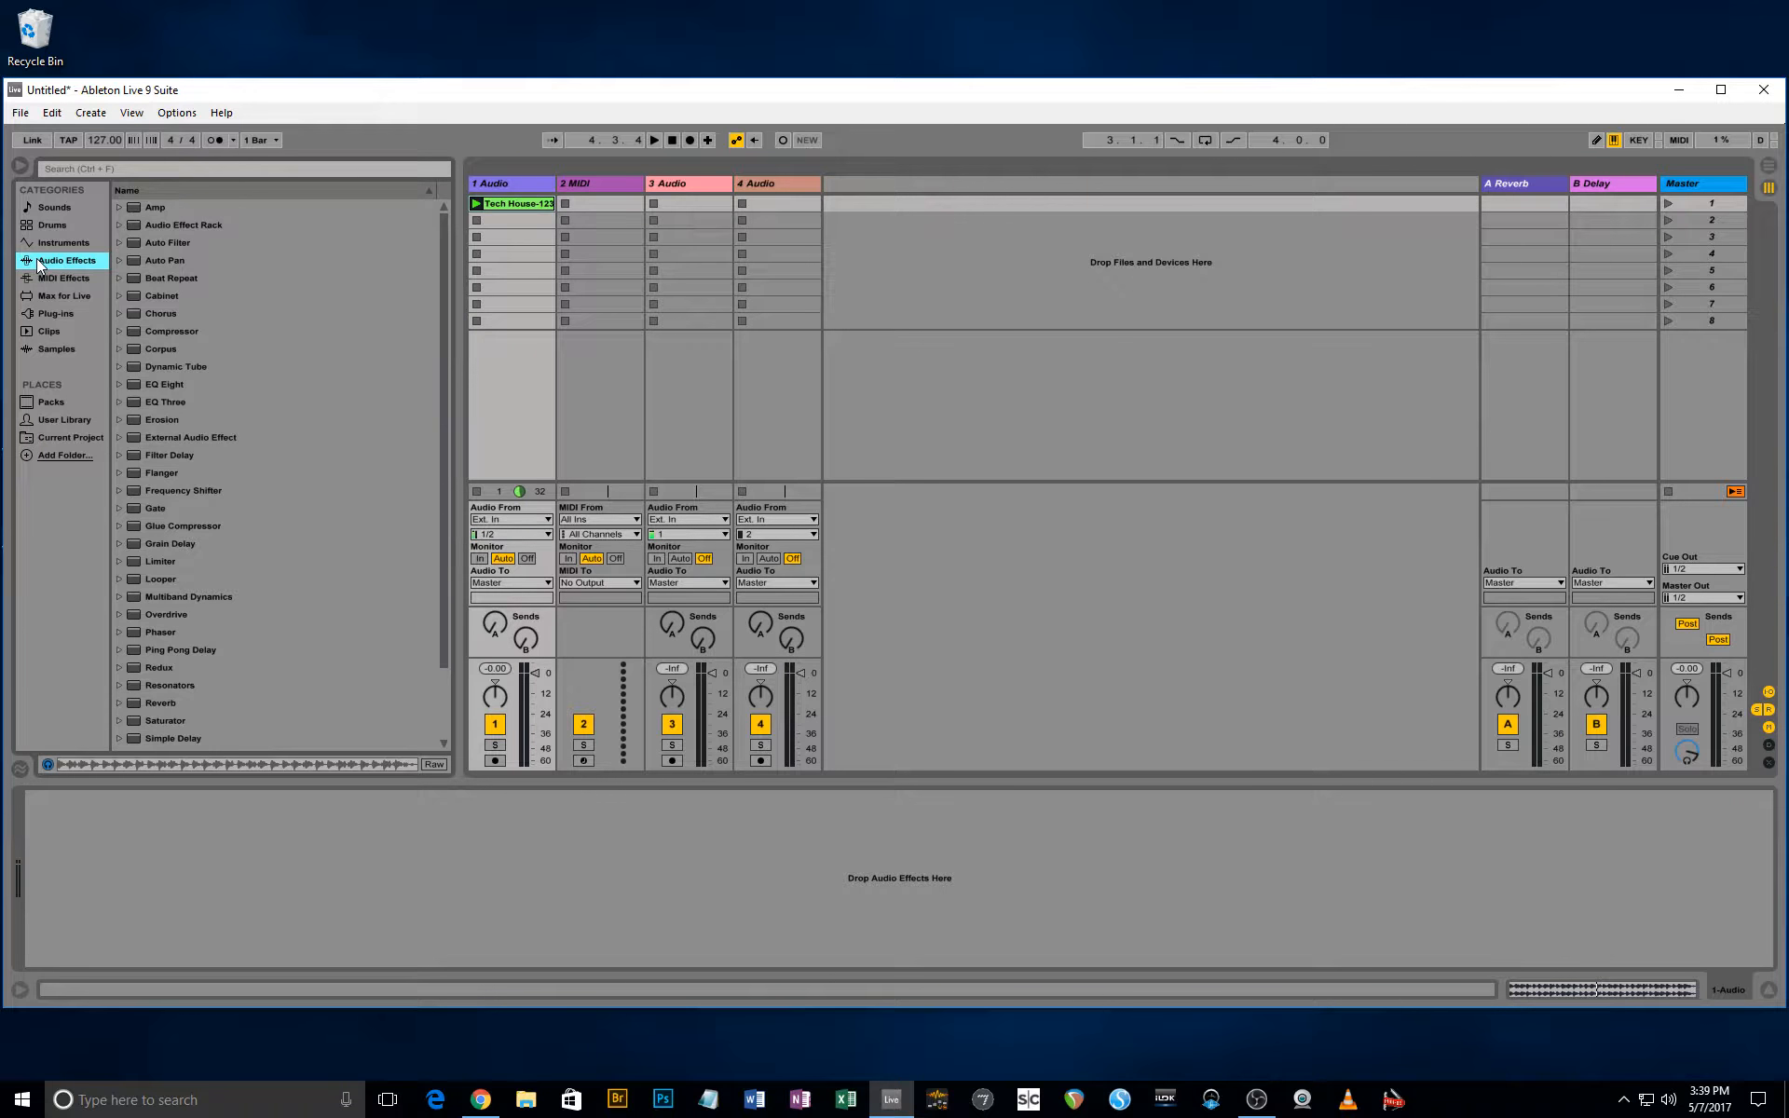
pyautogui.click(129, 260)
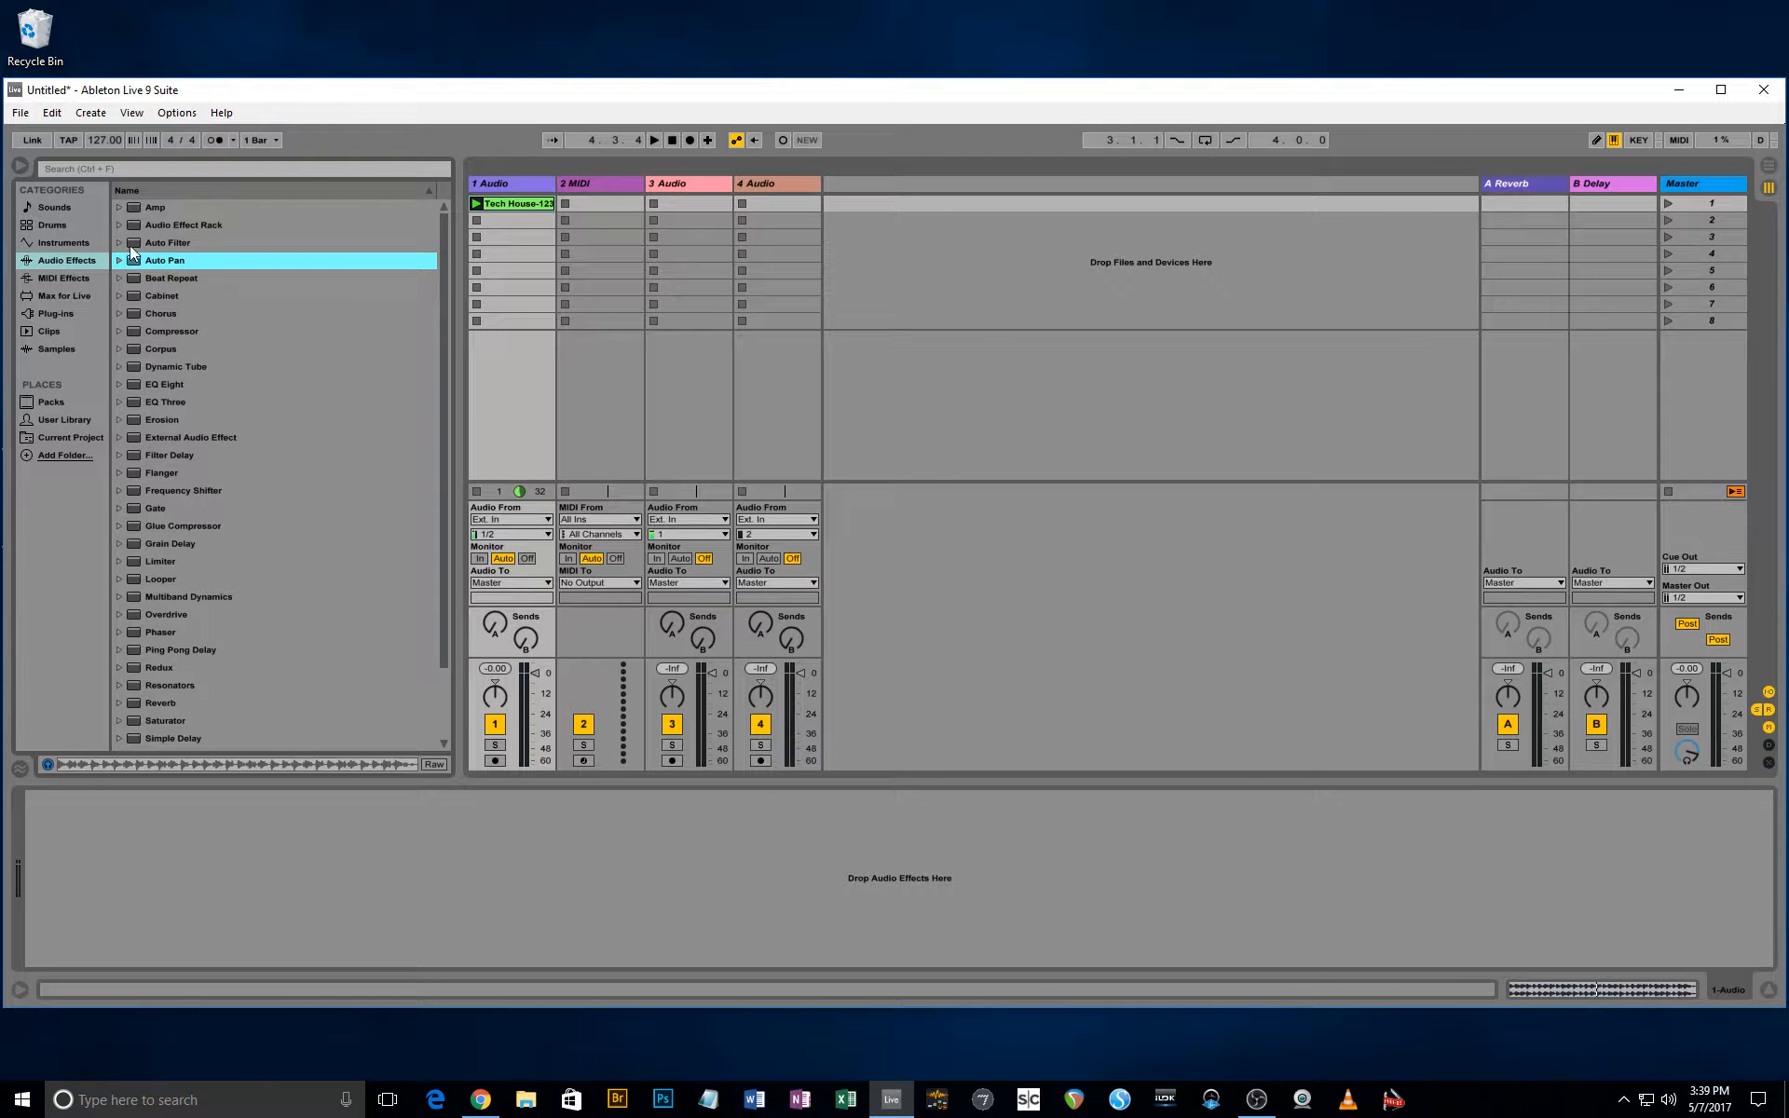
pyautogui.moveTo(155, 331)
pyautogui.mouseDown()
pyautogui.moveTo(538, 480)
pyautogui.moveTo(316, 1013)
pyautogui.moveTo(308, 917)
pyautogui.mouseUp()
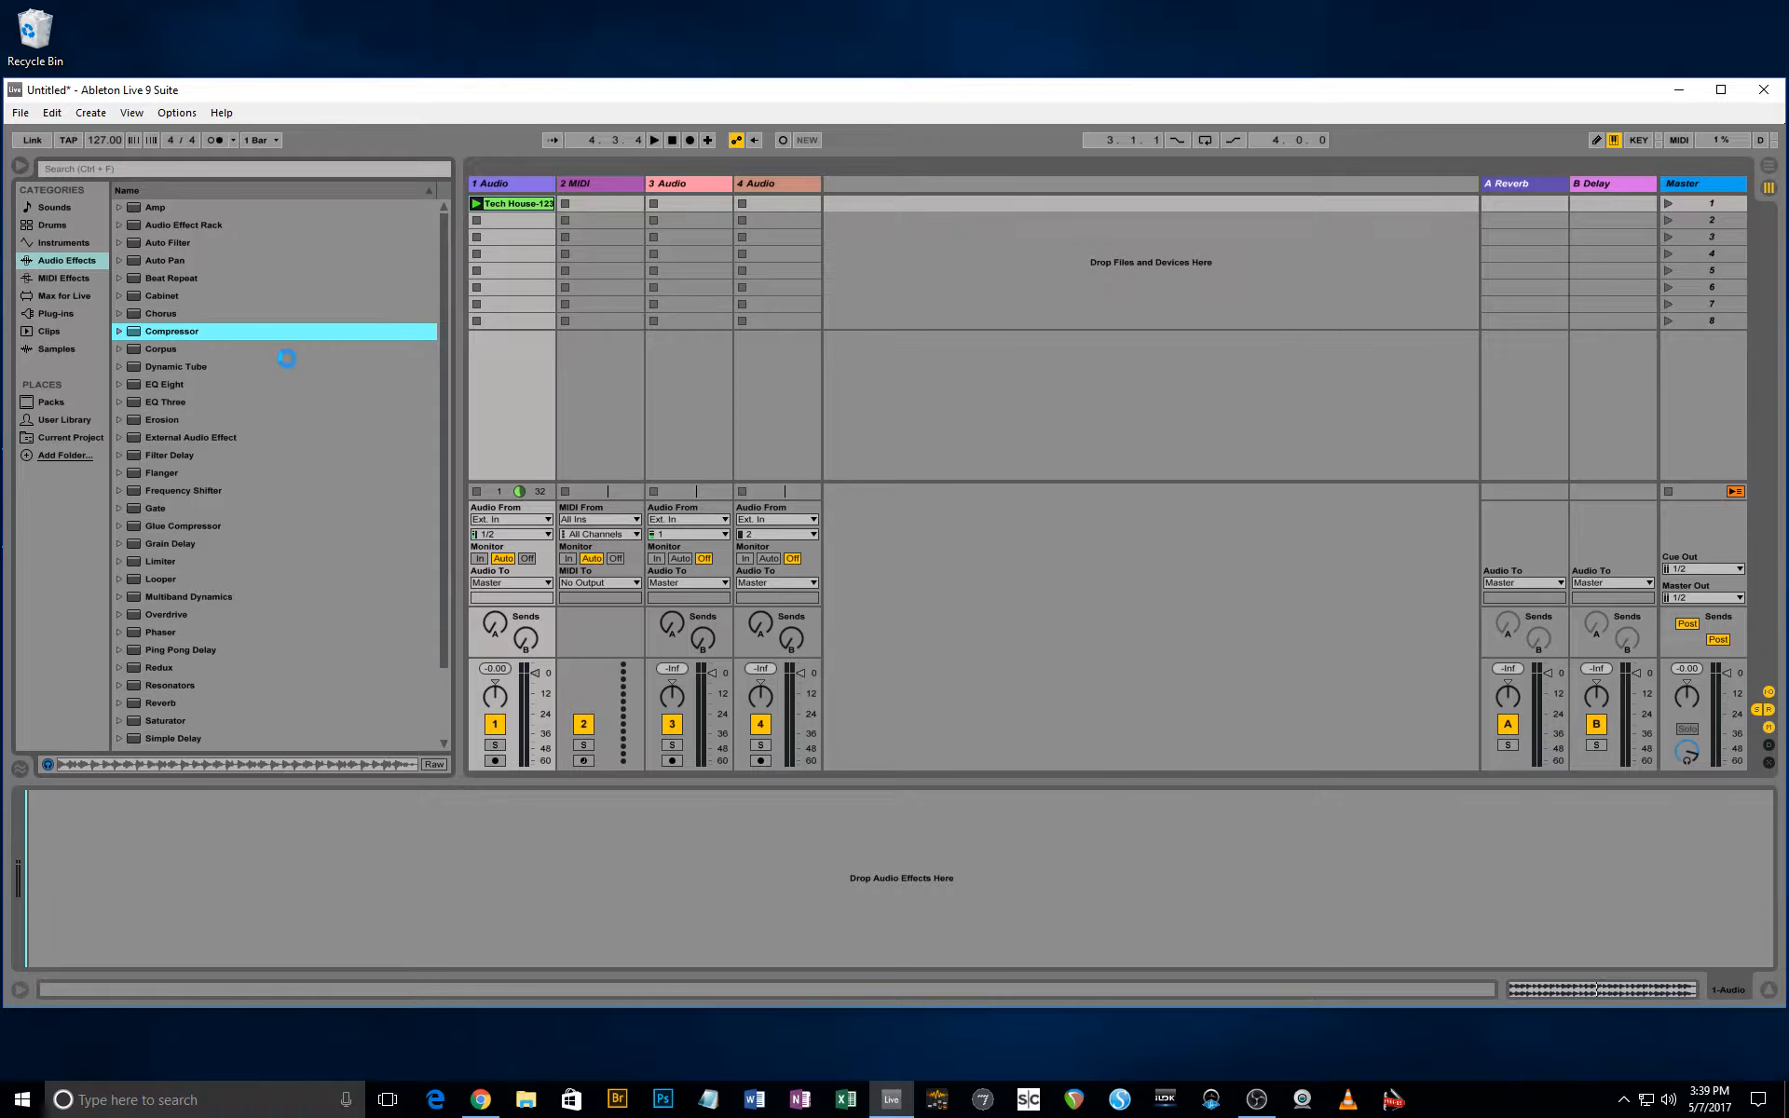
pyautogui.moveTo(154, 384)
pyautogui.mouseDown()
pyautogui.moveTo(372, 879)
pyautogui.moveTo(365, 906)
pyautogui.mouseUp()
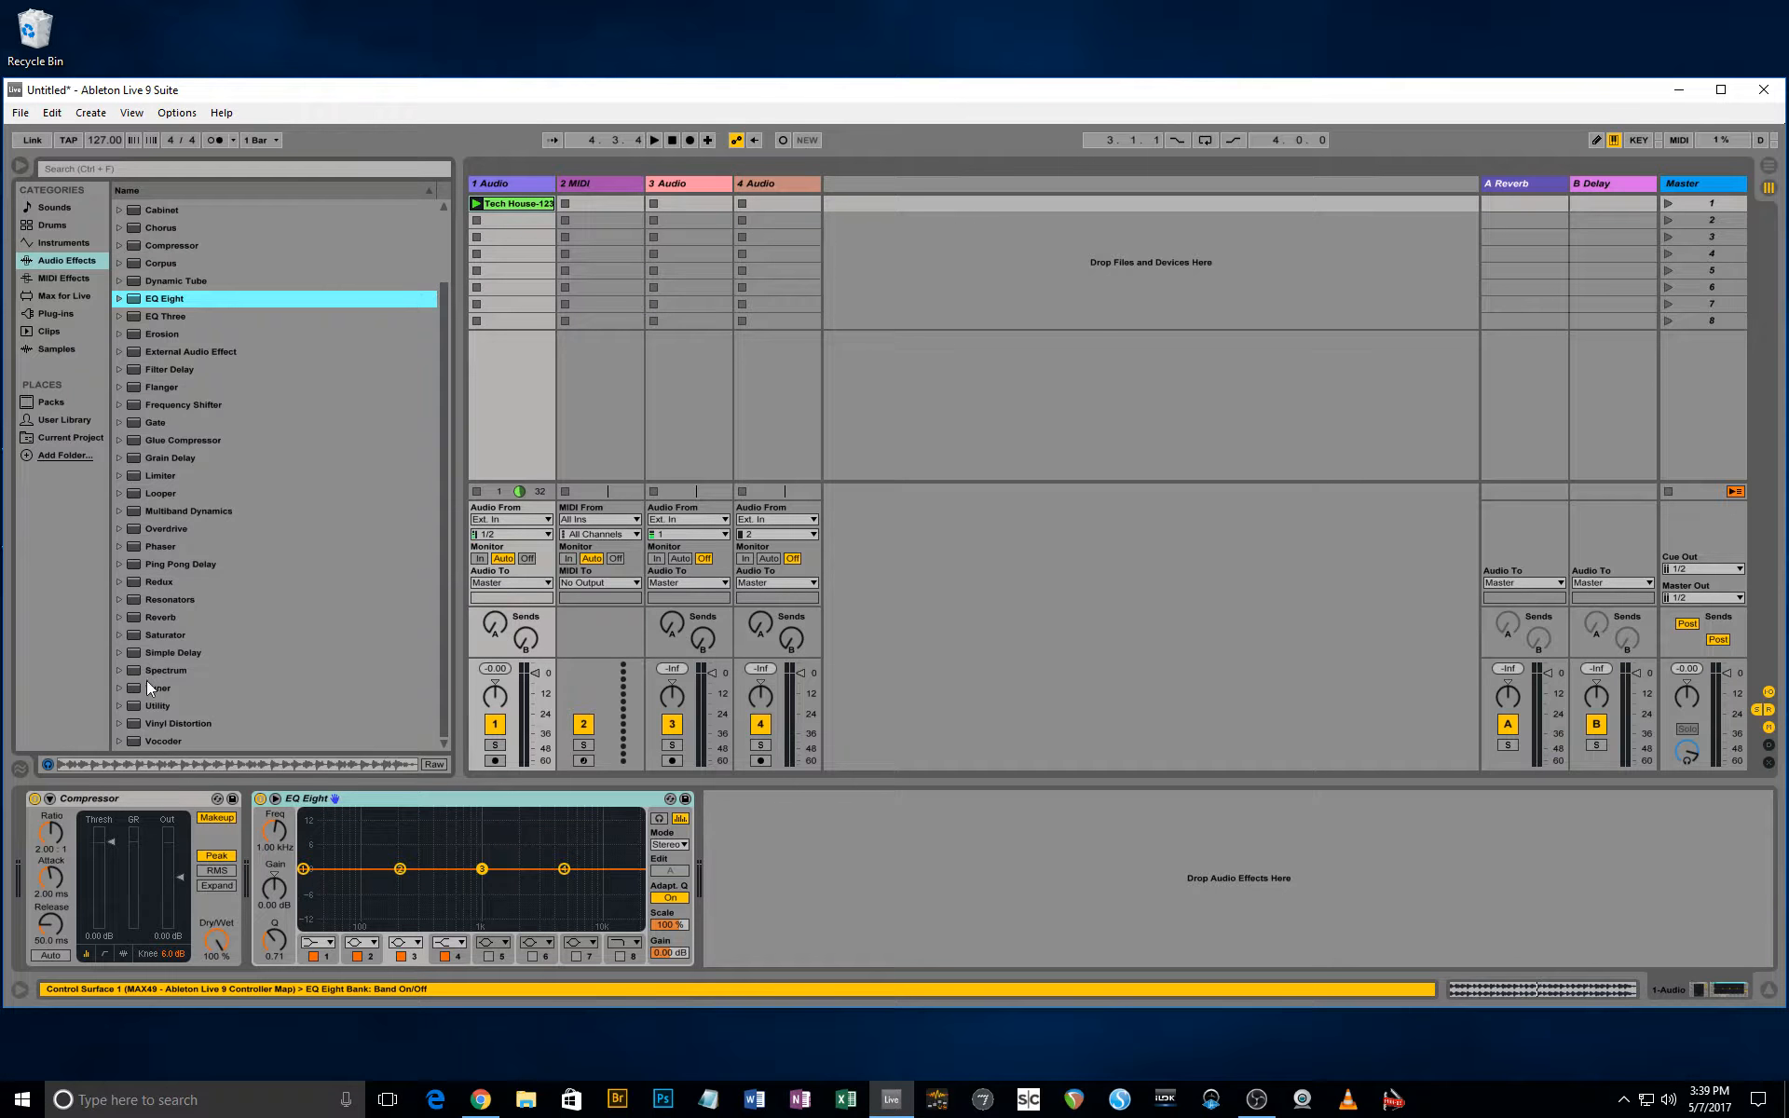
# Add a Limiter after the EQ Eight in the 1 Audio track's device chain.
pyautogui.scroll(-2, 148, 675)
pyautogui.click(178, 652)
pyautogui.click(173, 616)
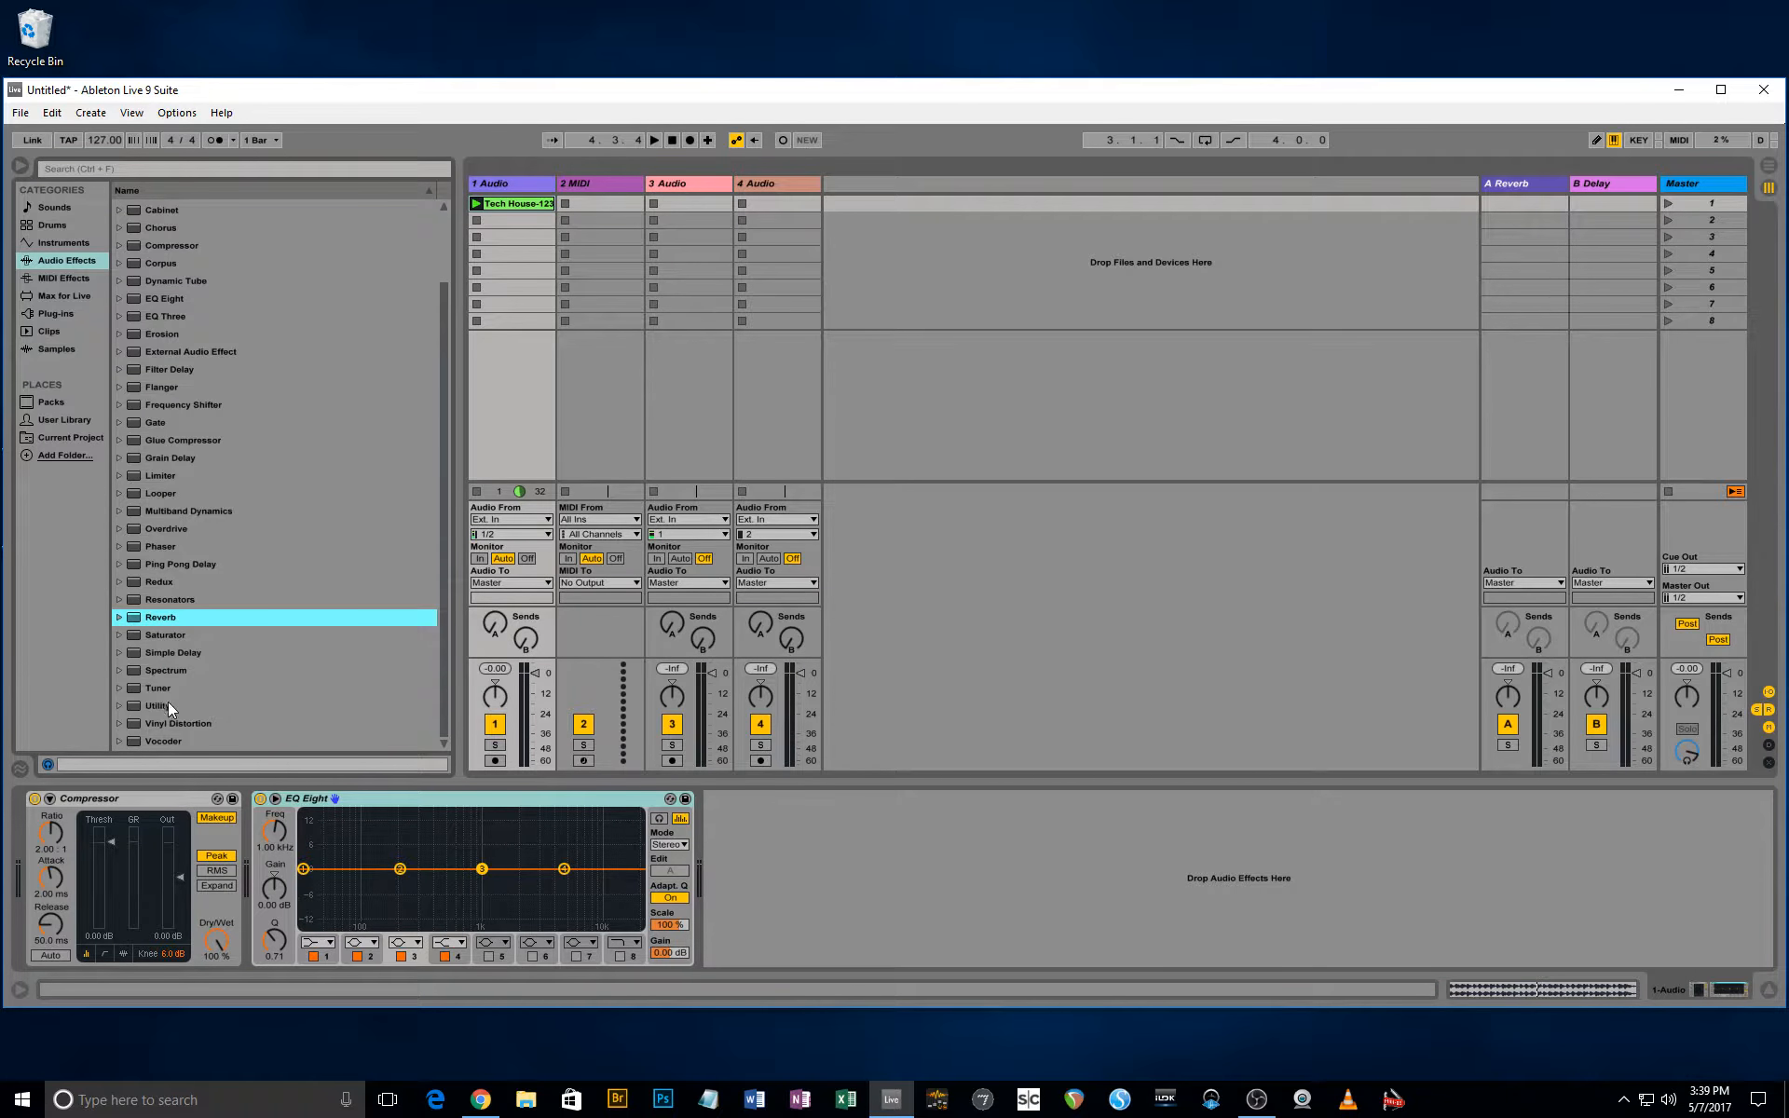
pyautogui.moveTo(160, 472)
pyautogui.mouseDown()
pyautogui.moveTo(280, 489)
pyautogui.moveTo(759, 820)
pyautogui.moveTo(750, 843)
pyautogui.mouseUp()
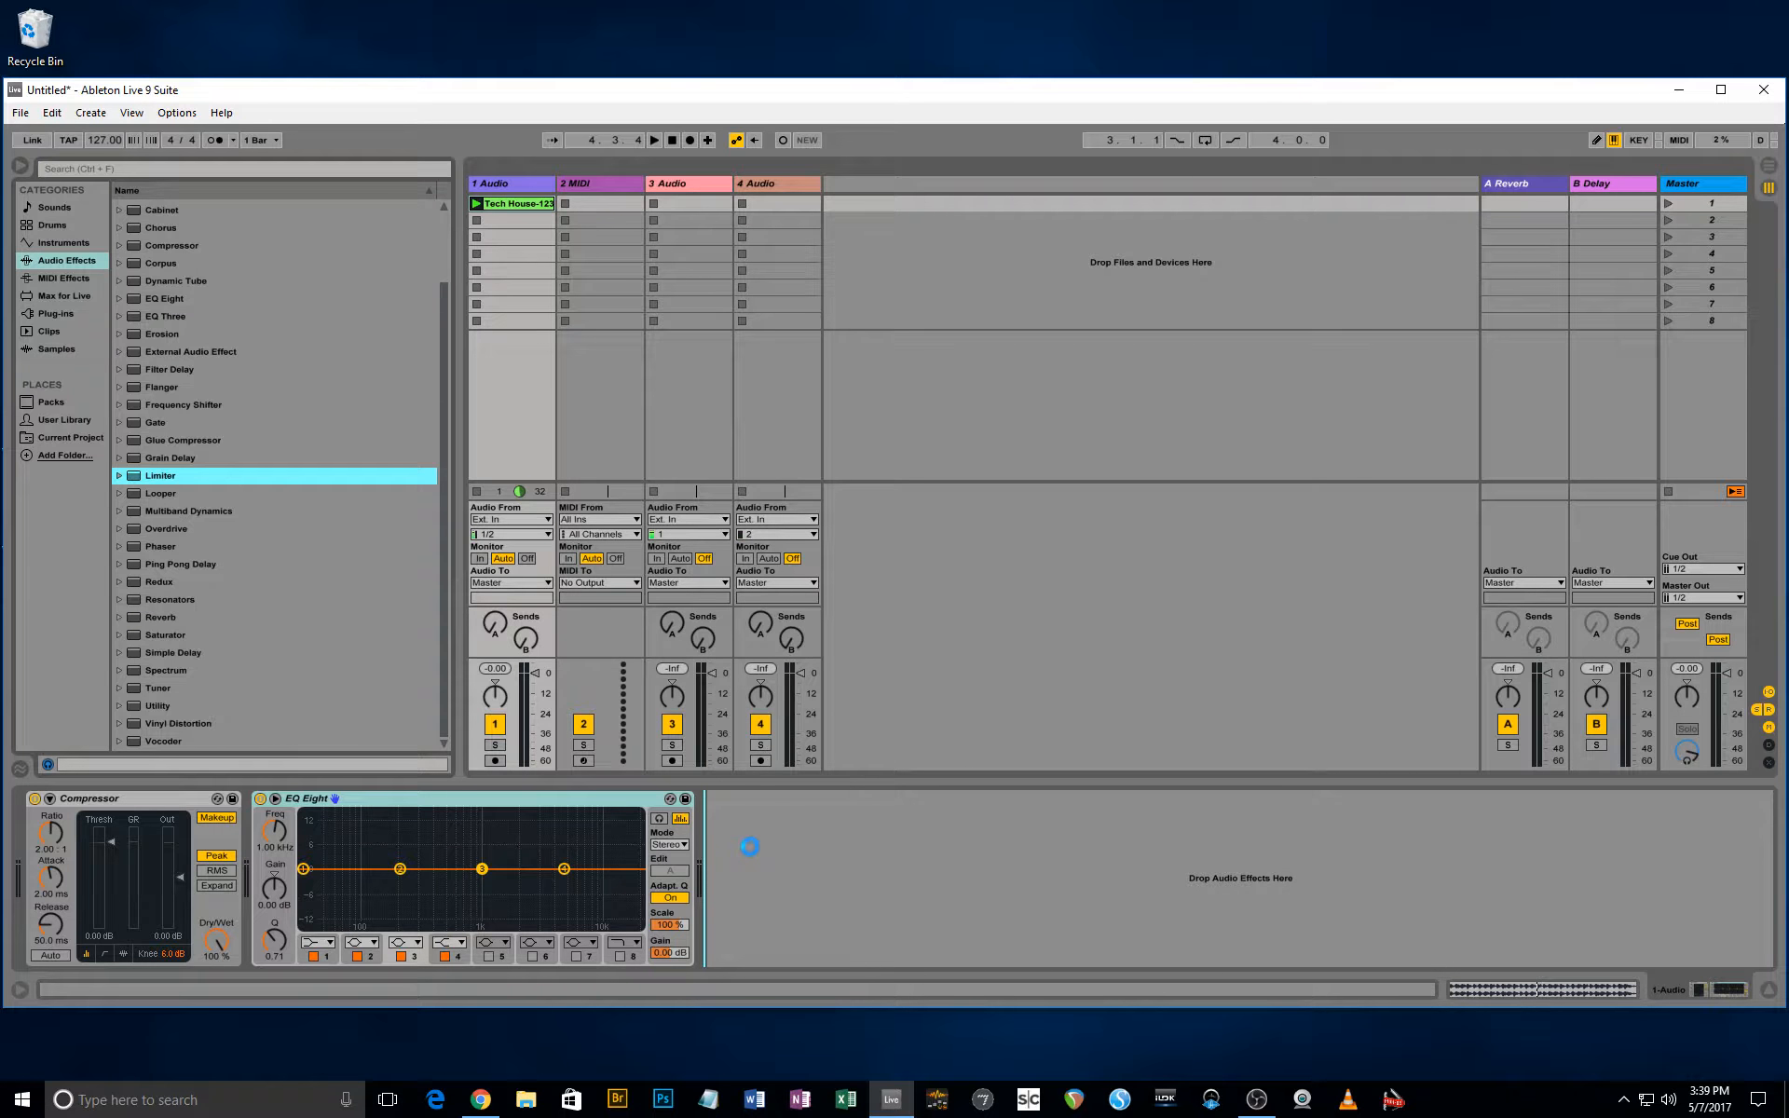
pyautogui.moveTo(969, 1012); pyautogui.dragTo(919, 909)
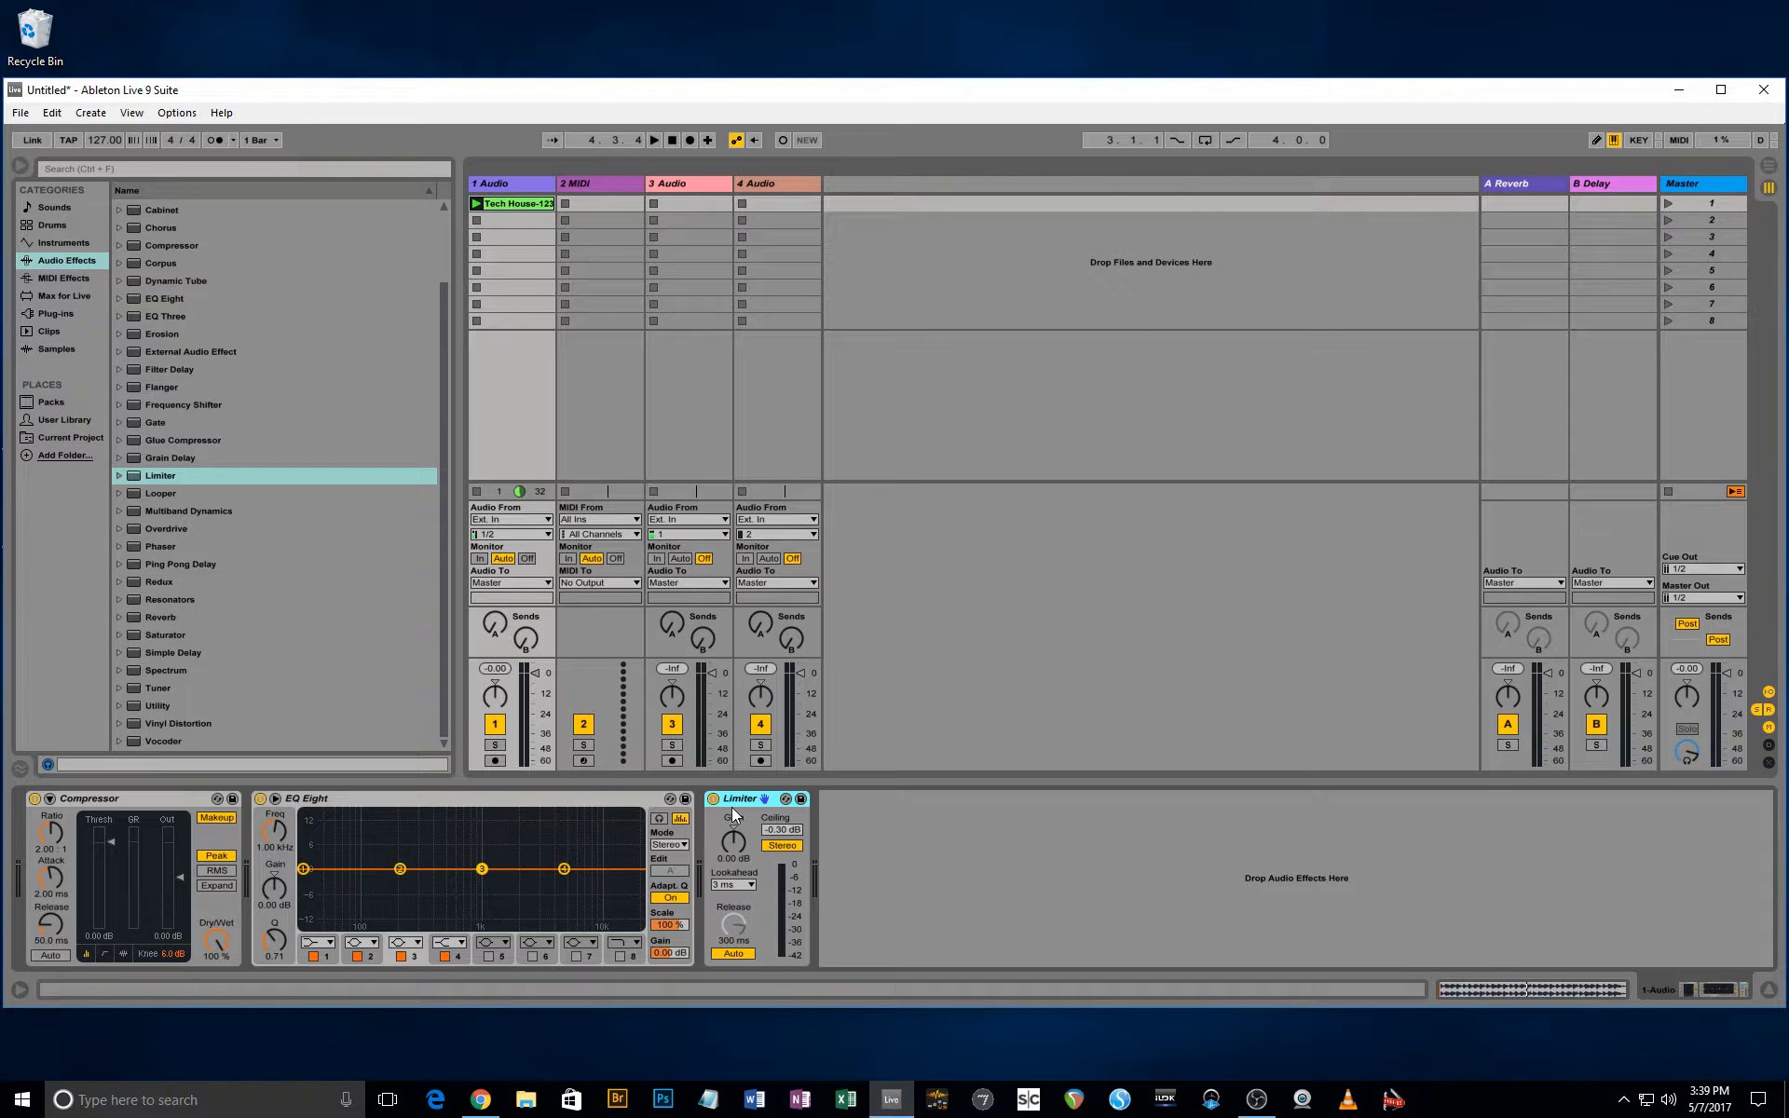
# Select the Compressor, EQ Eight and Limiter together and group them into one audio effect rack.
pyautogui.click(377, 801)
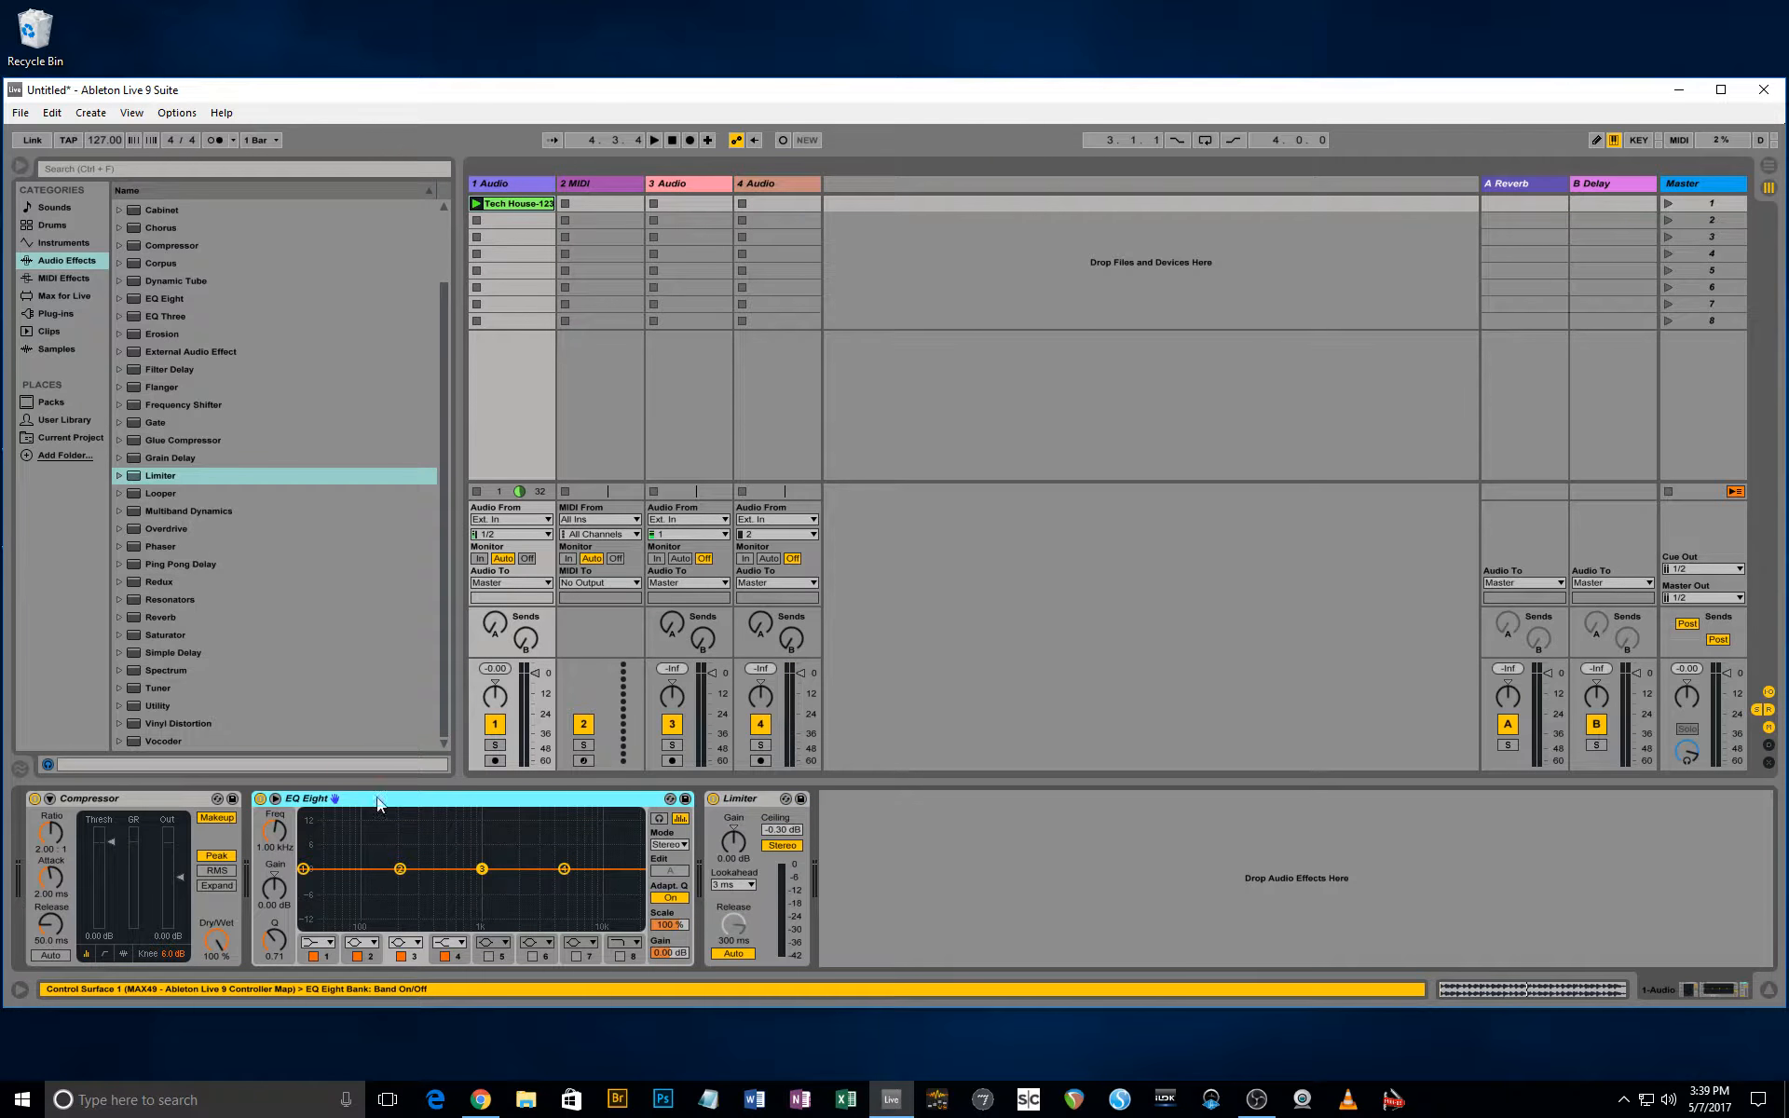
pyautogui.click(149, 797)
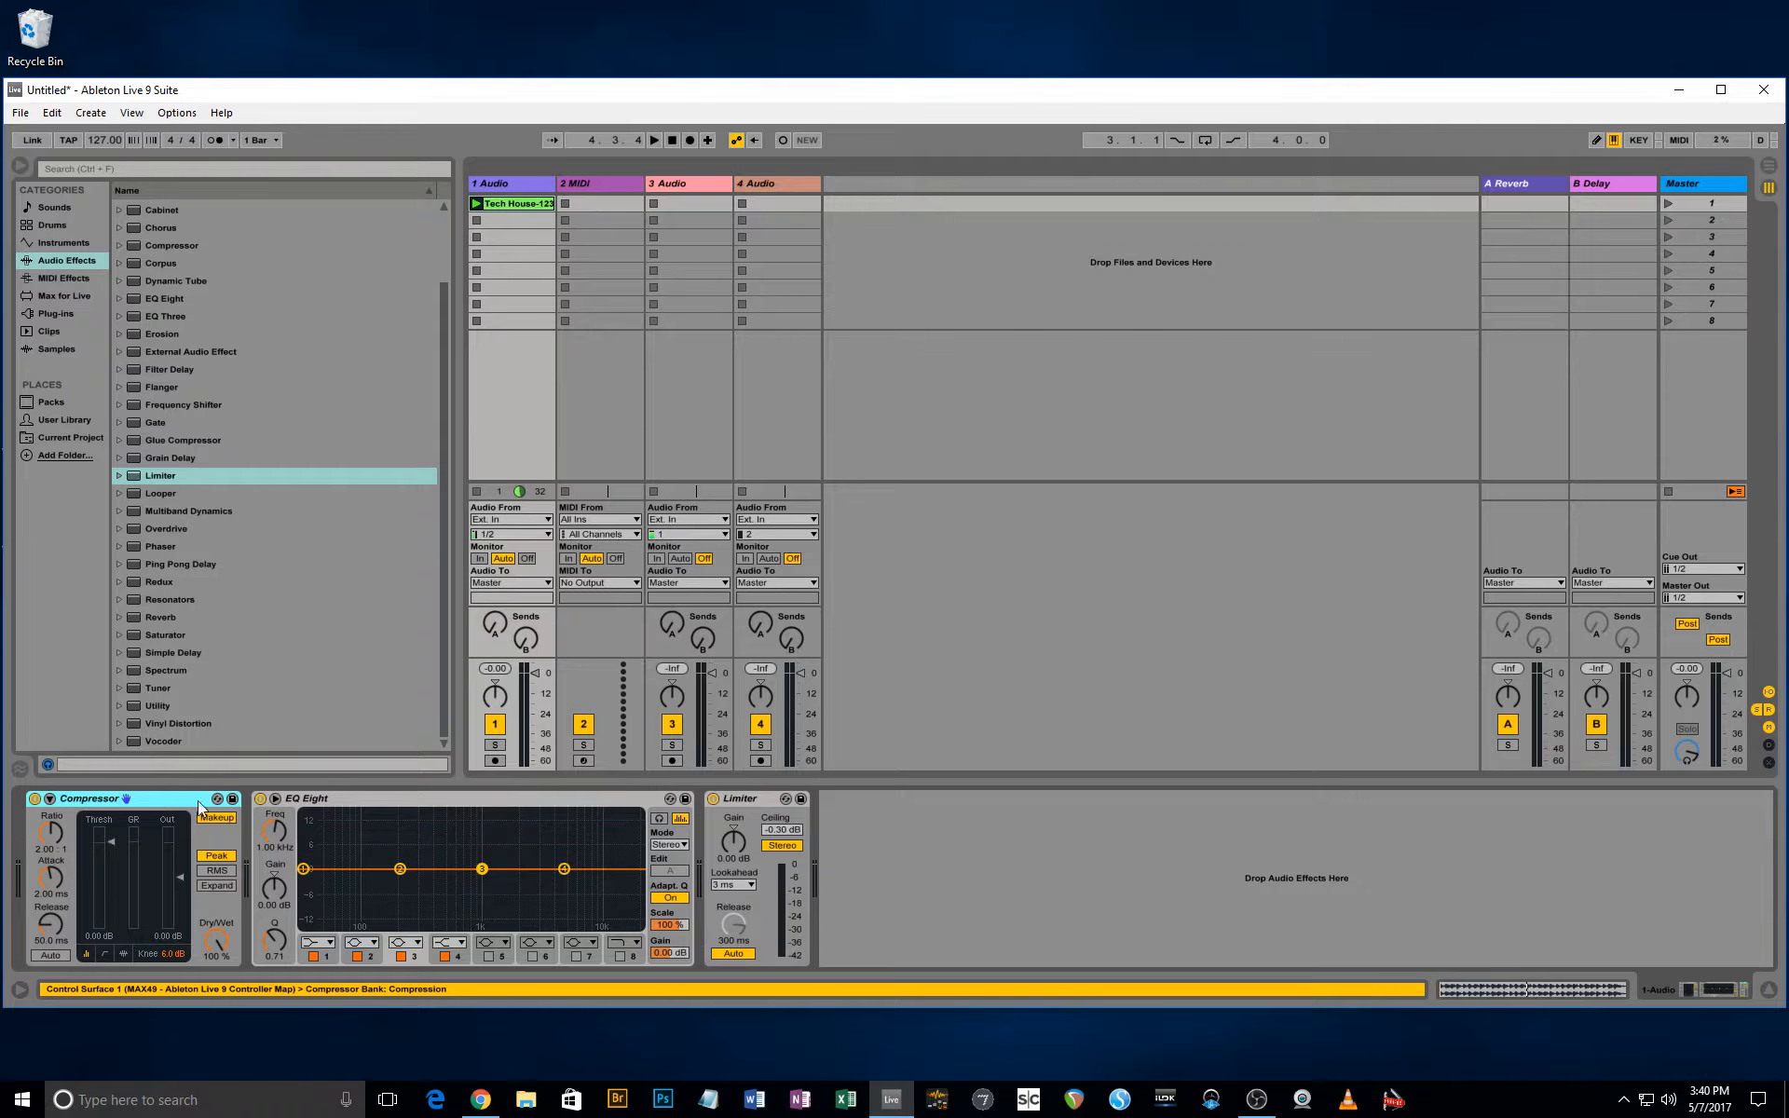
pyautogui.keyDown('shift'); pyautogui.click(765, 802); pyautogui.keyUp('shift')
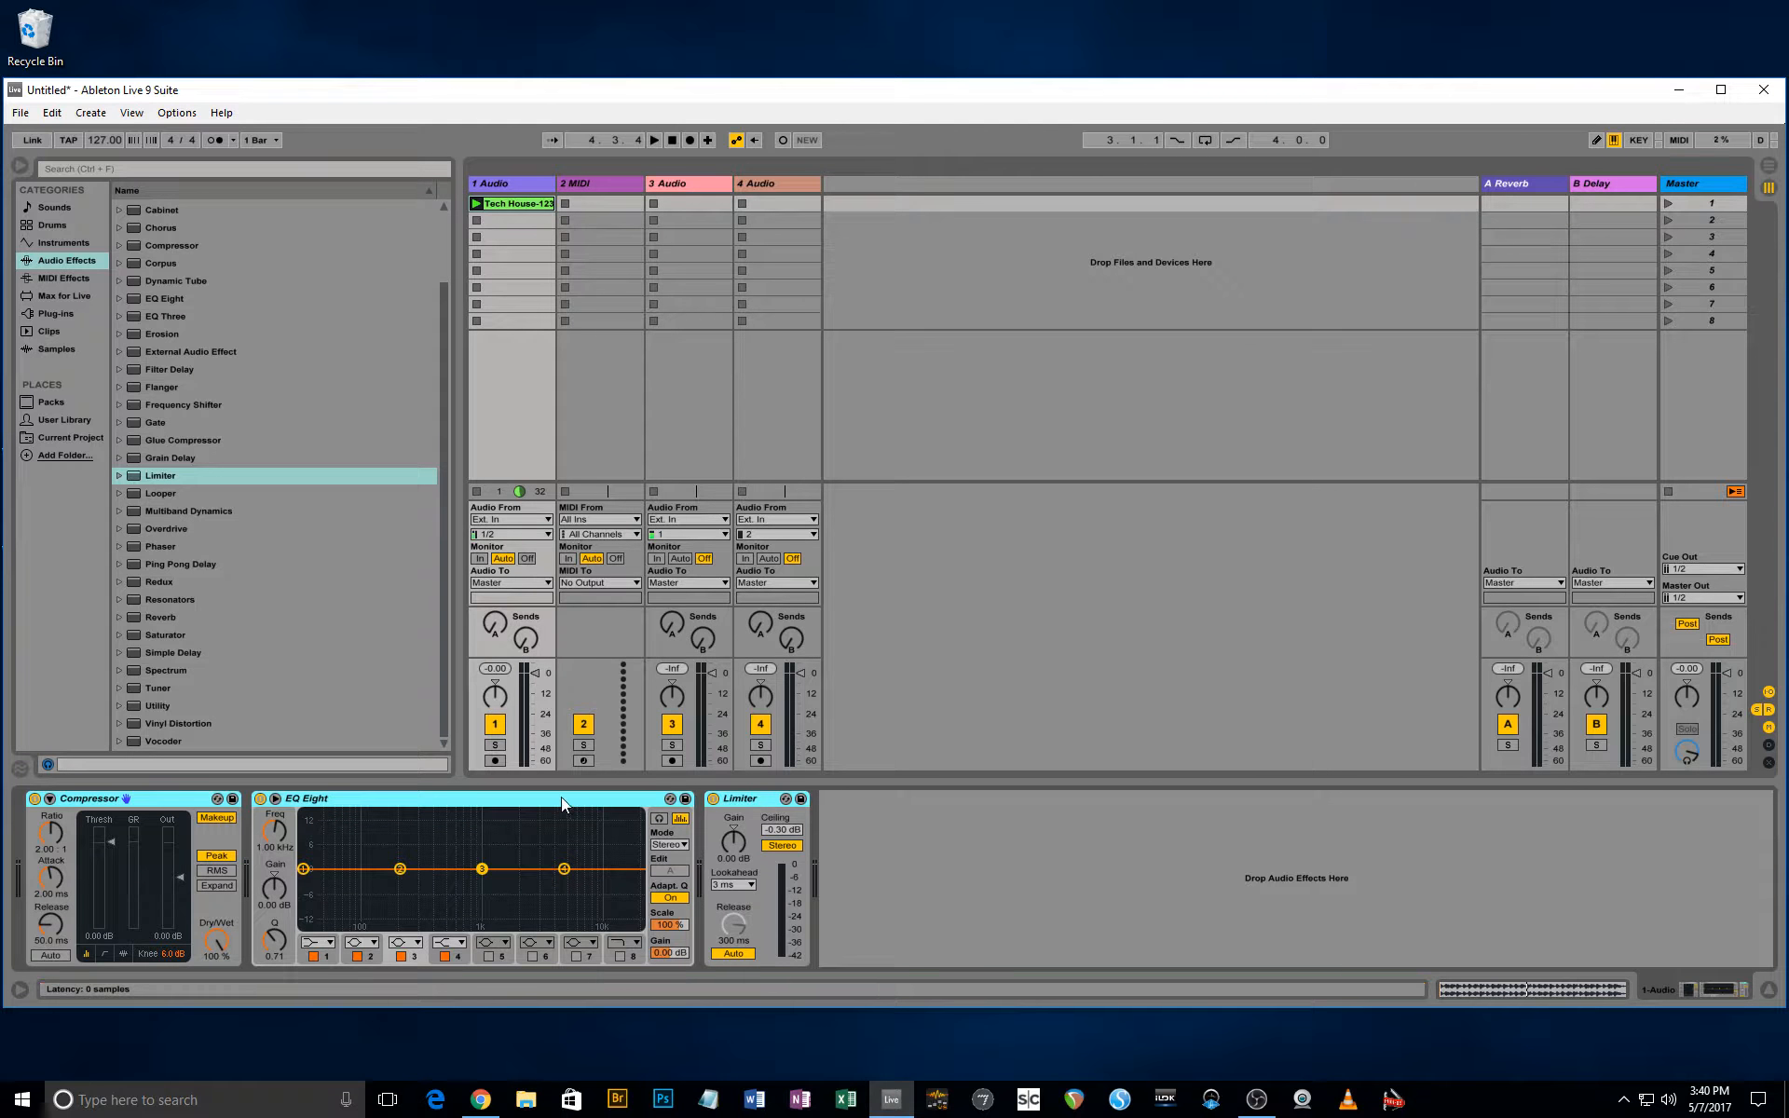
pyautogui.click(477, 807)
pyautogui.click(134, 801)
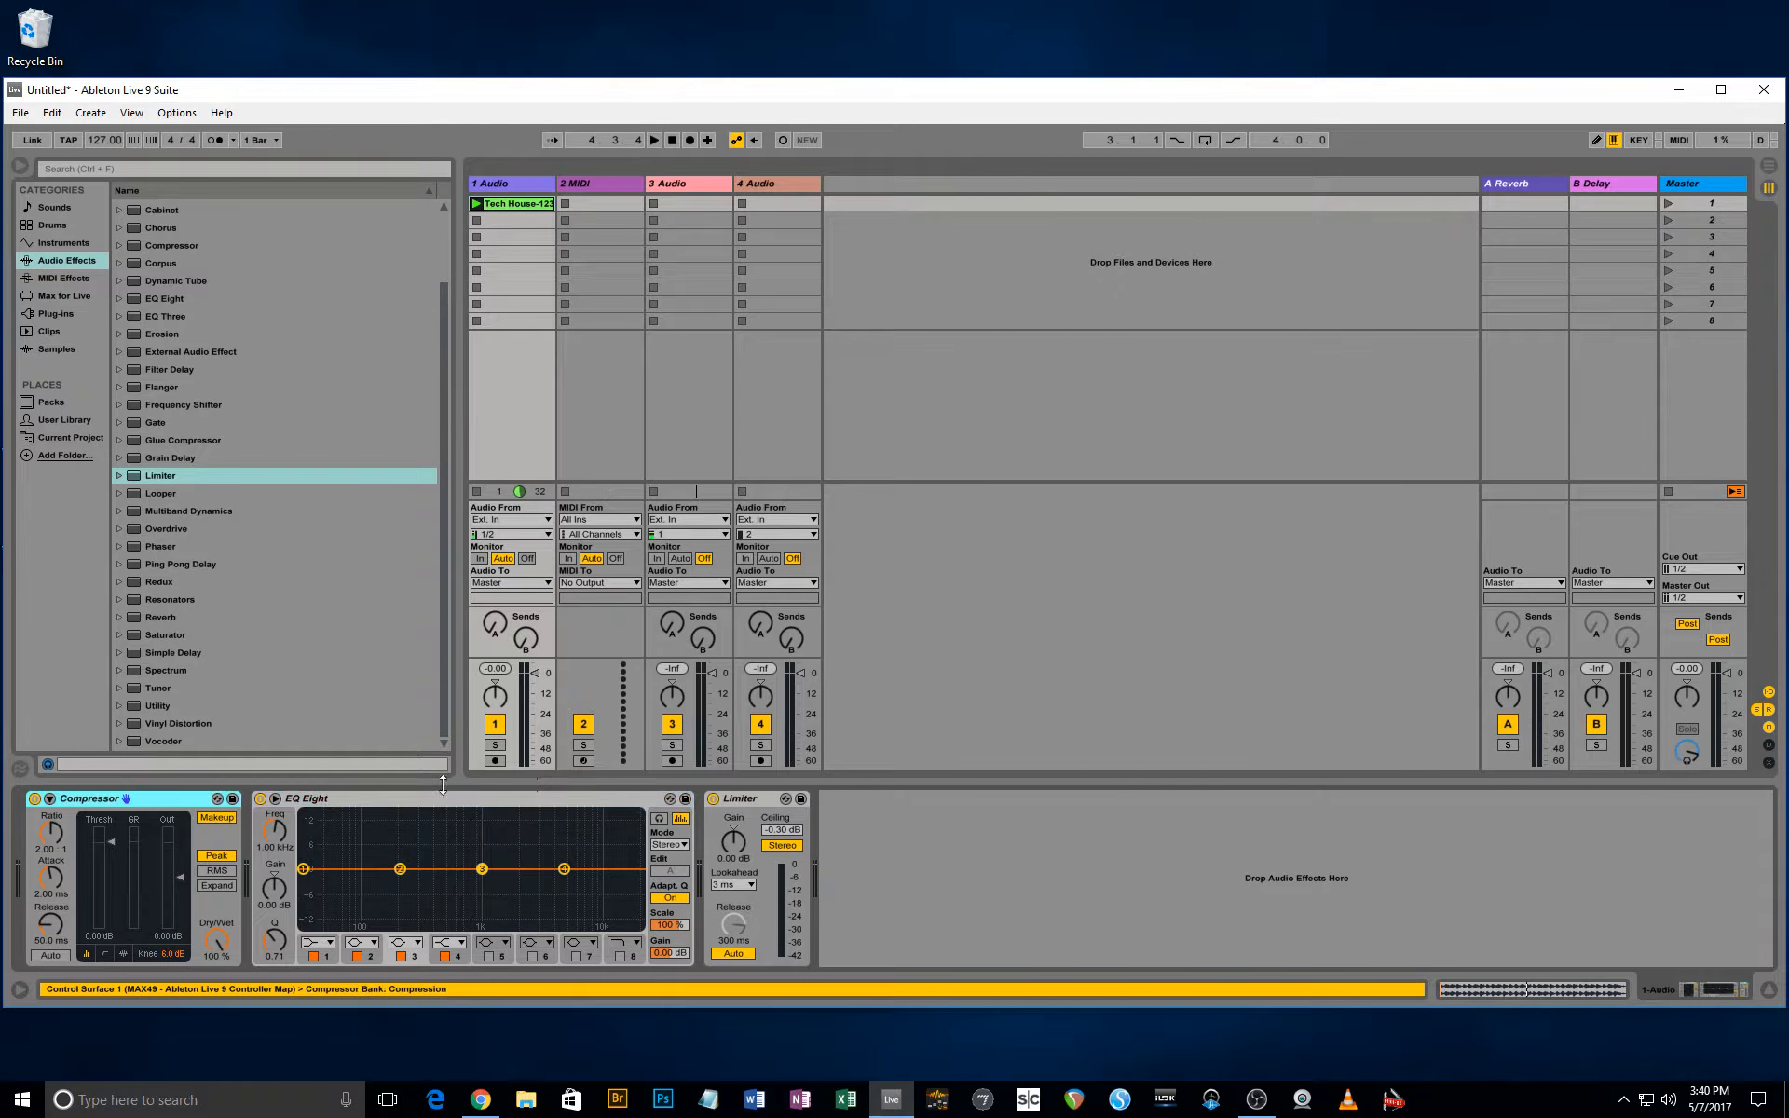
pyautogui.keyDown('shift'); pyautogui.click(763, 803); pyautogui.keyUp('shift')
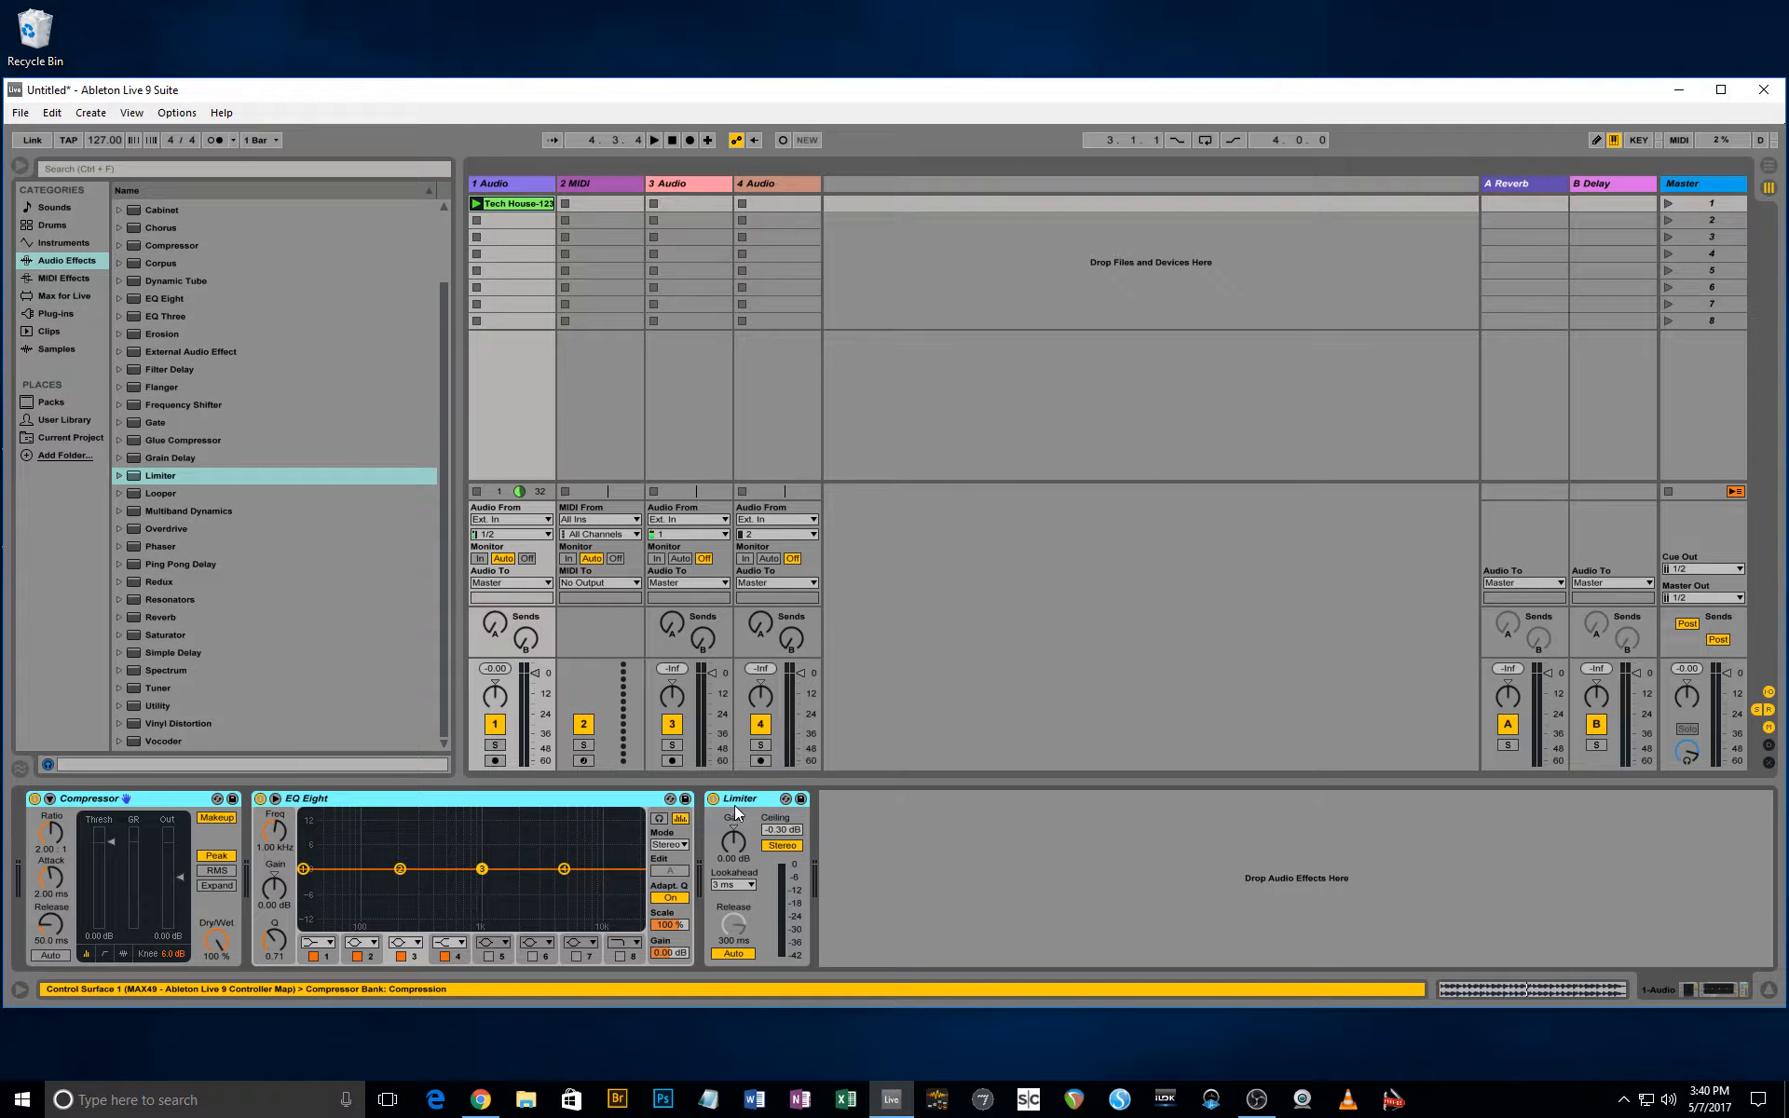
pyautogui.rightClick(555, 805)
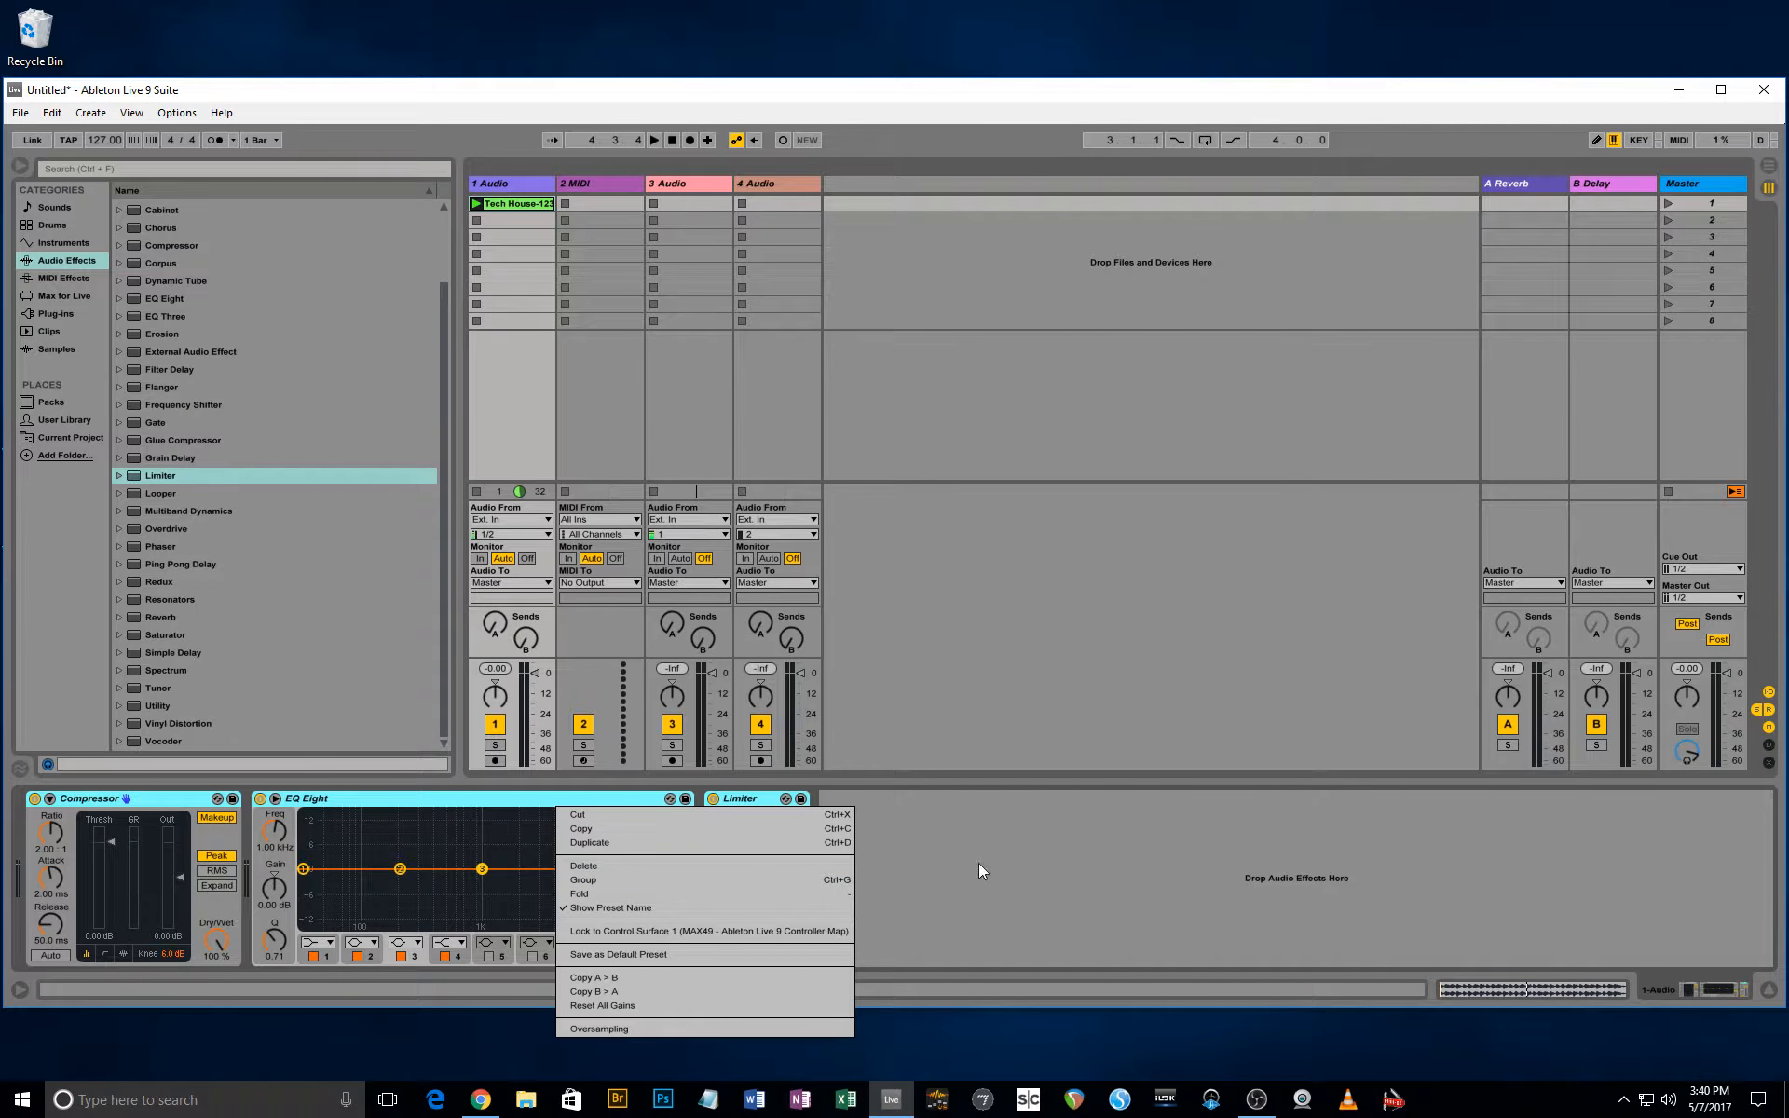
pyautogui.click(1019, 852)
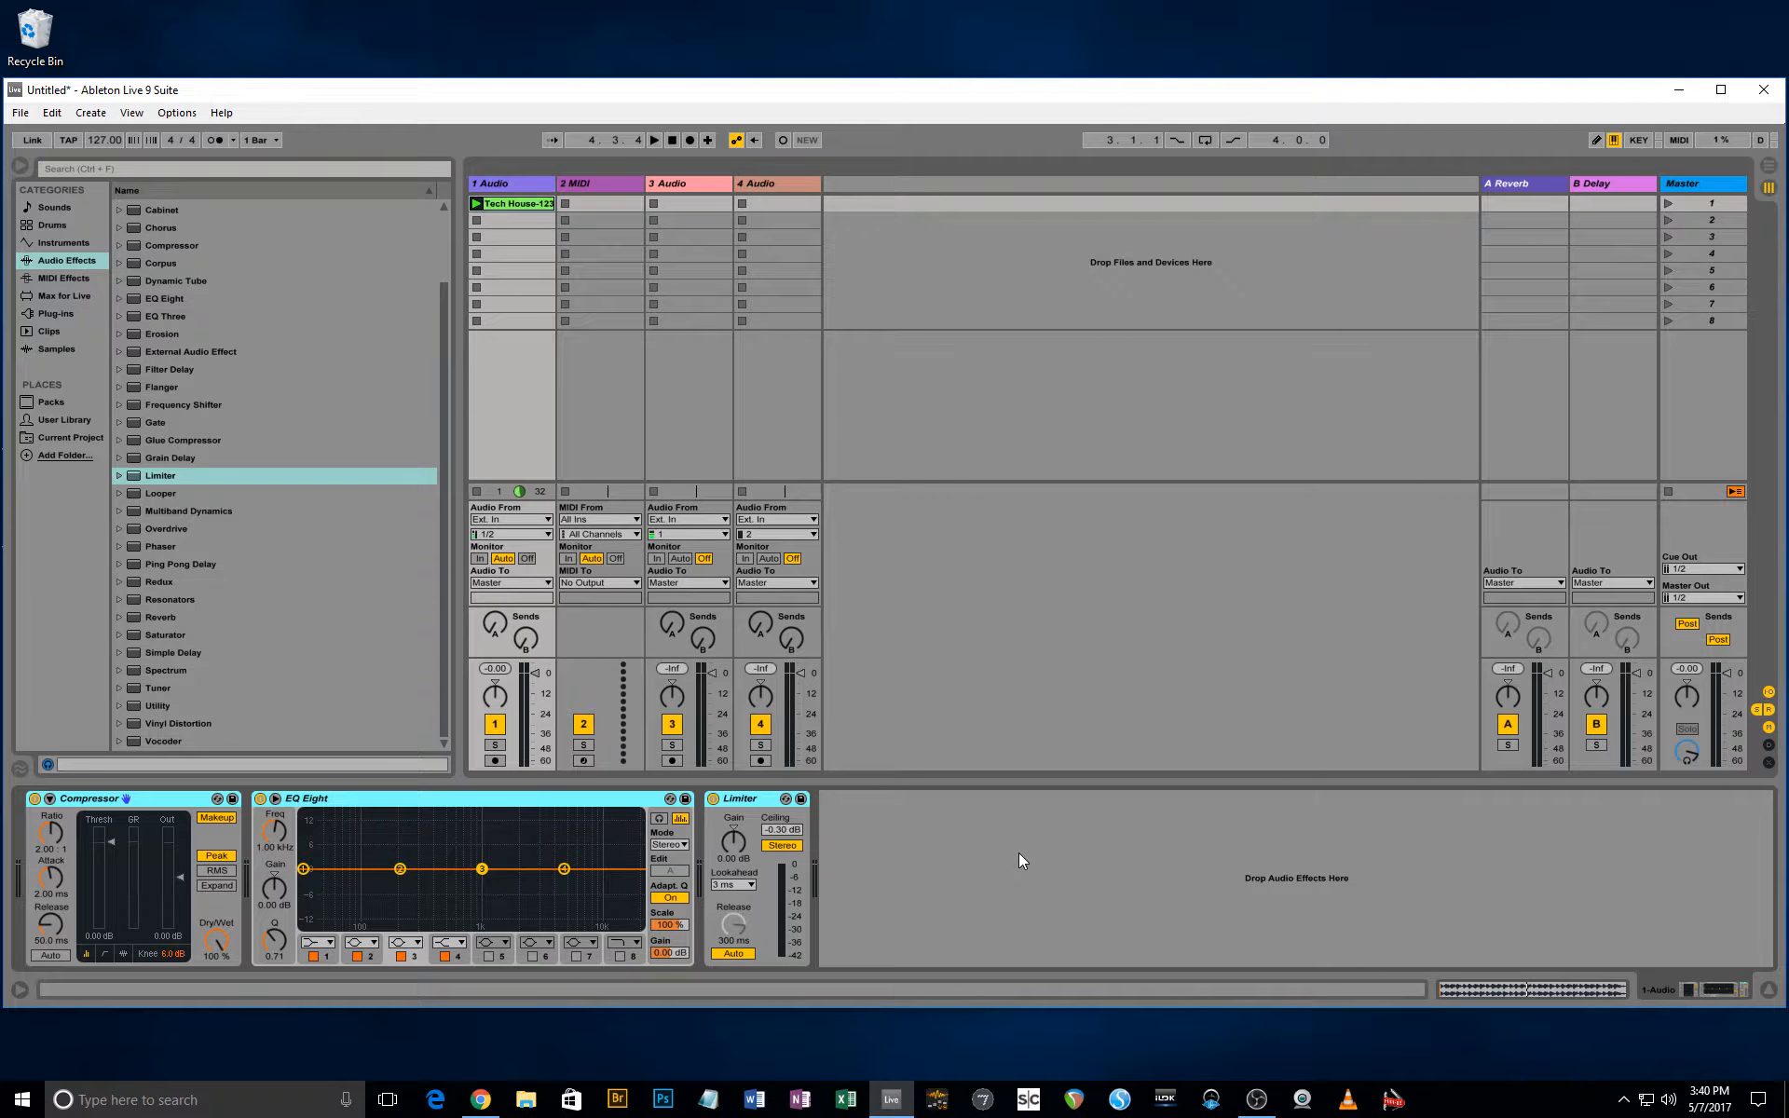
pyautogui.hotkey('ctrl', 'g')
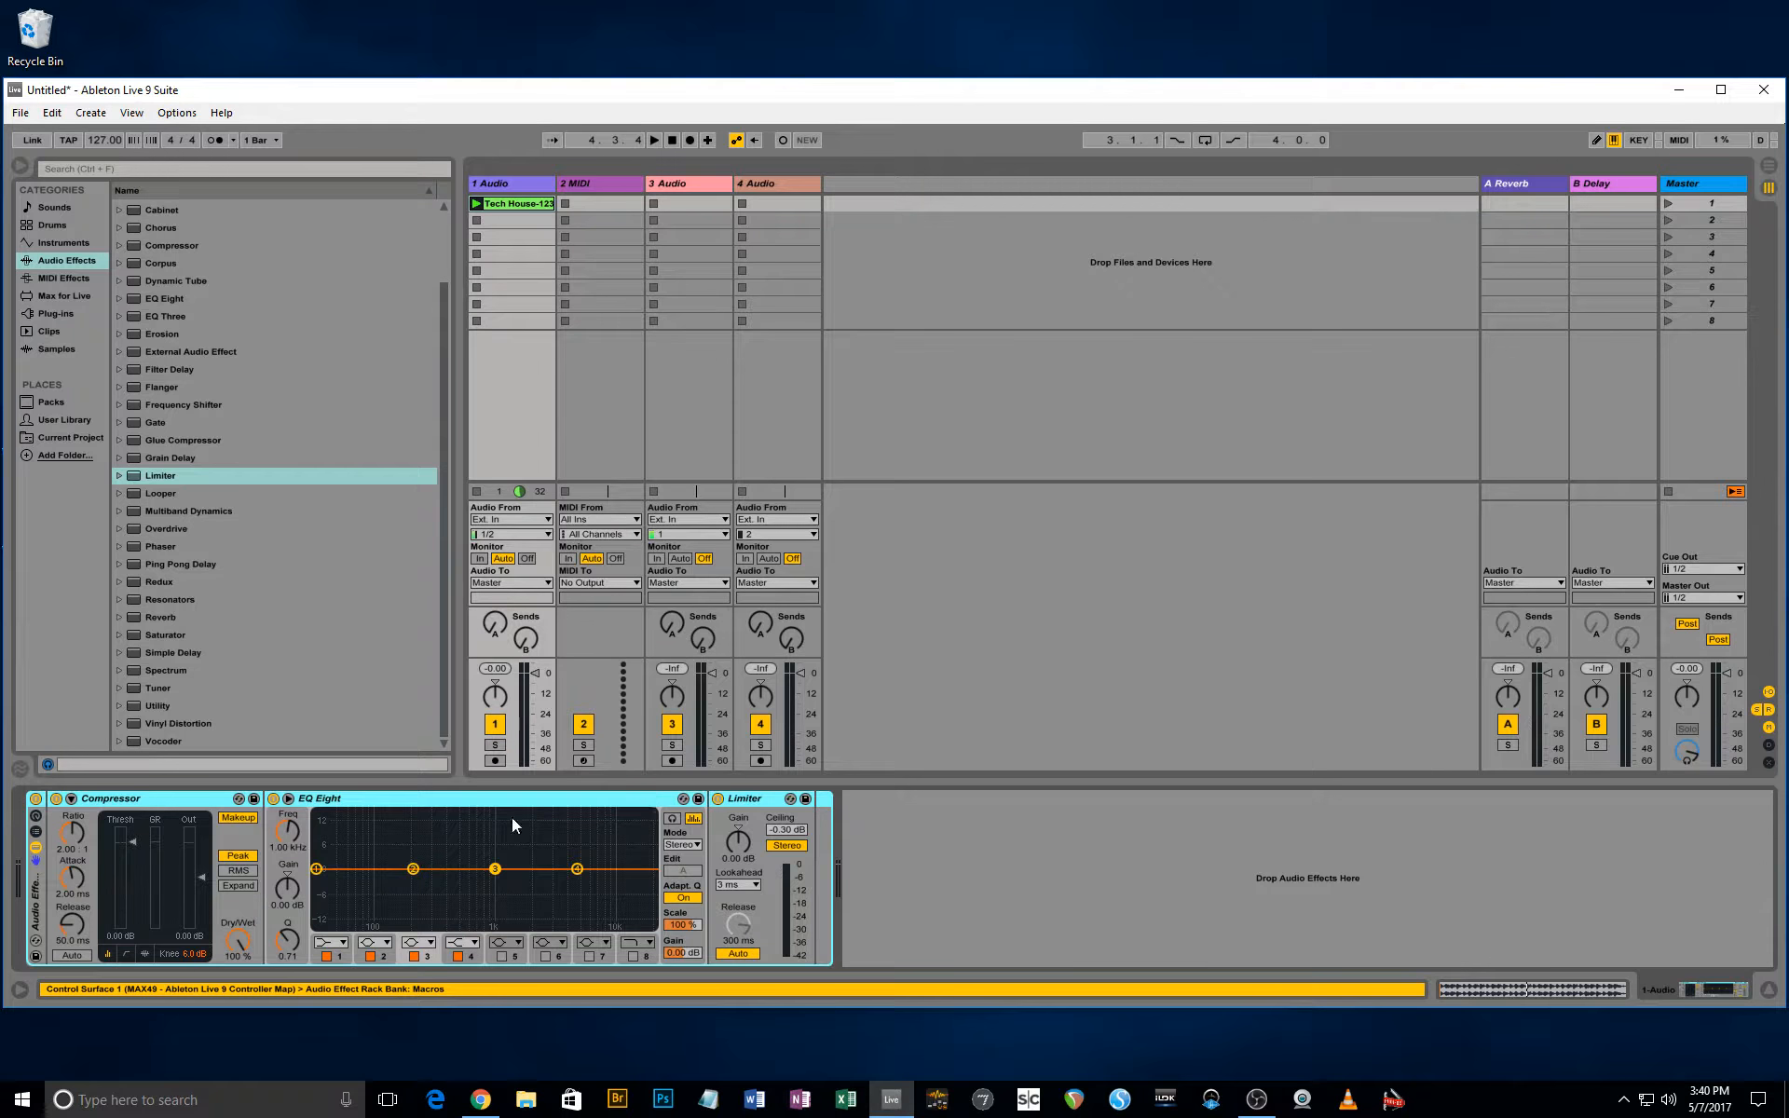
# Show the rack's macro controls and chain list, and save the rack to the User Library under its default name.
pyautogui.click(36, 818)
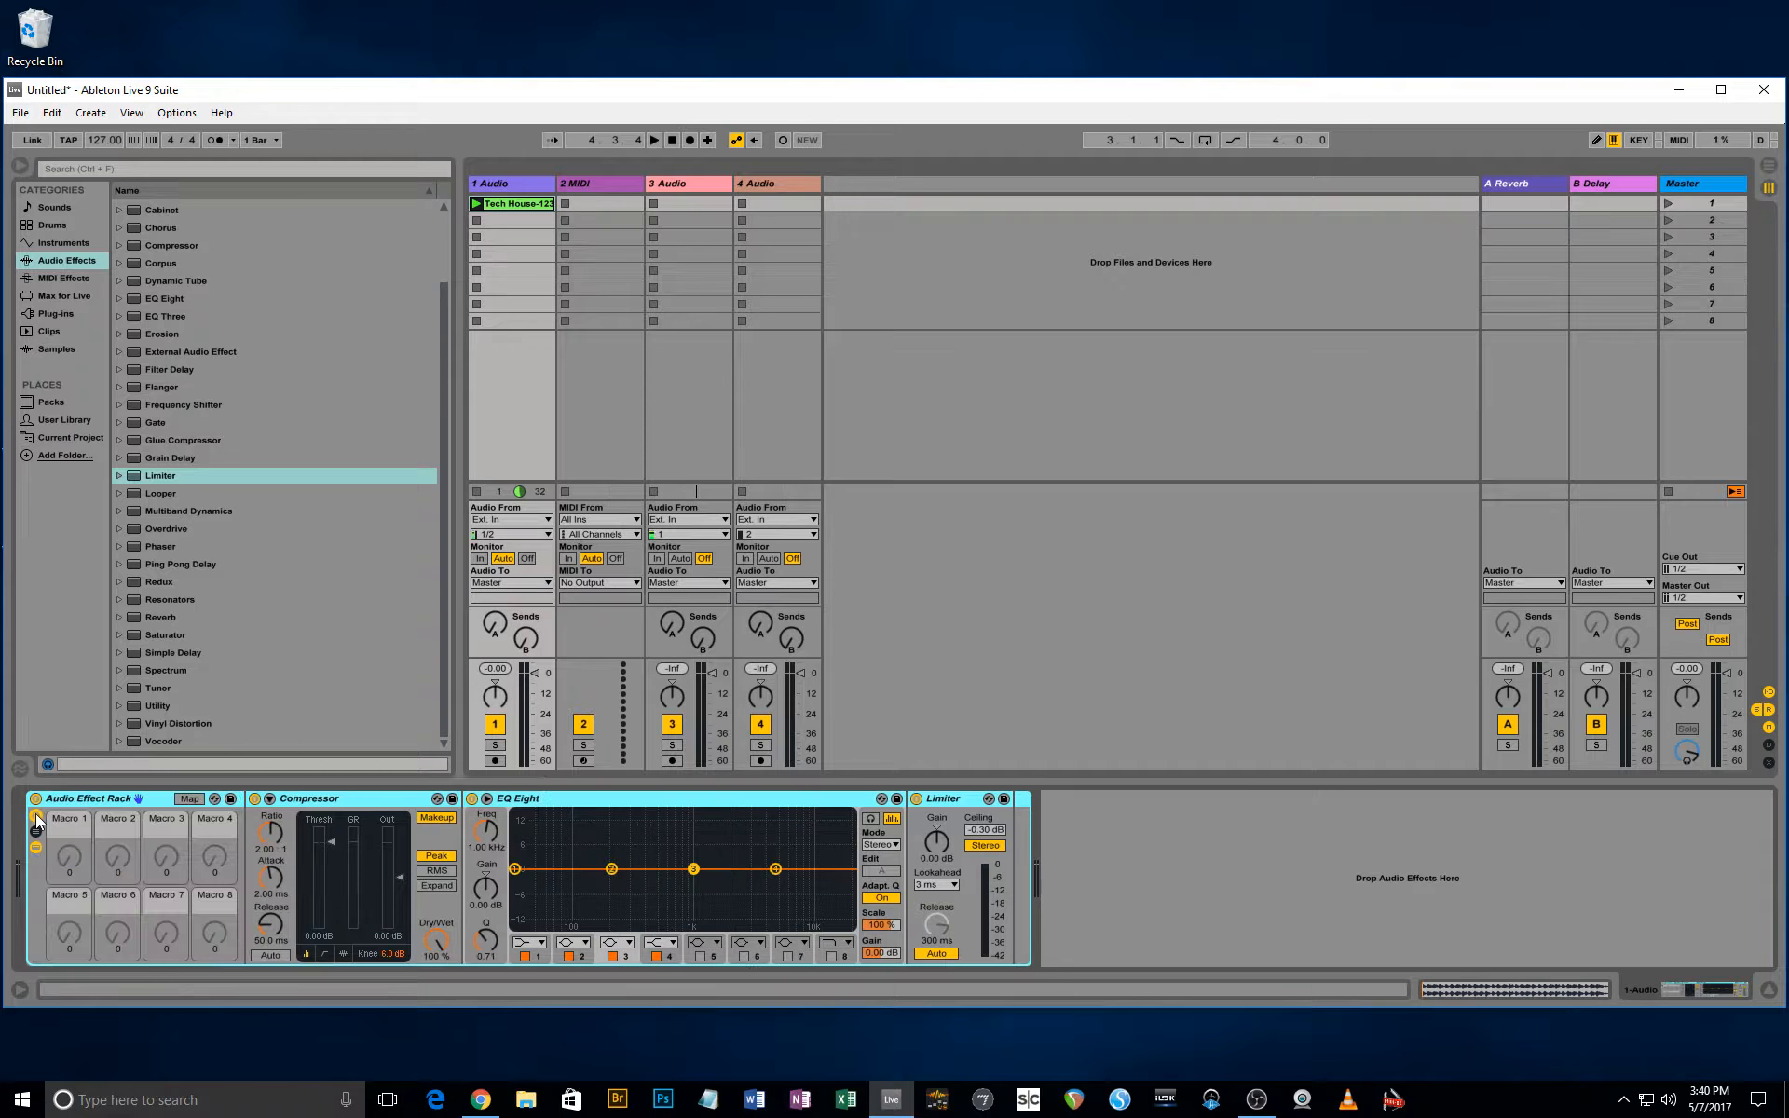
pyautogui.click(36, 832)
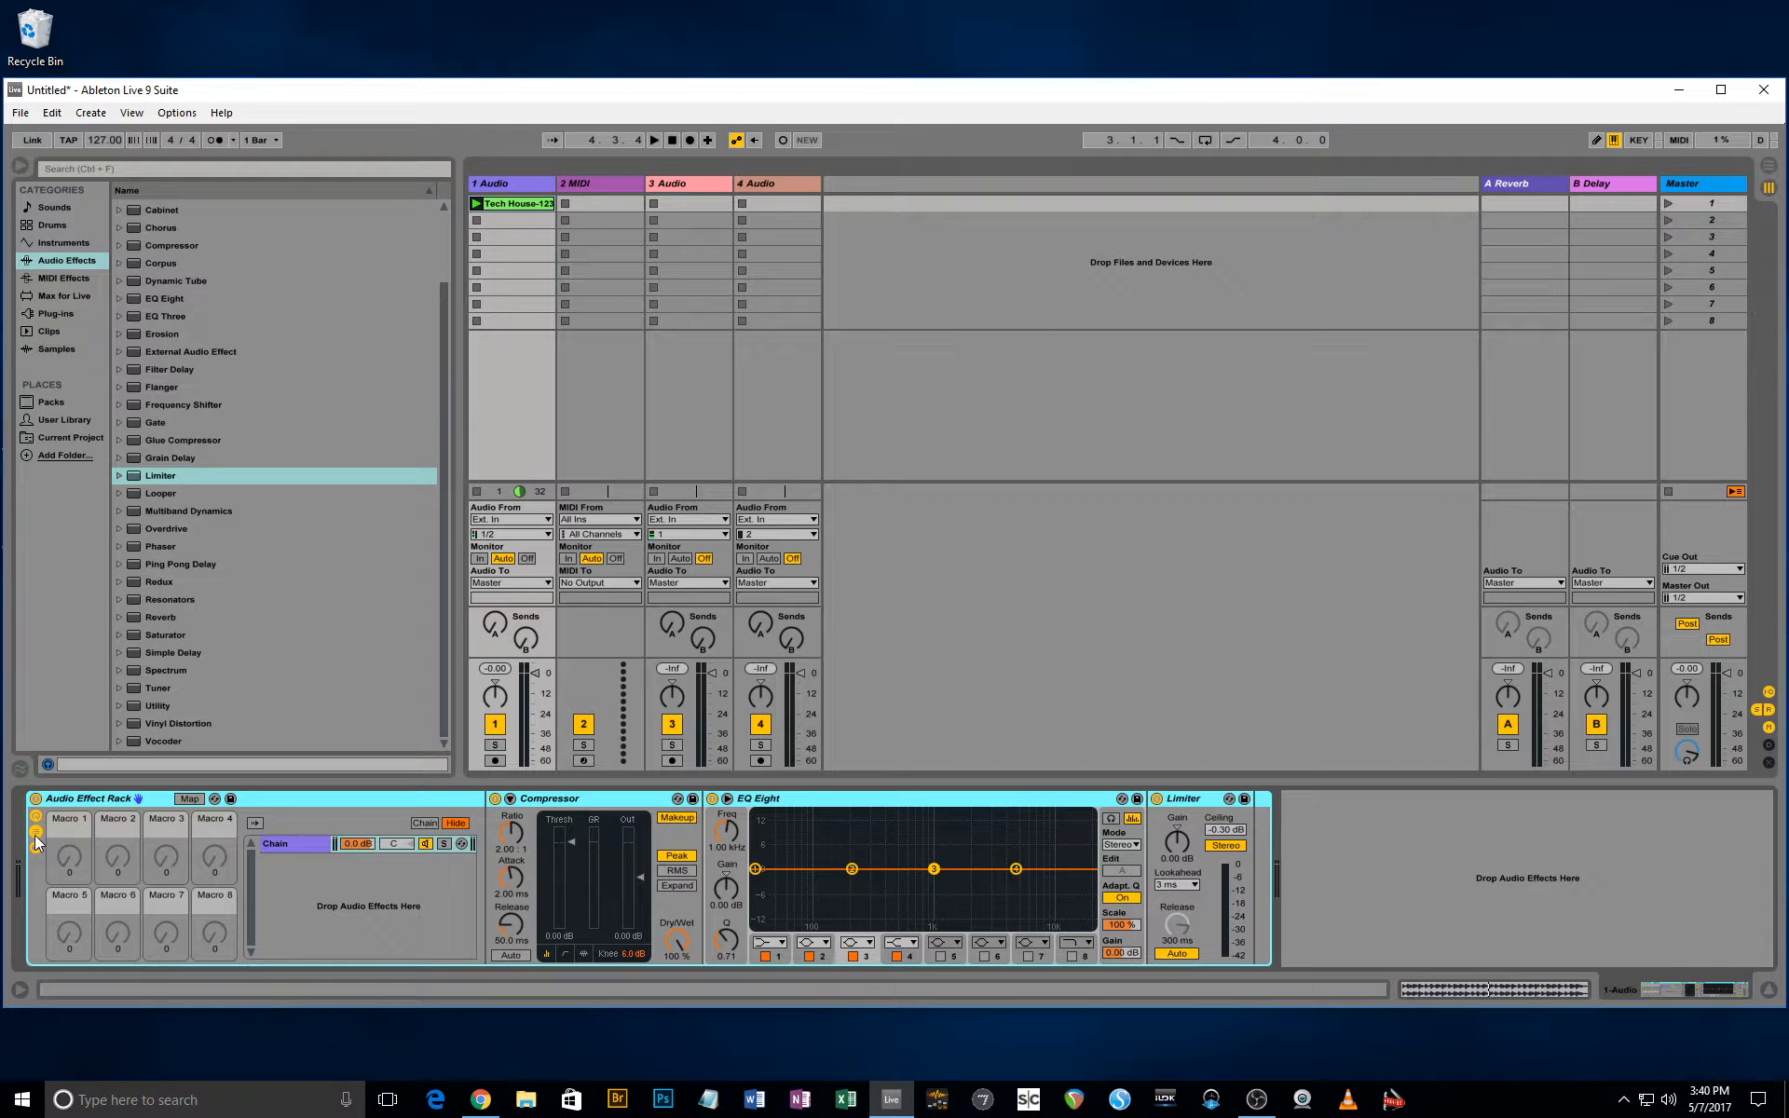
pyautogui.click(231, 797)
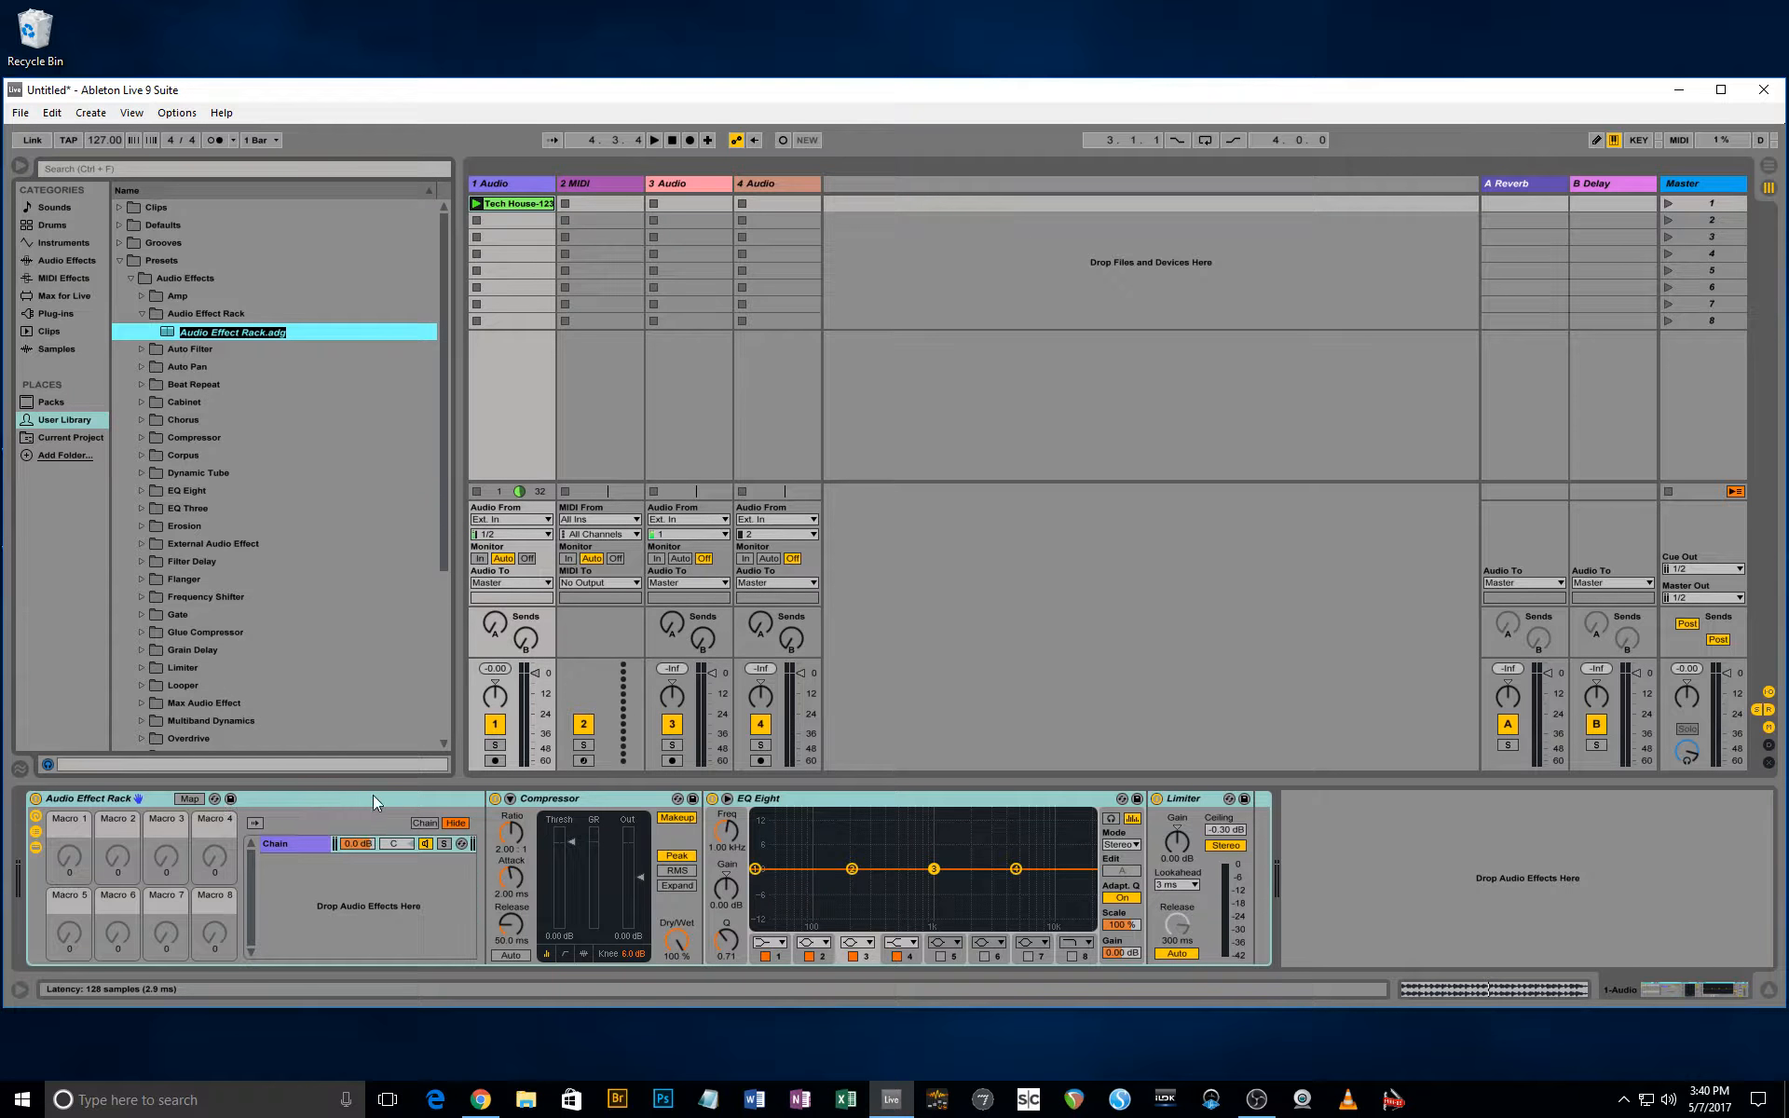
pyautogui.click(178, 350)
pyautogui.press('Up')
pyautogui.click(36, 815)
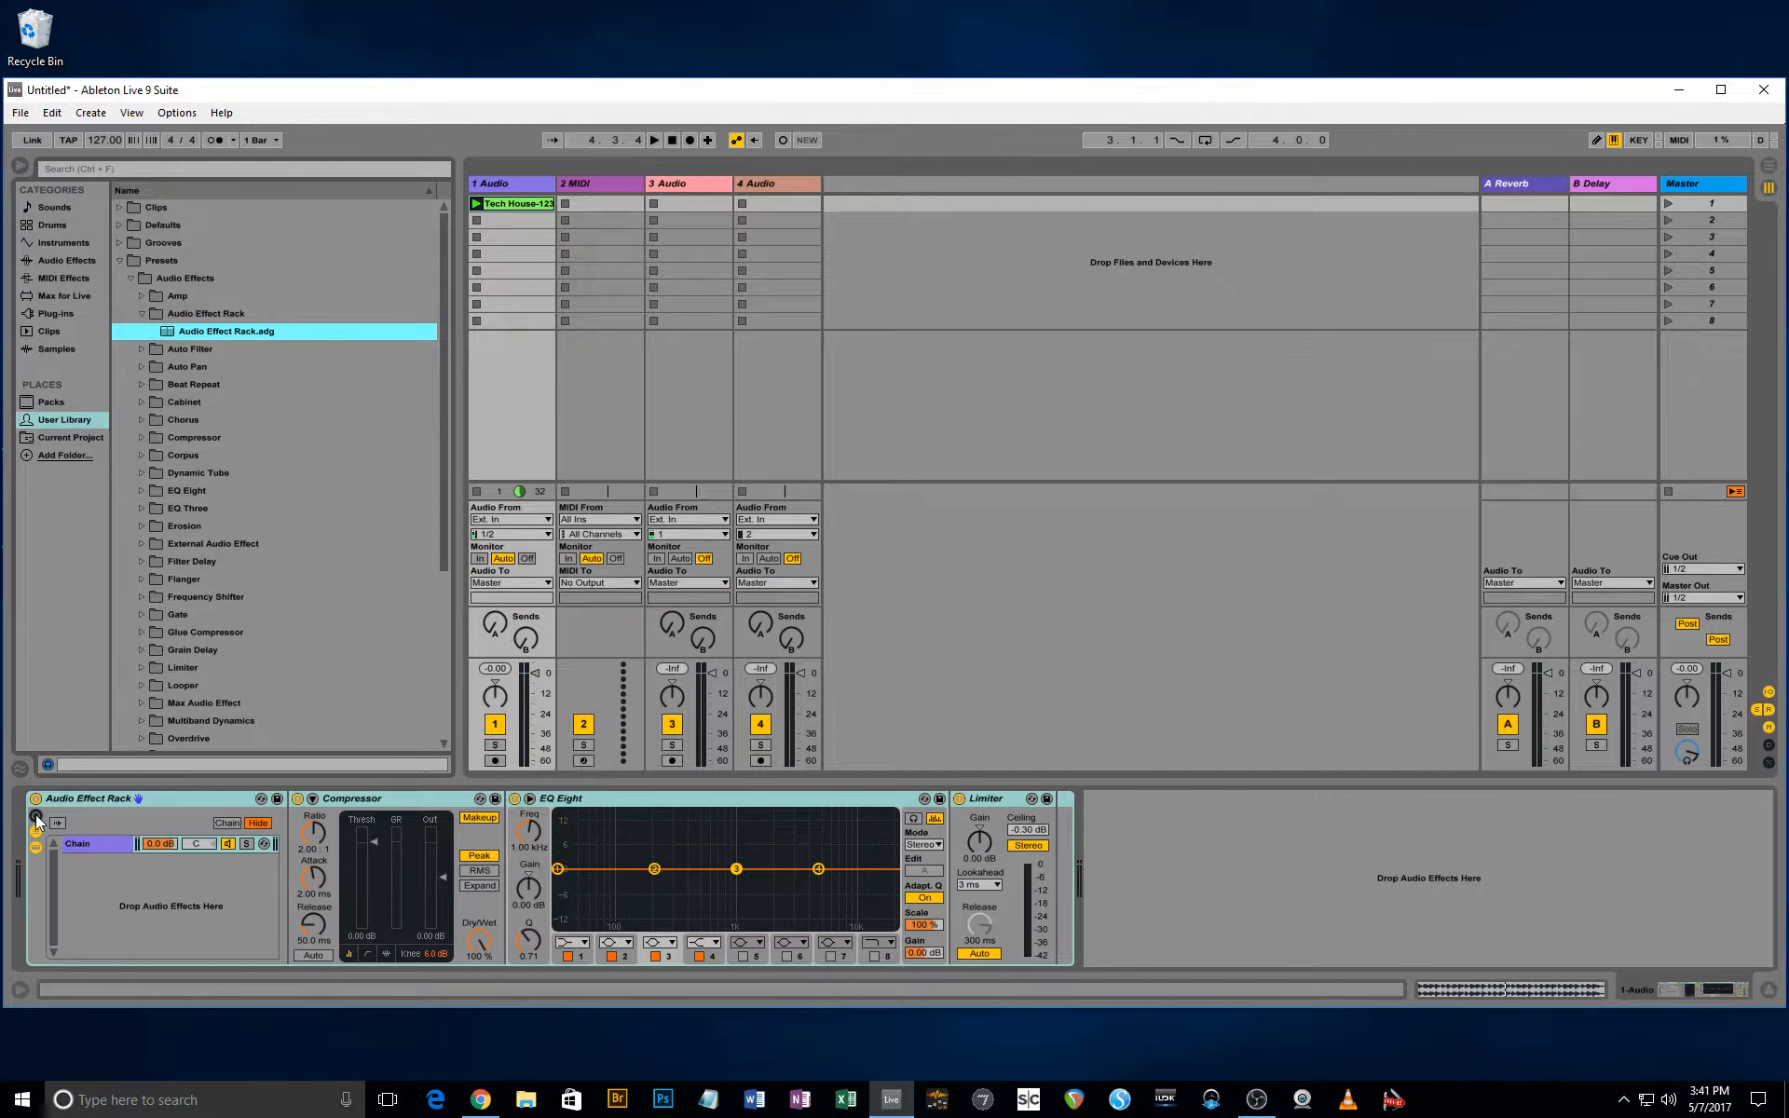
pyautogui.click(35, 815)
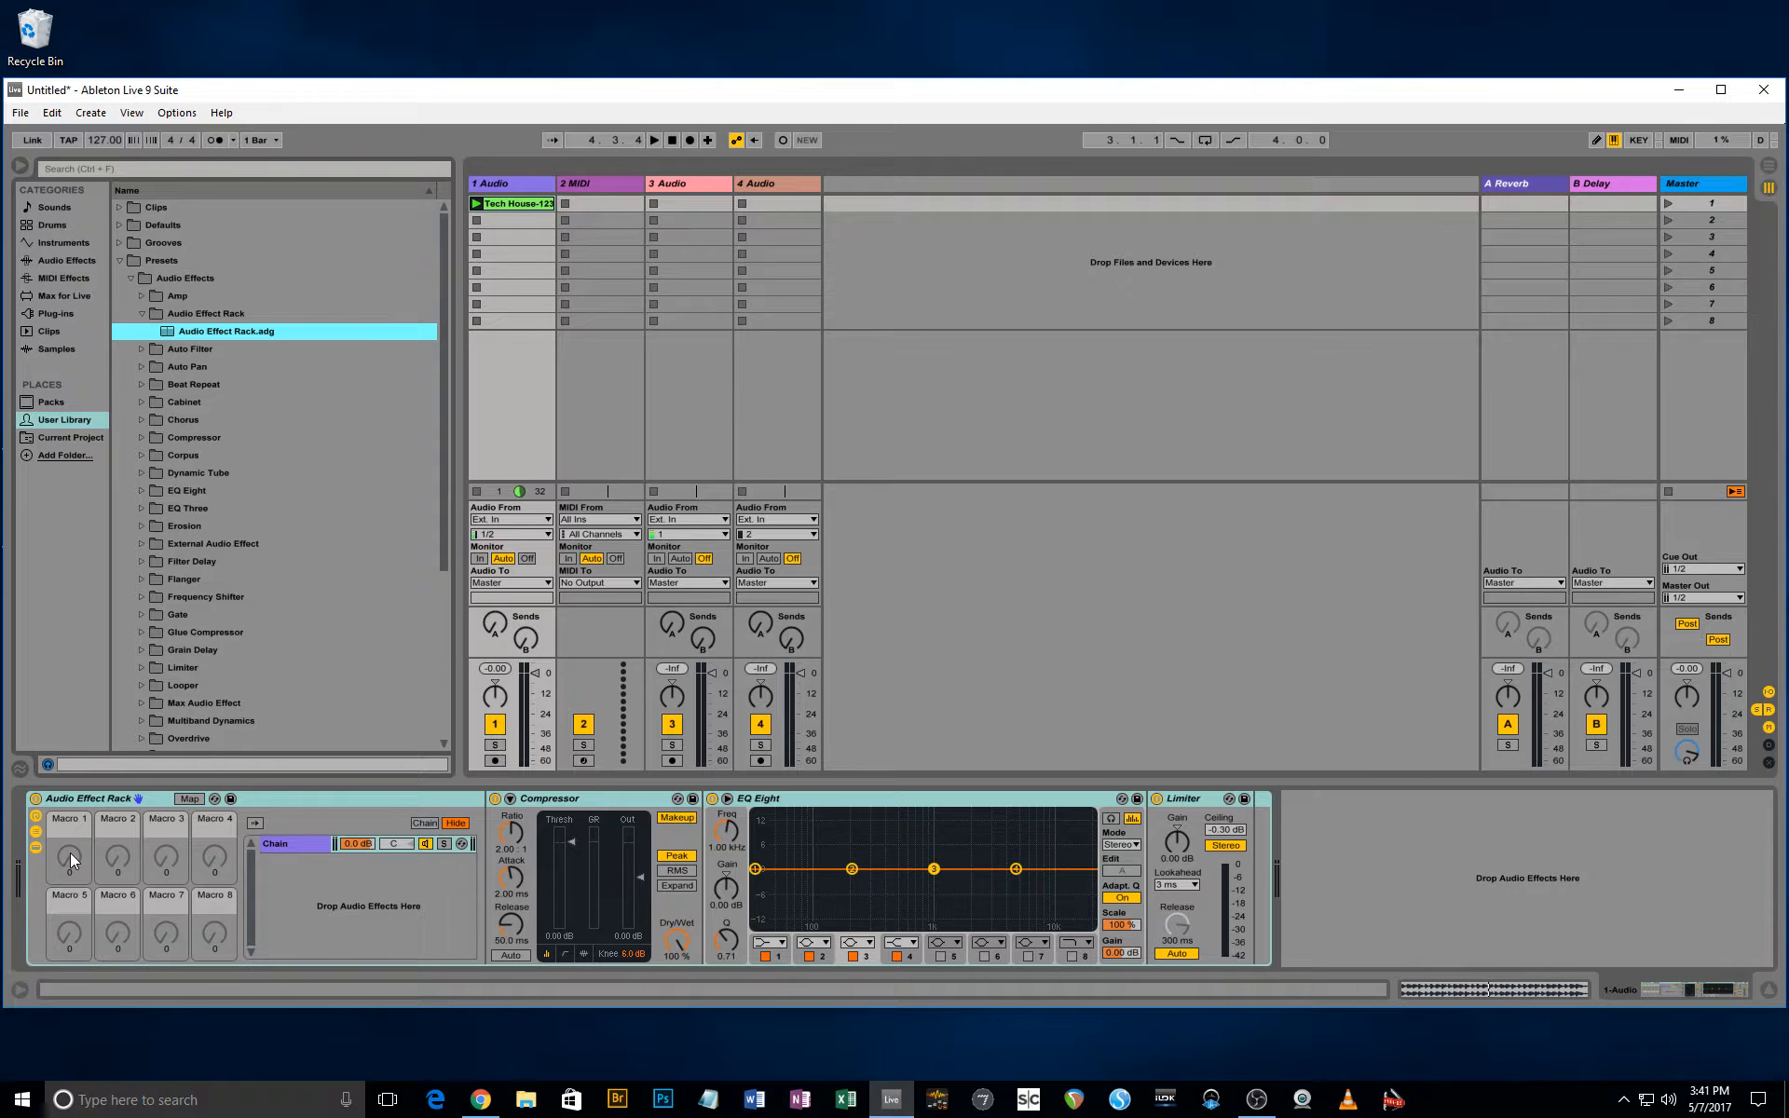
pyautogui.click(188, 799)
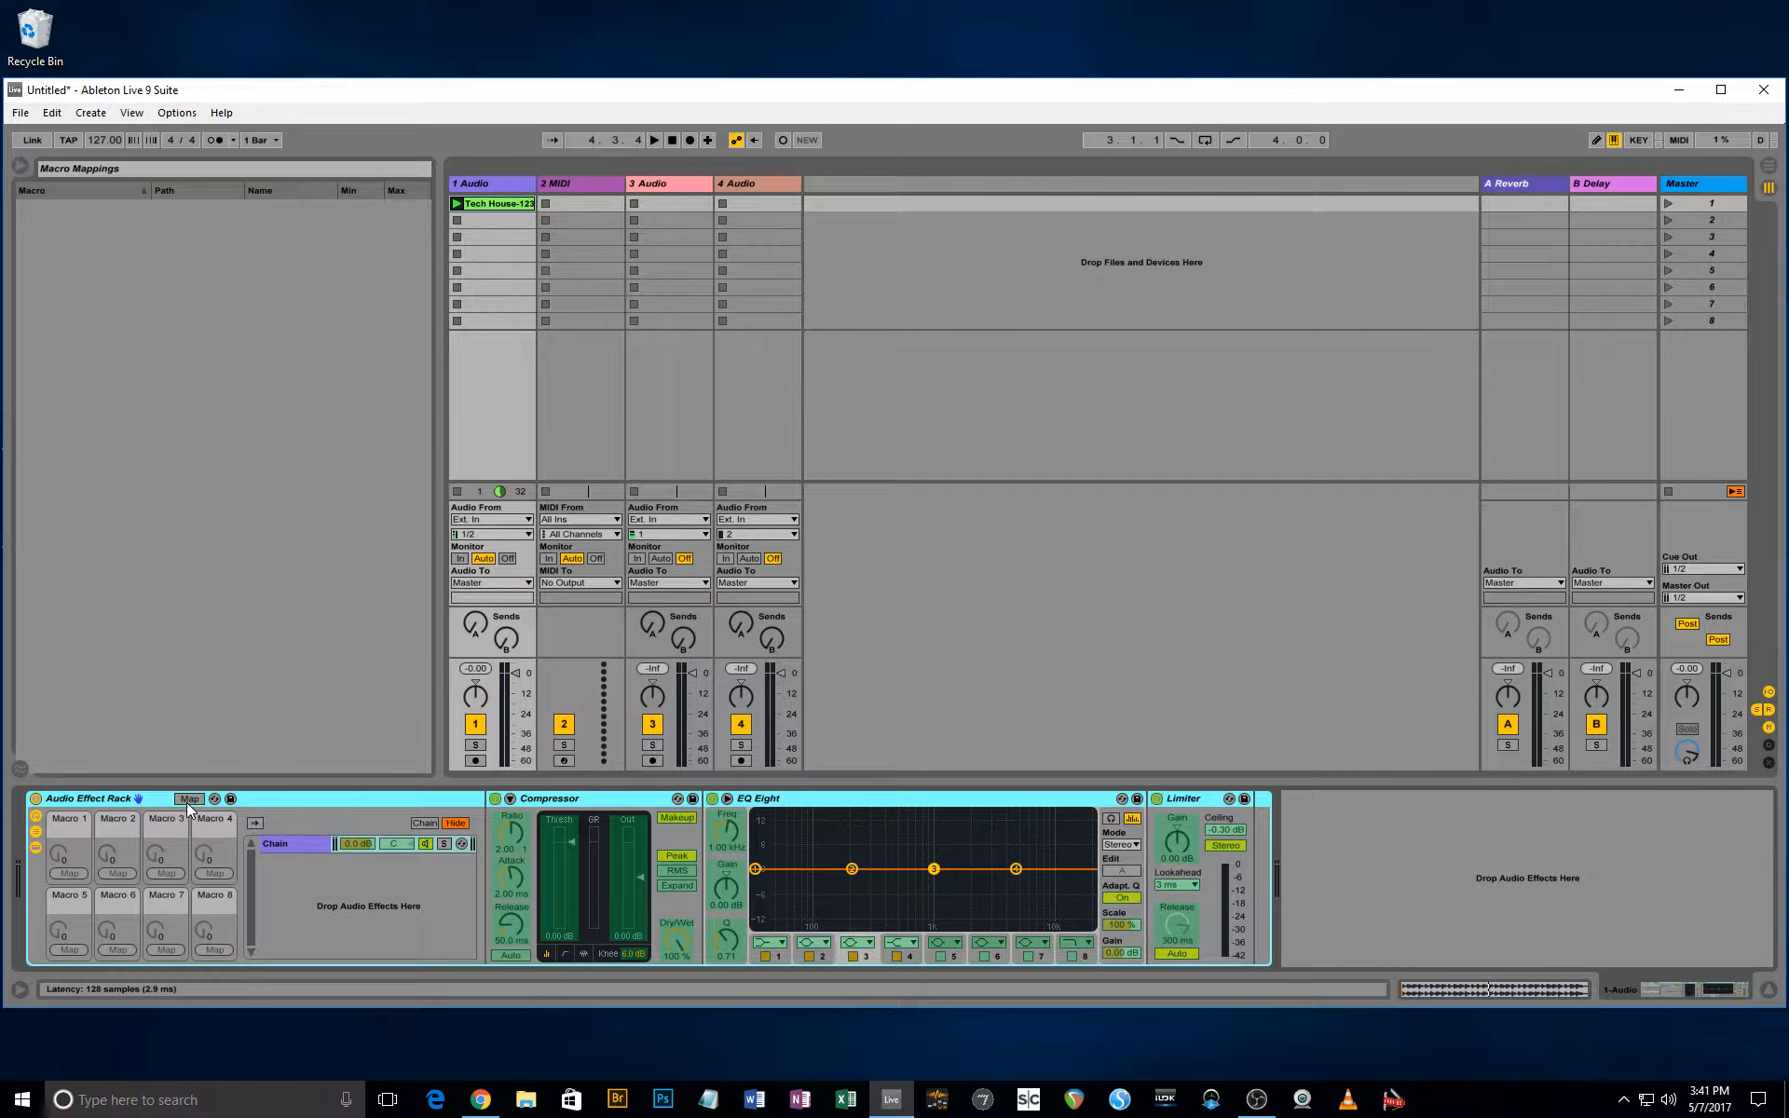
pyautogui.click(186, 803)
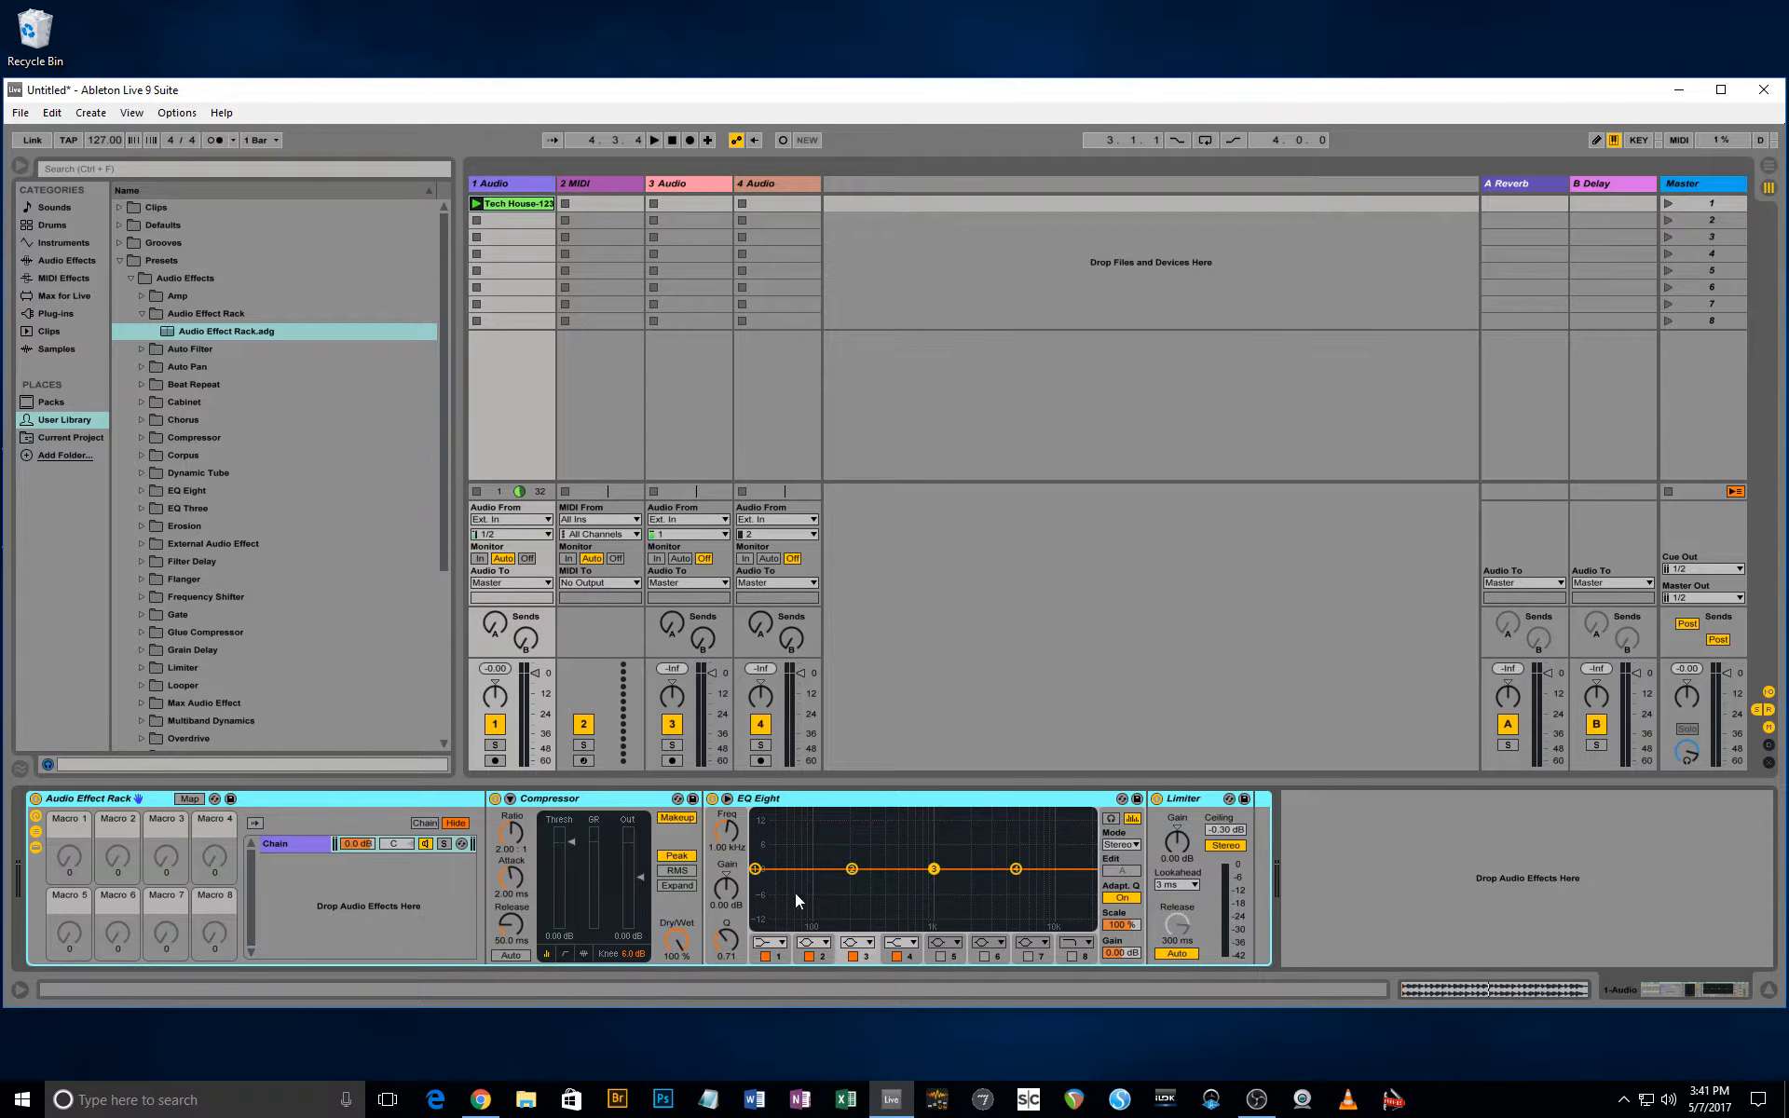
# Change EQ Eight's band 1 to a low-cut filter and map its frequency to Macro 1, raised to about 327 Hz.
pyautogui.click(770, 944)
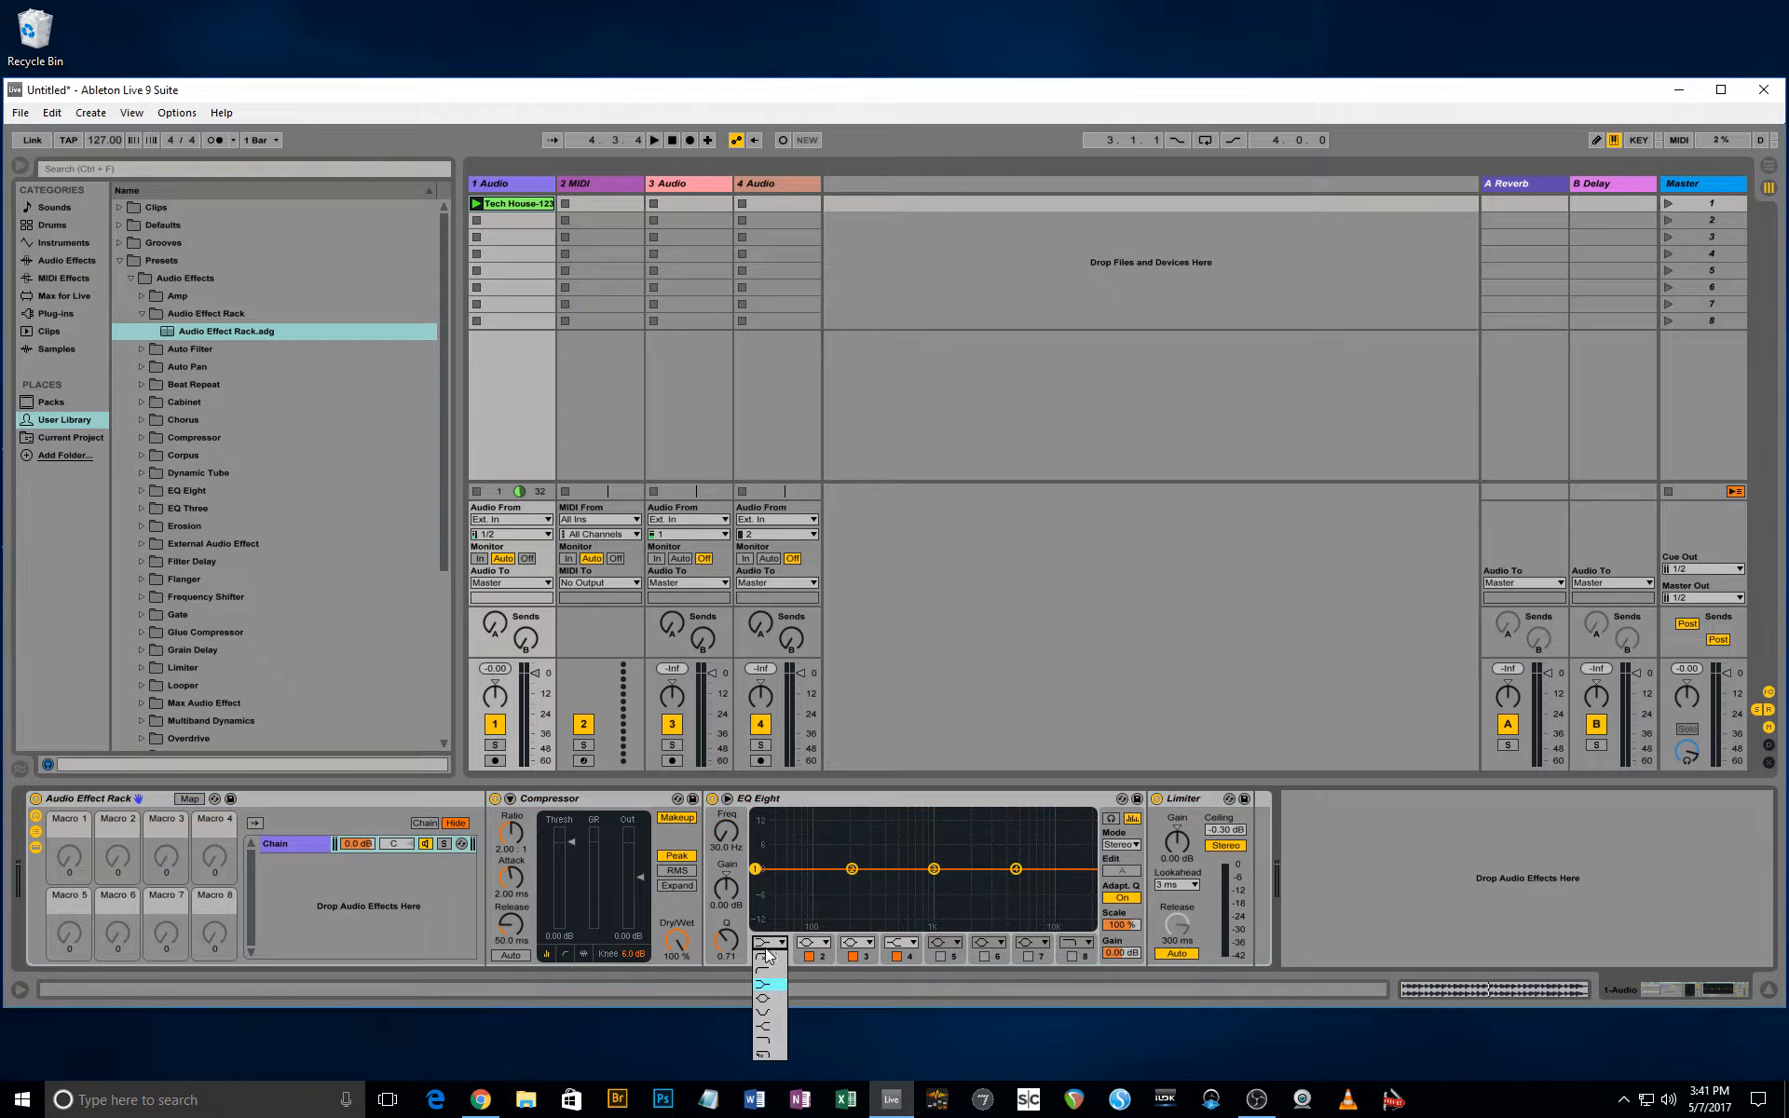
pyautogui.click(769, 970)
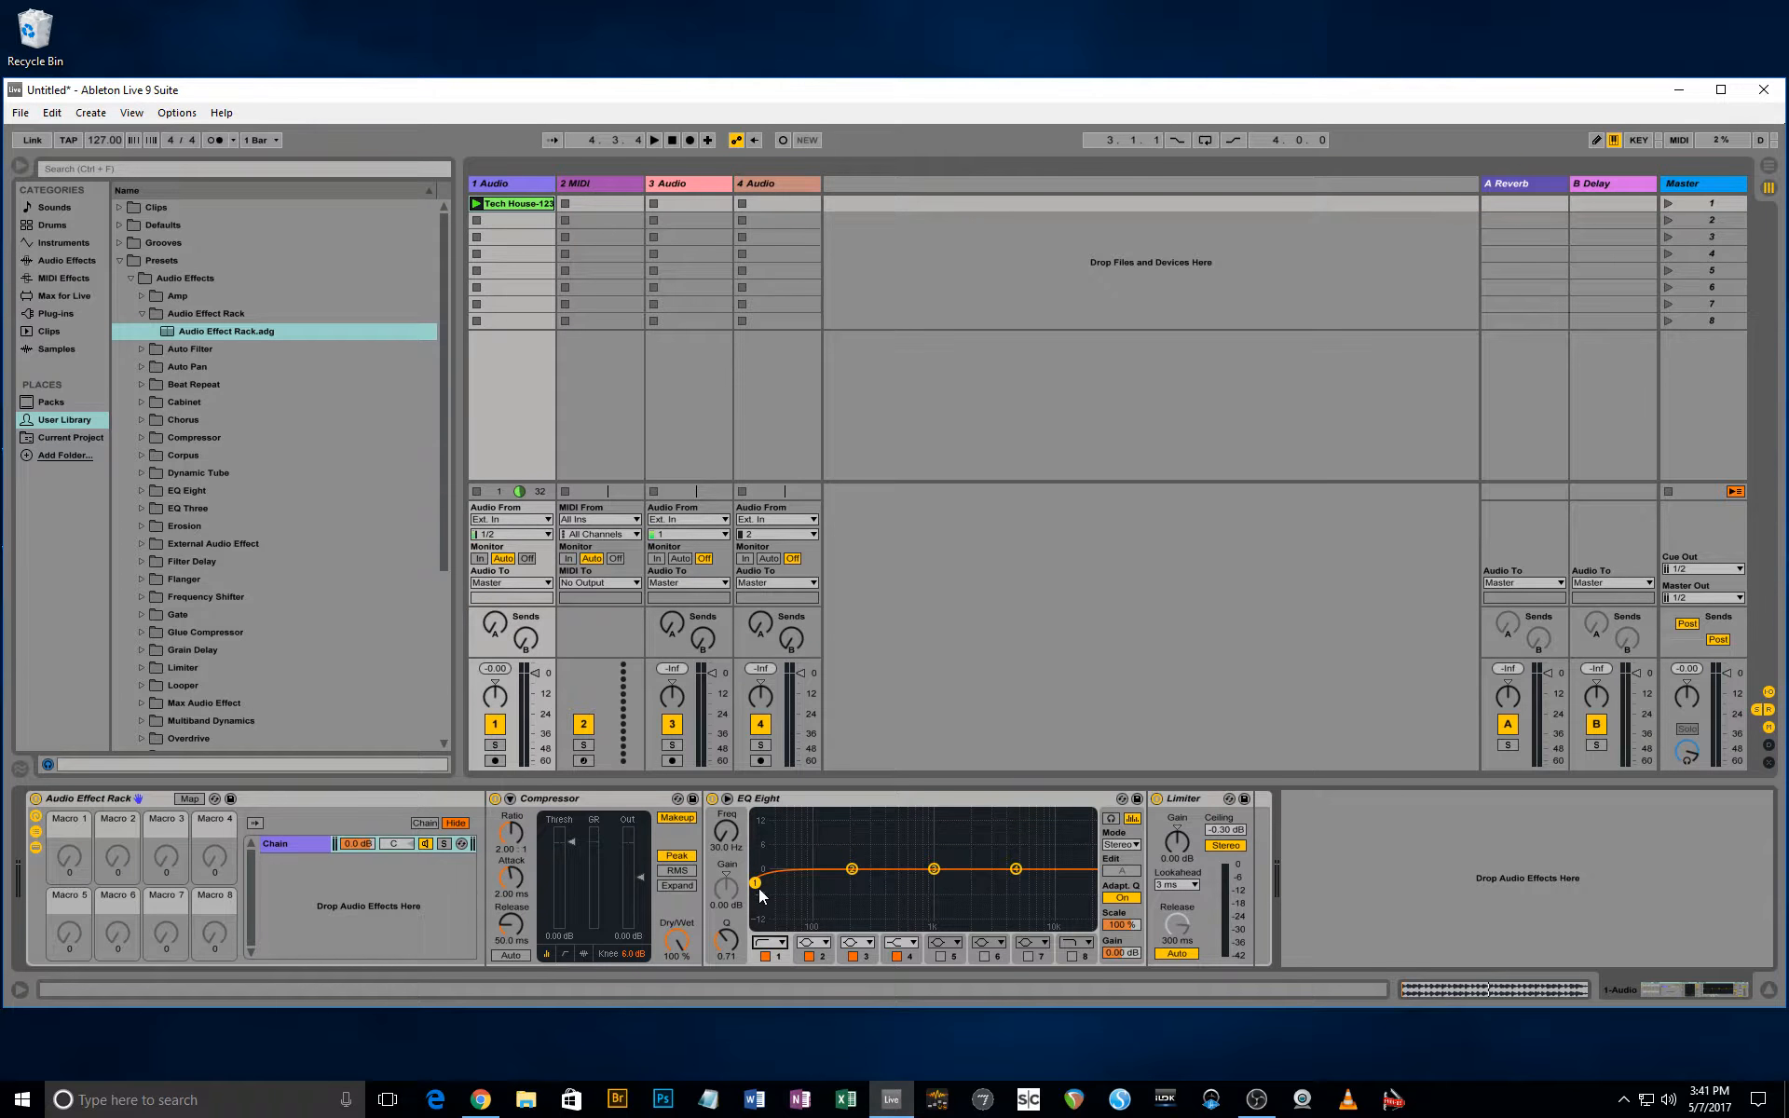
pyautogui.rightClick(725, 831)
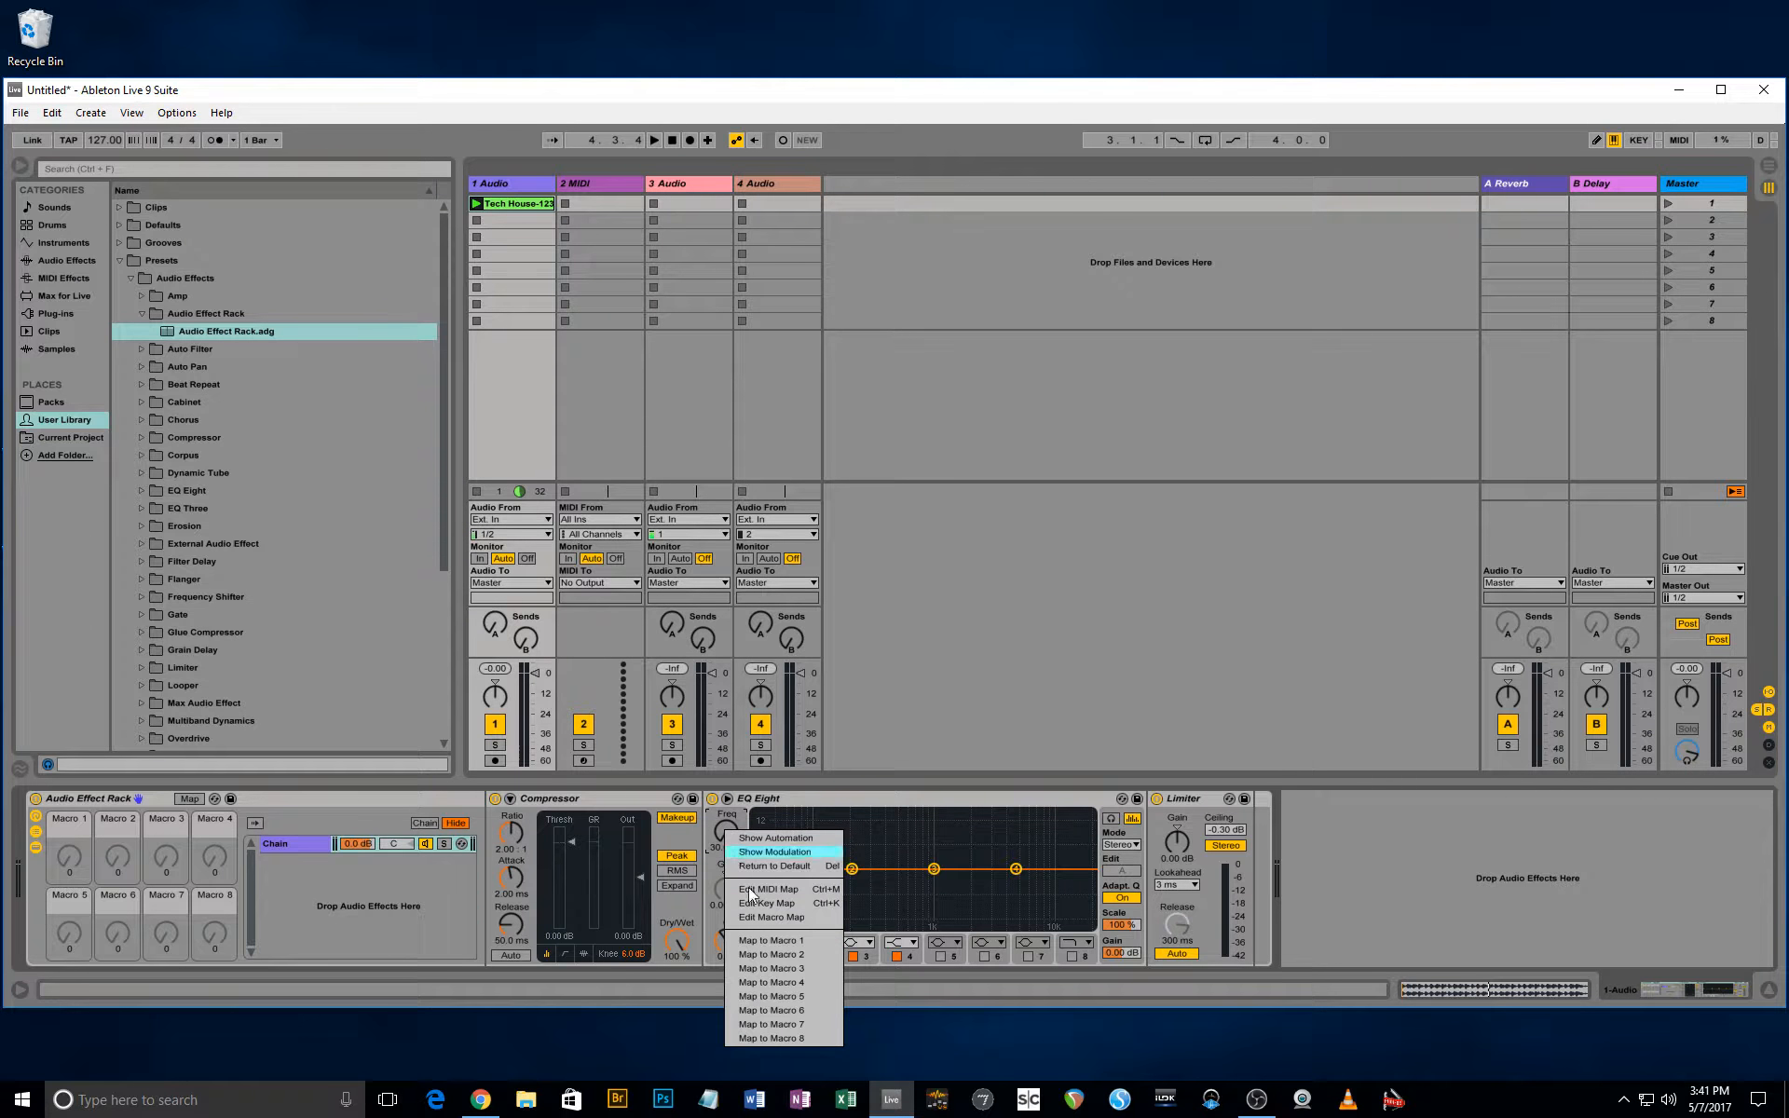
pyautogui.click(754, 941)
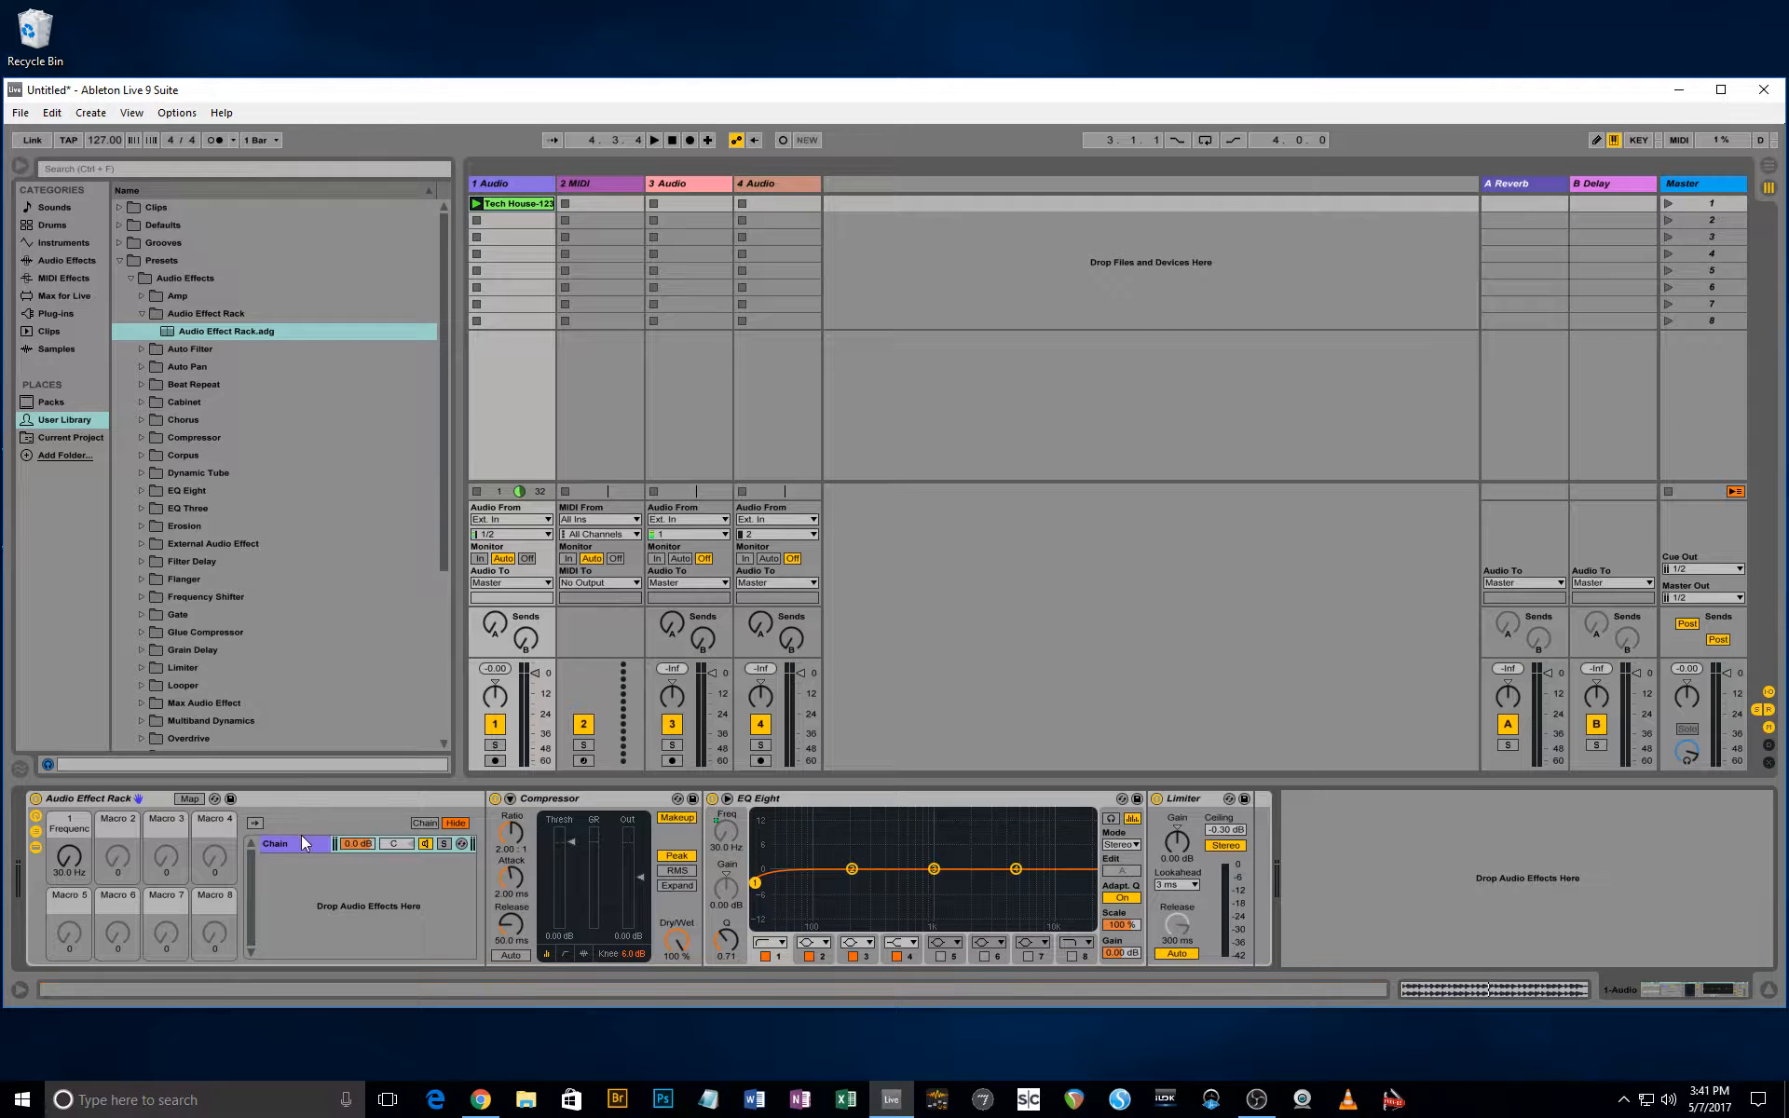
pyautogui.moveTo(69, 855)
pyautogui.mouseDown()
pyautogui.moveTo(69, 780)
pyautogui.moveTo(69, 844)
pyautogui.moveTo(68, 805)
pyautogui.moveTo(69, 834)
pyautogui.moveTo(69, 820)
pyautogui.mouseUp()
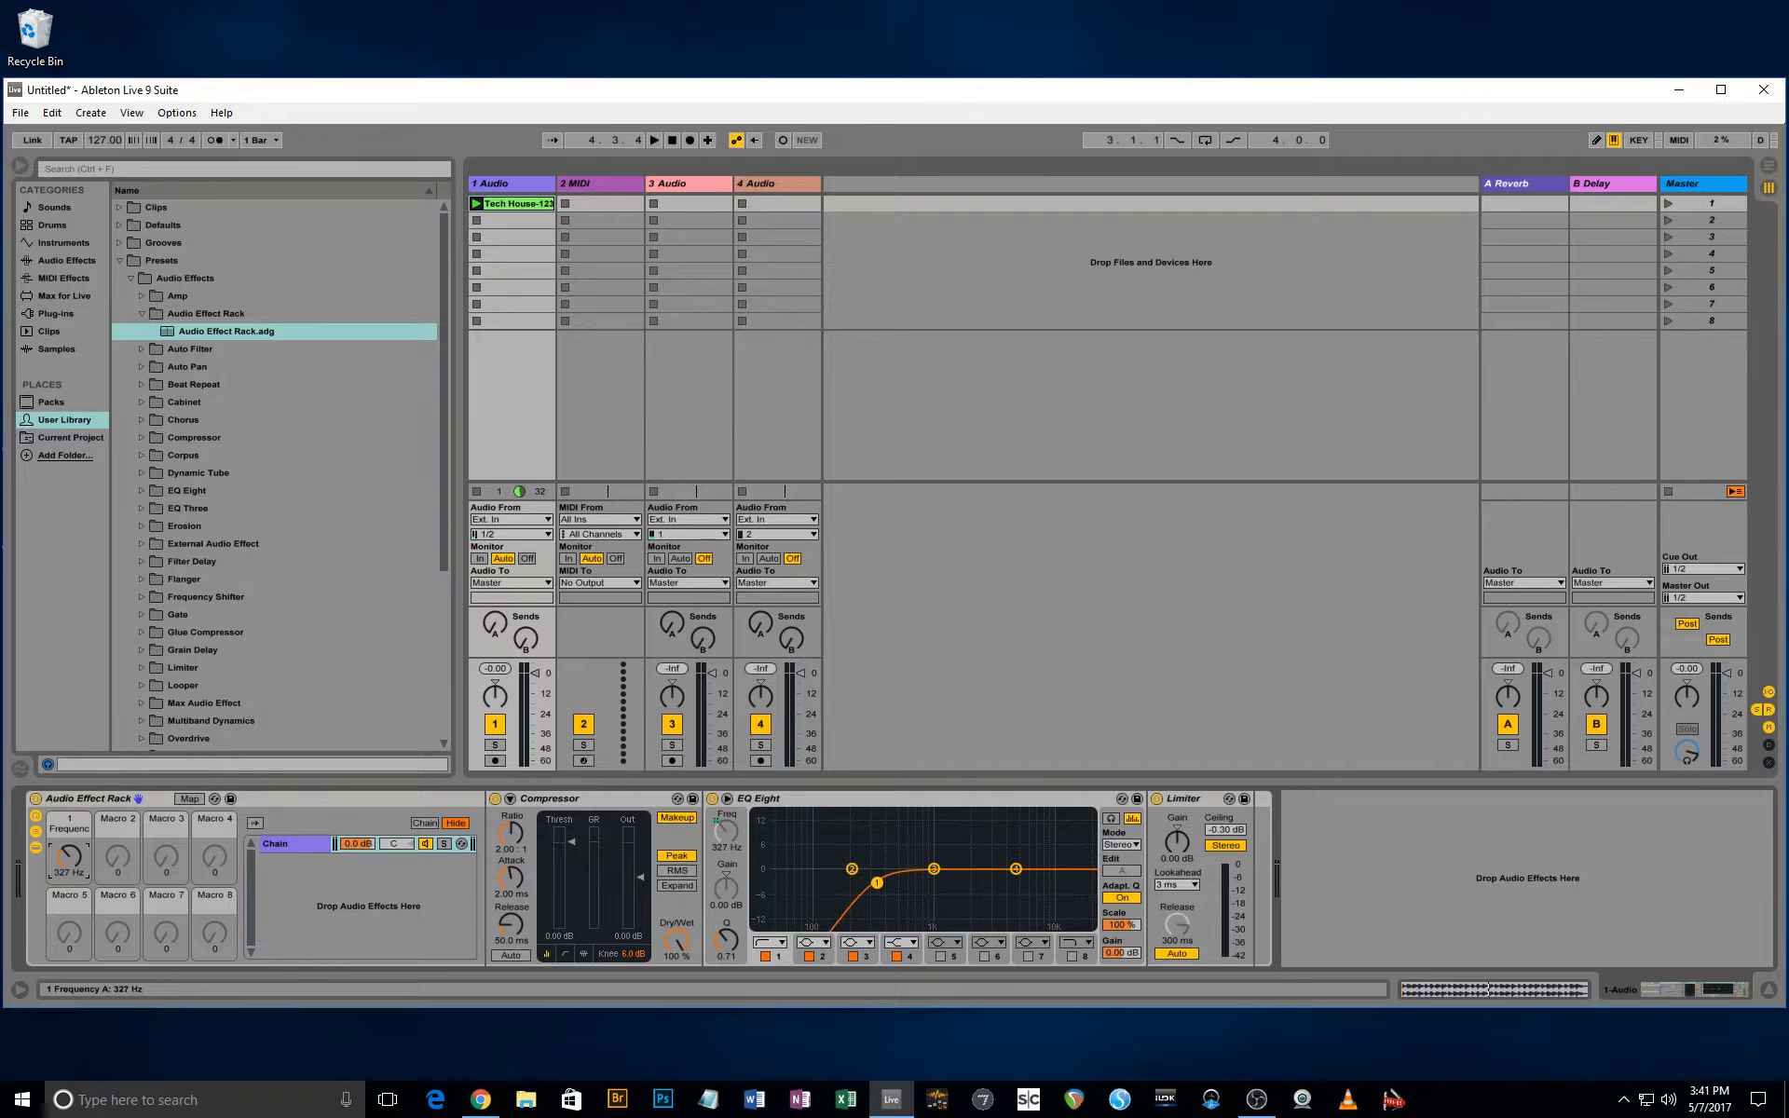
# Try an inverted range for the band 1 frequency mapping, and set it to 30.0 Hz minimum and 13.8 kHz maximum.
pyautogui.click(188, 800)
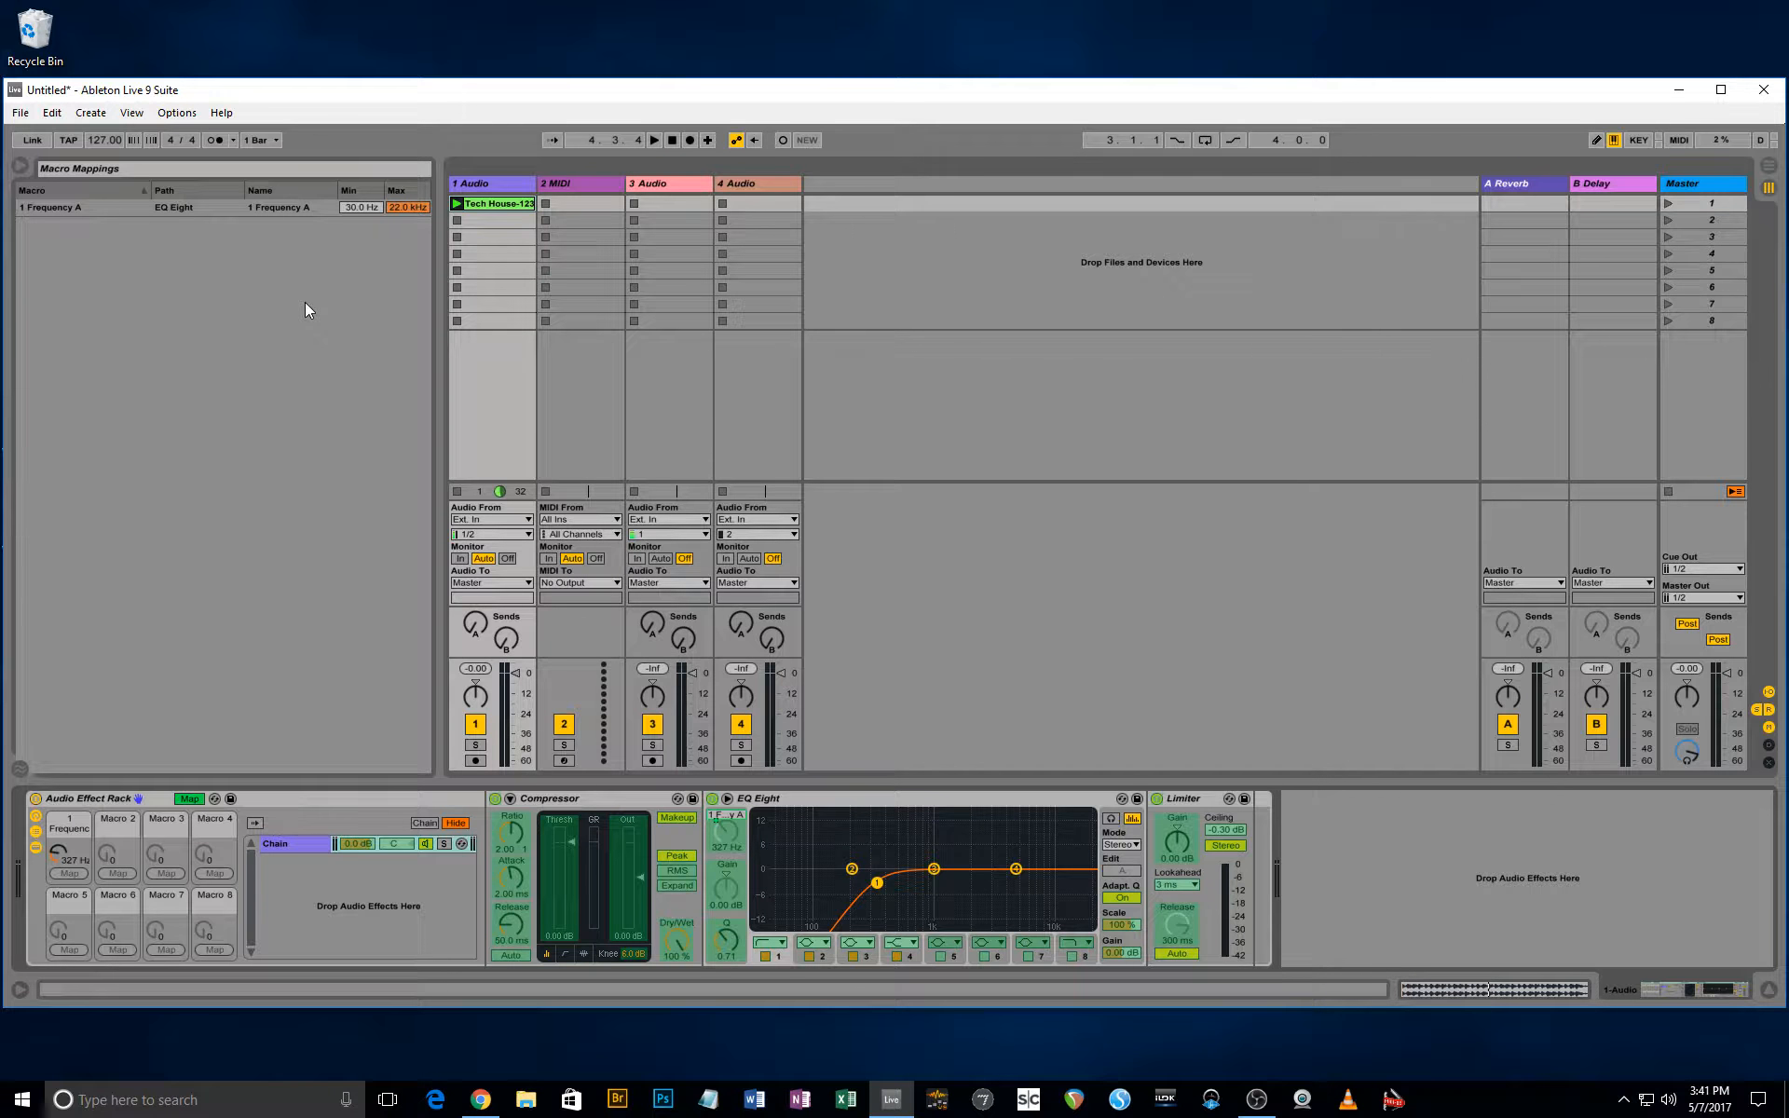
pyautogui.moveTo(360, 206); pyautogui.dragTo(401, 392)
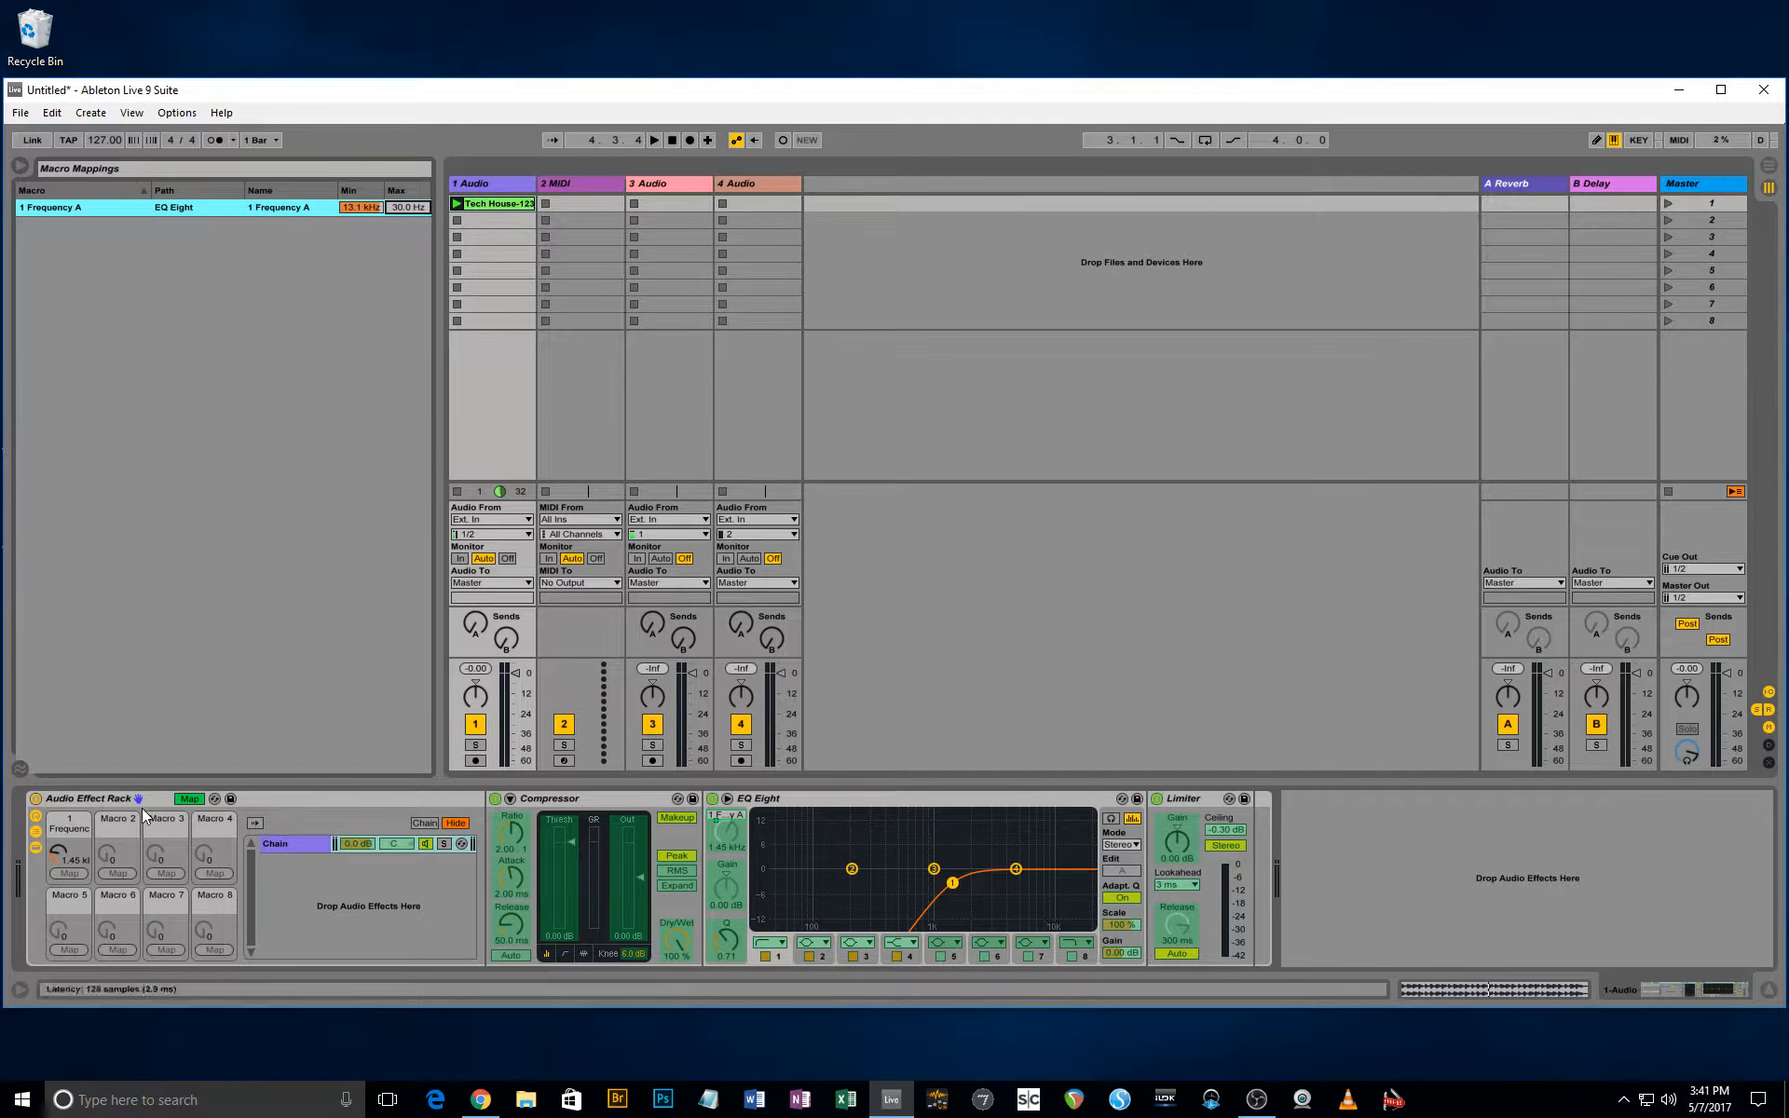
pyautogui.moveTo(60, 854)
pyautogui.mouseDown()
pyautogui.moveTo(60, 894)
pyautogui.moveTo(60, 849)
pyautogui.mouseUp()
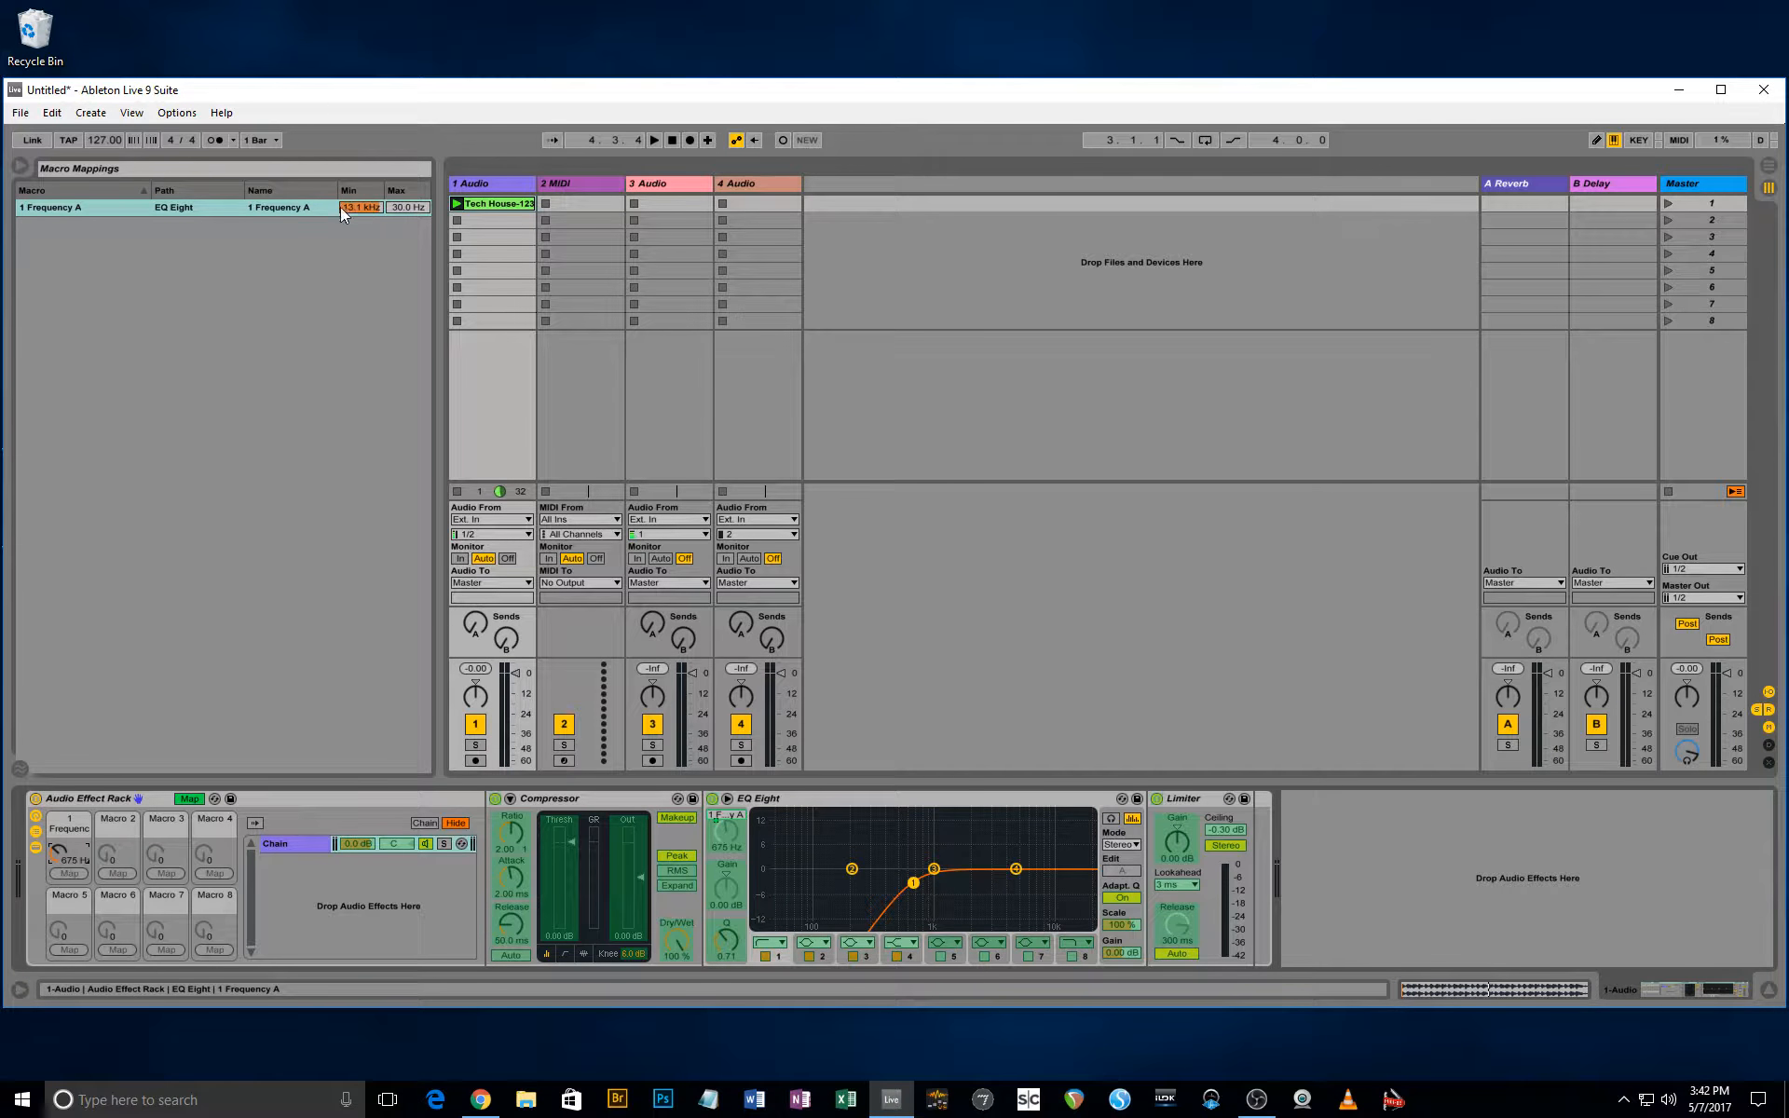
pyautogui.moveTo(341, 207); pyautogui.dragTo(372, 271)
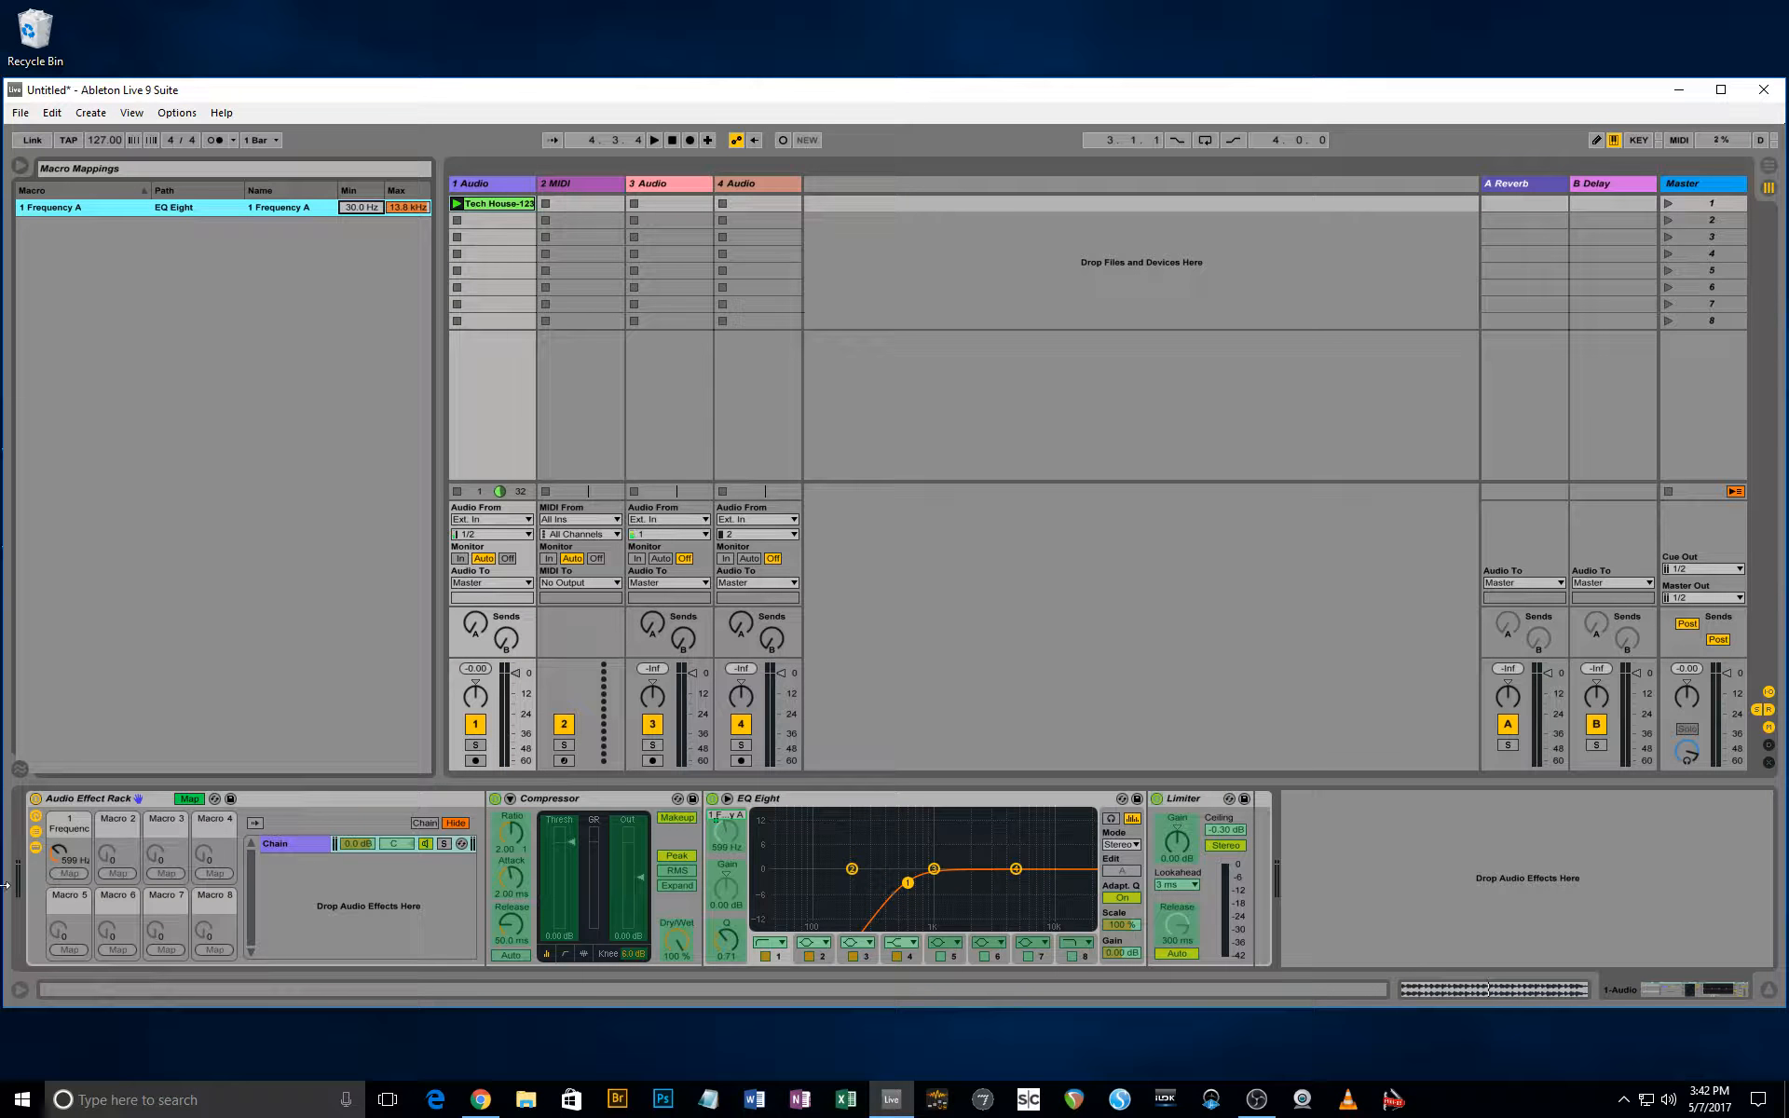
# Map the gain of EQ Eight's band 3 to Macro 1 as well, and turn the macro down to about 13.
pyautogui.click(823, 951)
pyautogui.click(933, 869)
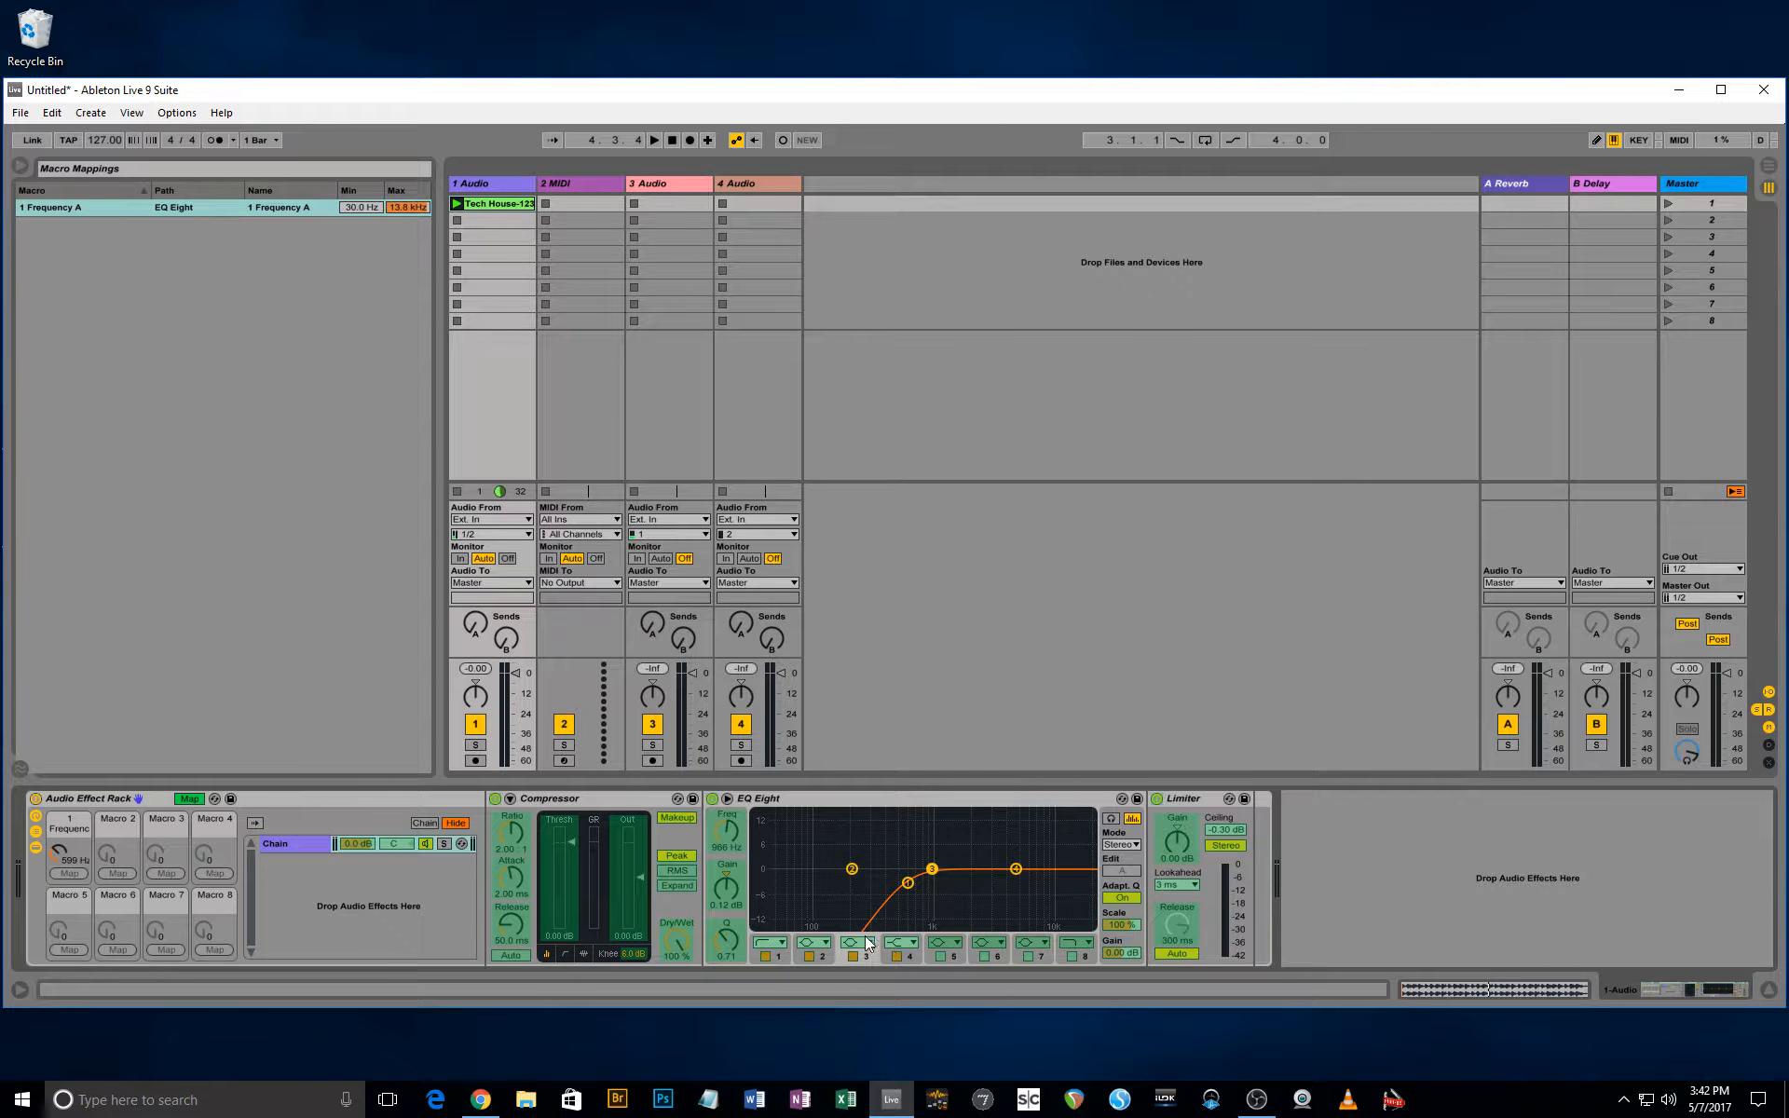
pyautogui.rightClick(727, 887)
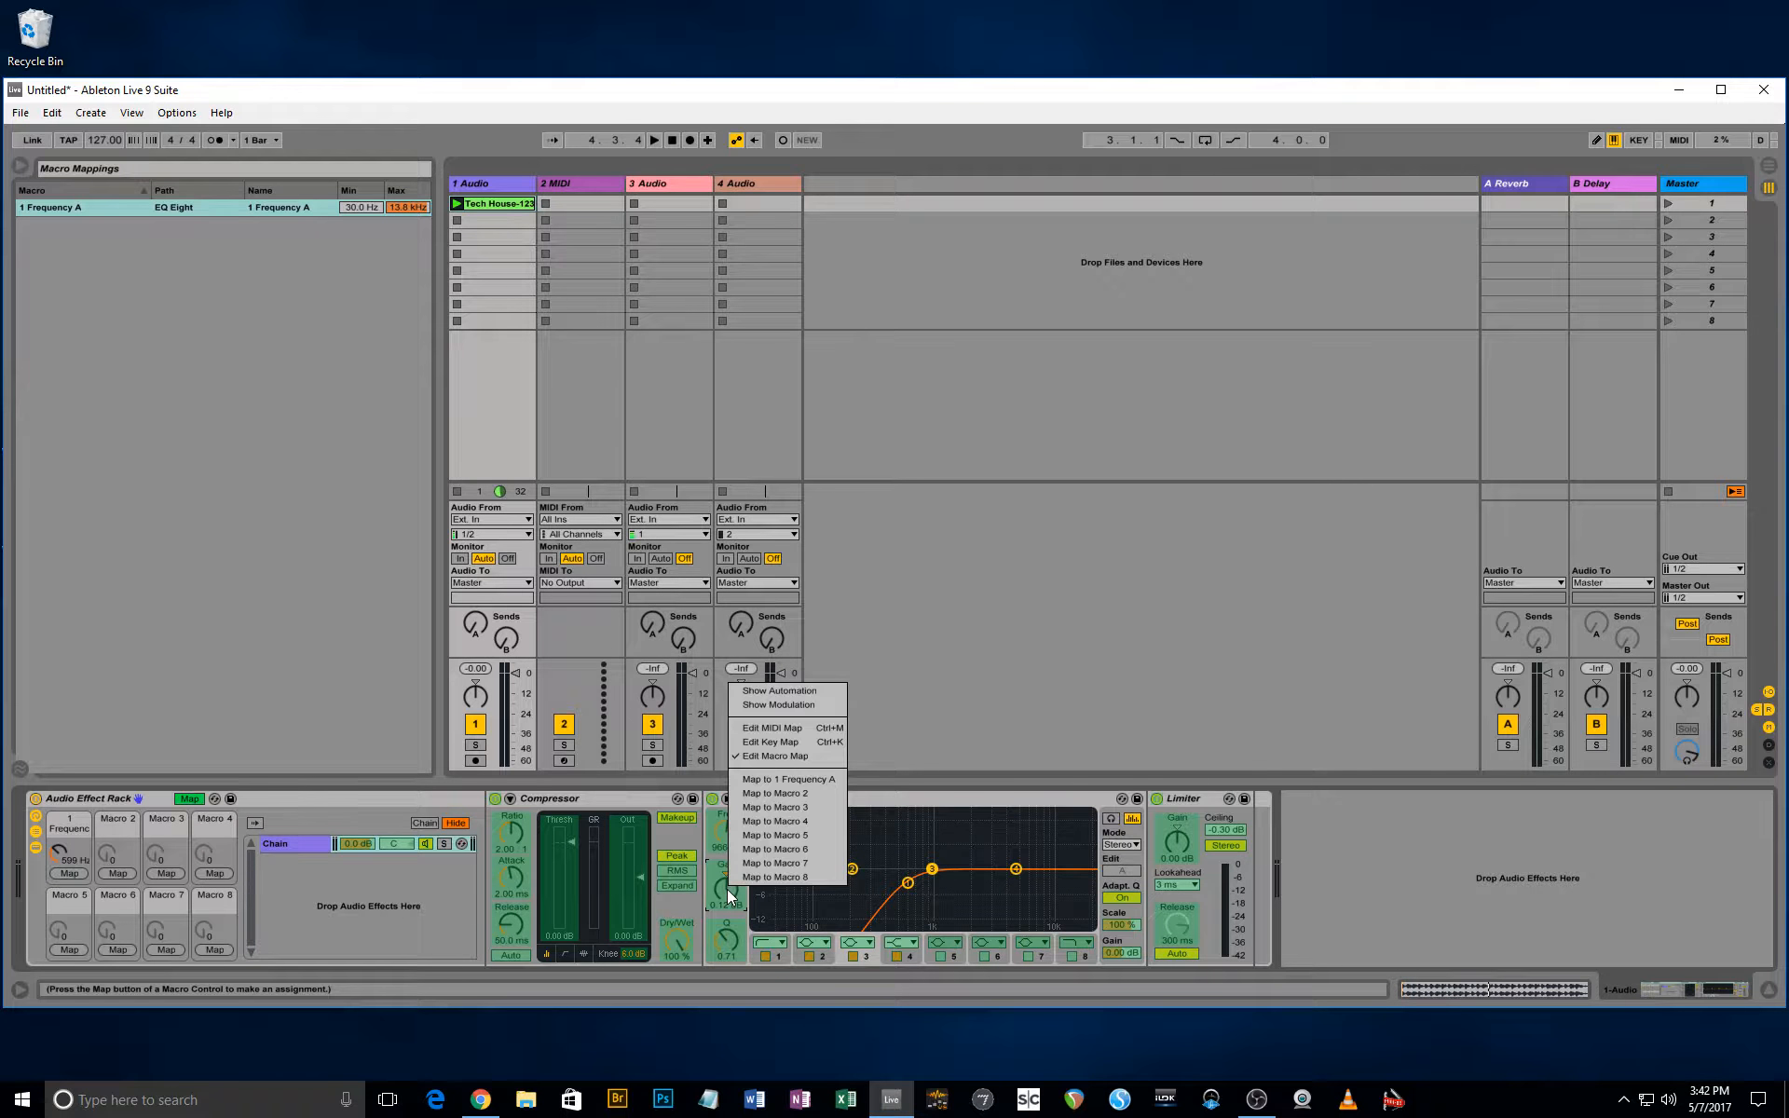
pyautogui.click(756, 782)
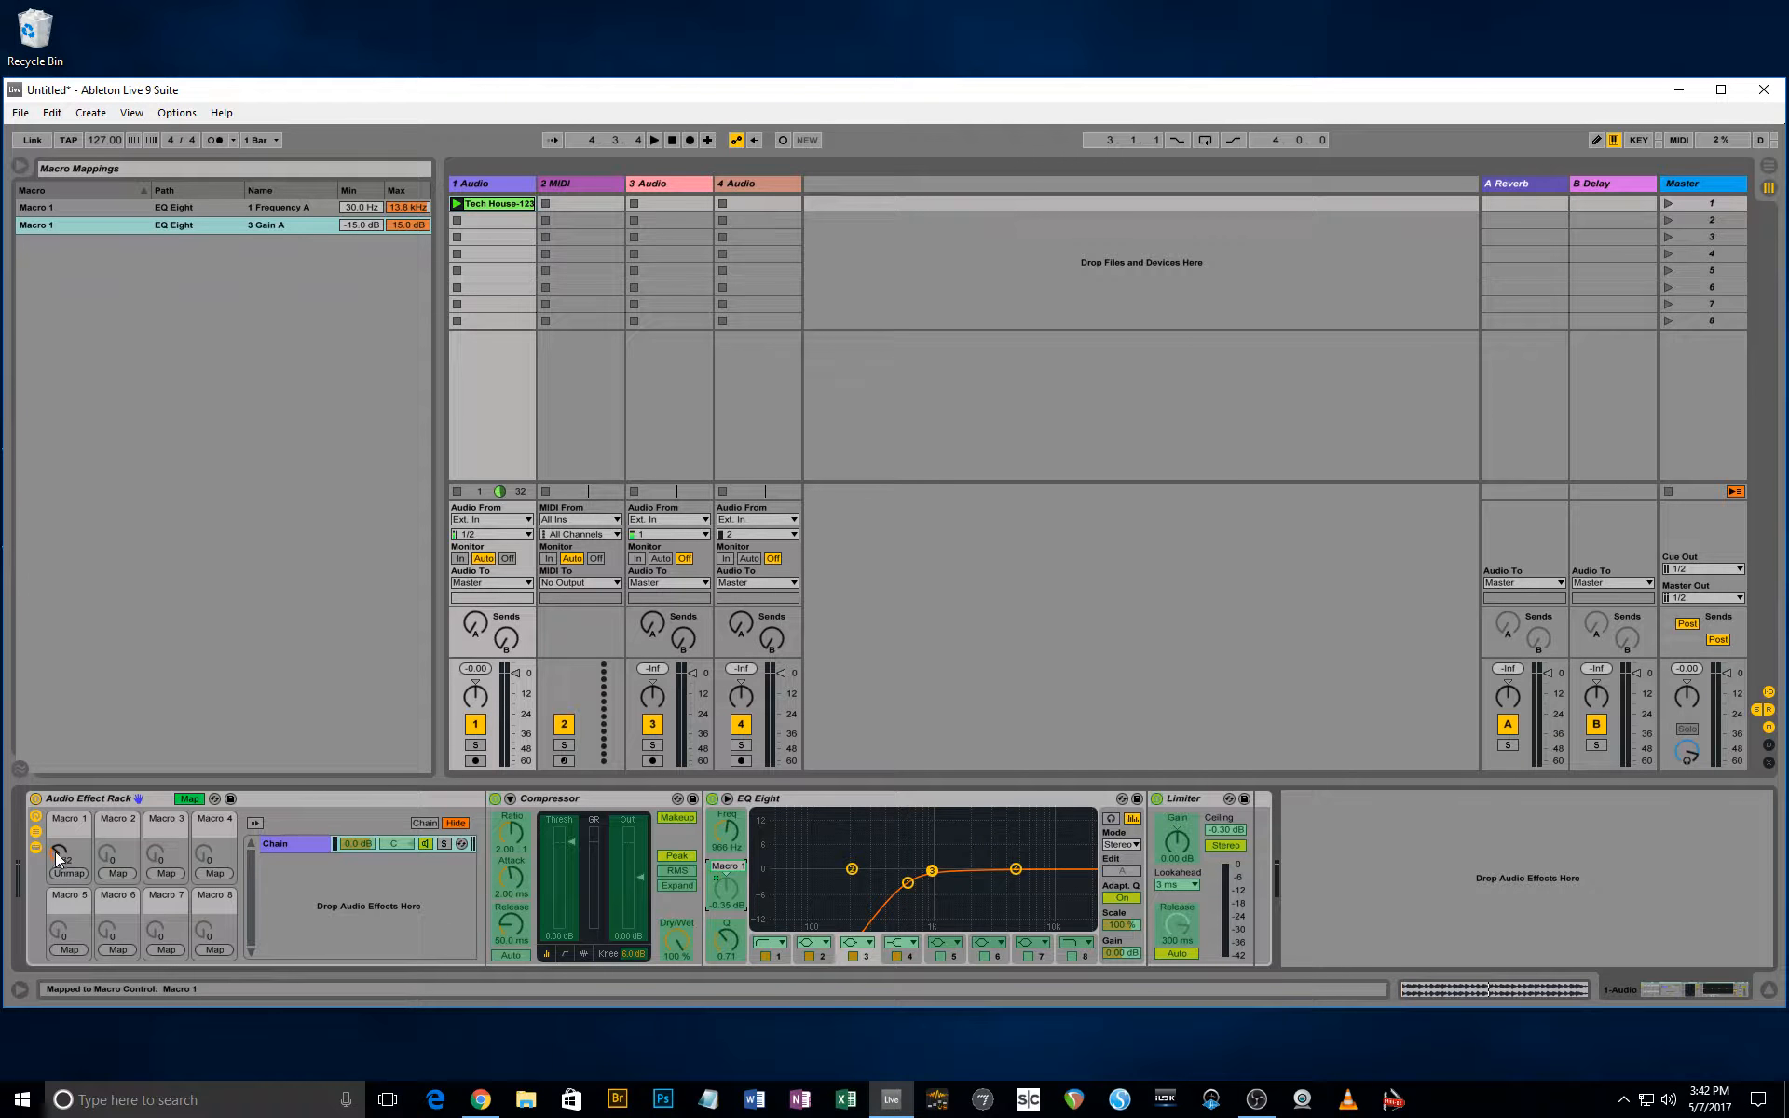
pyautogui.moveTo(54, 852)
pyautogui.mouseDown()
pyautogui.moveTo(54, 827)
pyautogui.moveTo(54, 885)
pyautogui.moveTo(56, 859)
pyautogui.mouseUp()
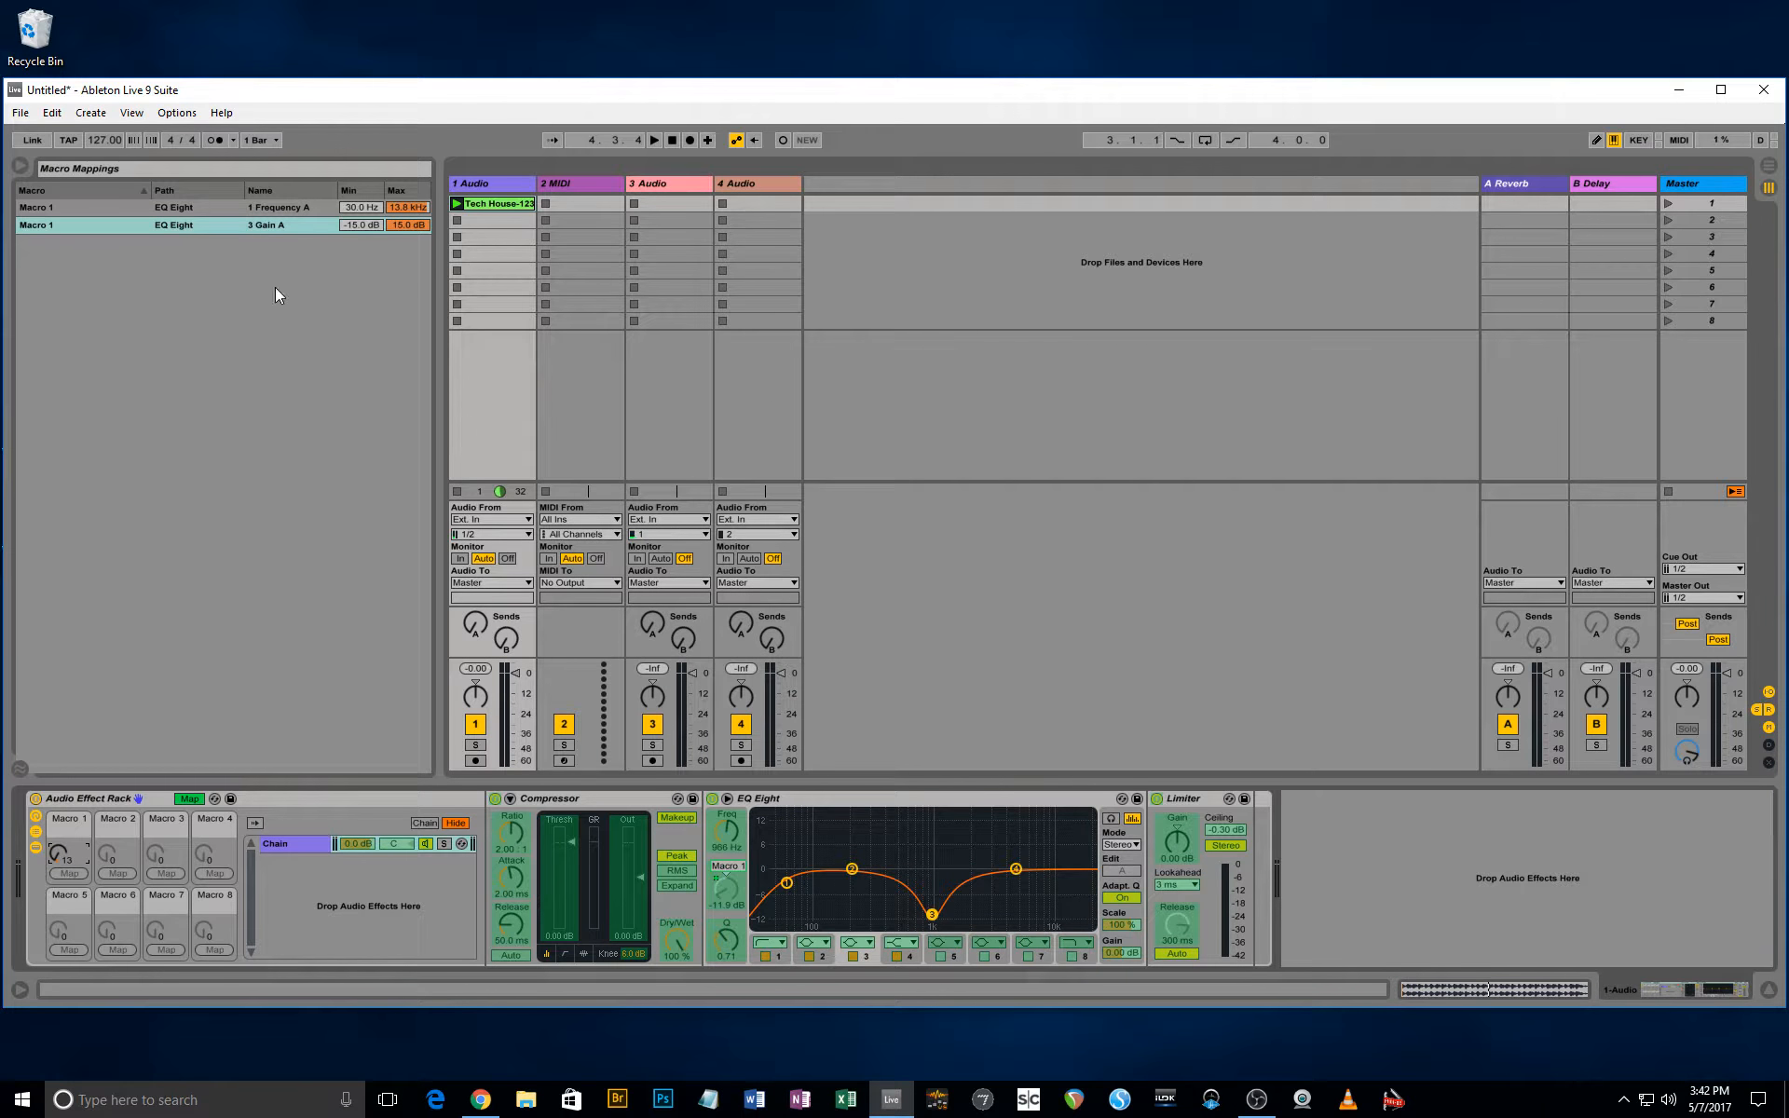
# Set the minimum of the band 3 gain mapping to -1.64 dB and turn Macro 1 down to 1.
pyautogui.moveTo(363, 224); pyautogui.dragTo(363, 188)
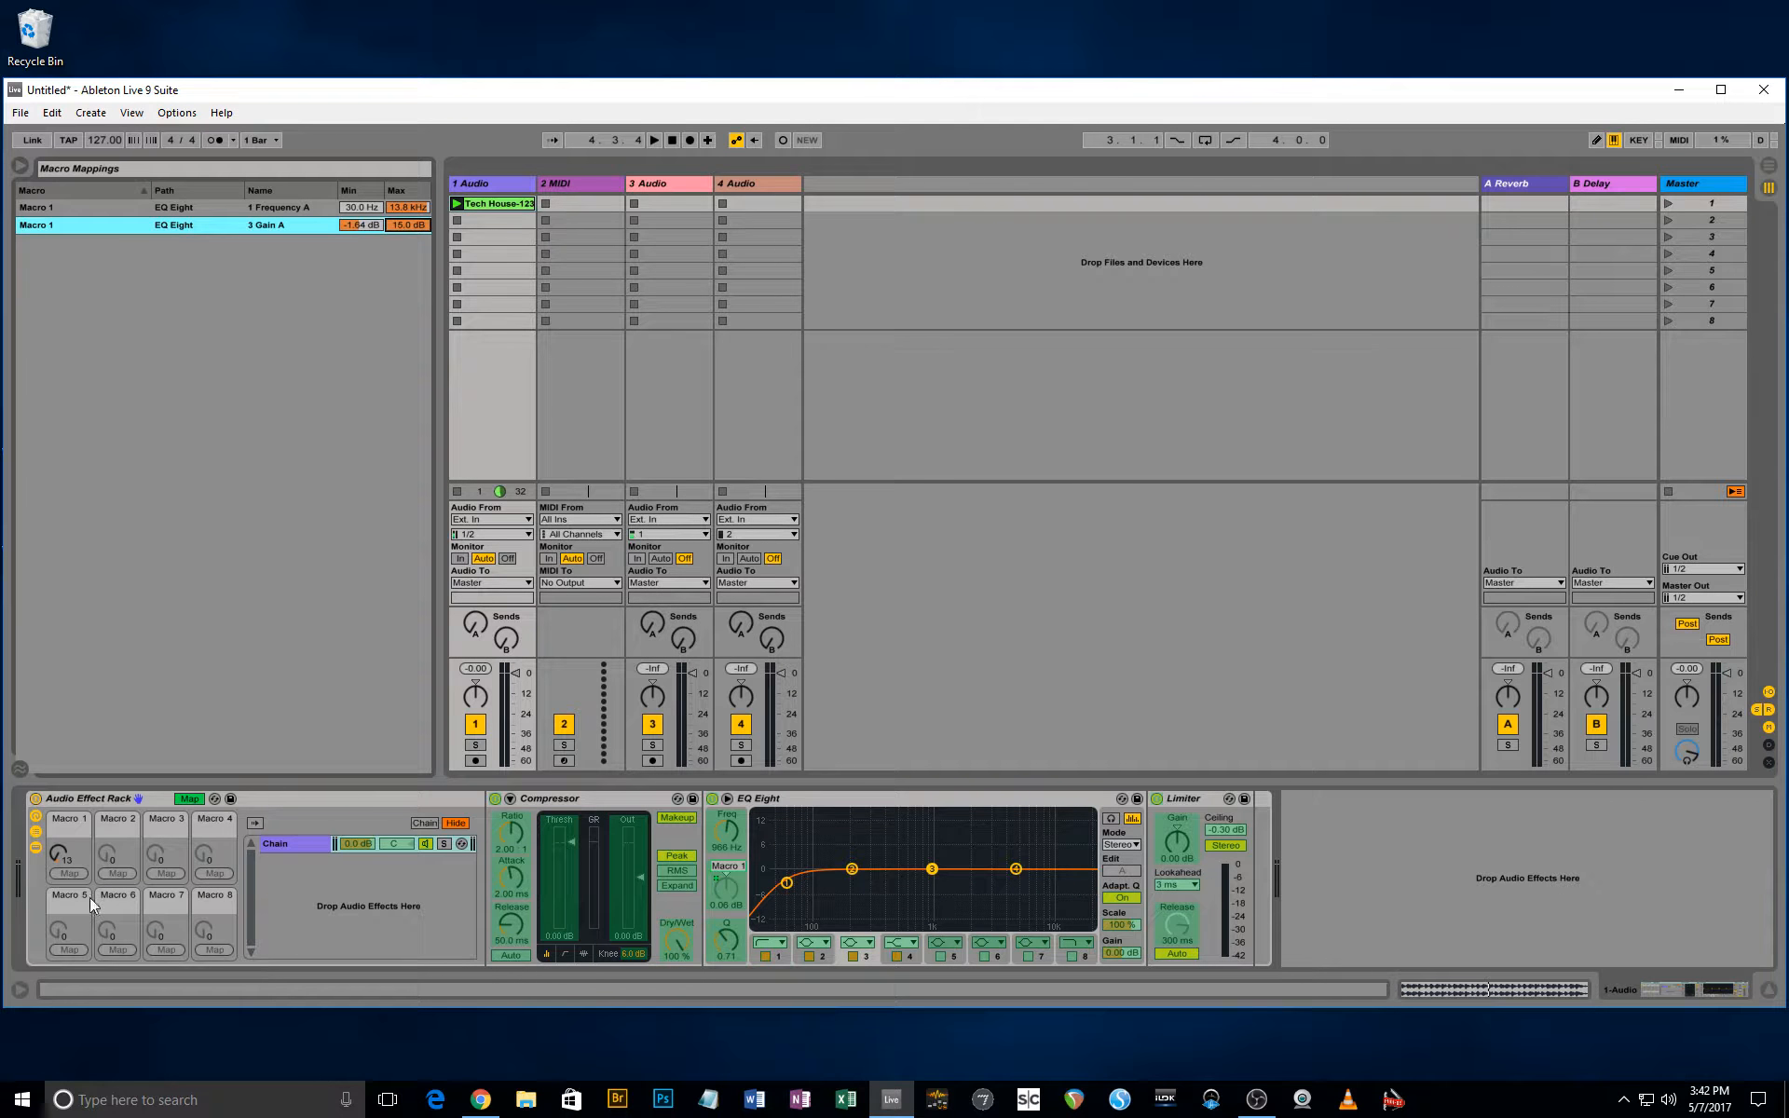
pyautogui.moveTo(58, 854)
pyautogui.mouseDown()
pyautogui.moveTo(59, 764)
pyautogui.moveTo(59, 872)
pyautogui.moveTo(69, 834)
pyautogui.mouseUp()
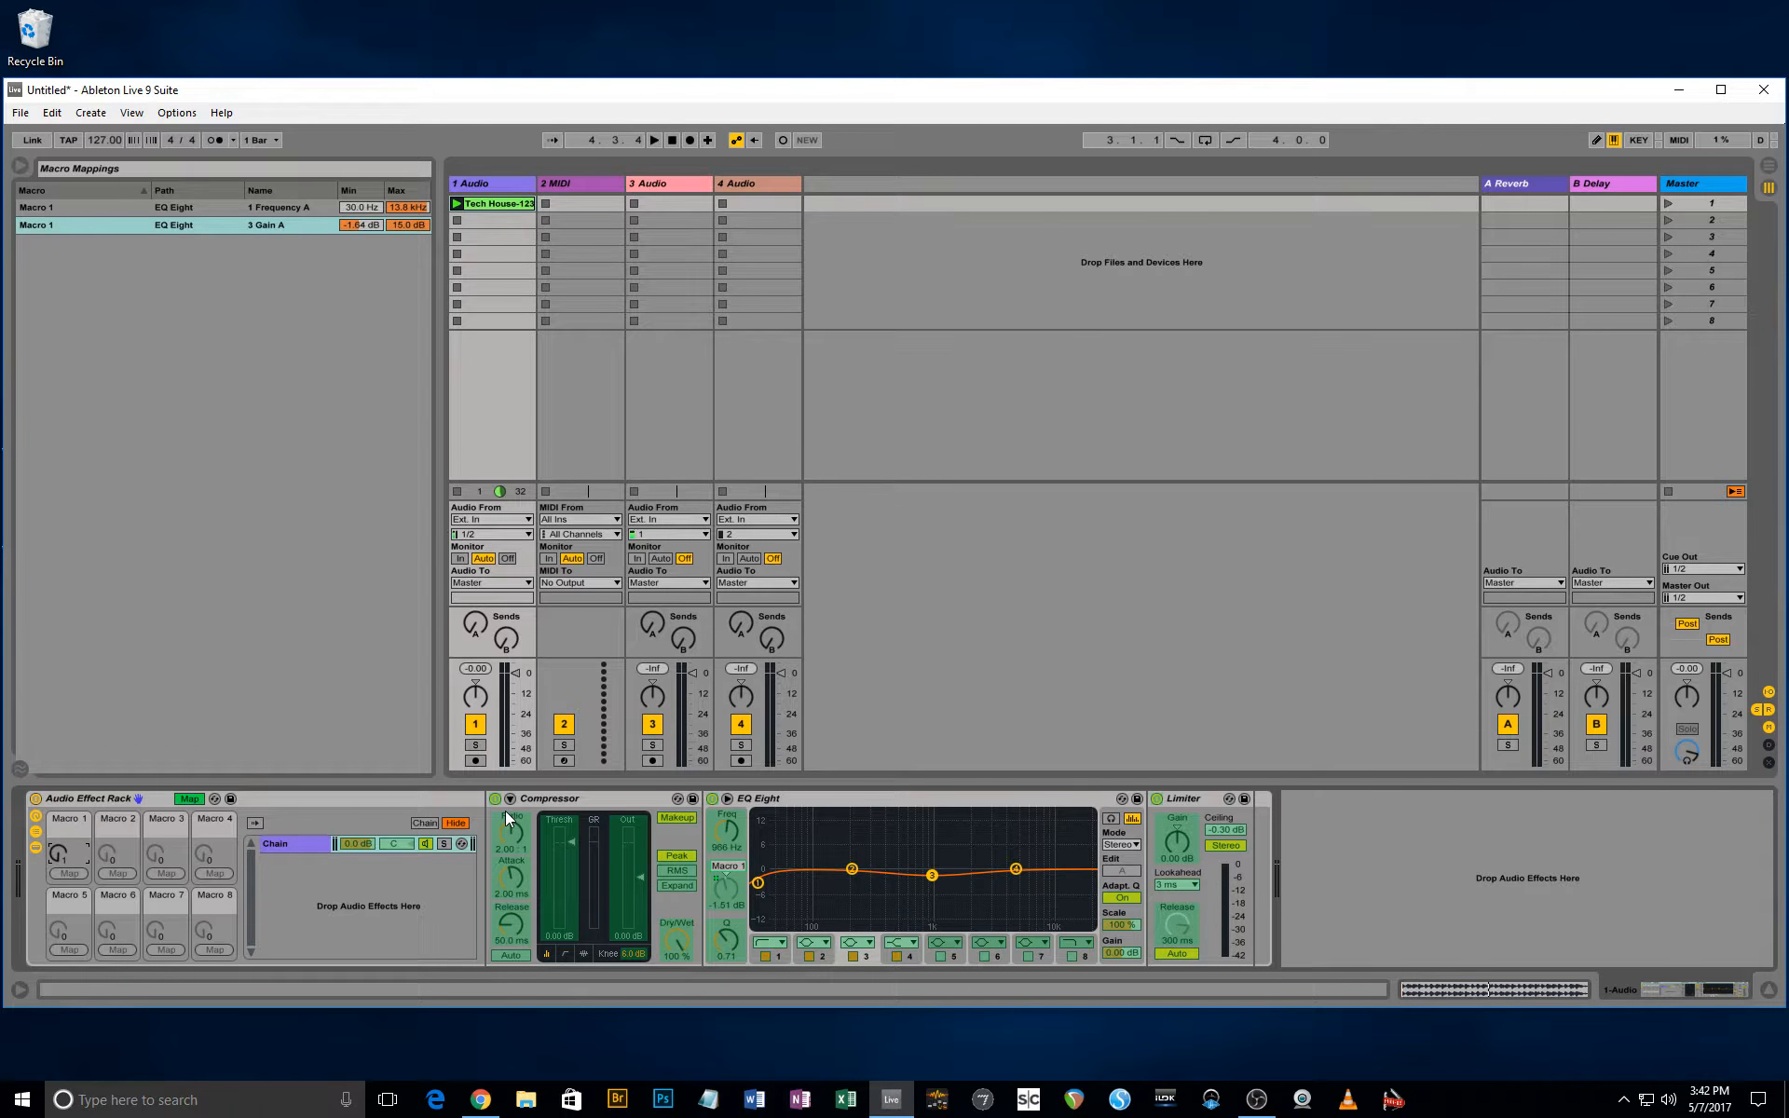
# Group the whole audio effect rack into an enclosing rack and show the outer rack's macro controls.
pyautogui.click(303, 800)
pyautogui.rightClick(304, 799)
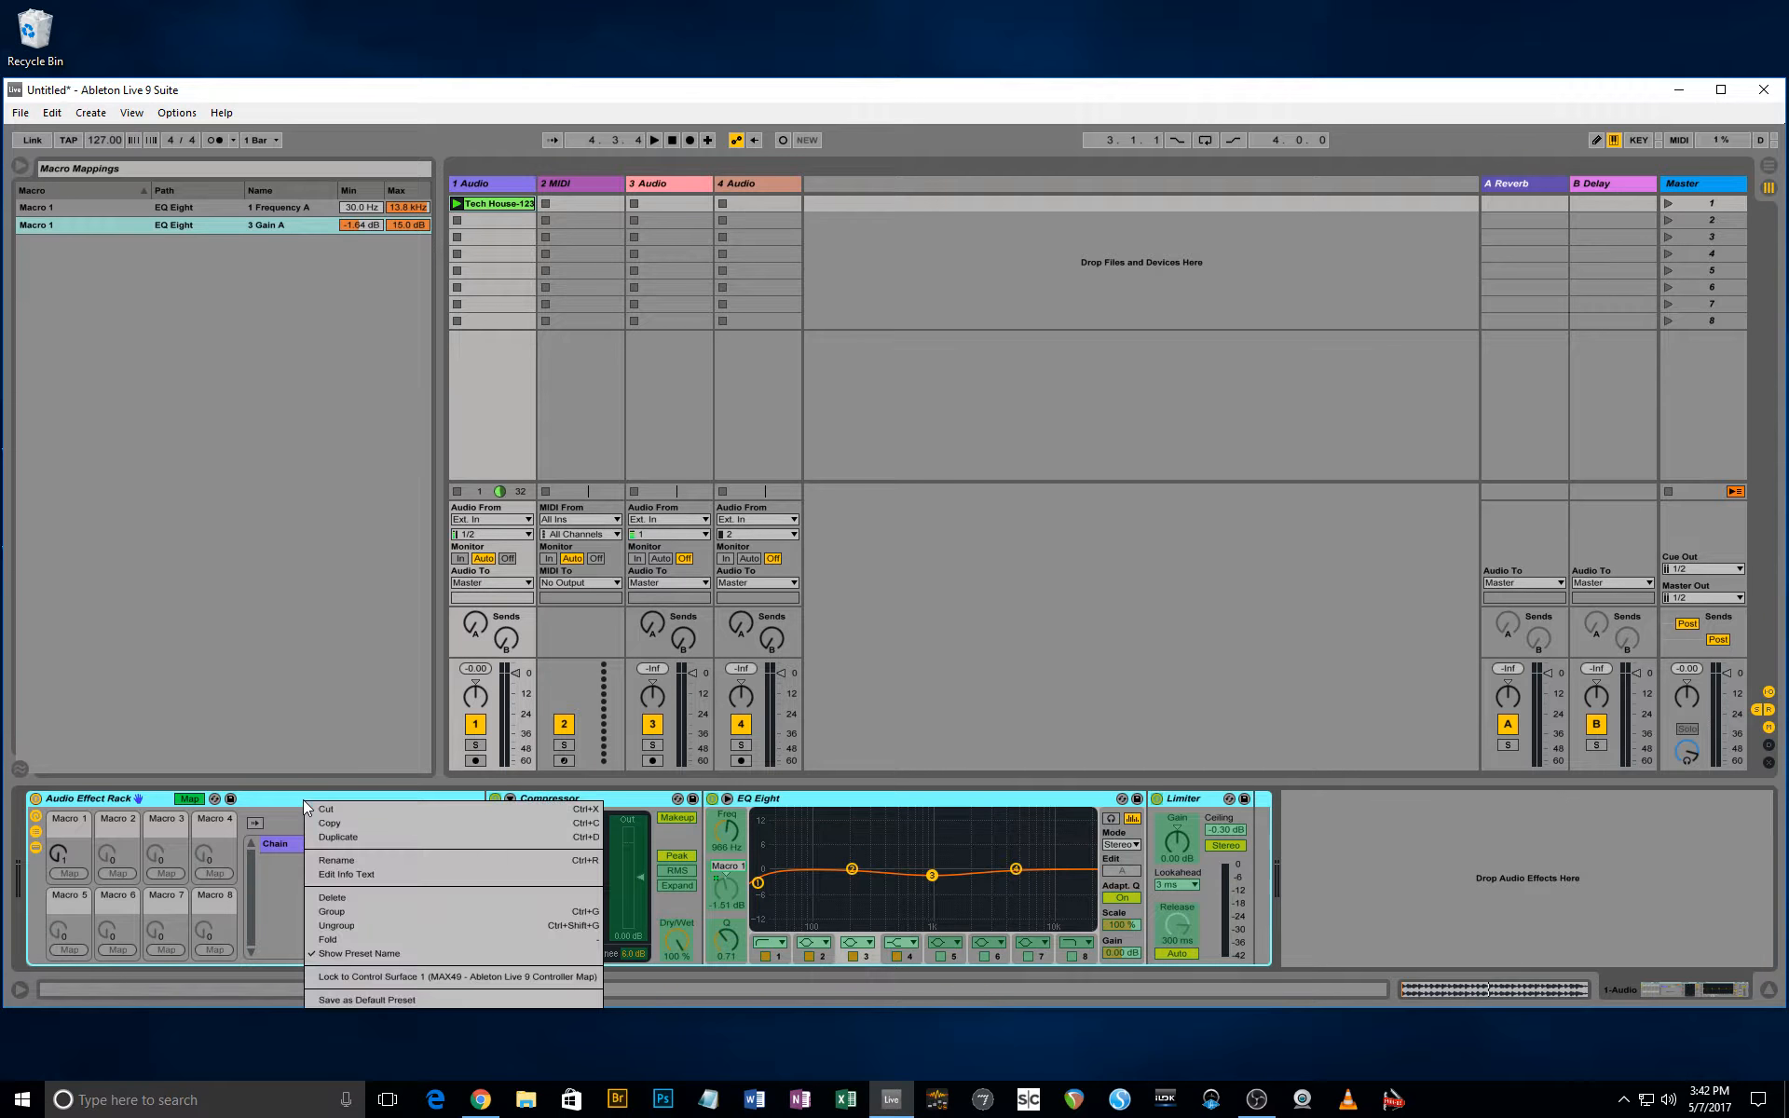
pyautogui.click(378, 917)
pyautogui.hotkey('ctrl', 'g')
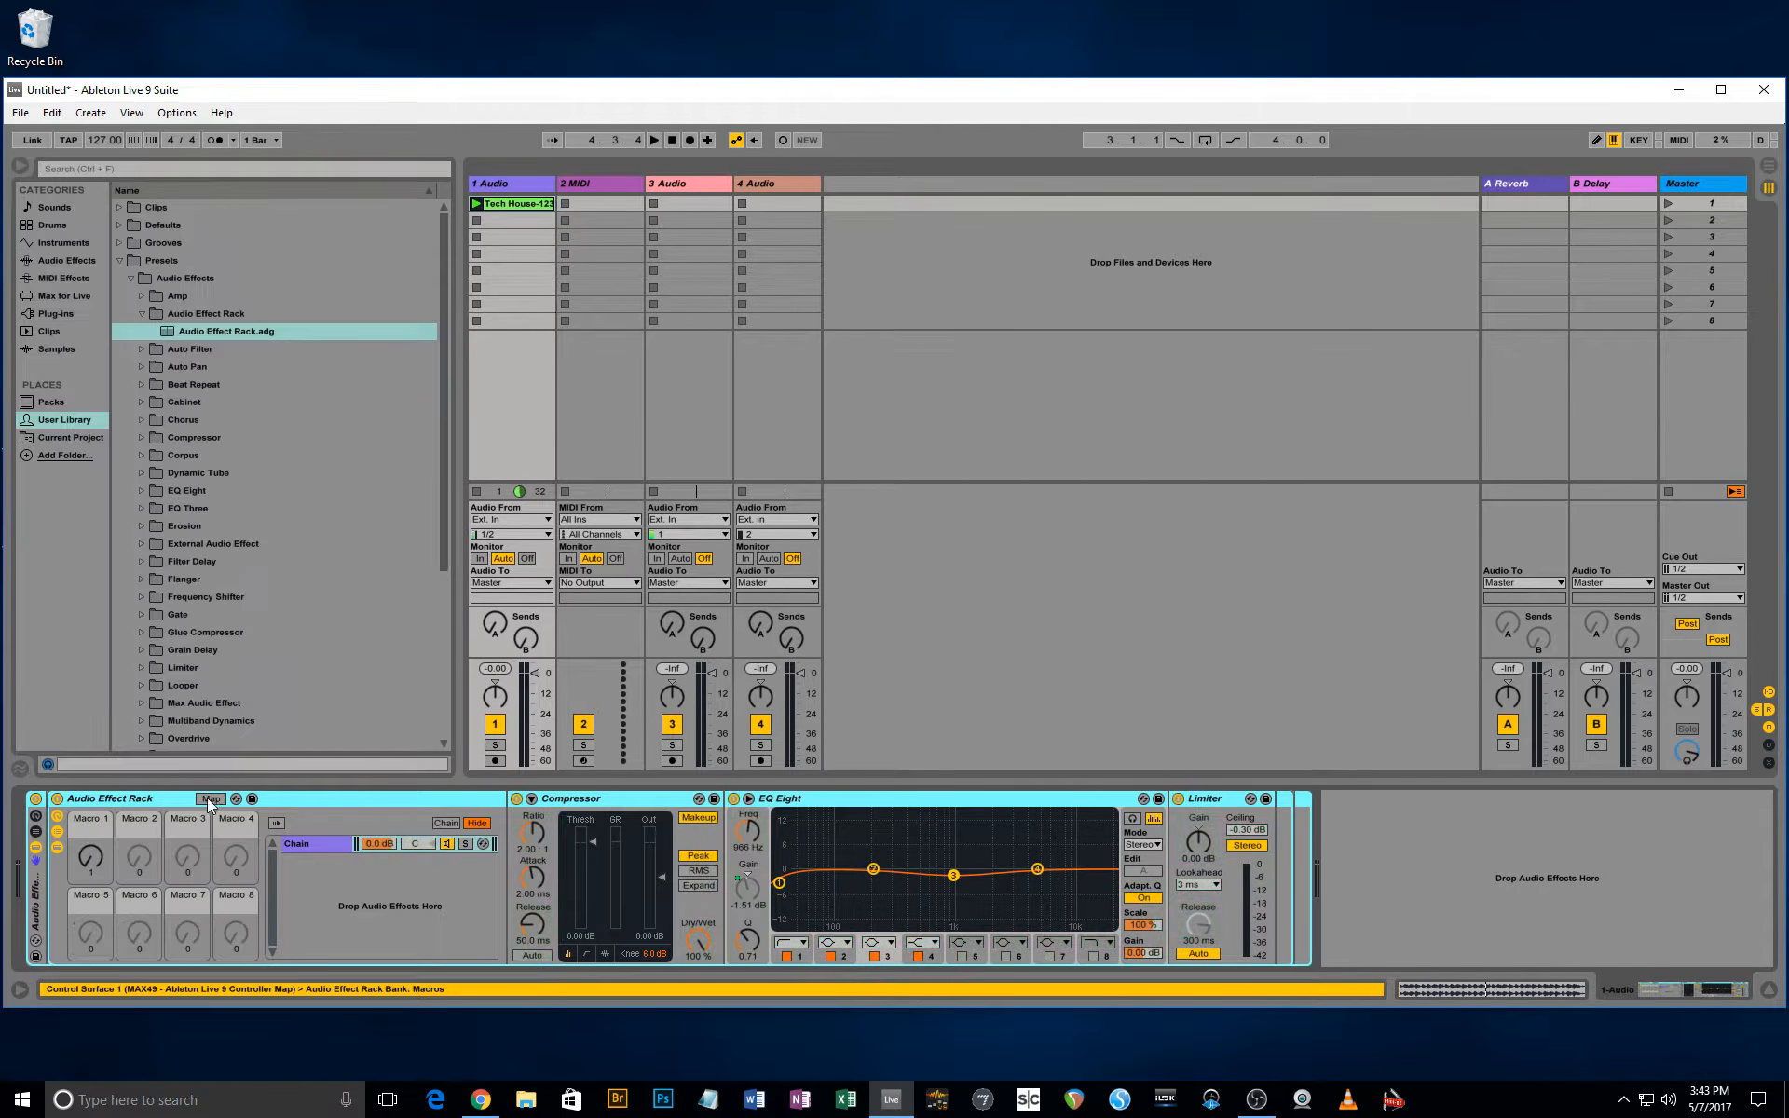
pyautogui.click(37, 814)
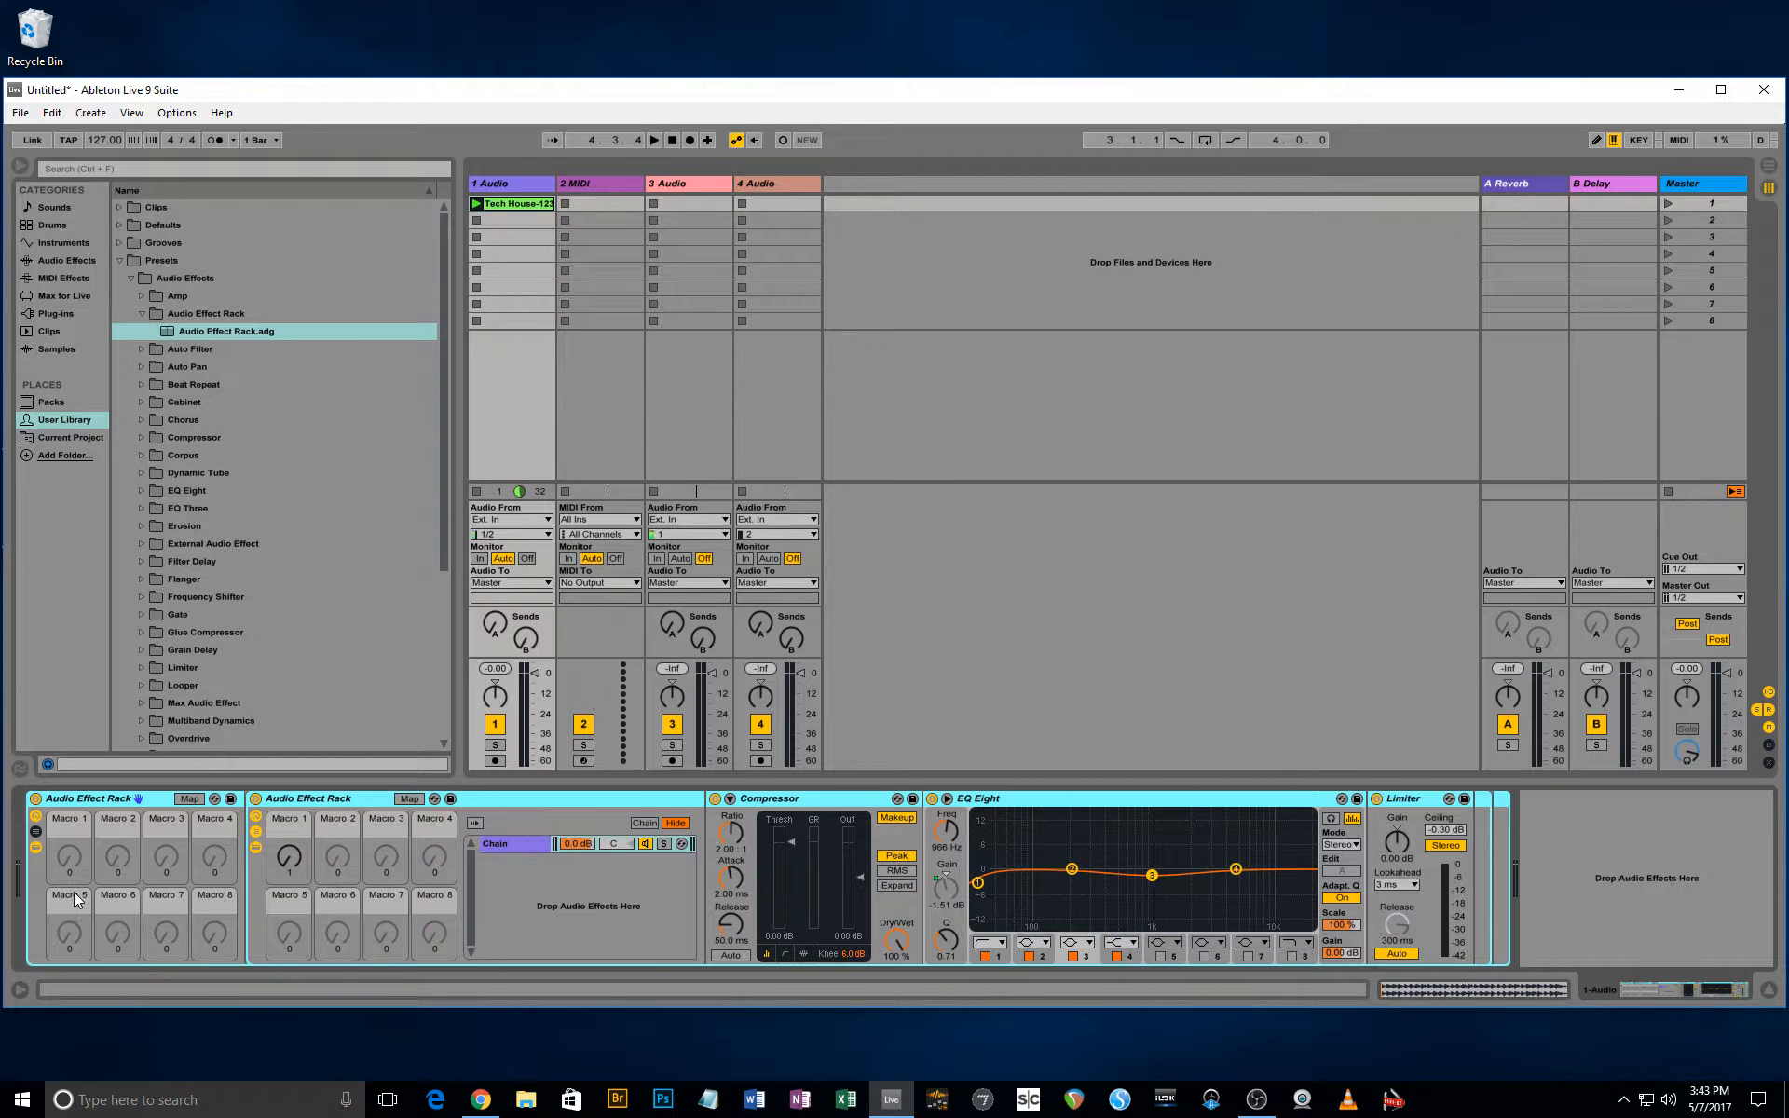
# Check the macro mapping options of EQ Eight's frequency and Q, and turn on macro map mode for the outer rack.
pyautogui.rightClick(948, 825)
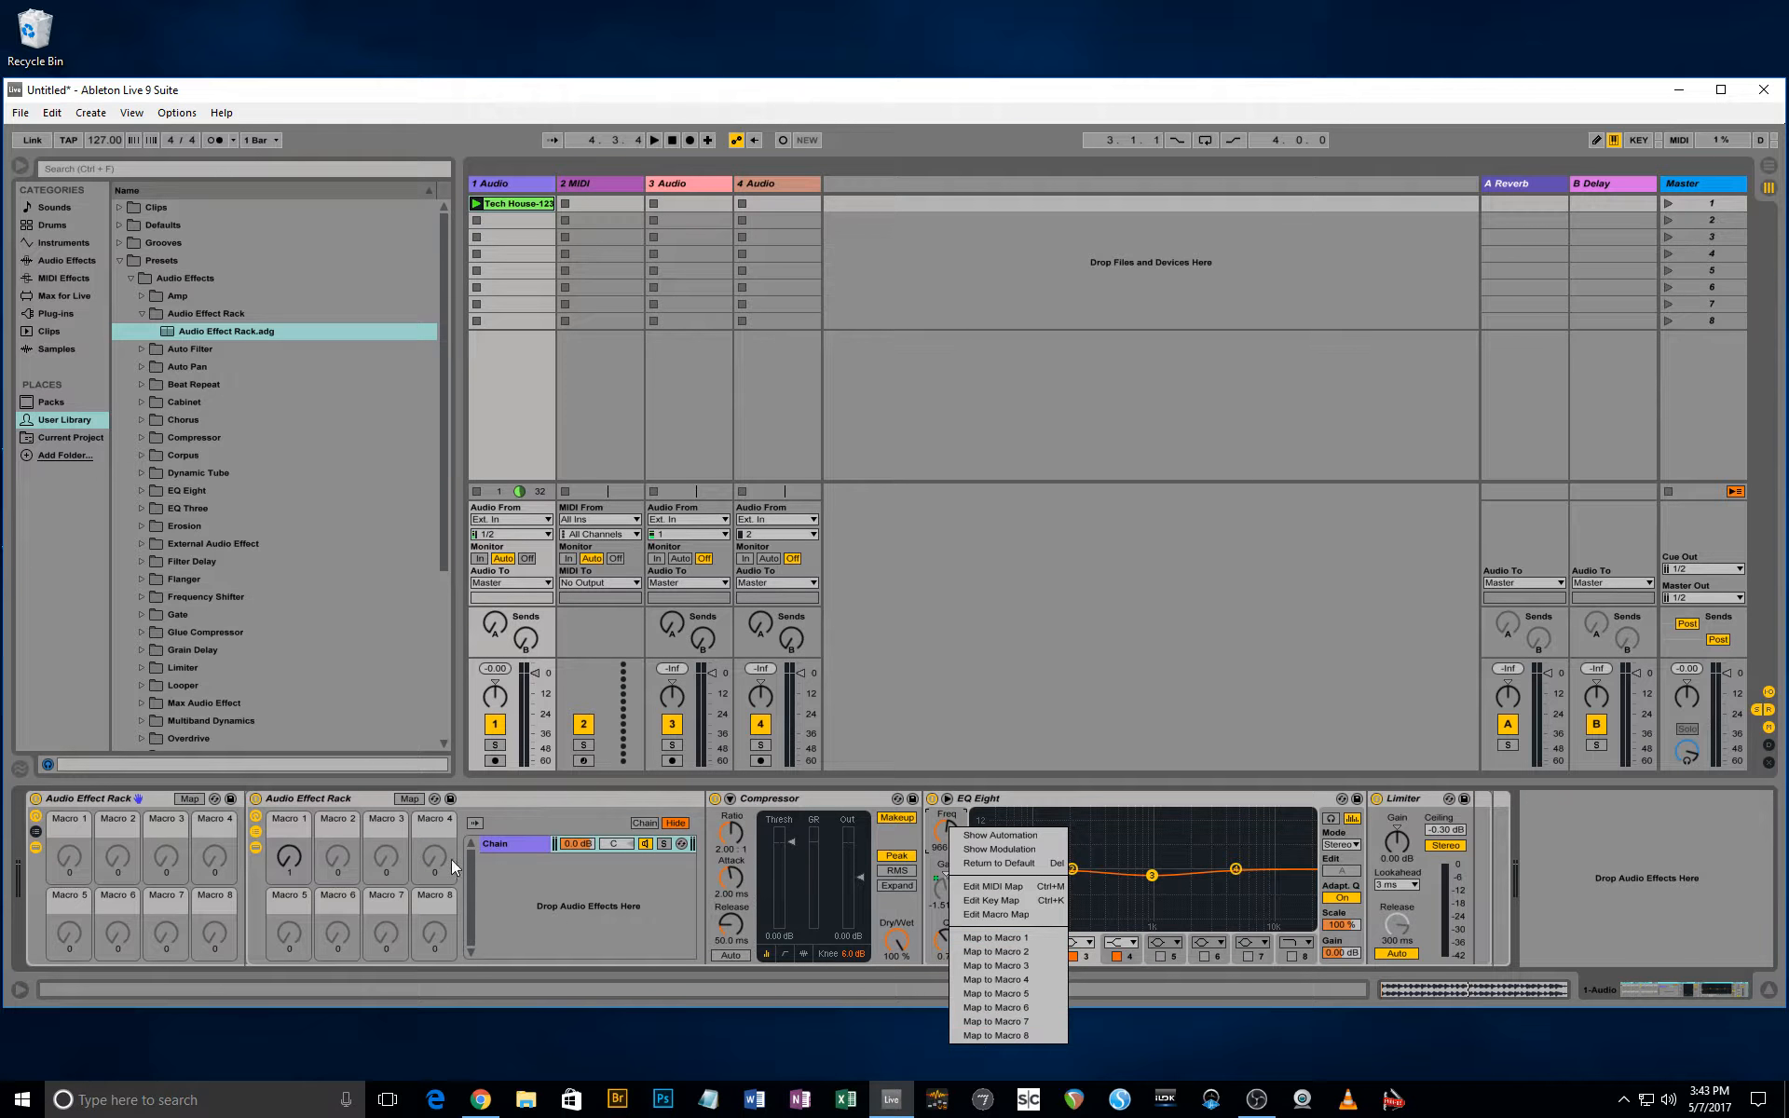
pyautogui.click(121, 802)
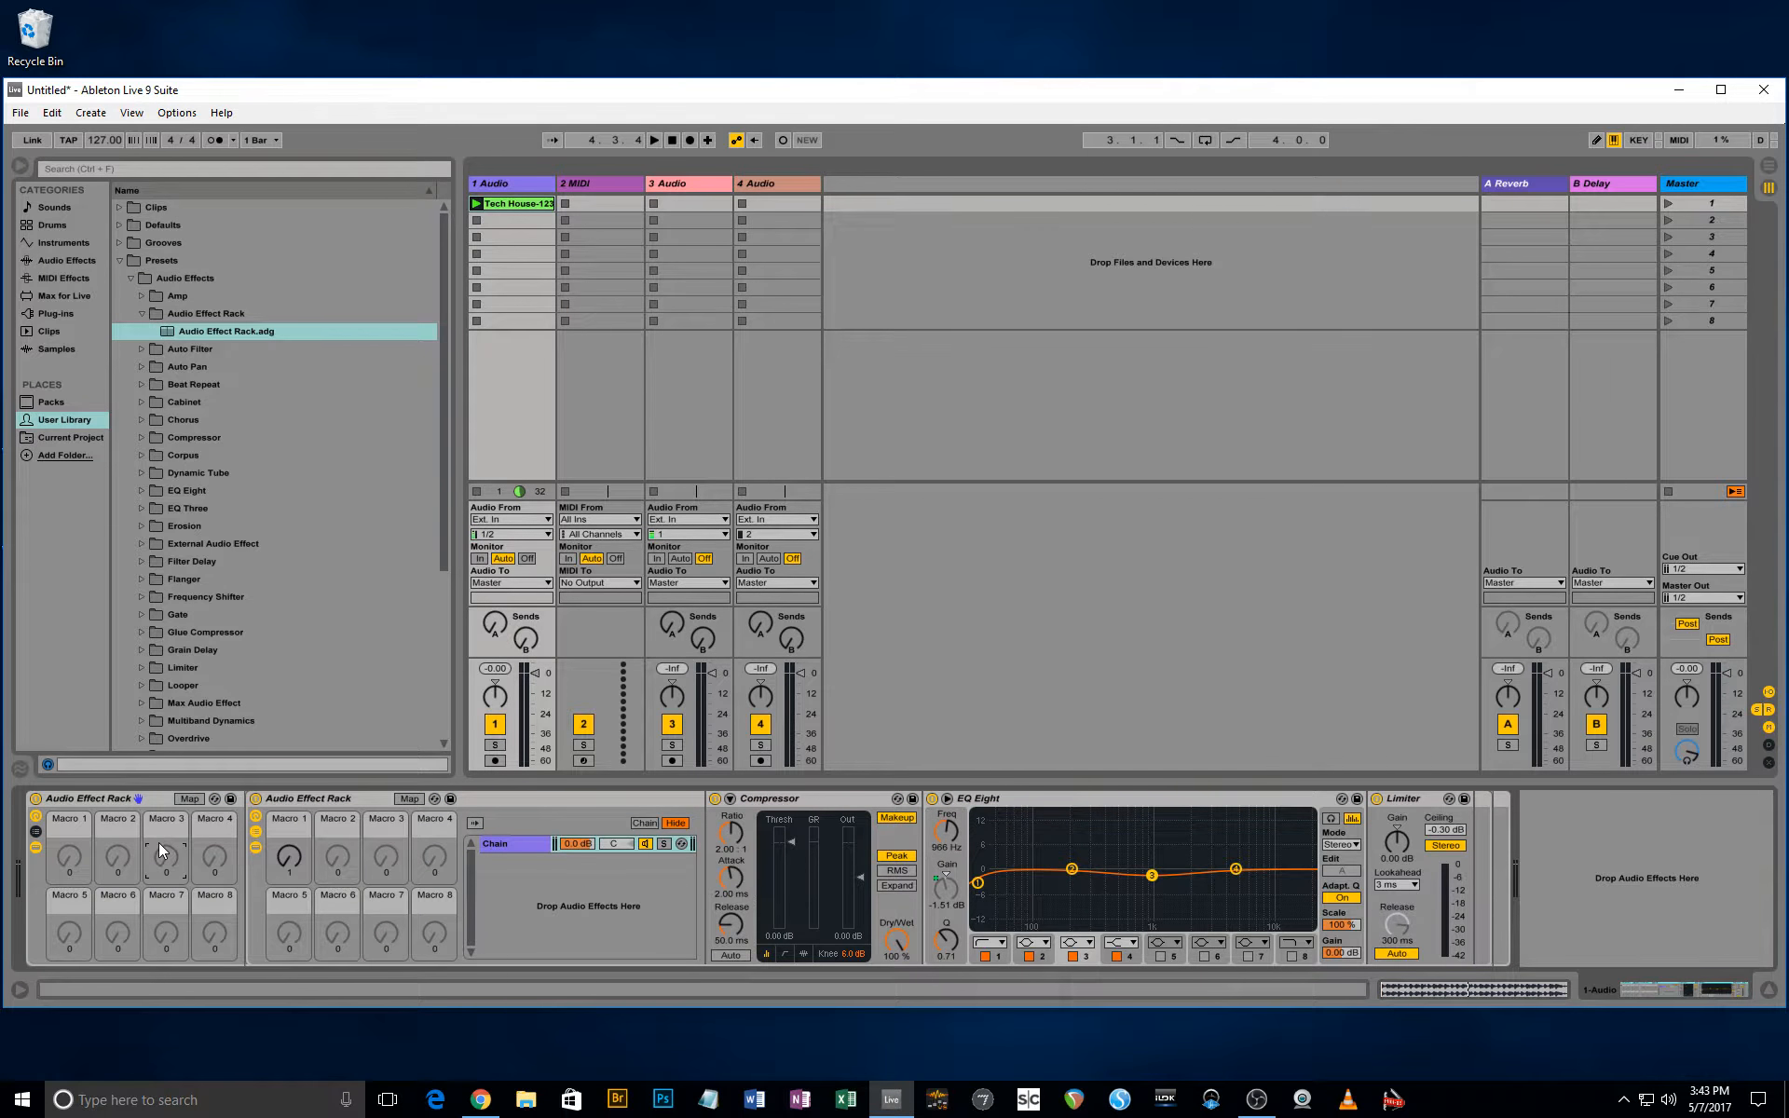
pyautogui.rightClick(160, 863)
pyautogui.click(113, 818)
pyautogui.rightClick(944, 945)
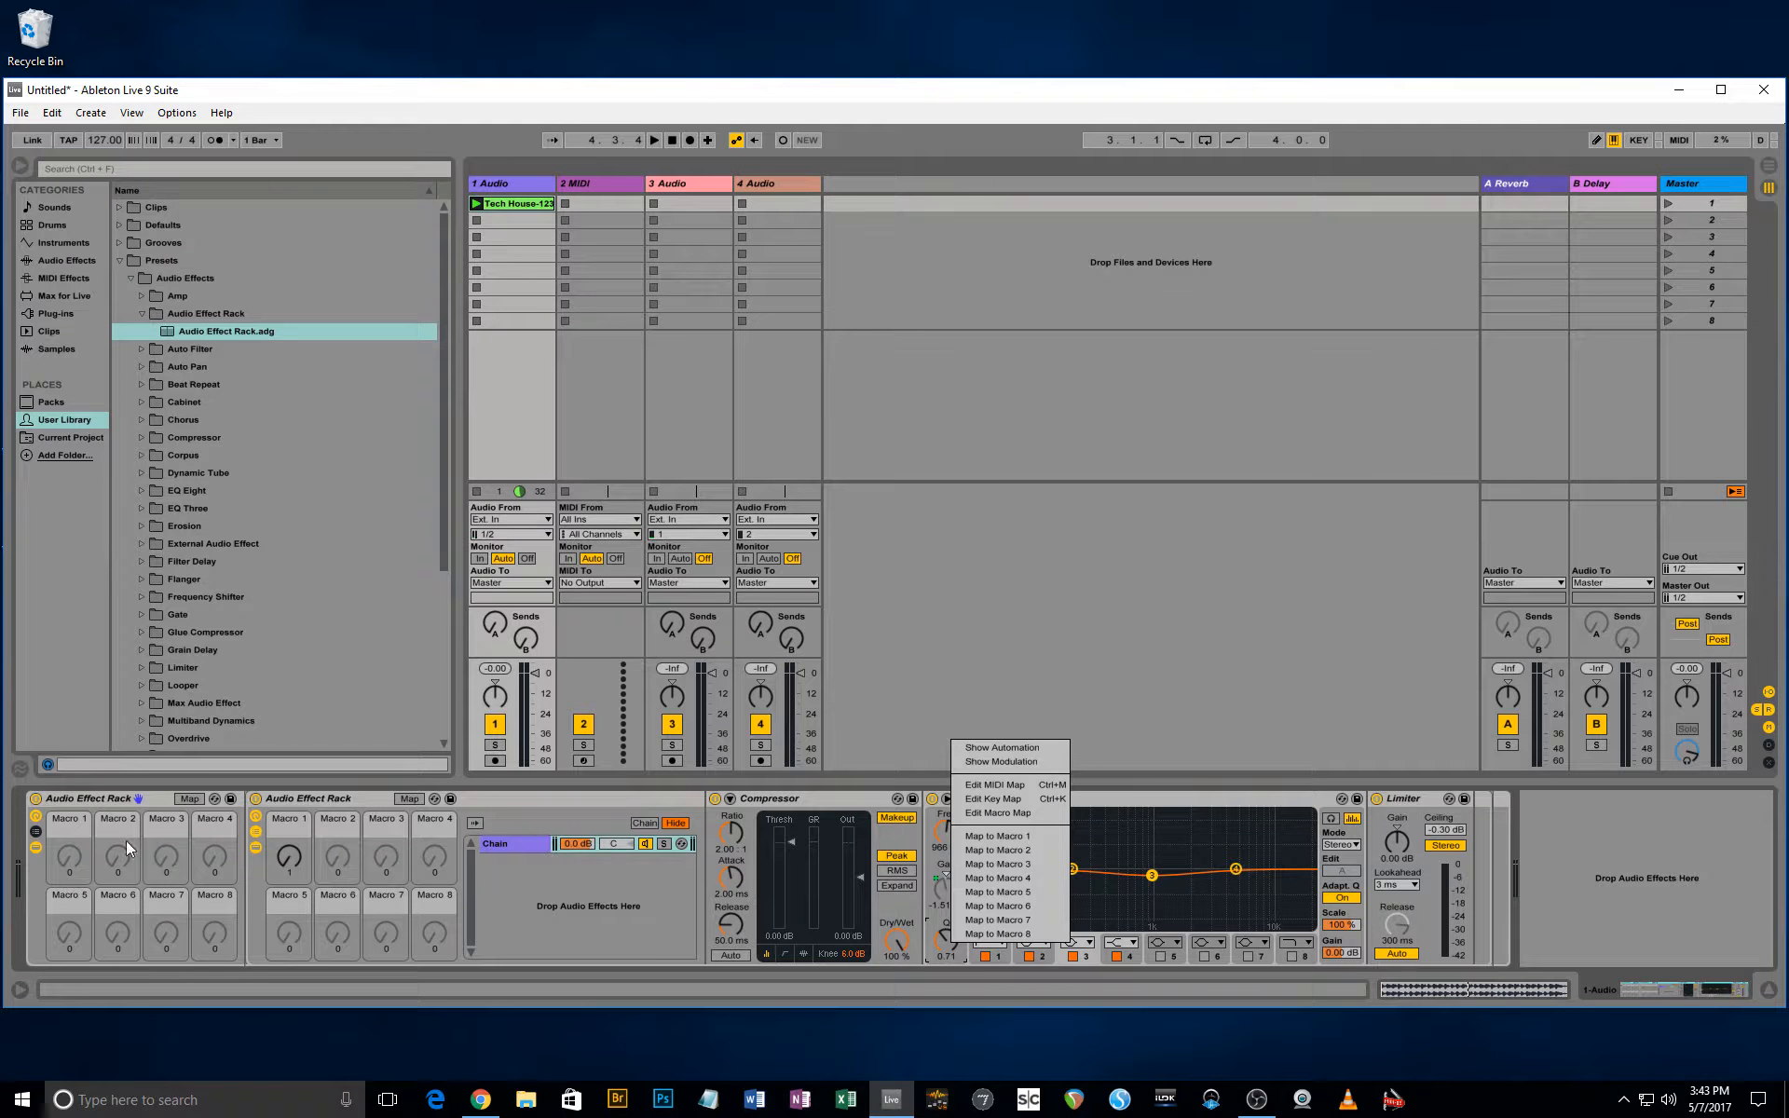
pyautogui.click(179, 797)
pyautogui.click(188, 798)
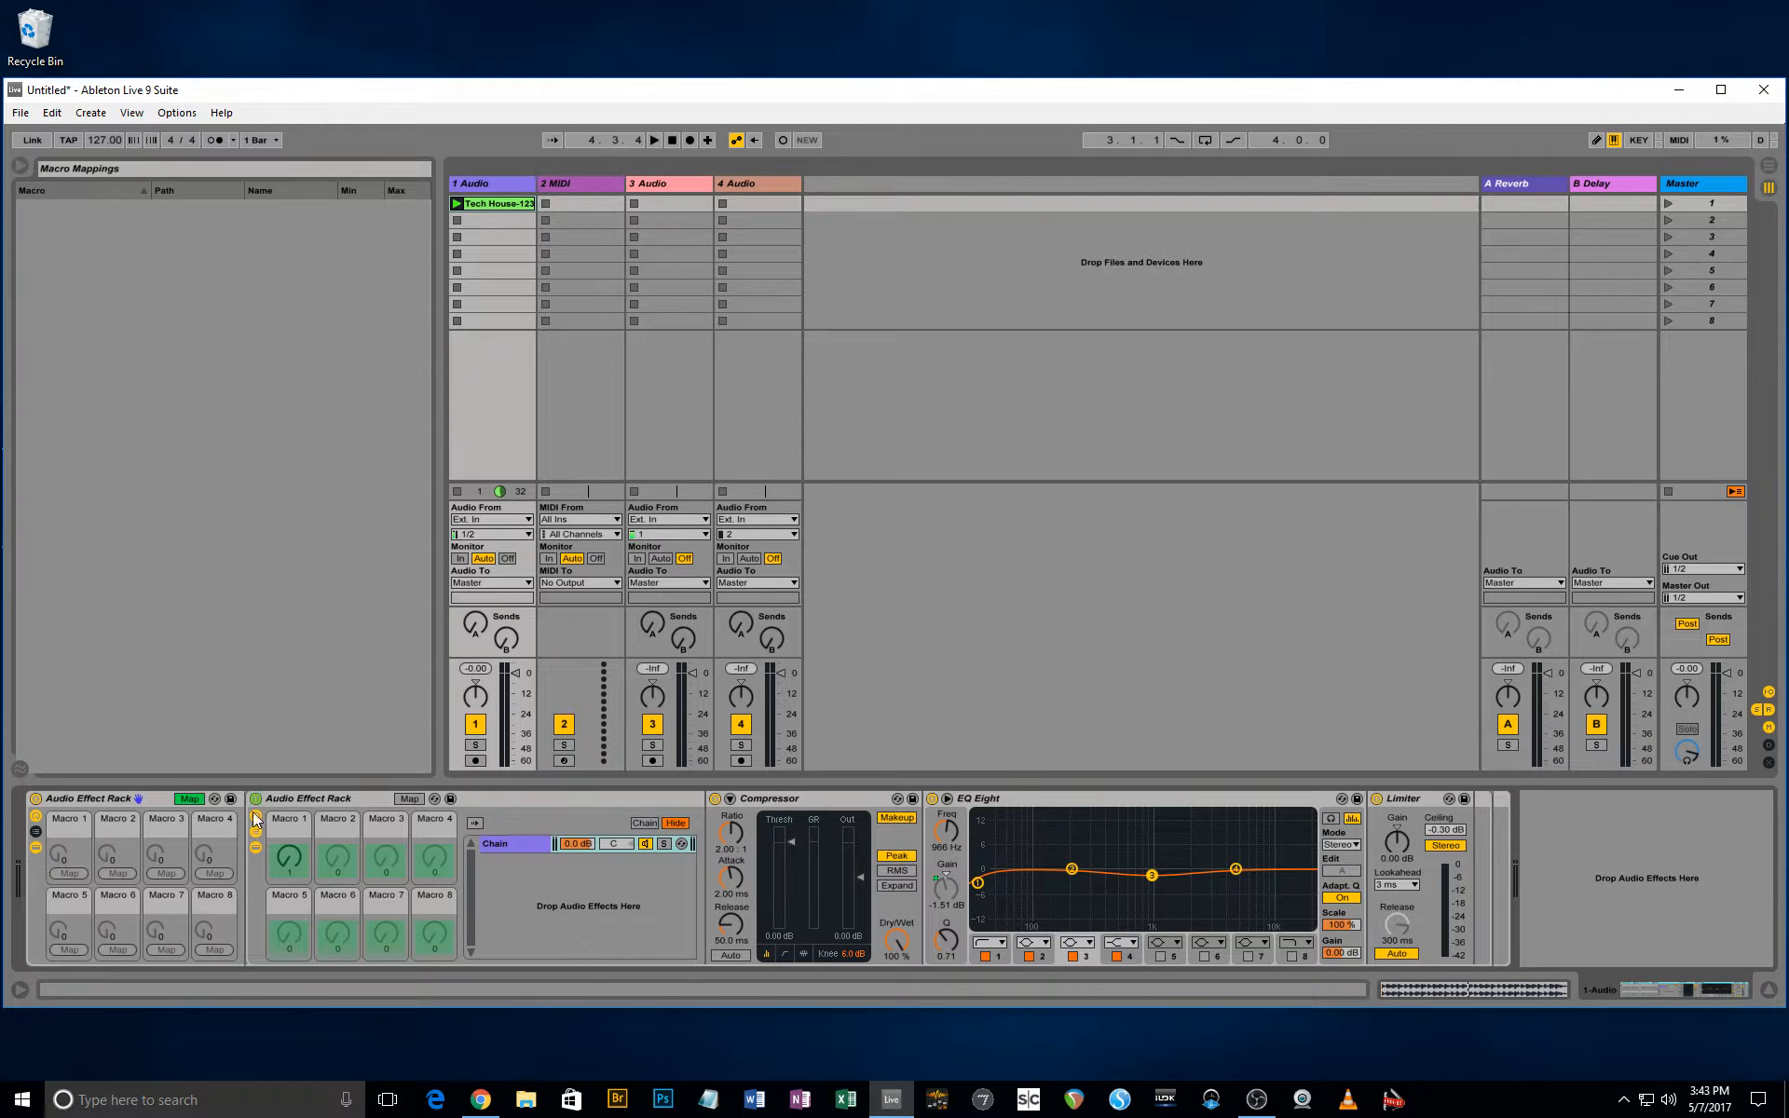
# Show and hide the outer rack's chain list, and undo the grouping into the outer rack.
pyautogui.click(36, 832)
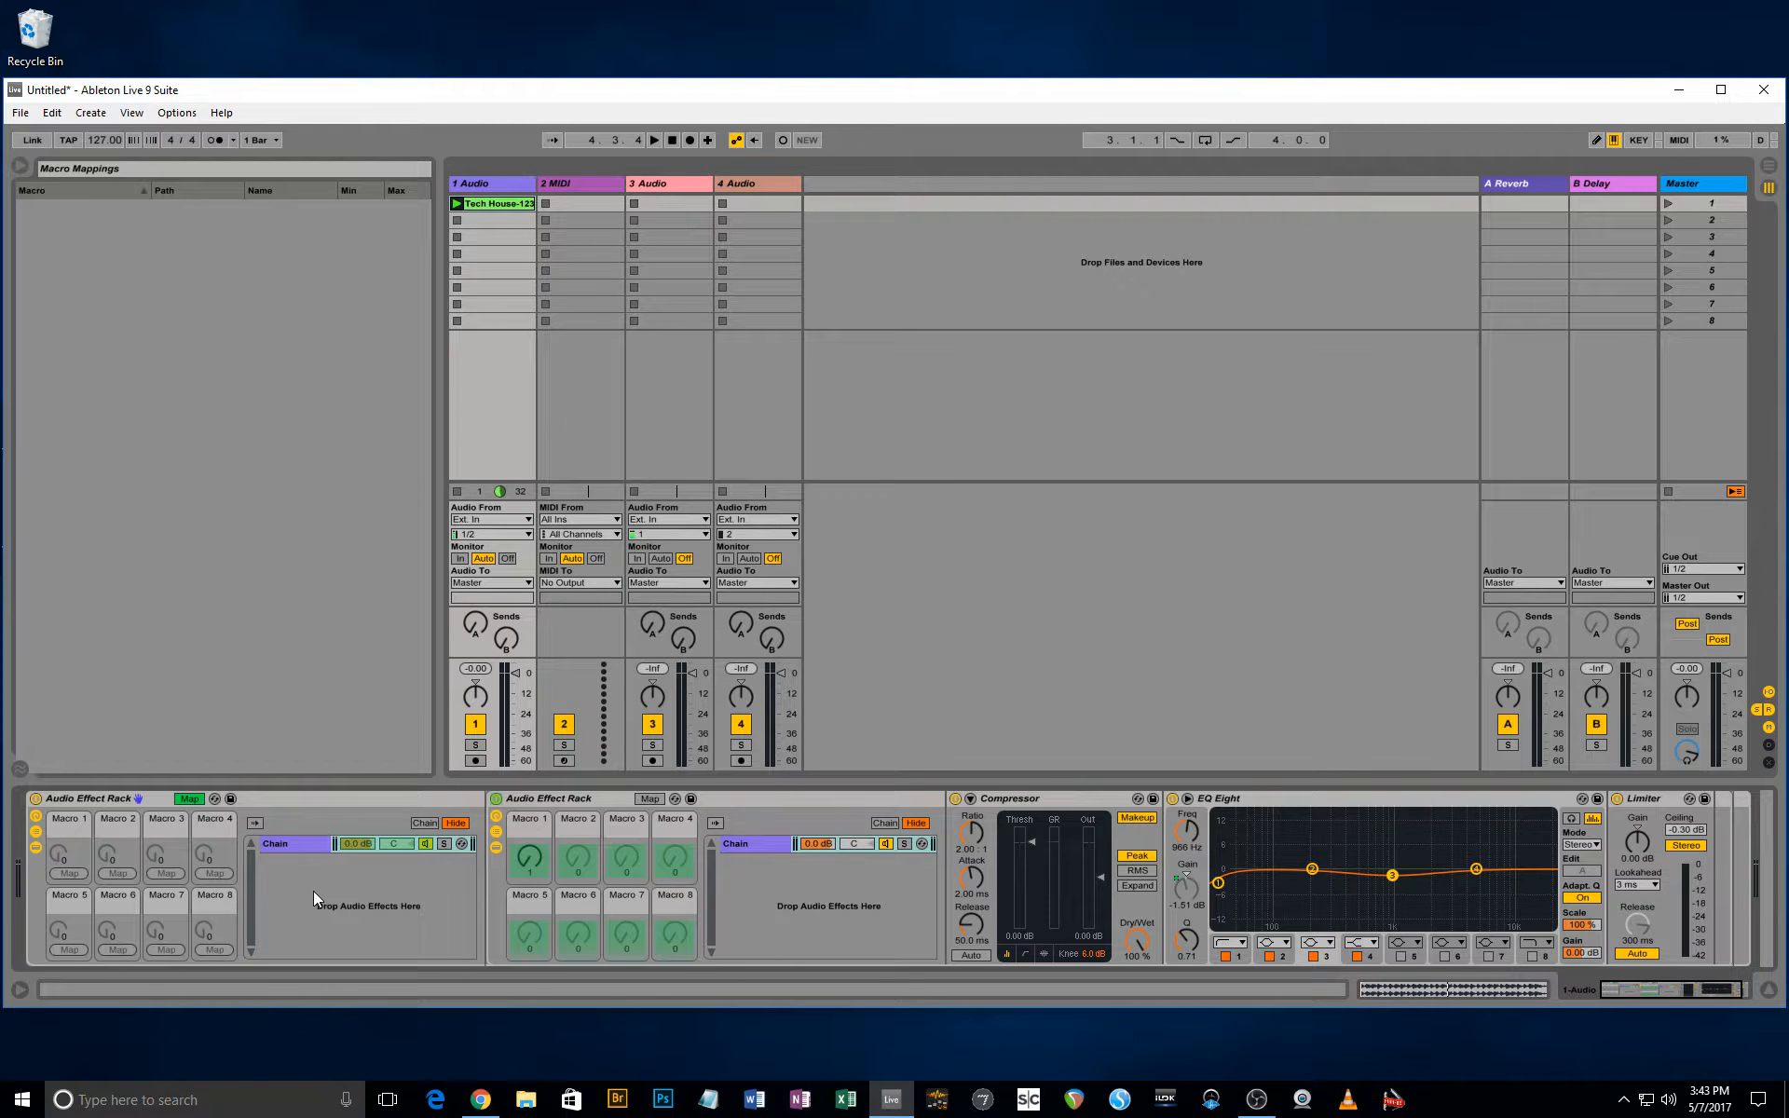
pyautogui.click(35, 832)
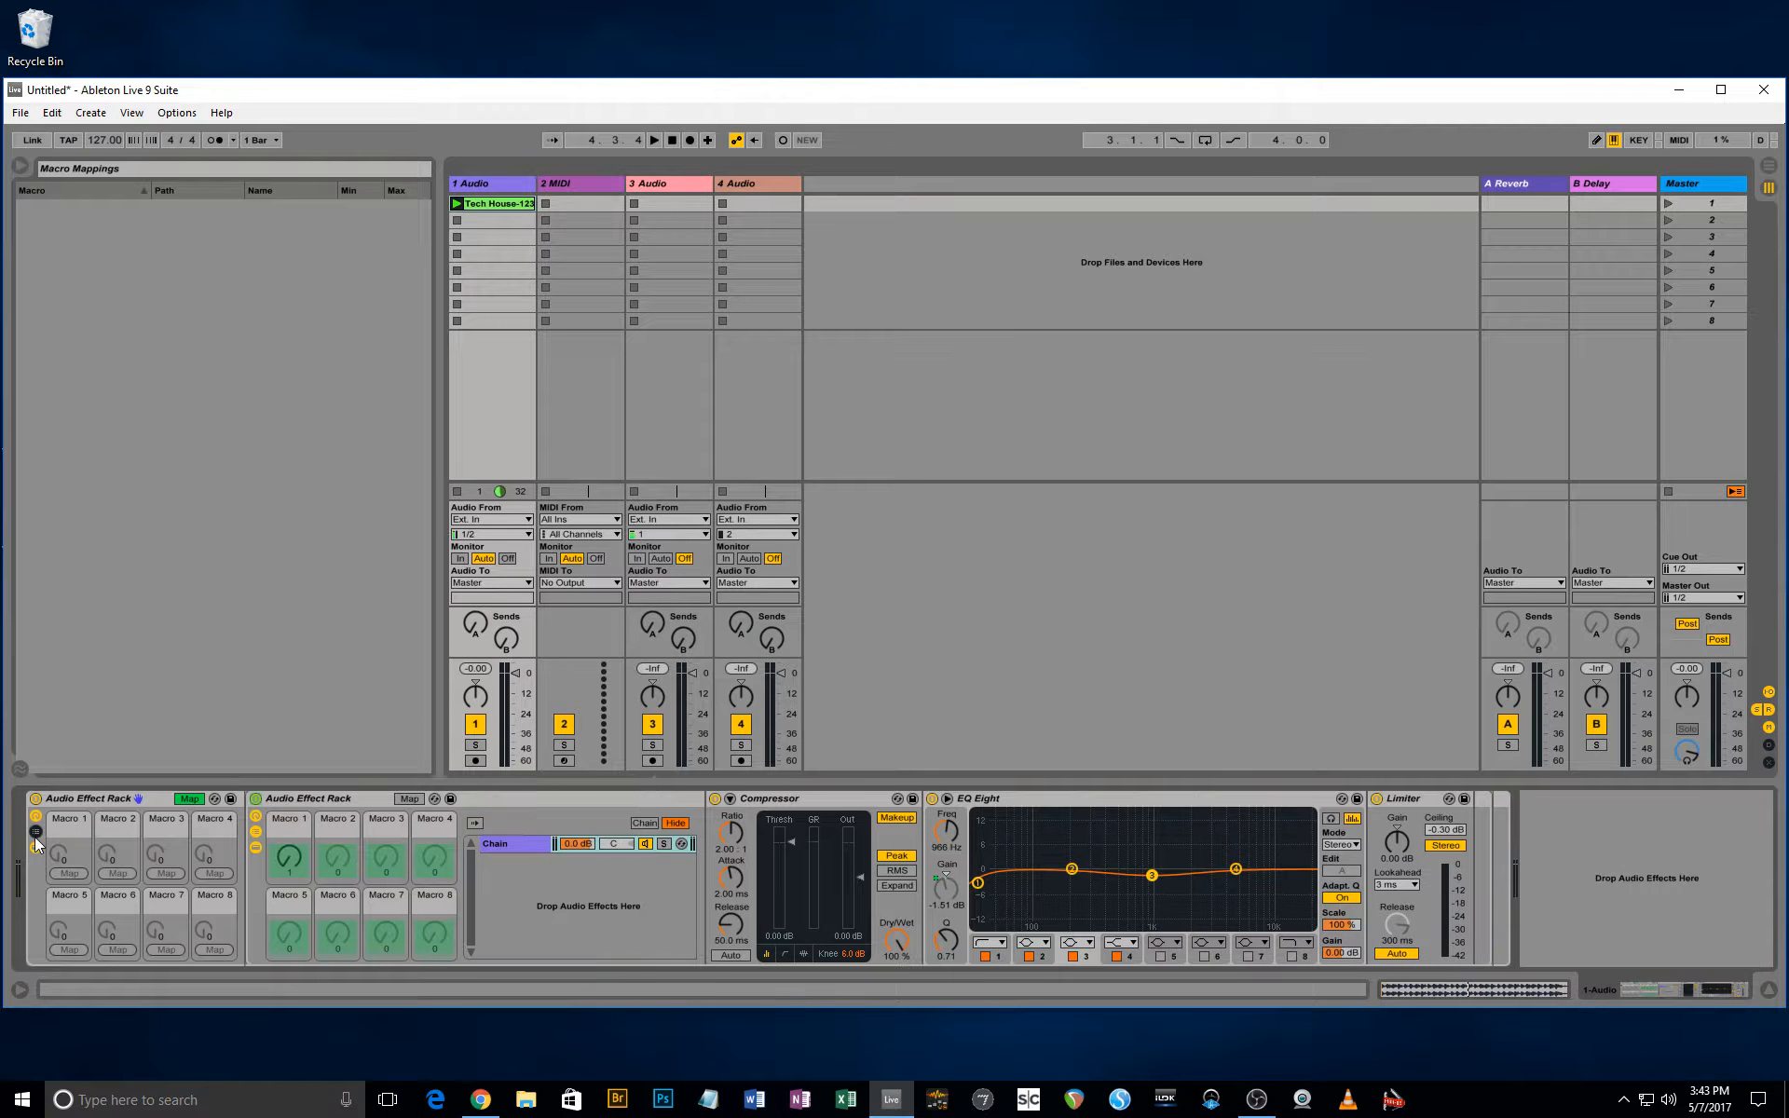
pyautogui.rightClick(74, 793)
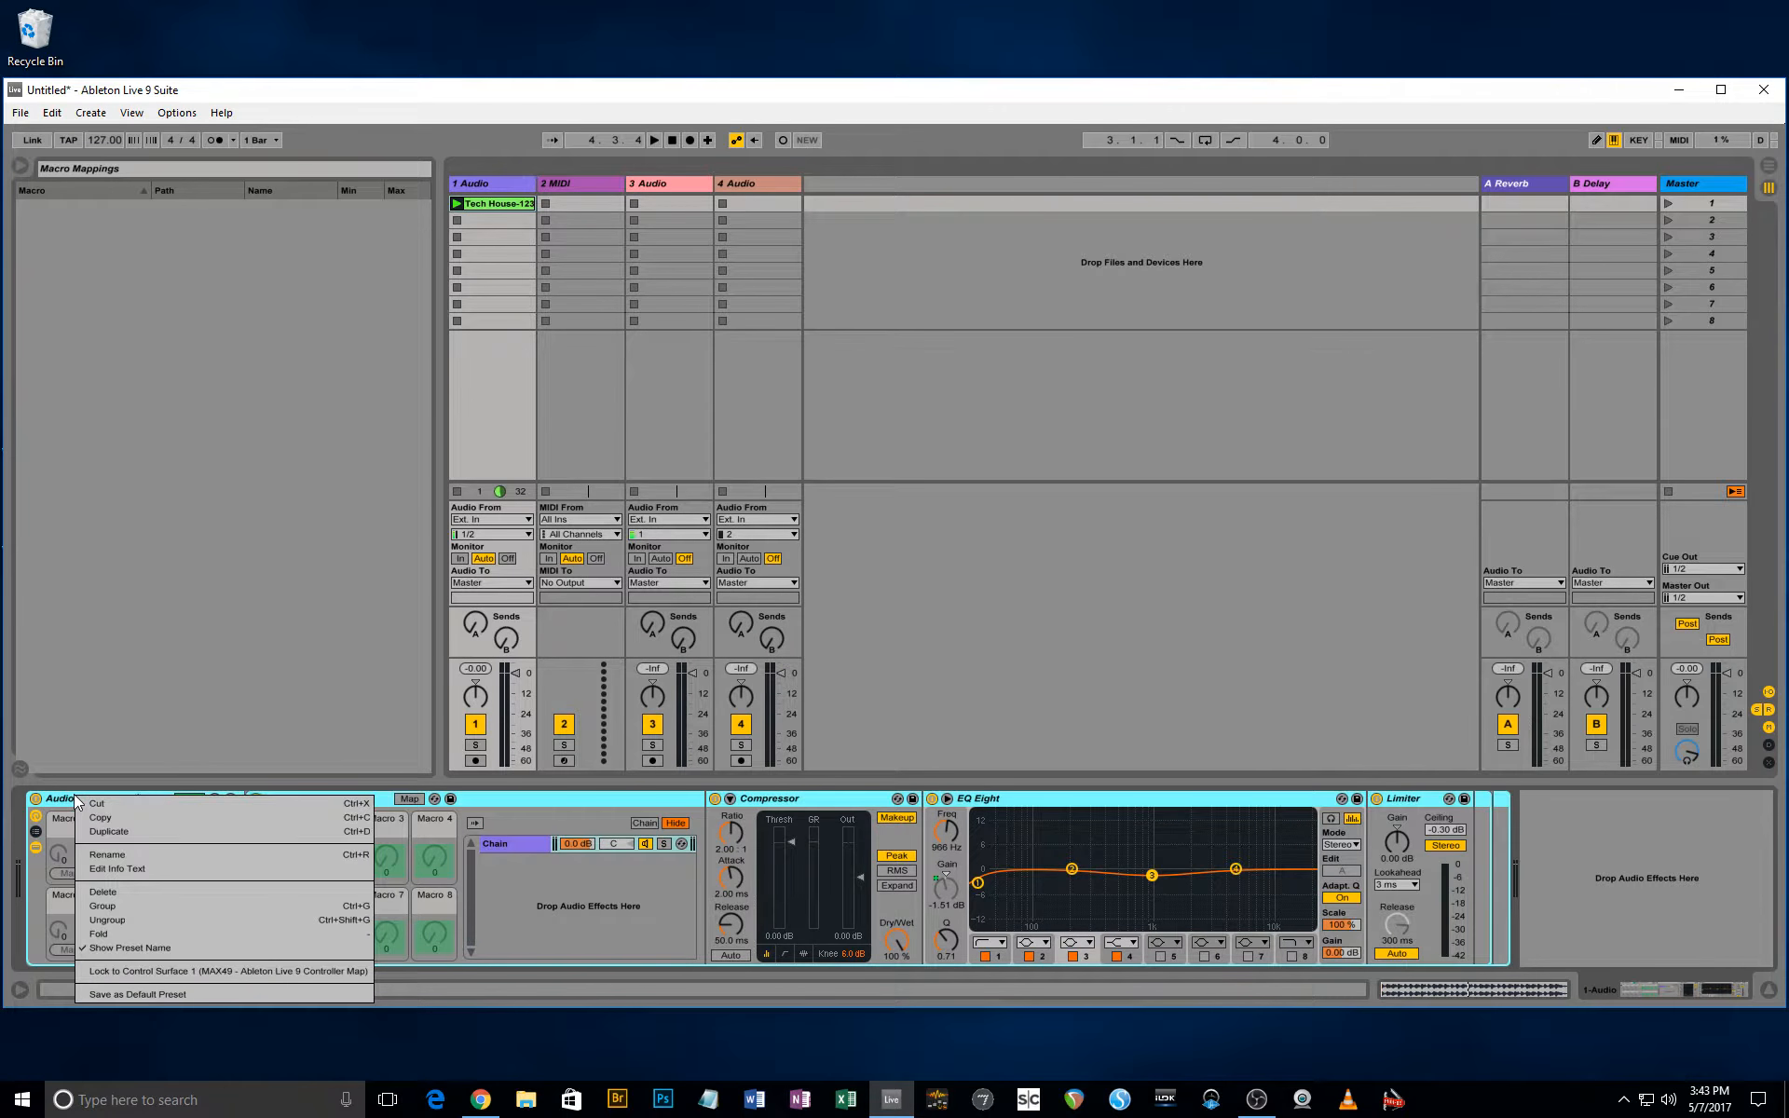
pyautogui.click(126, 904)
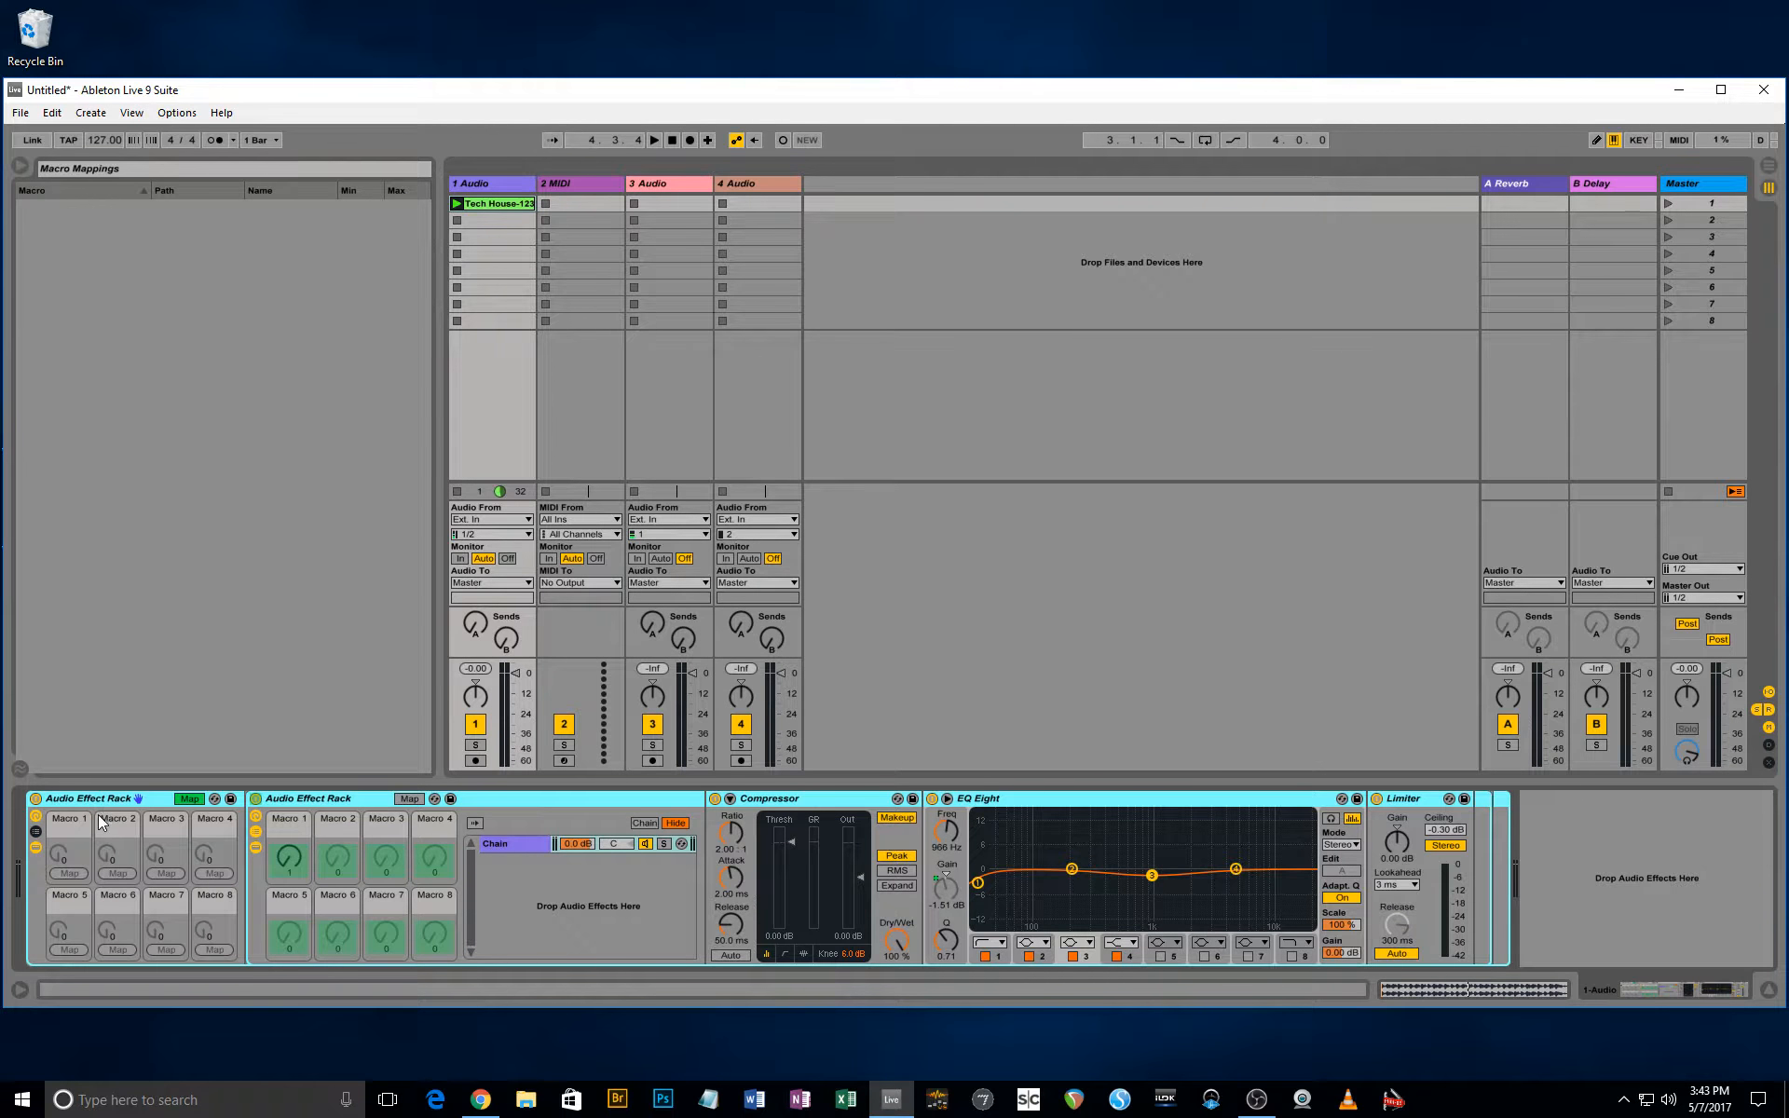
pyautogui.hotkey('ctrl', 'z')
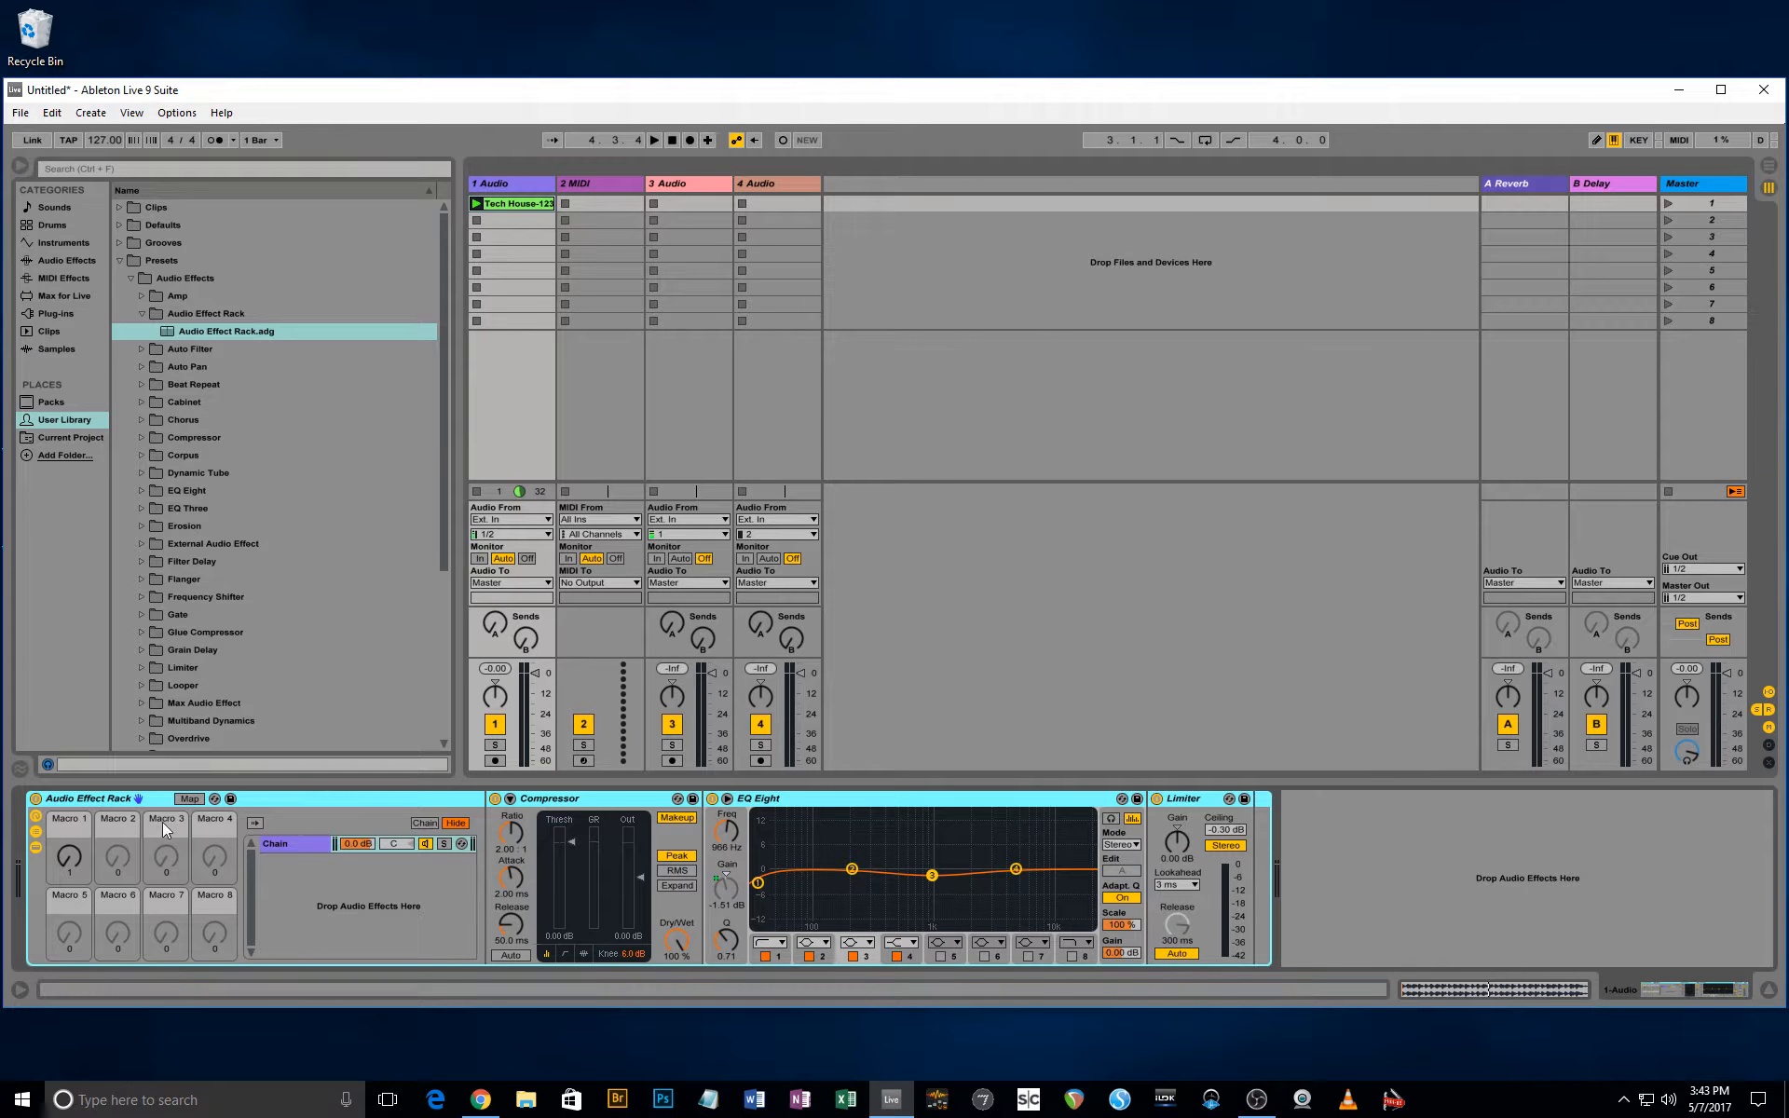
# Duplicate the rack's only chain in its chain list.
pyautogui.click(35, 831)
pyautogui.click(36, 832)
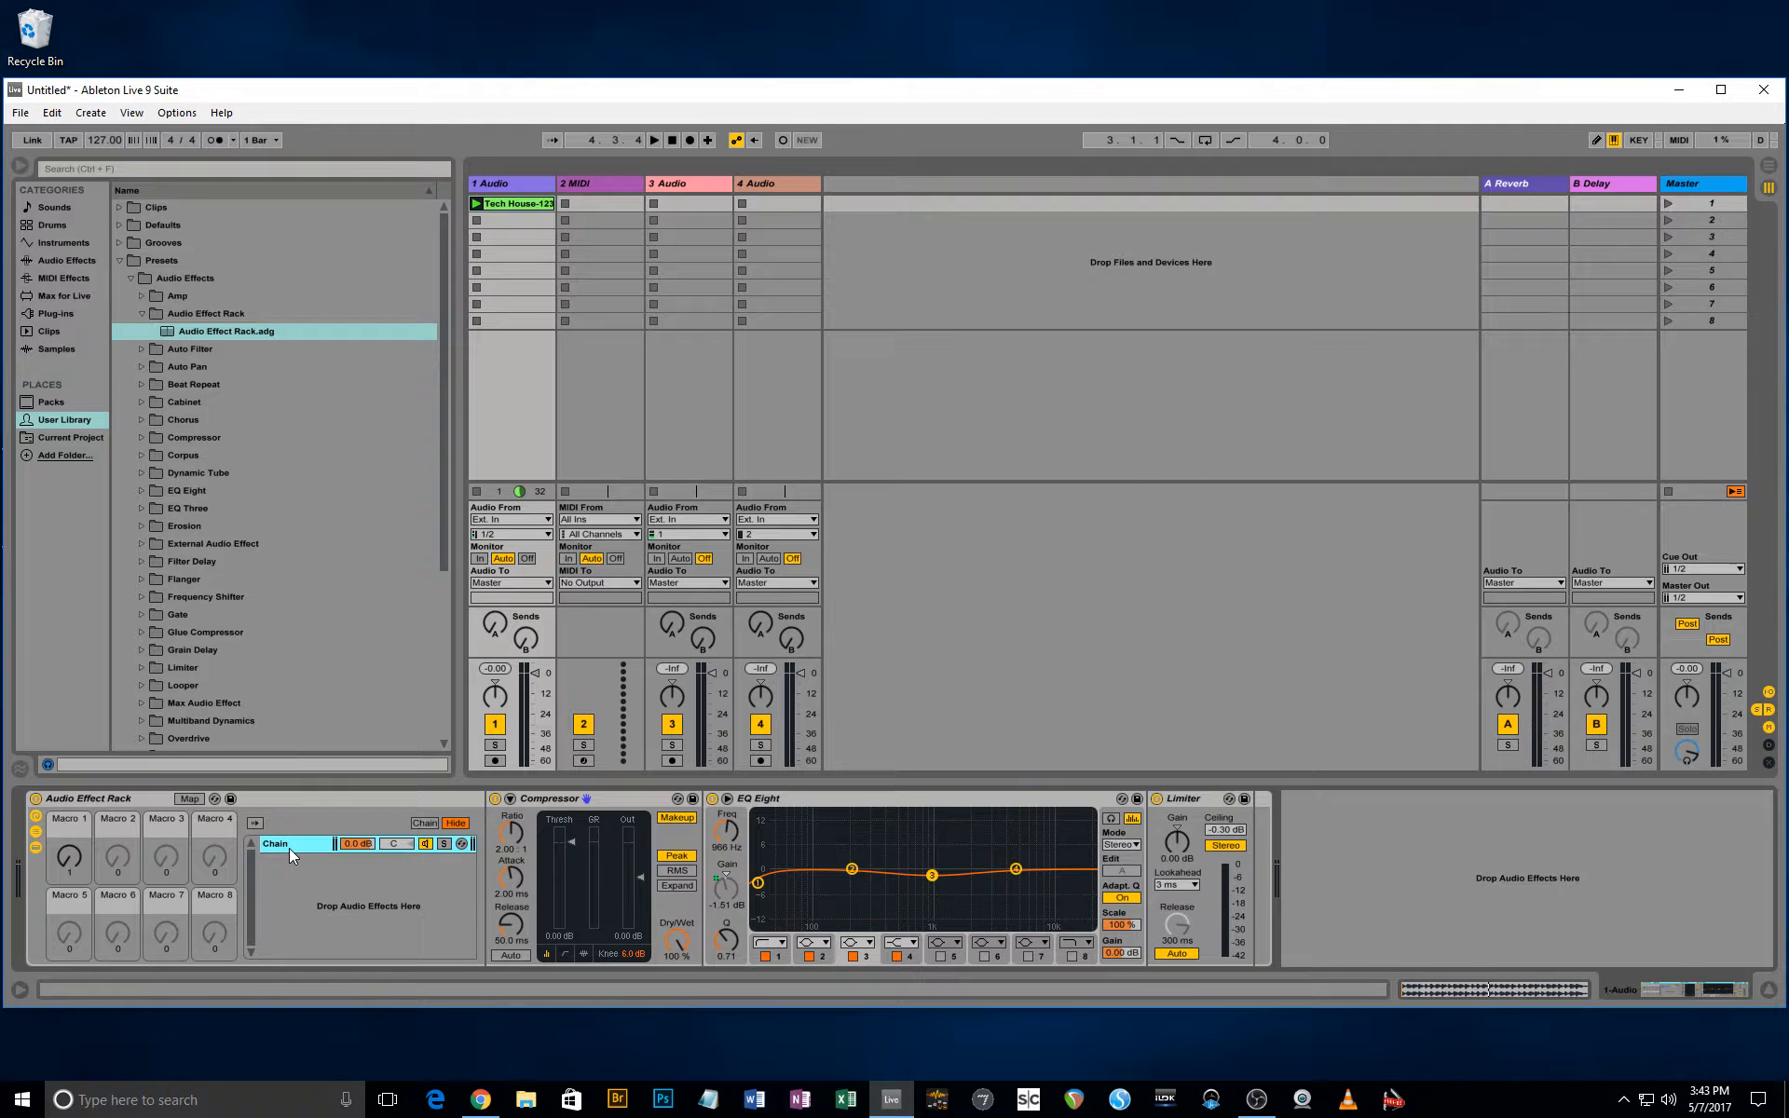
pyautogui.hotkey('ctrl', 'd')
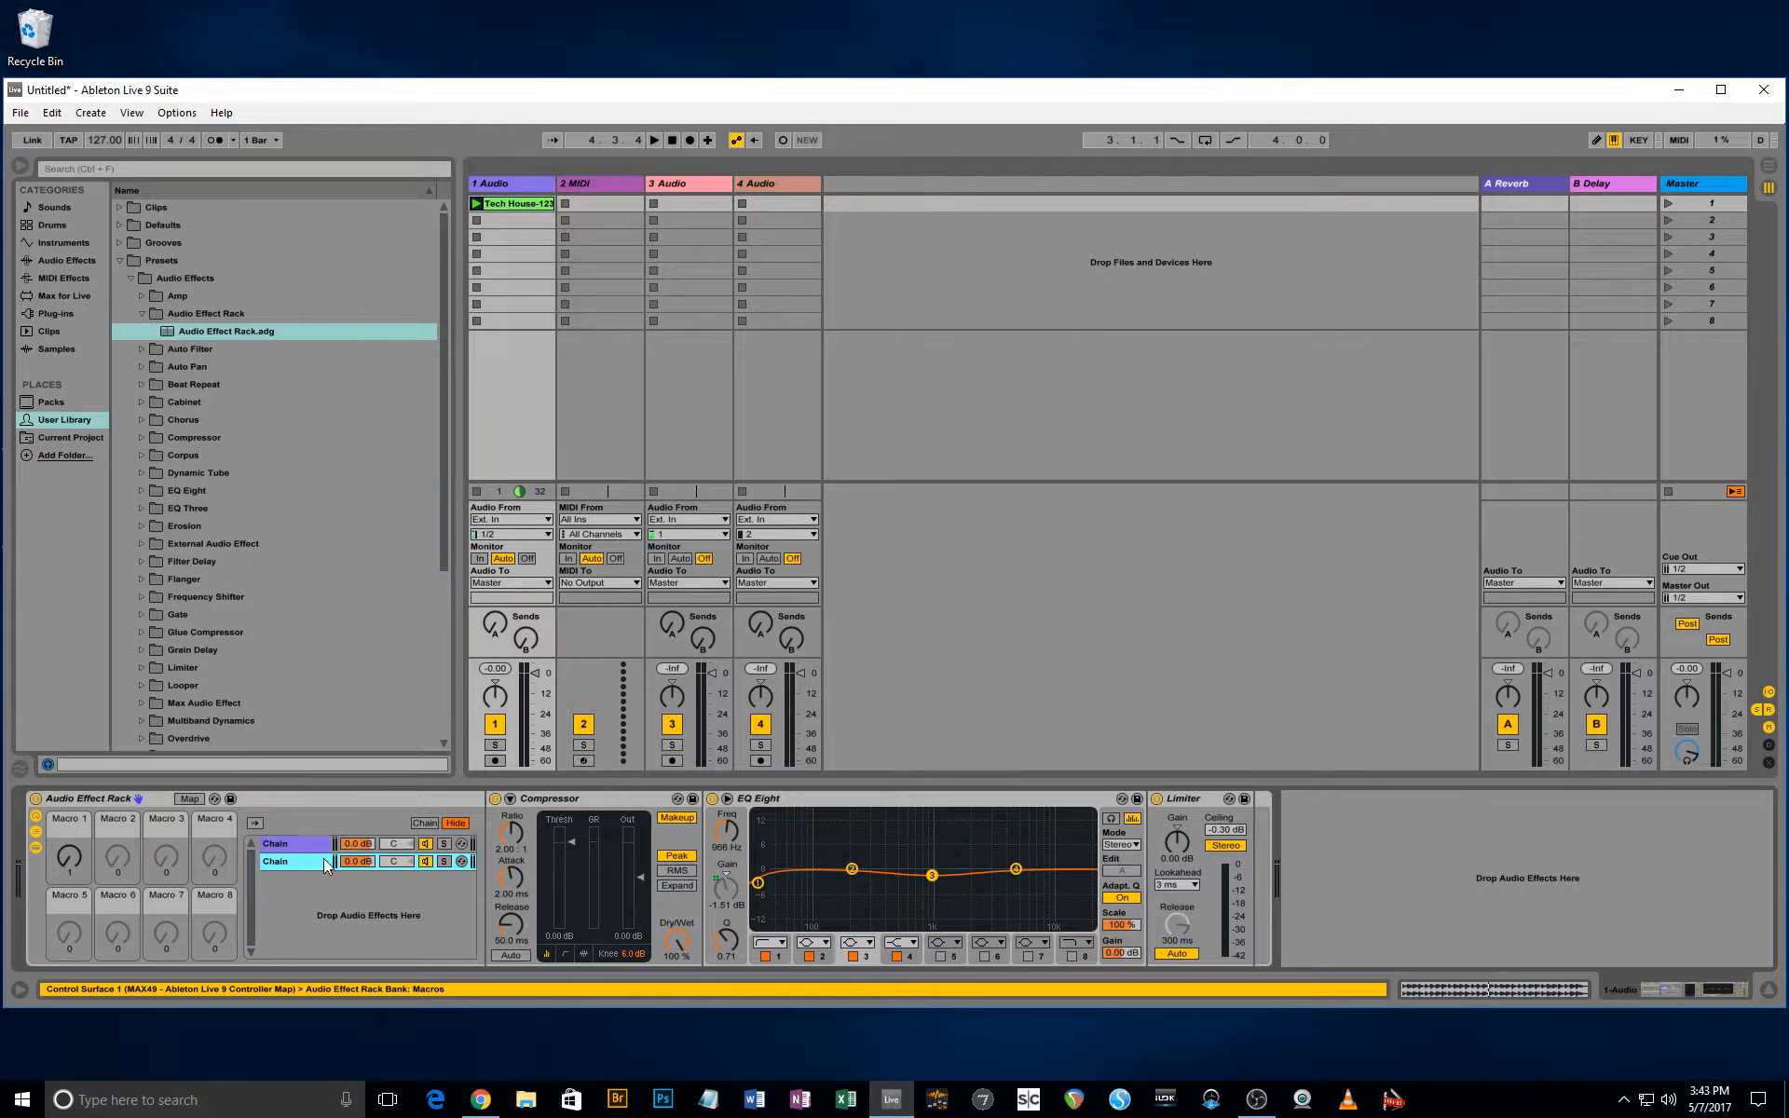
# Switch between the original chain and its duplicate to compare the devices each one holds.
pyautogui.click(323, 844)
pyautogui.click(318, 860)
pyautogui.click(316, 843)
pyautogui.rightClick(316, 844)
pyautogui.press('Escape')
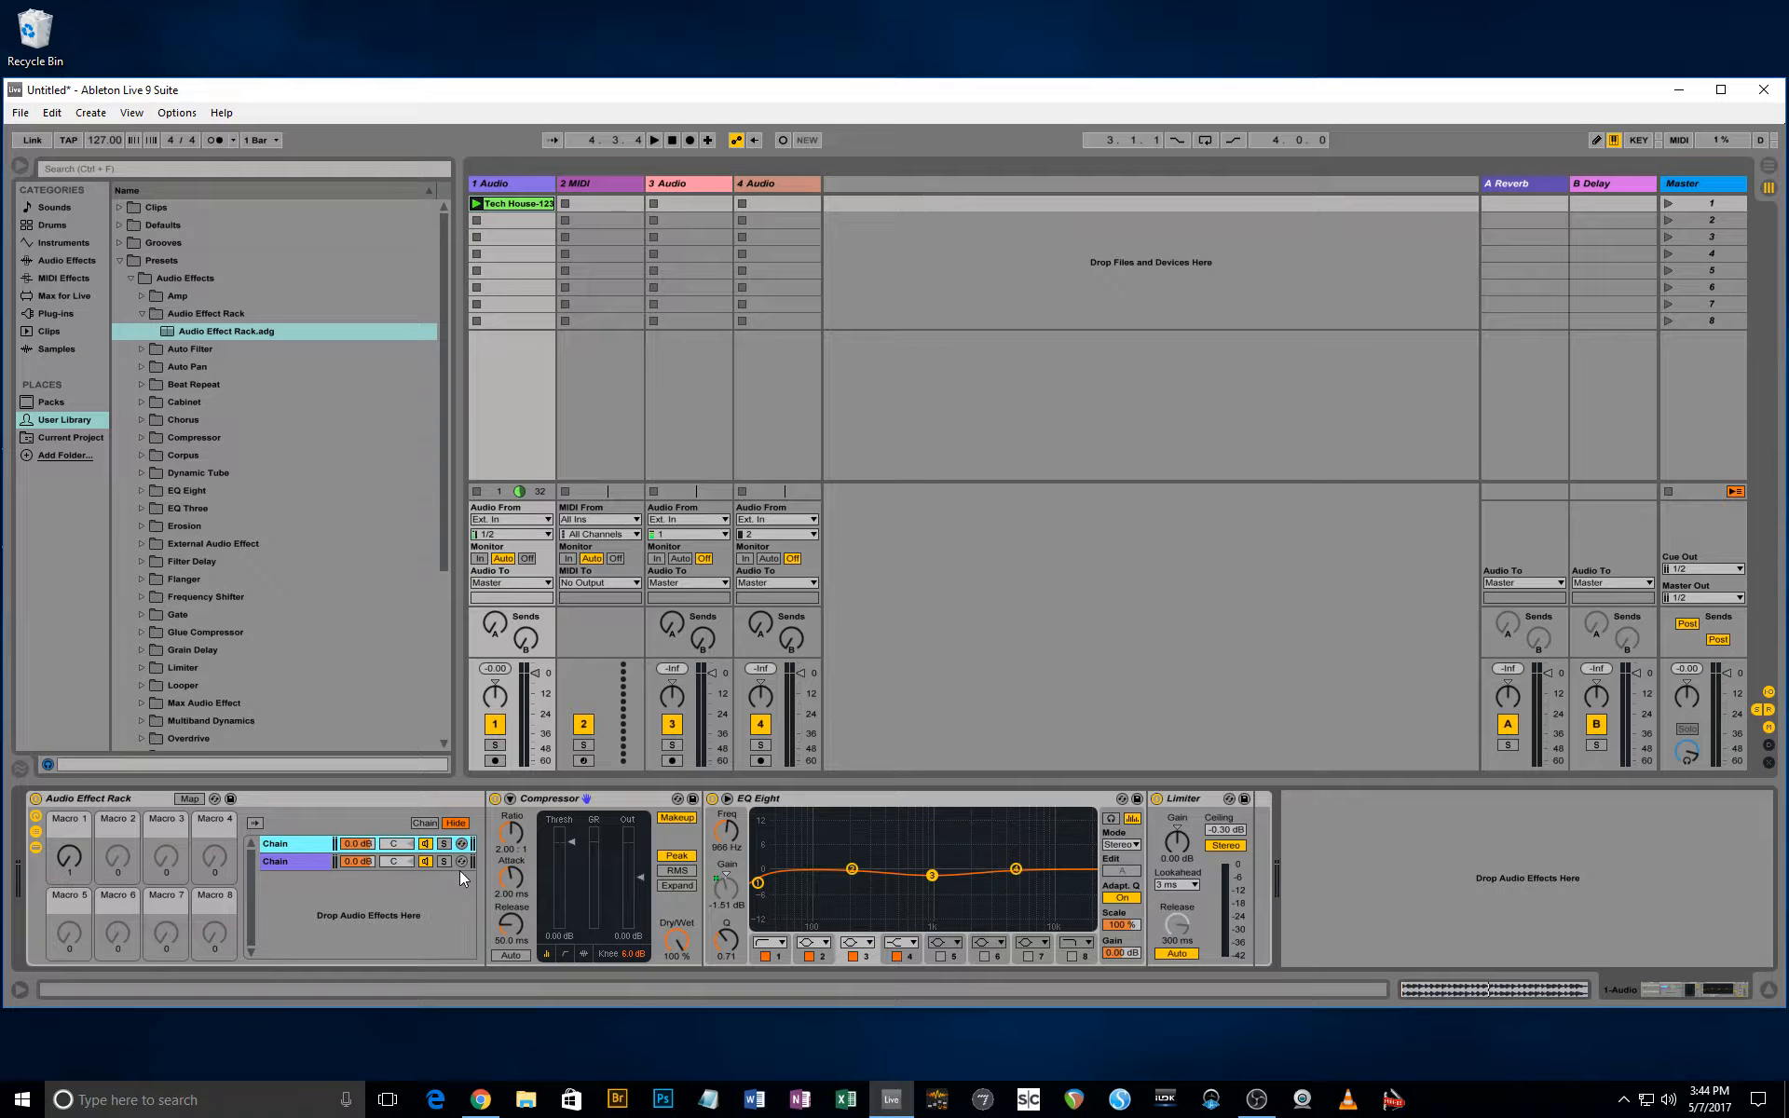
pyautogui.click(309, 861)
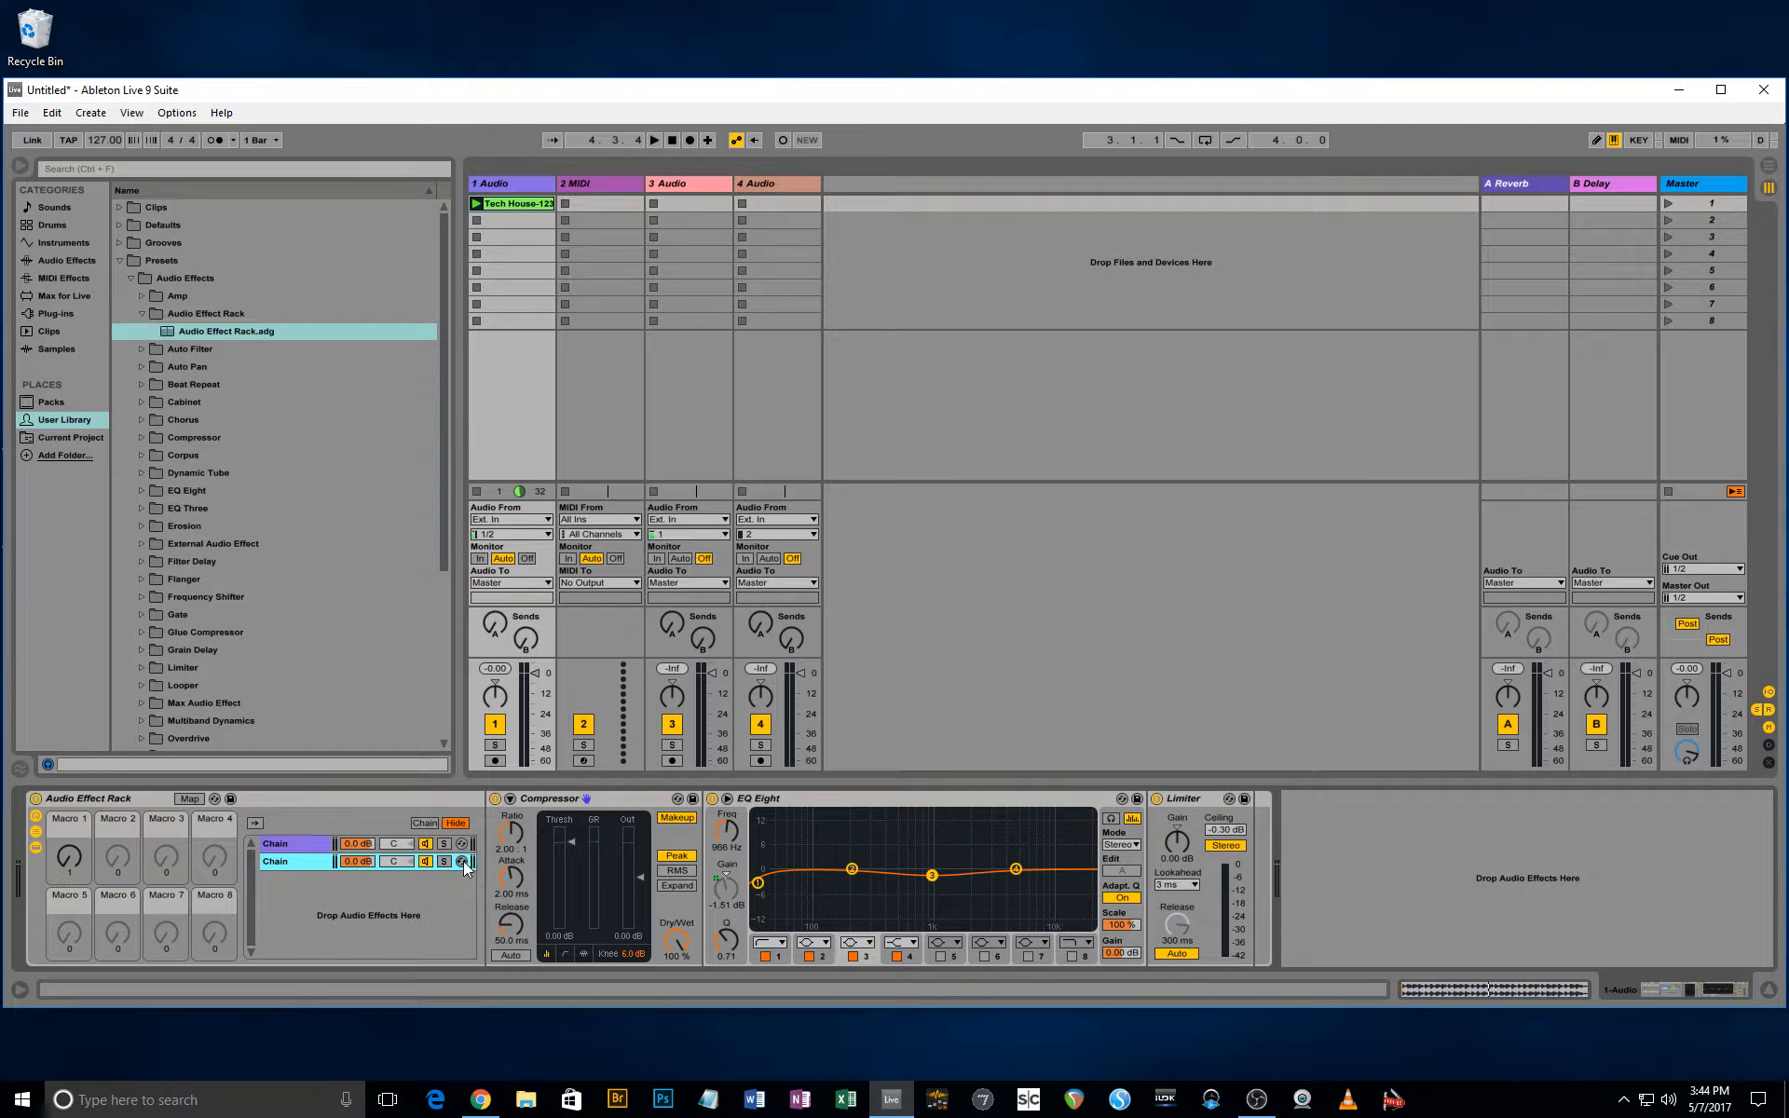
pyautogui.click(296, 845)
pyautogui.click(295, 860)
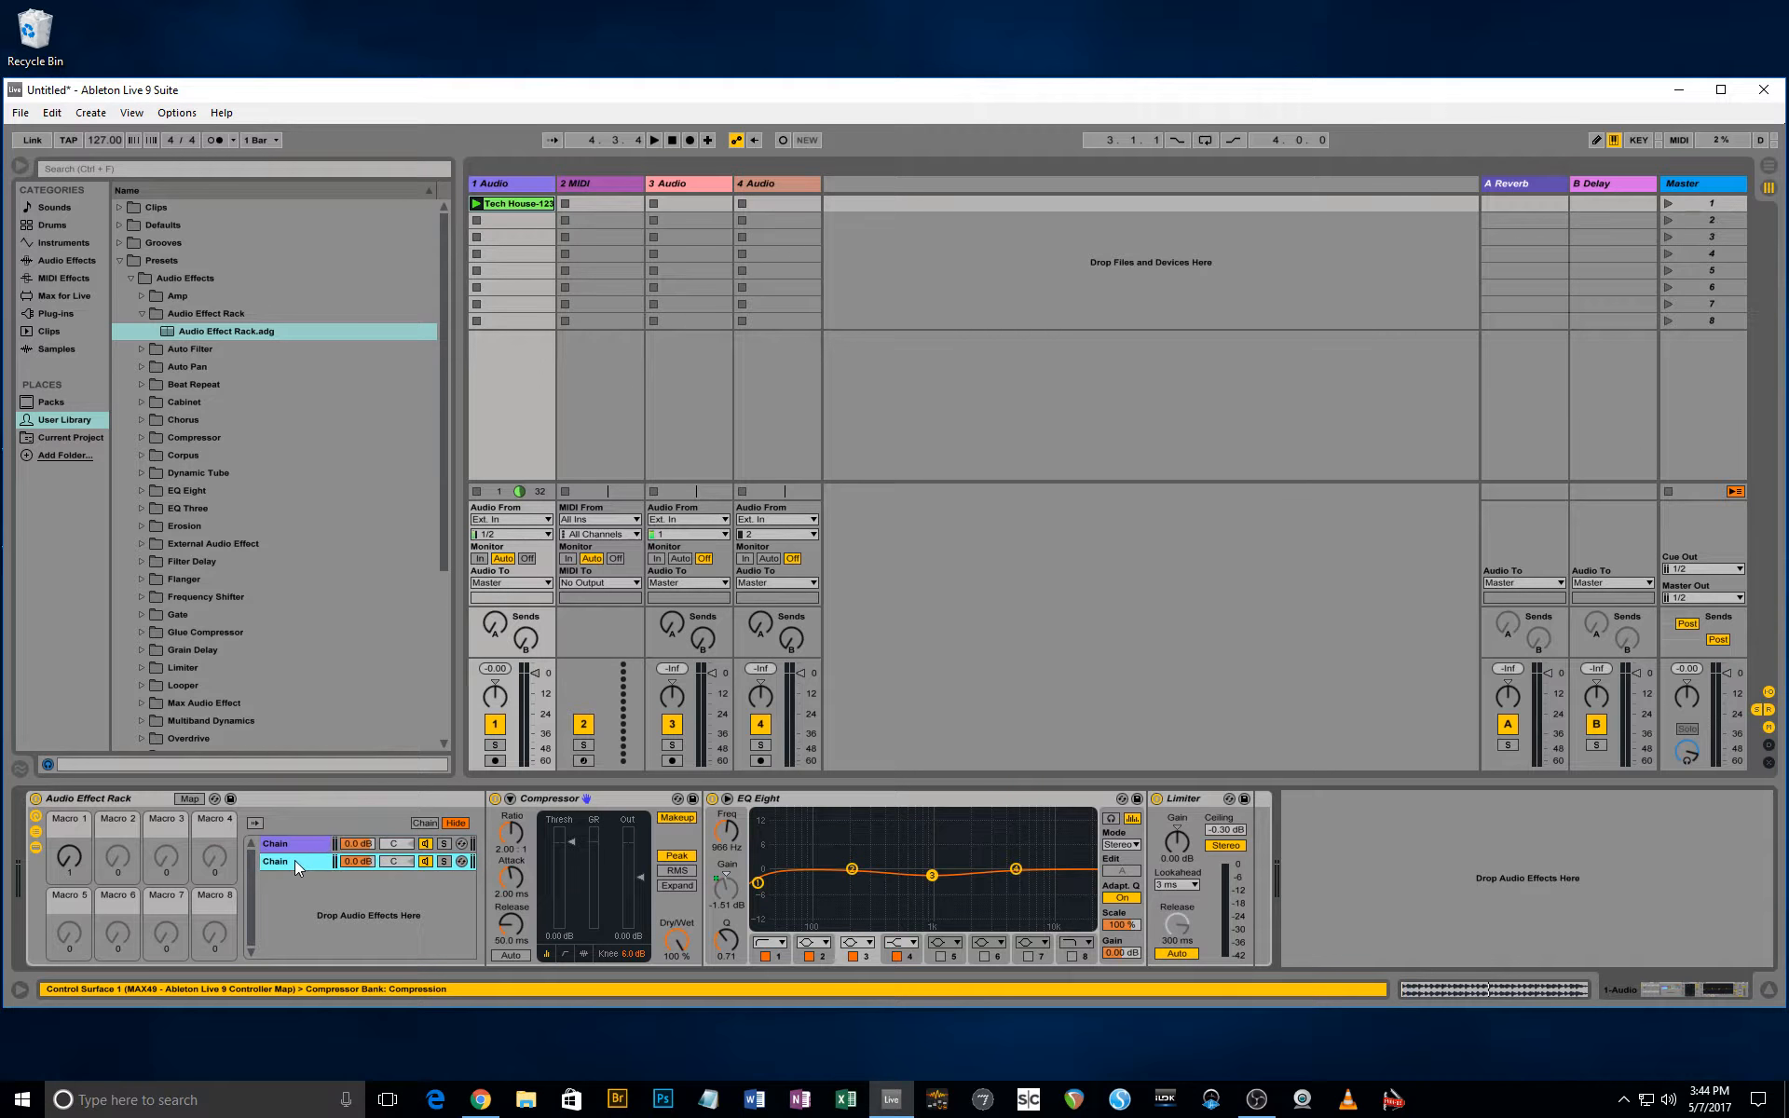
# Delete the Compressor and the Limiter from the duplicated chain, keeping only EQ Eight.
pyautogui.click(617, 800)
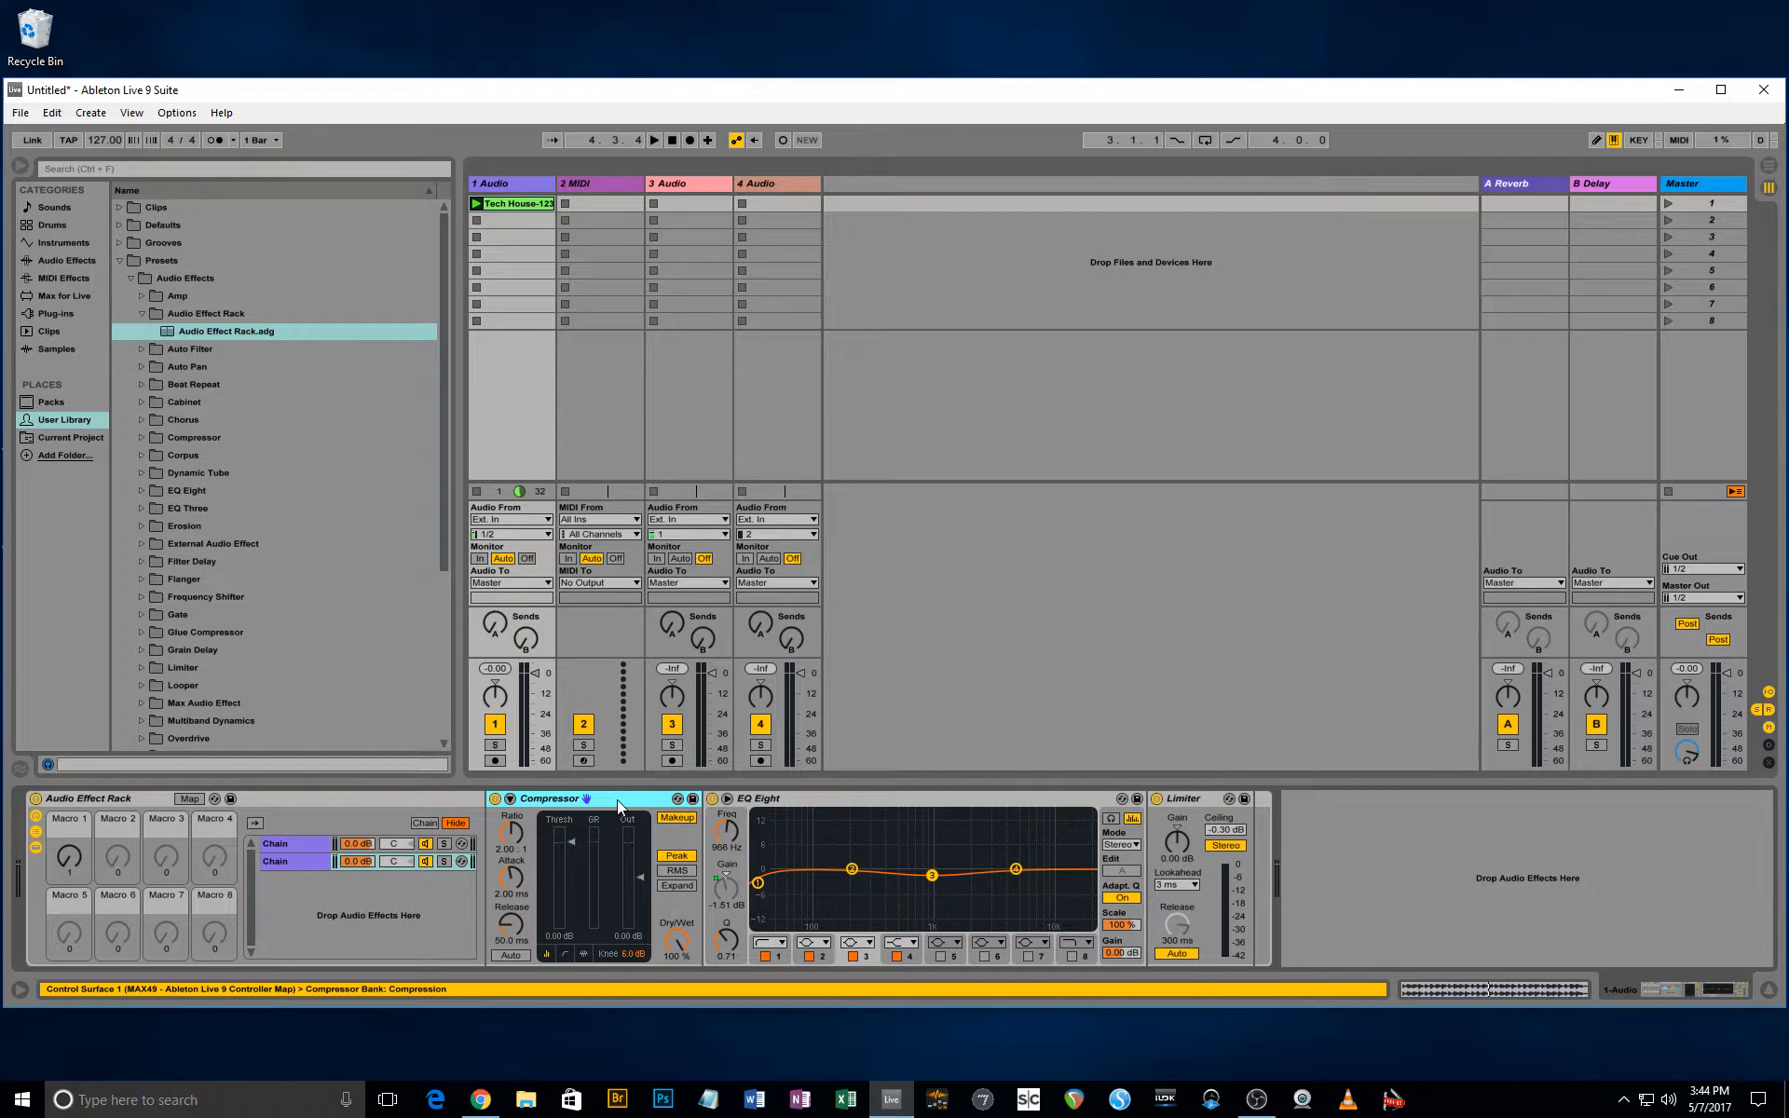
pyautogui.press('Delete')
pyautogui.click(982, 798)
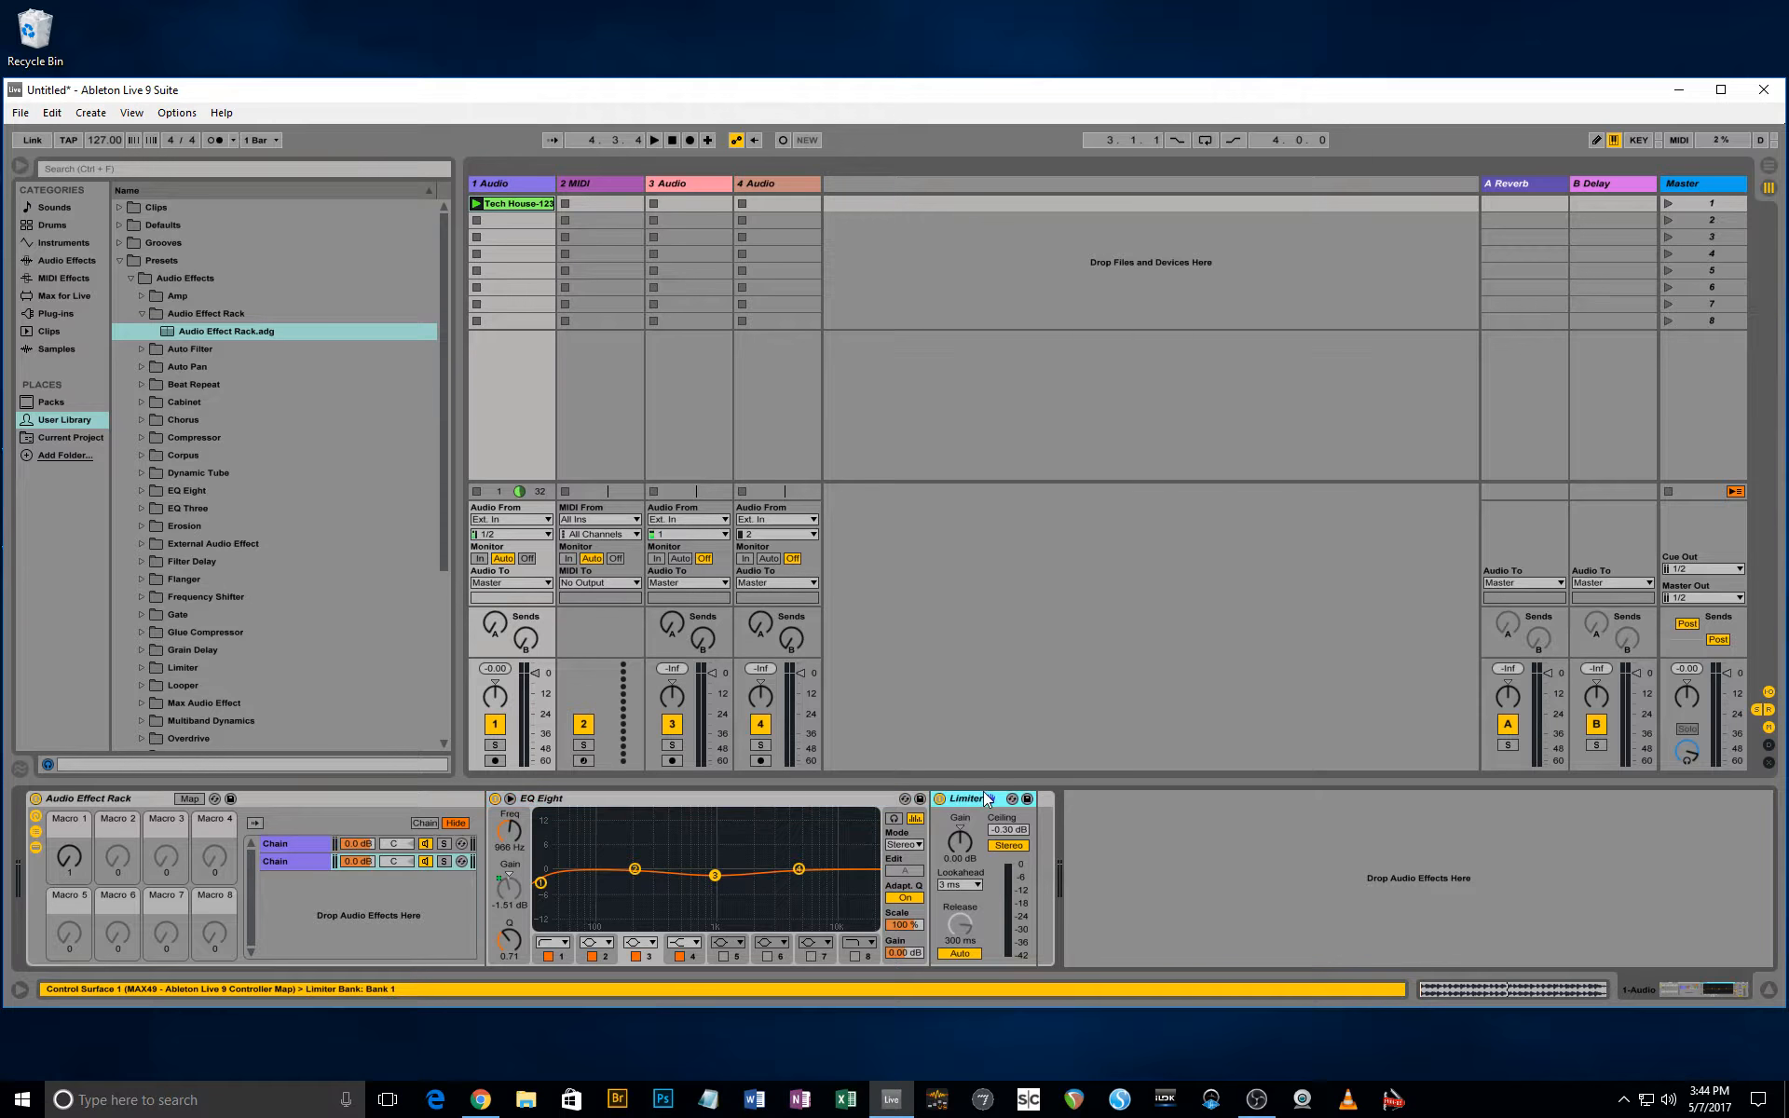
pyautogui.press('Delete')
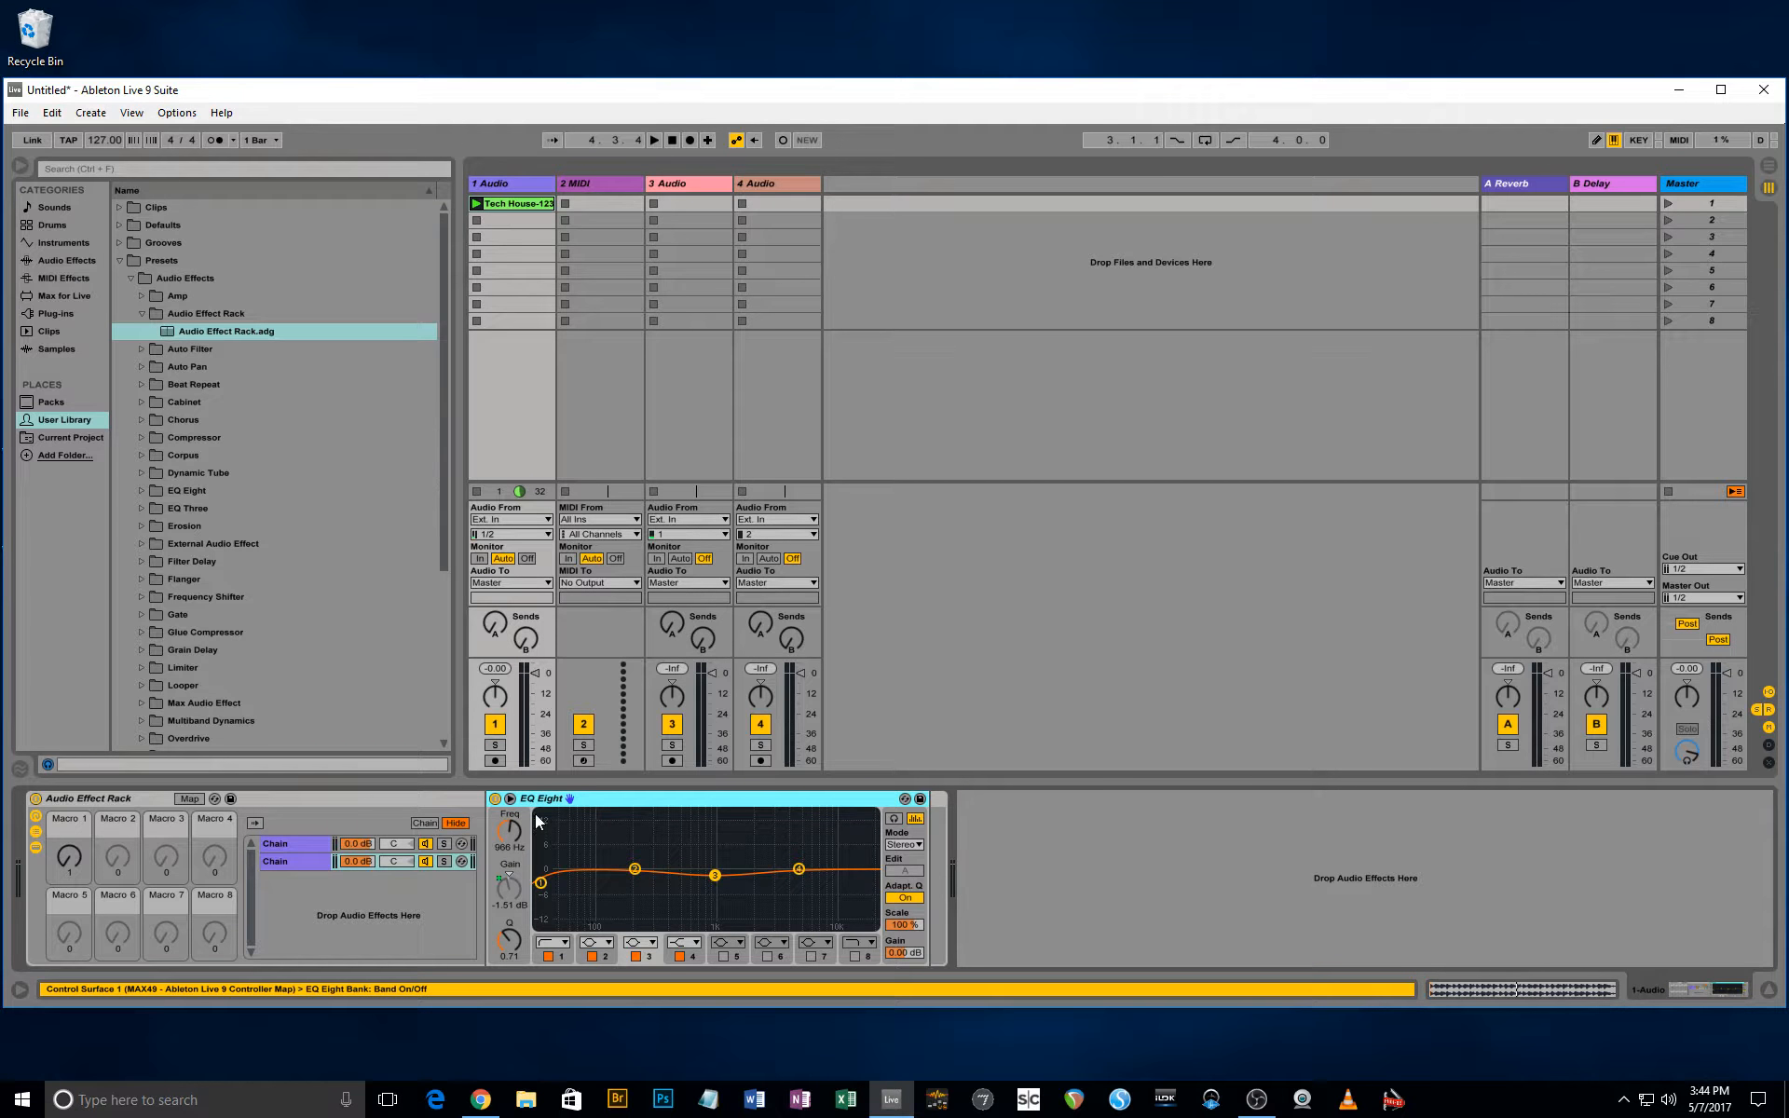
# Compare the device set of the first chain with the reduced set of the second chain.
pyautogui.click(293, 859)
pyautogui.click(298, 844)
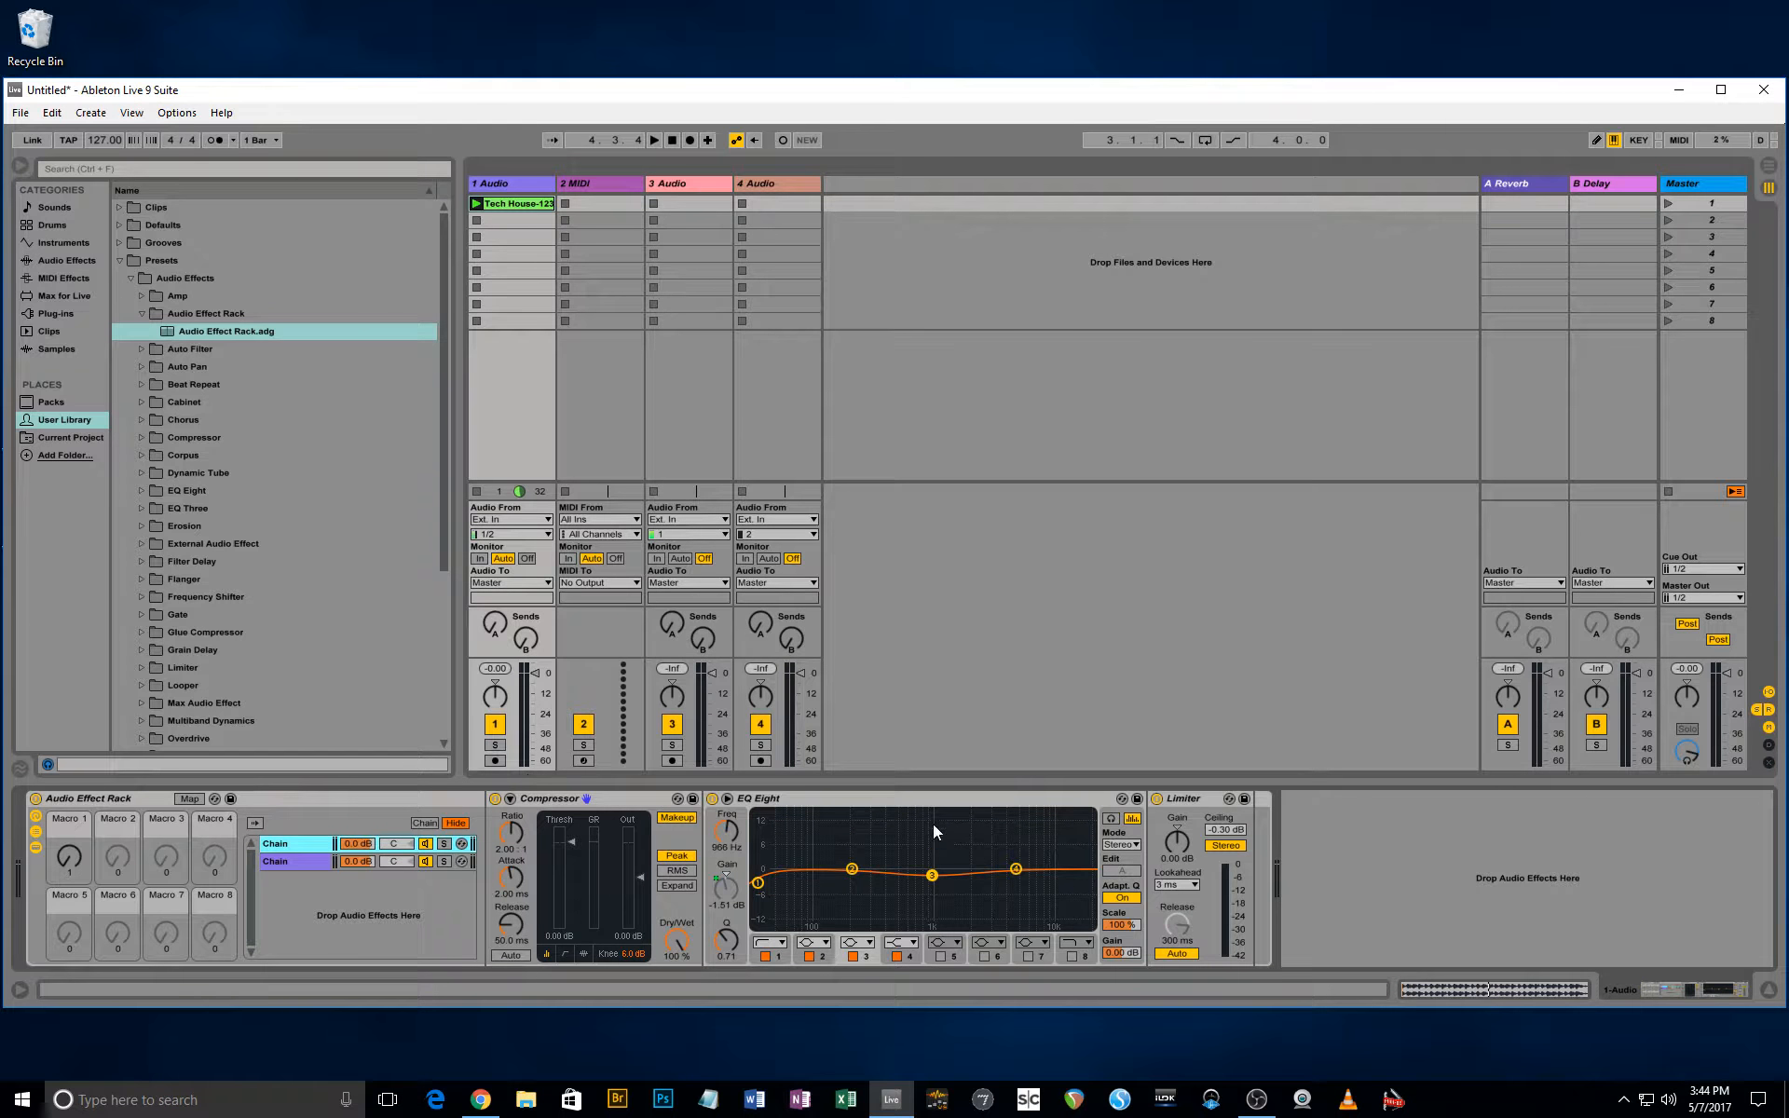
pyautogui.click(293, 864)
pyautogui.click(298, 843)
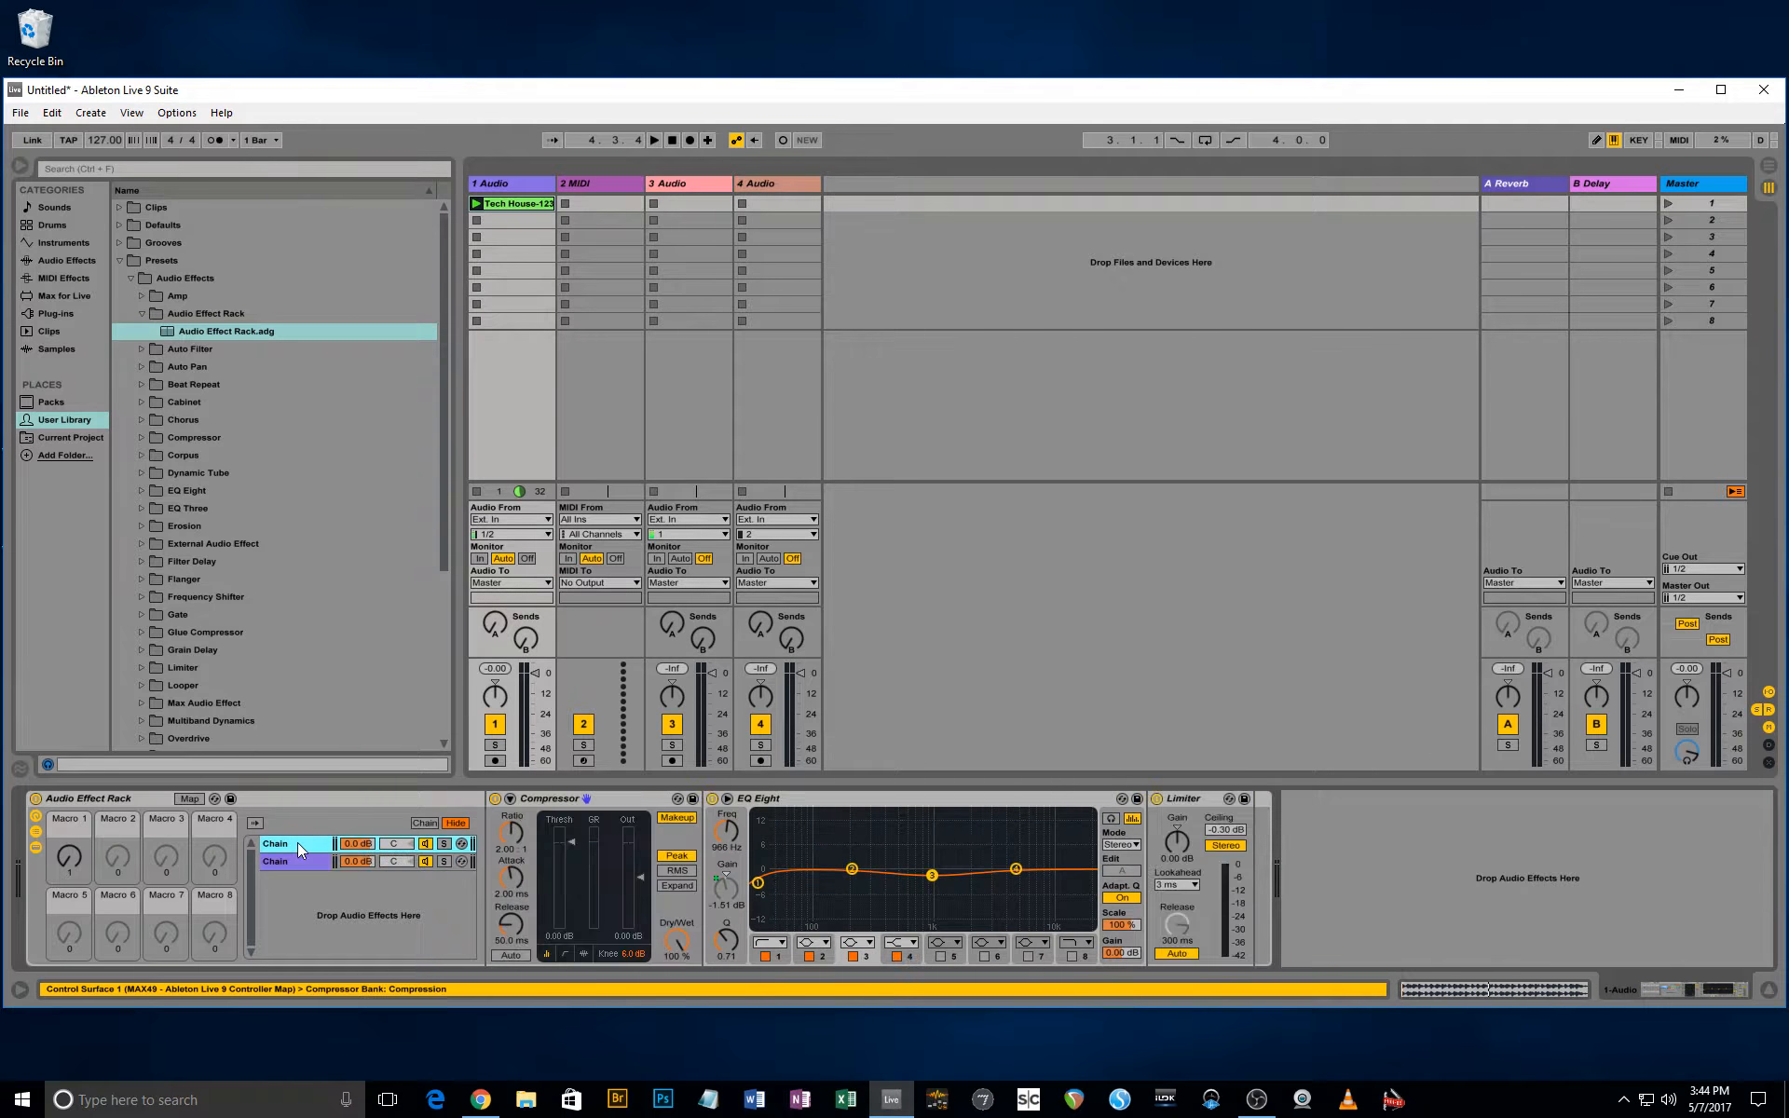
pyautogui.click(298, 866)
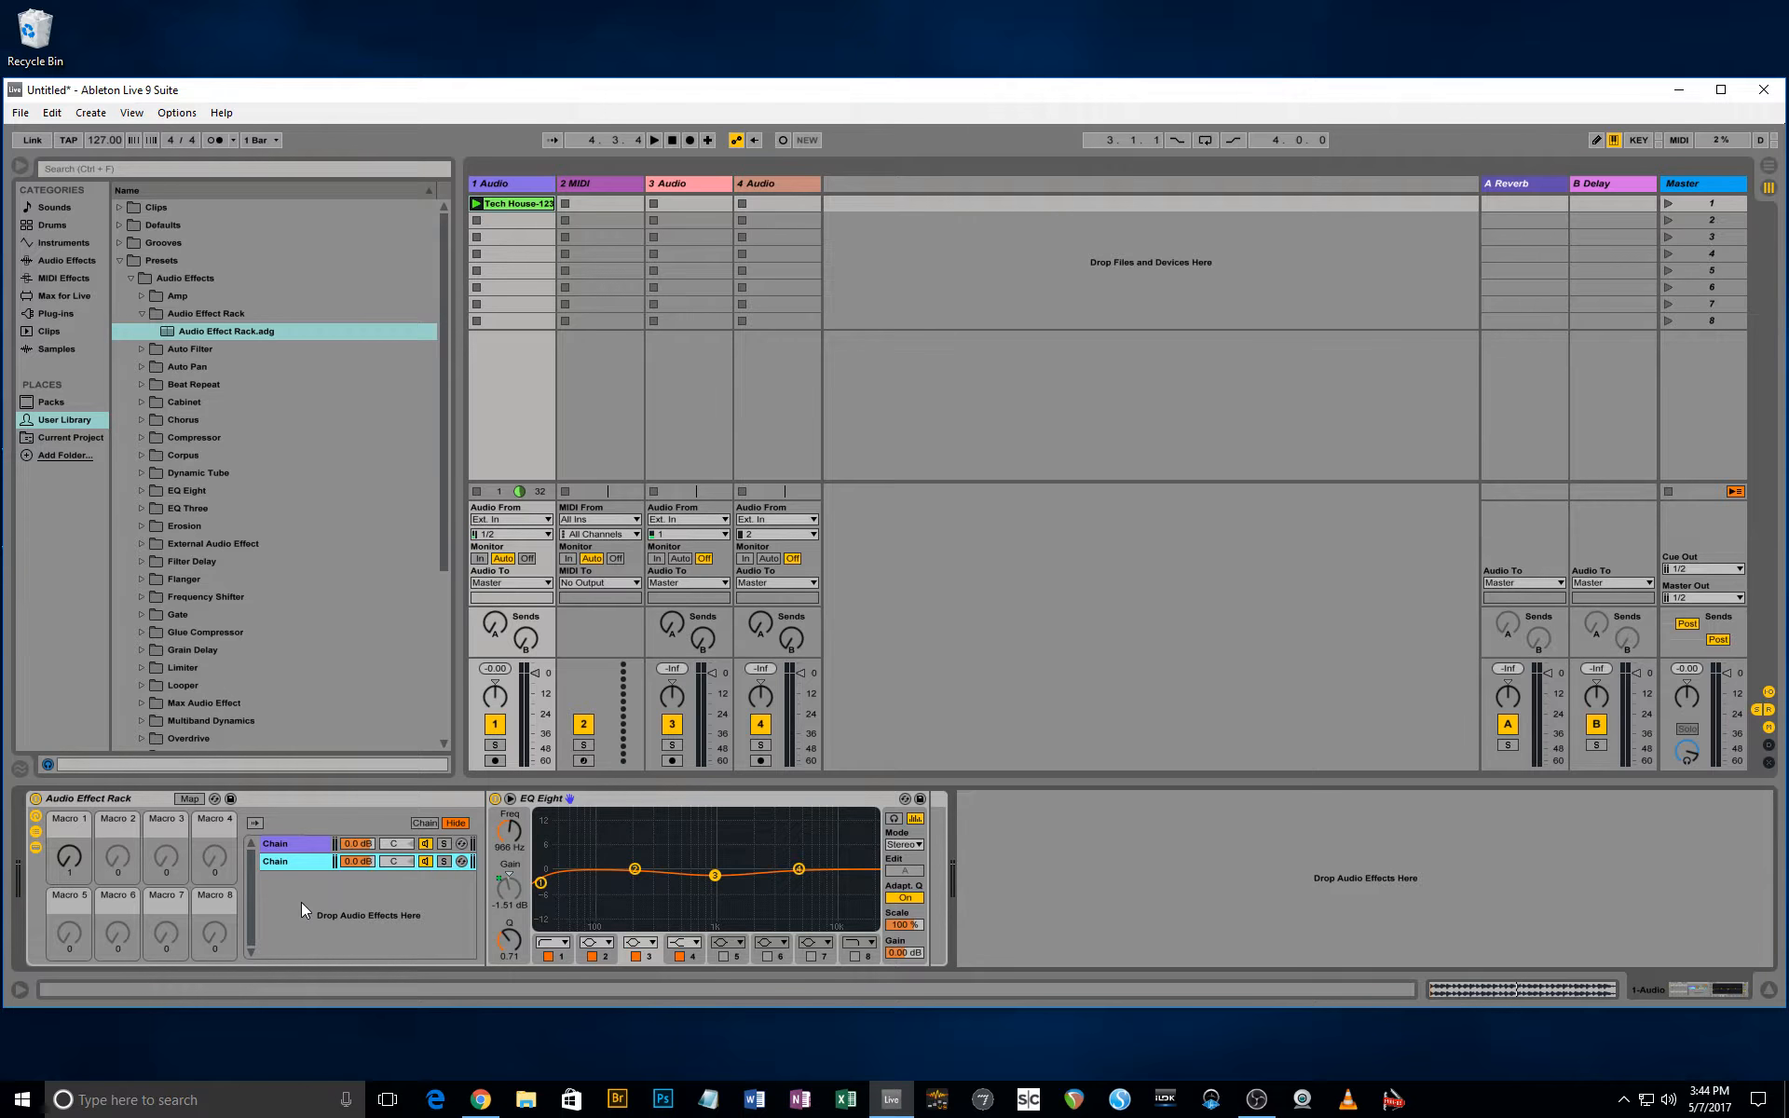
pyautogui.click(309, 842)
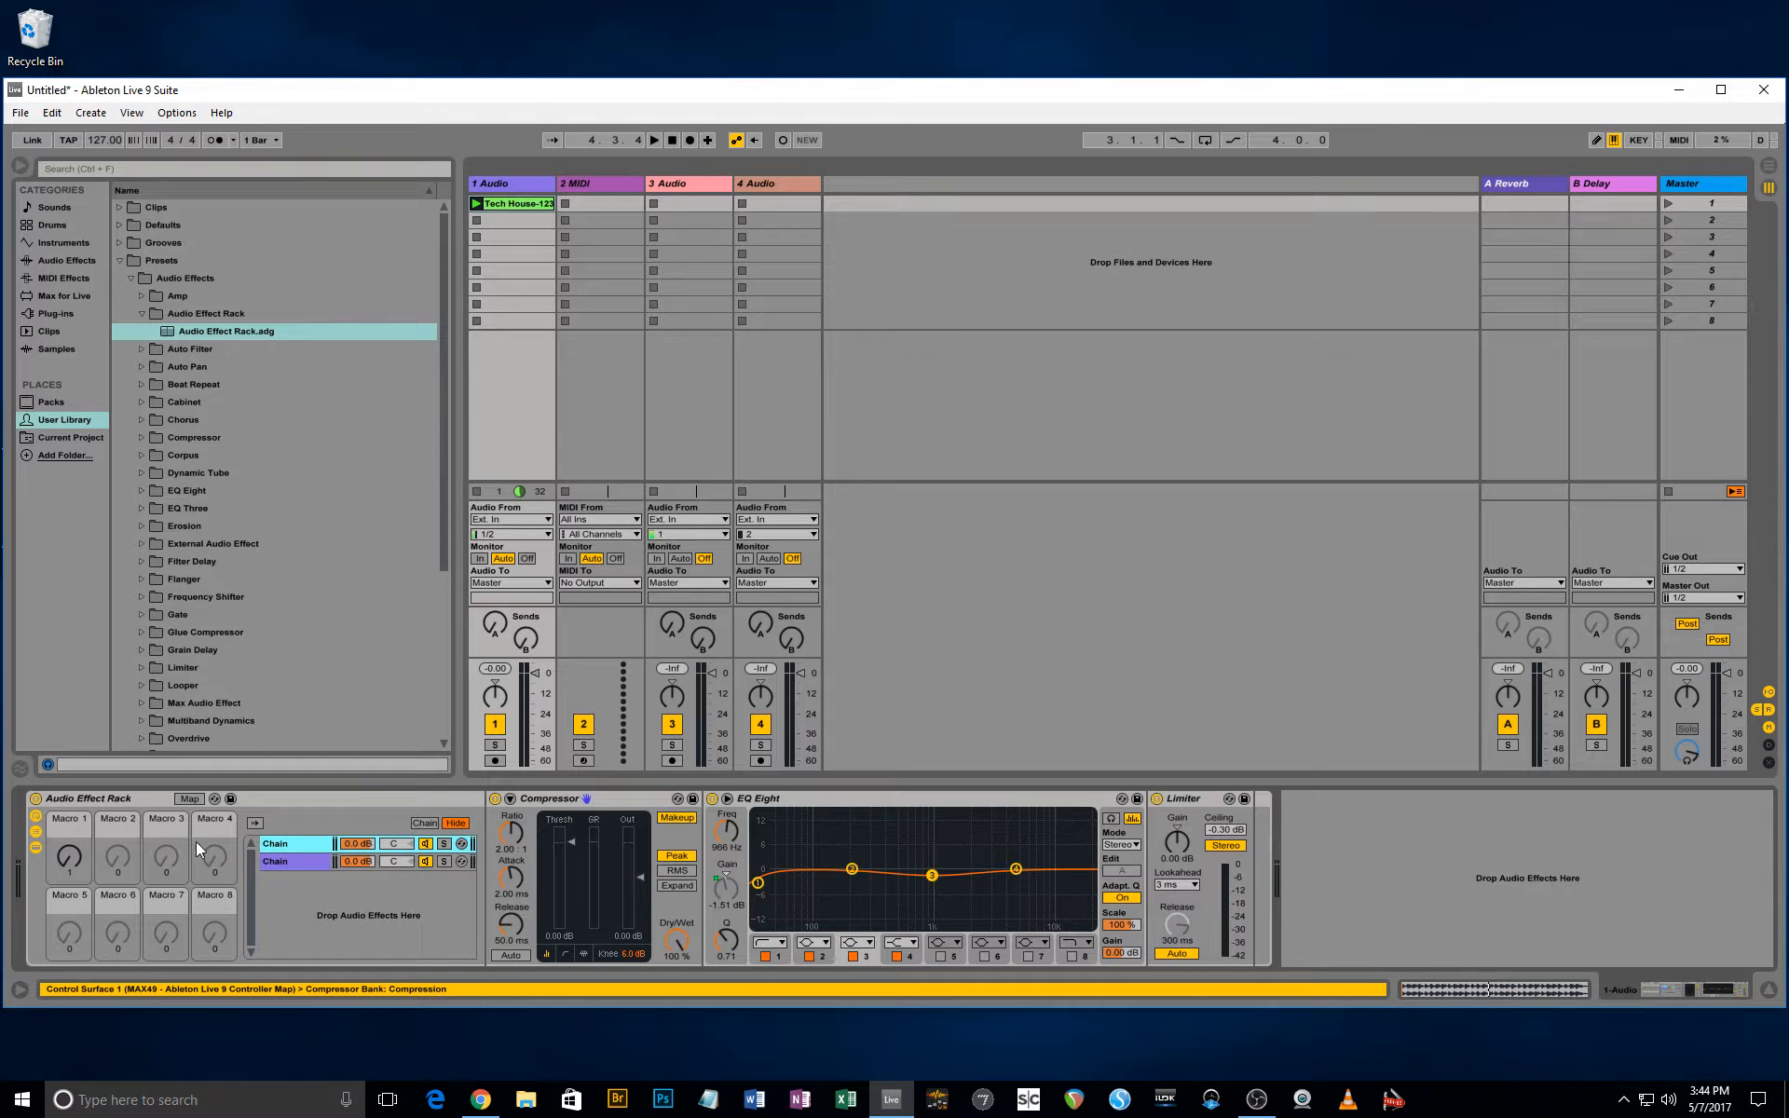
# Delete the rack's second chain and create a new empty chain in its place.
pyautogui.click(304, 863)
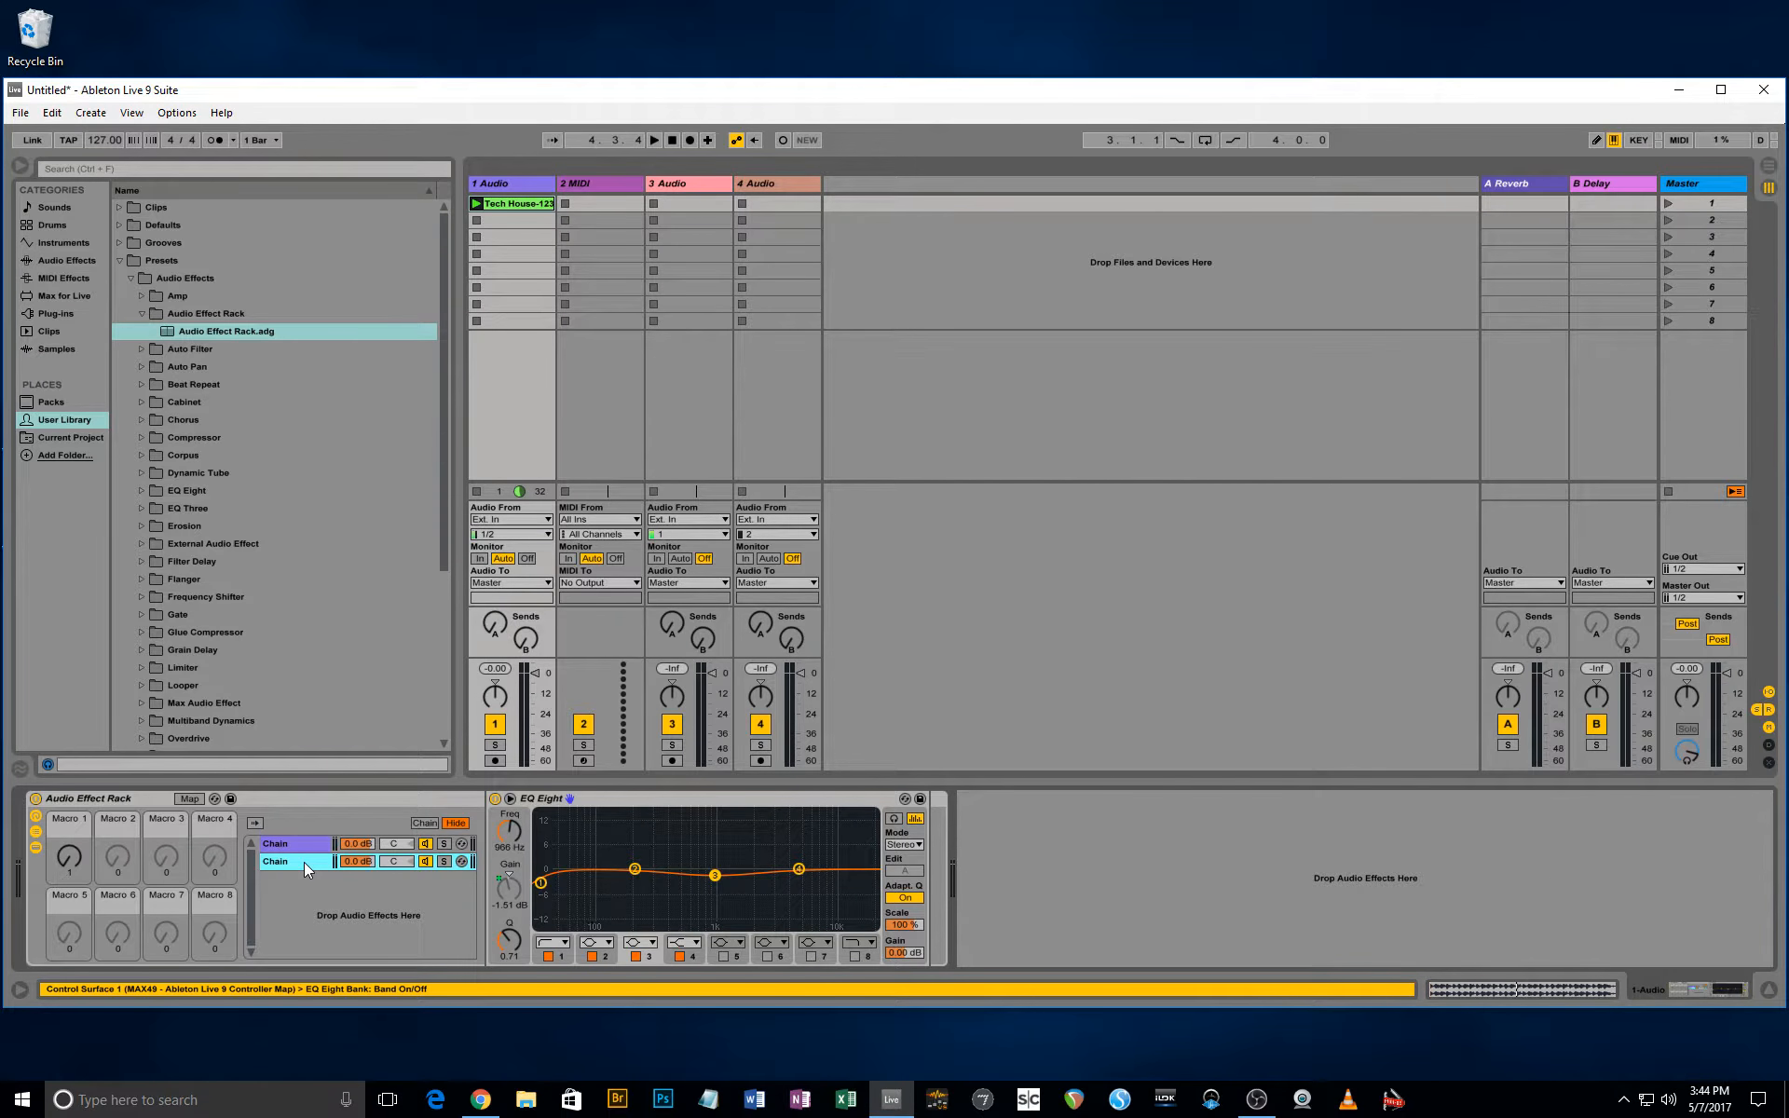
pyautogui.press('Delete')
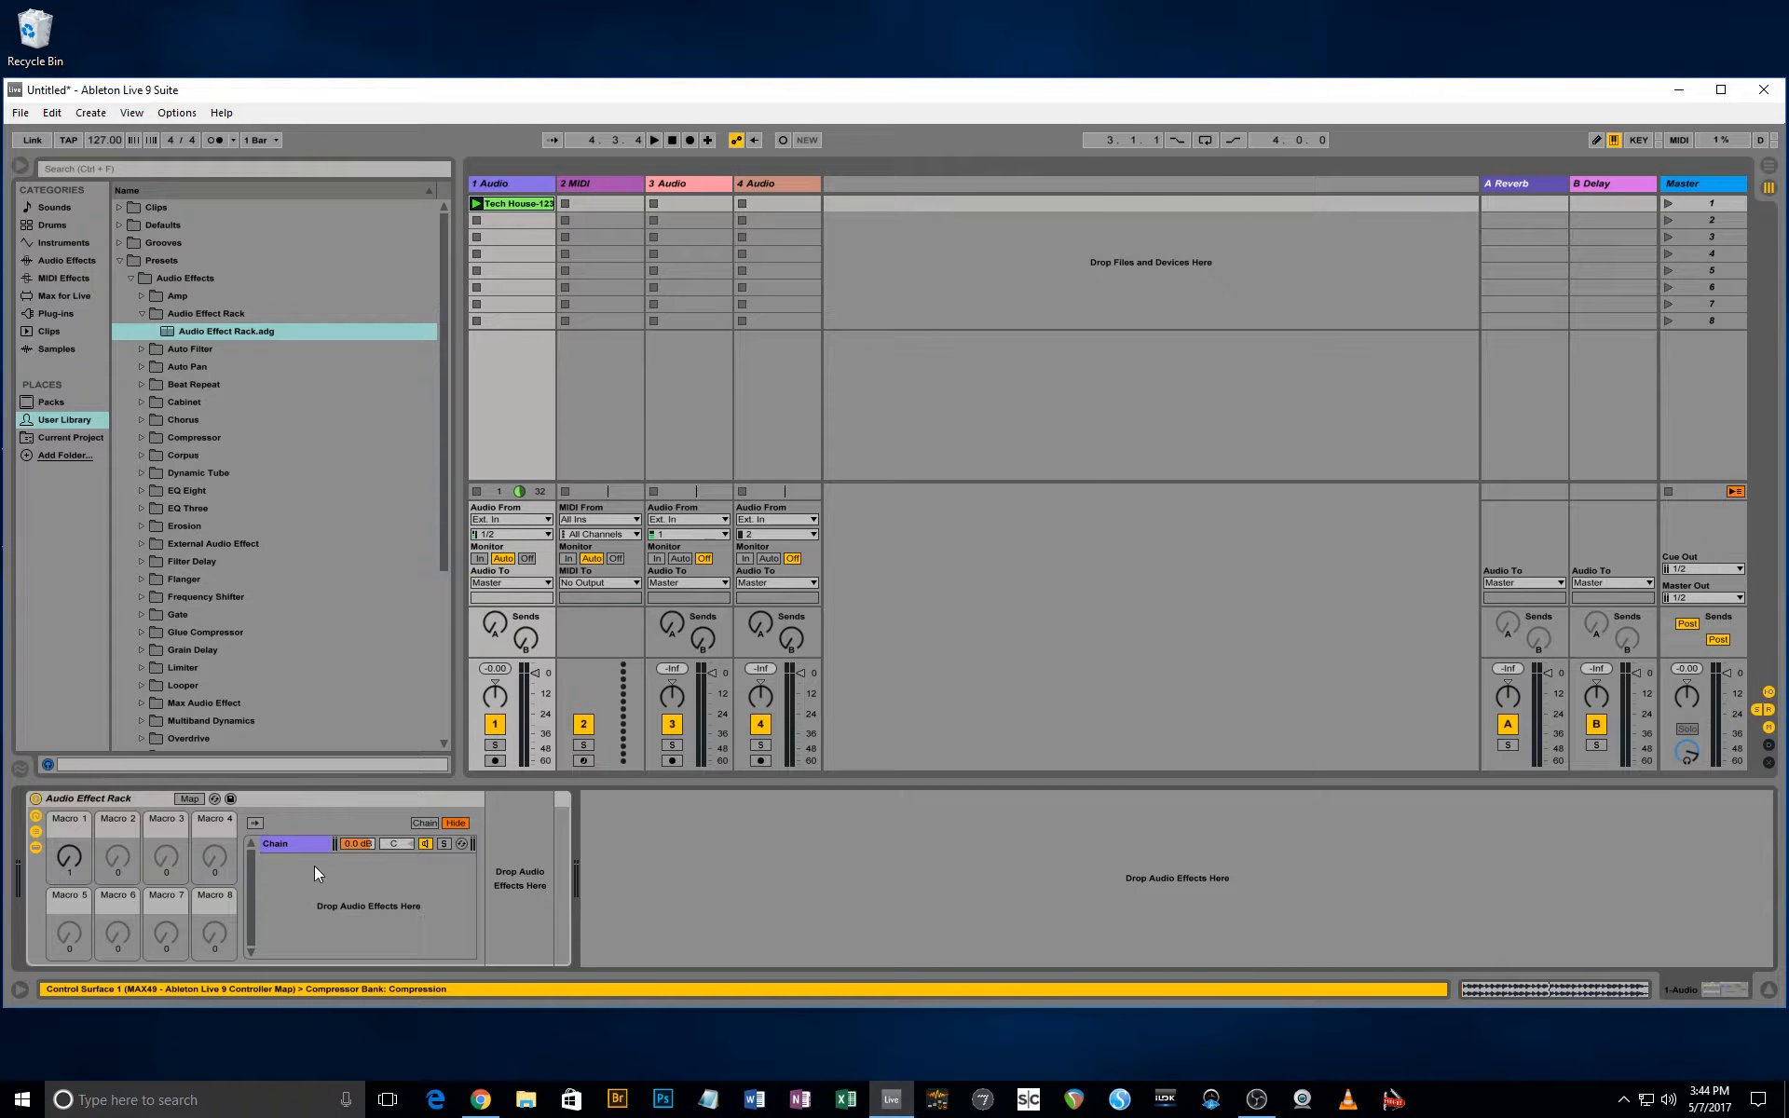
pyautogui.click(315, 871)
pyautogui.click(291, 842)
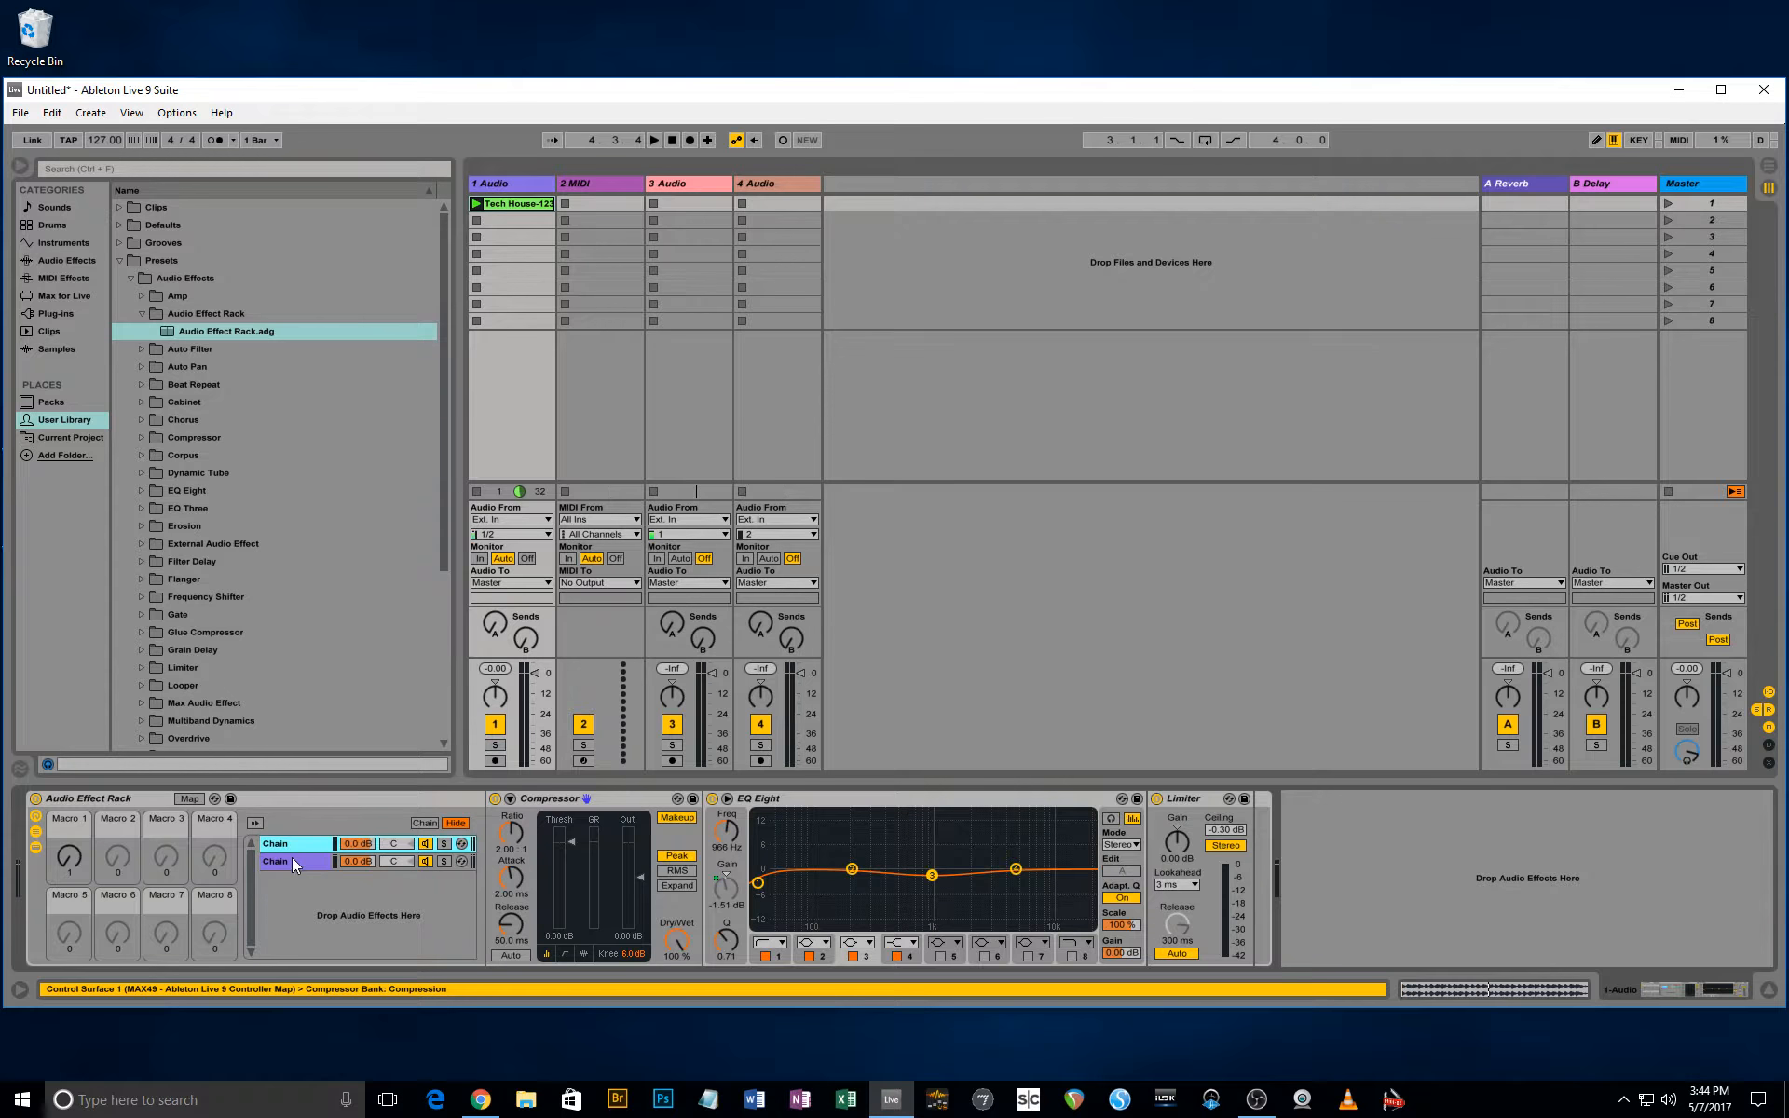
# Alternate between the first chain and the empty second chain to examine their contents.
pyautogui.click(293, 857)
pyautogui.click(293, 844)
pyautogui.click(292, 865)
pyautogui.click(292, 847)
pyautogui.click(292, 863)
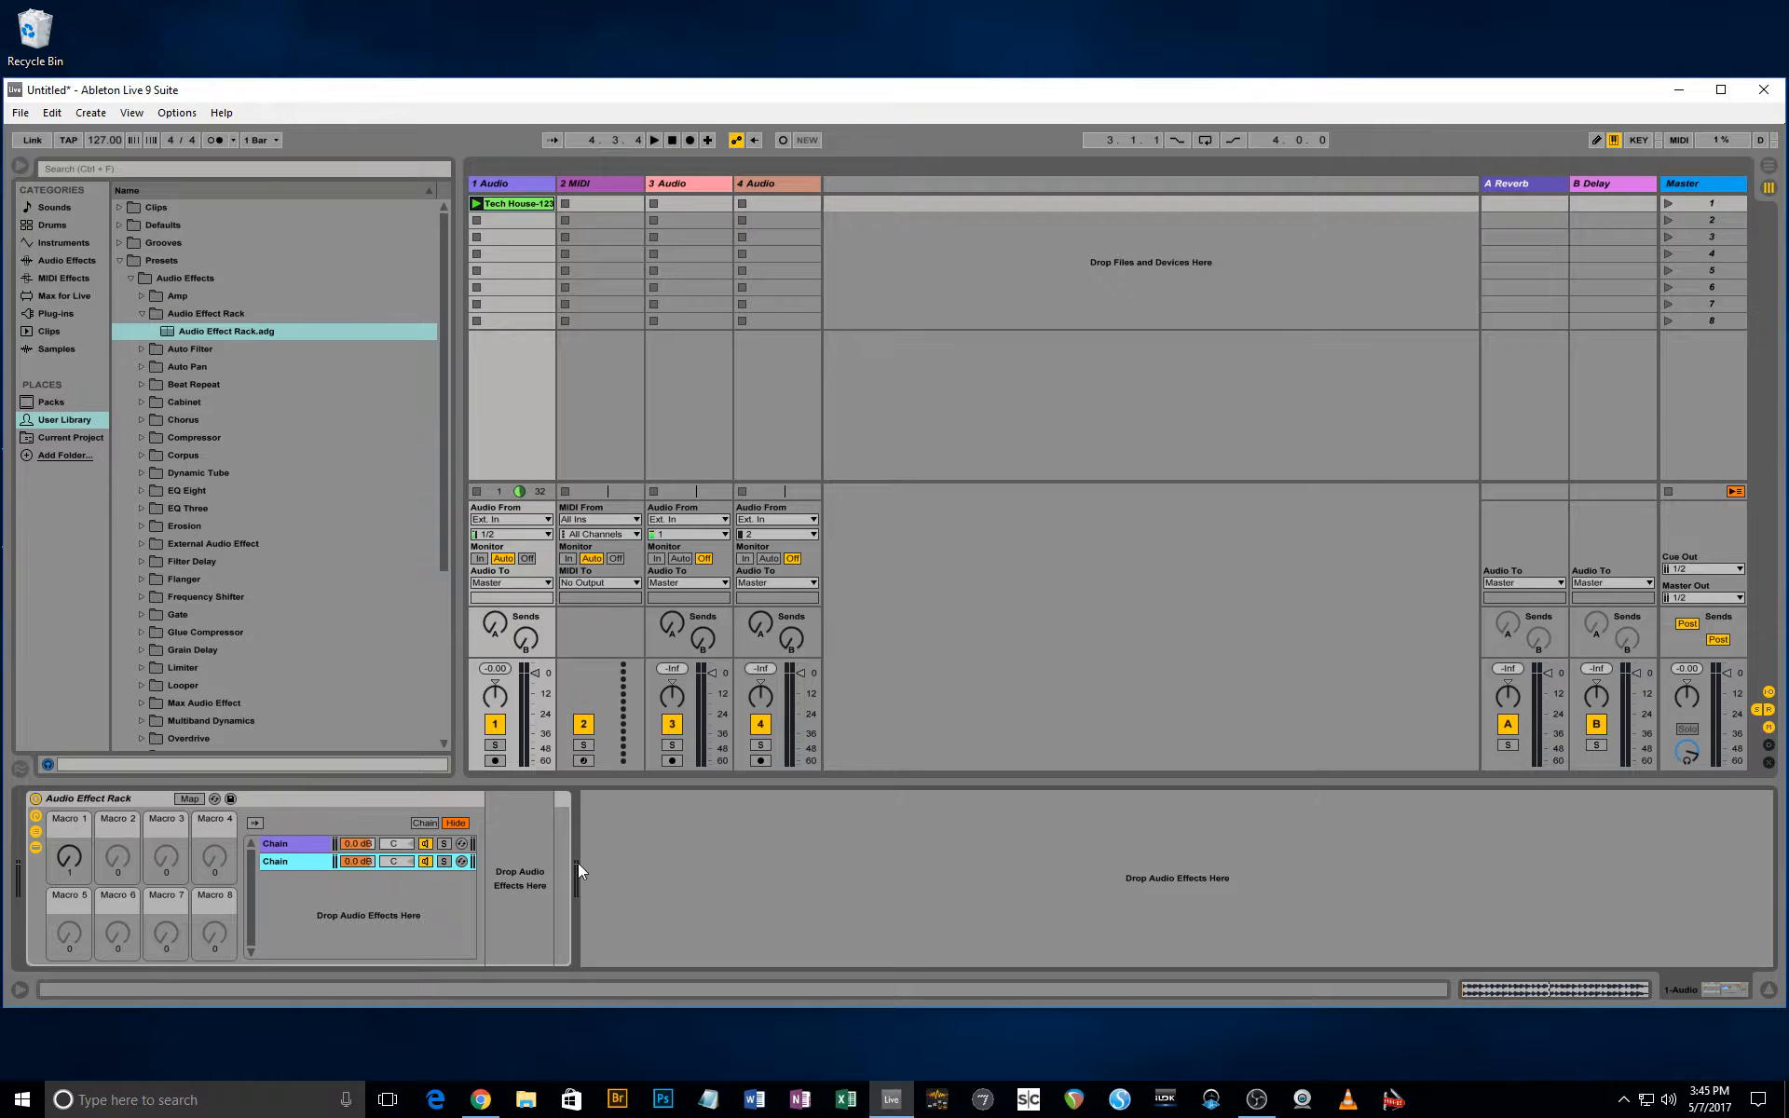
pyautogui.click(306, 843)
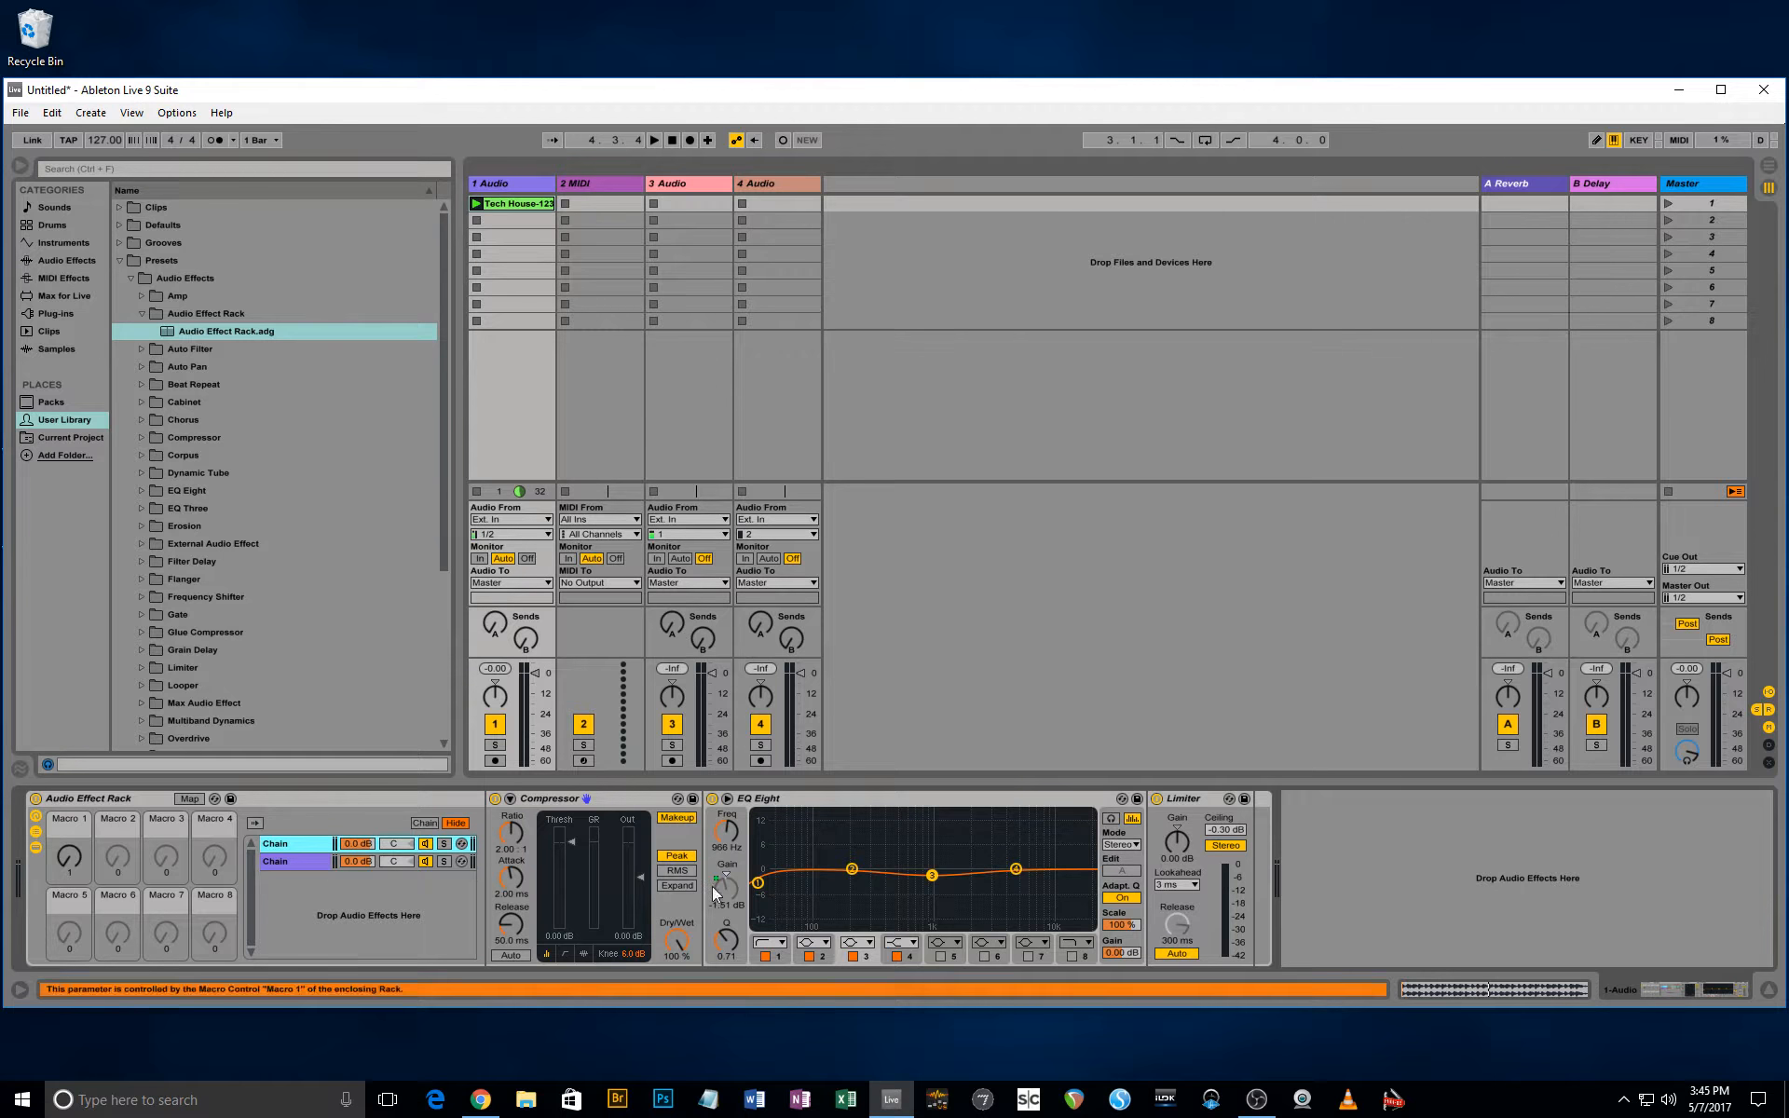
pyautogui.click(302, 861)
pyautogui.click(307, 844)
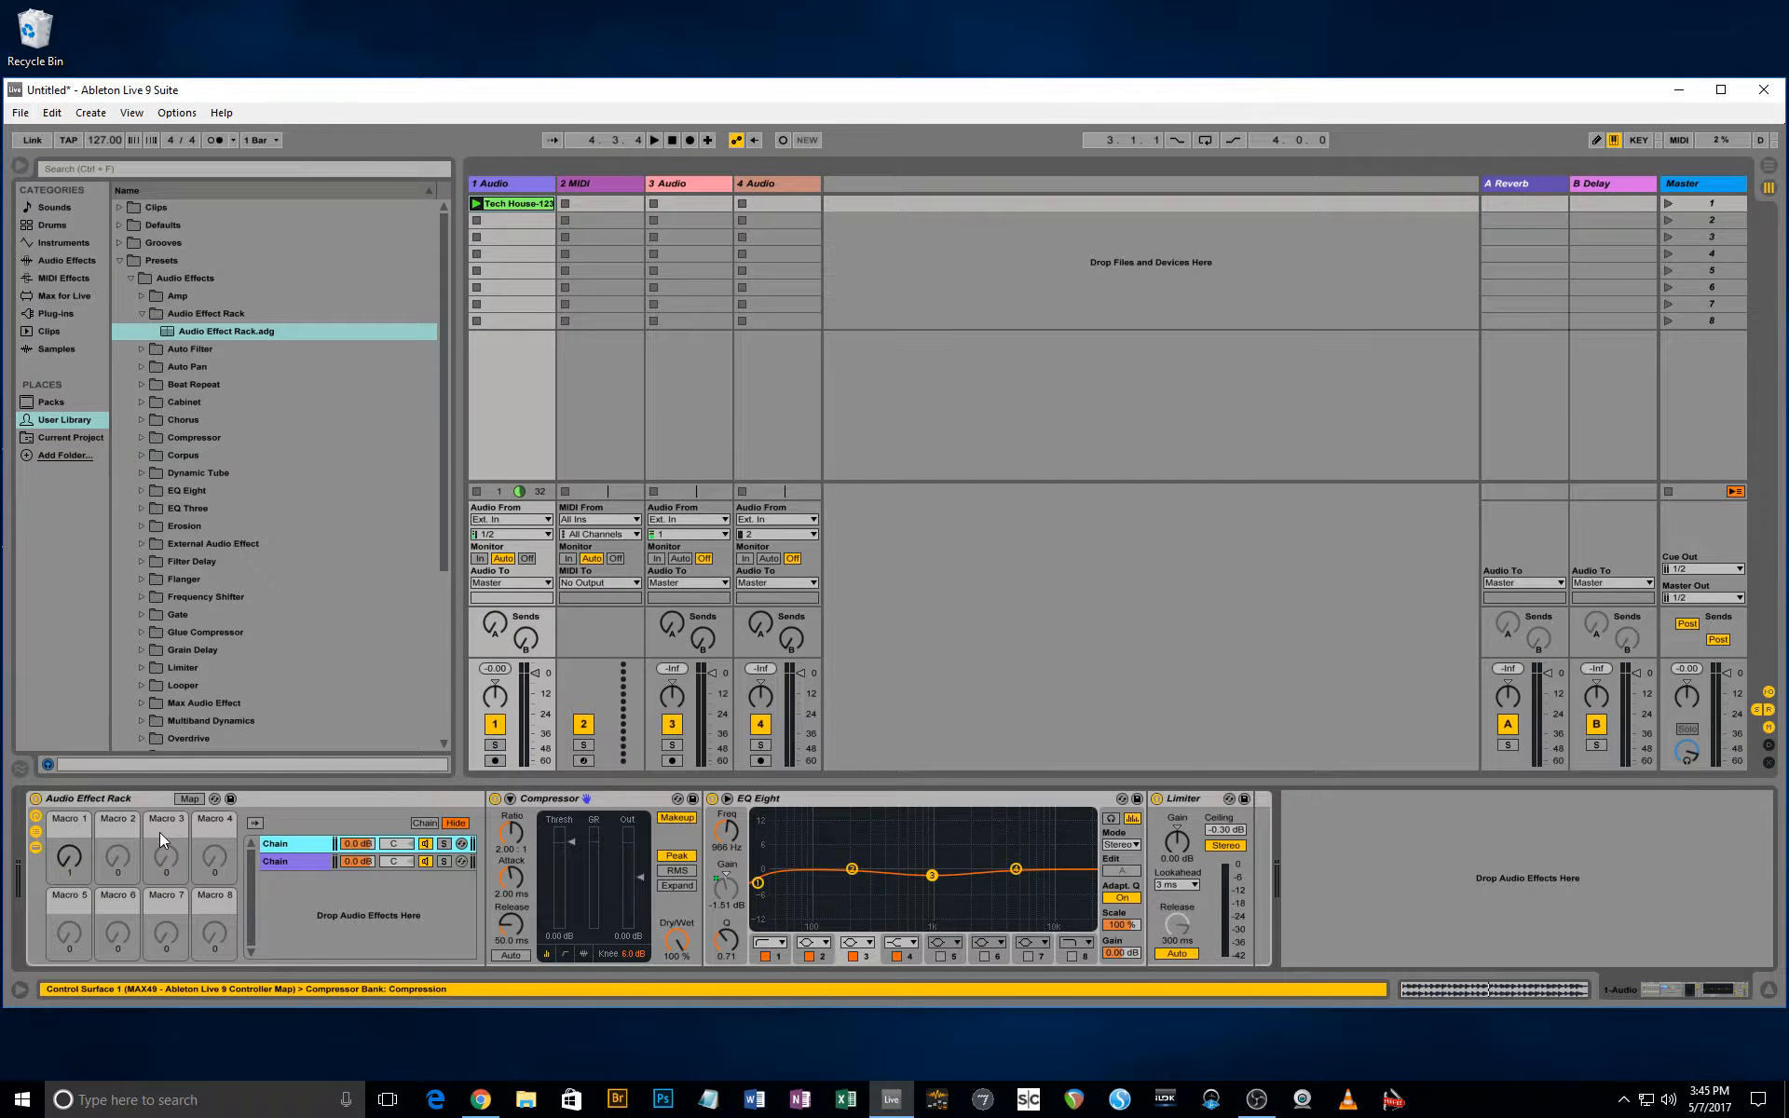
pyautogui.click(296, 864)
pyautogui.click(297, 842)
# Show the chain selector zones, and set the second chain's zone to 0 to about 34 and the first chain's to about 48 to 106.
pyautogui.click(423, 825)
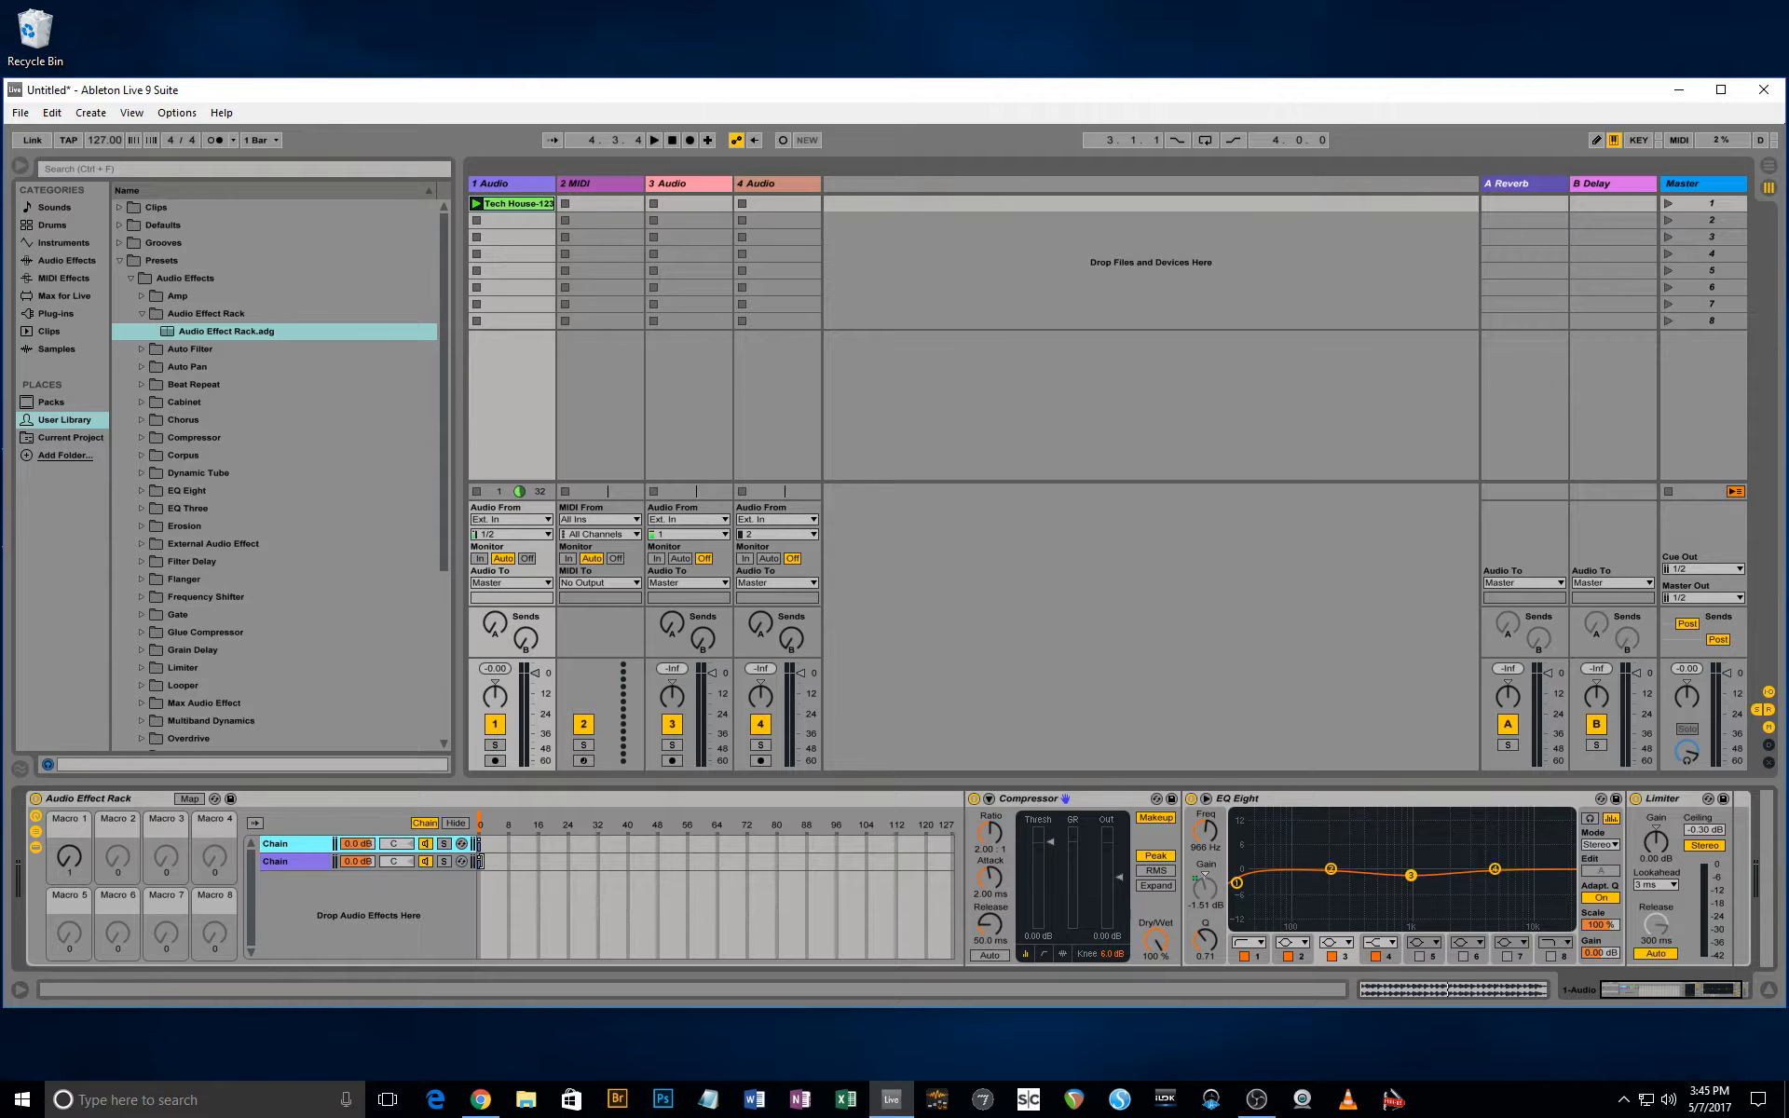
pyautogui.moveTo(479, 862); pyautogui.dragTo(605, 862)
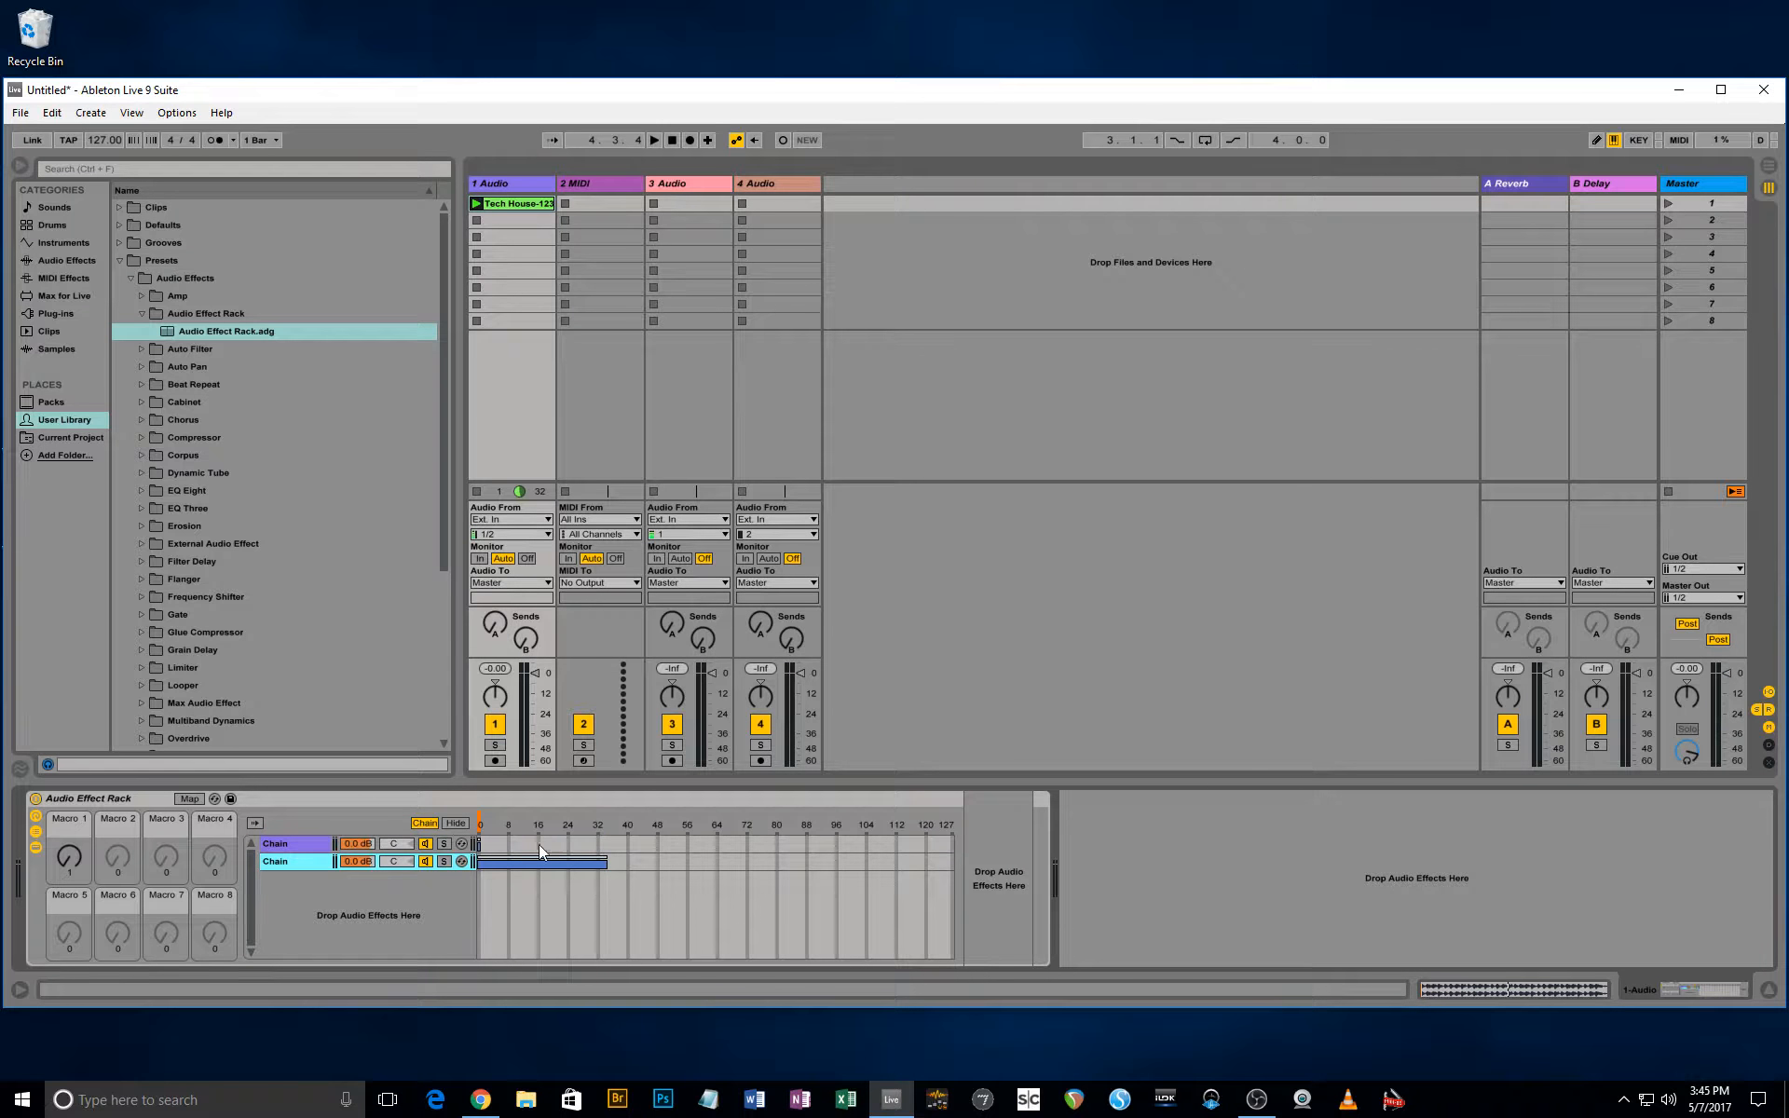
pyautogui.moveTo(481, 844); pyautogui.dragTo(812, 829)
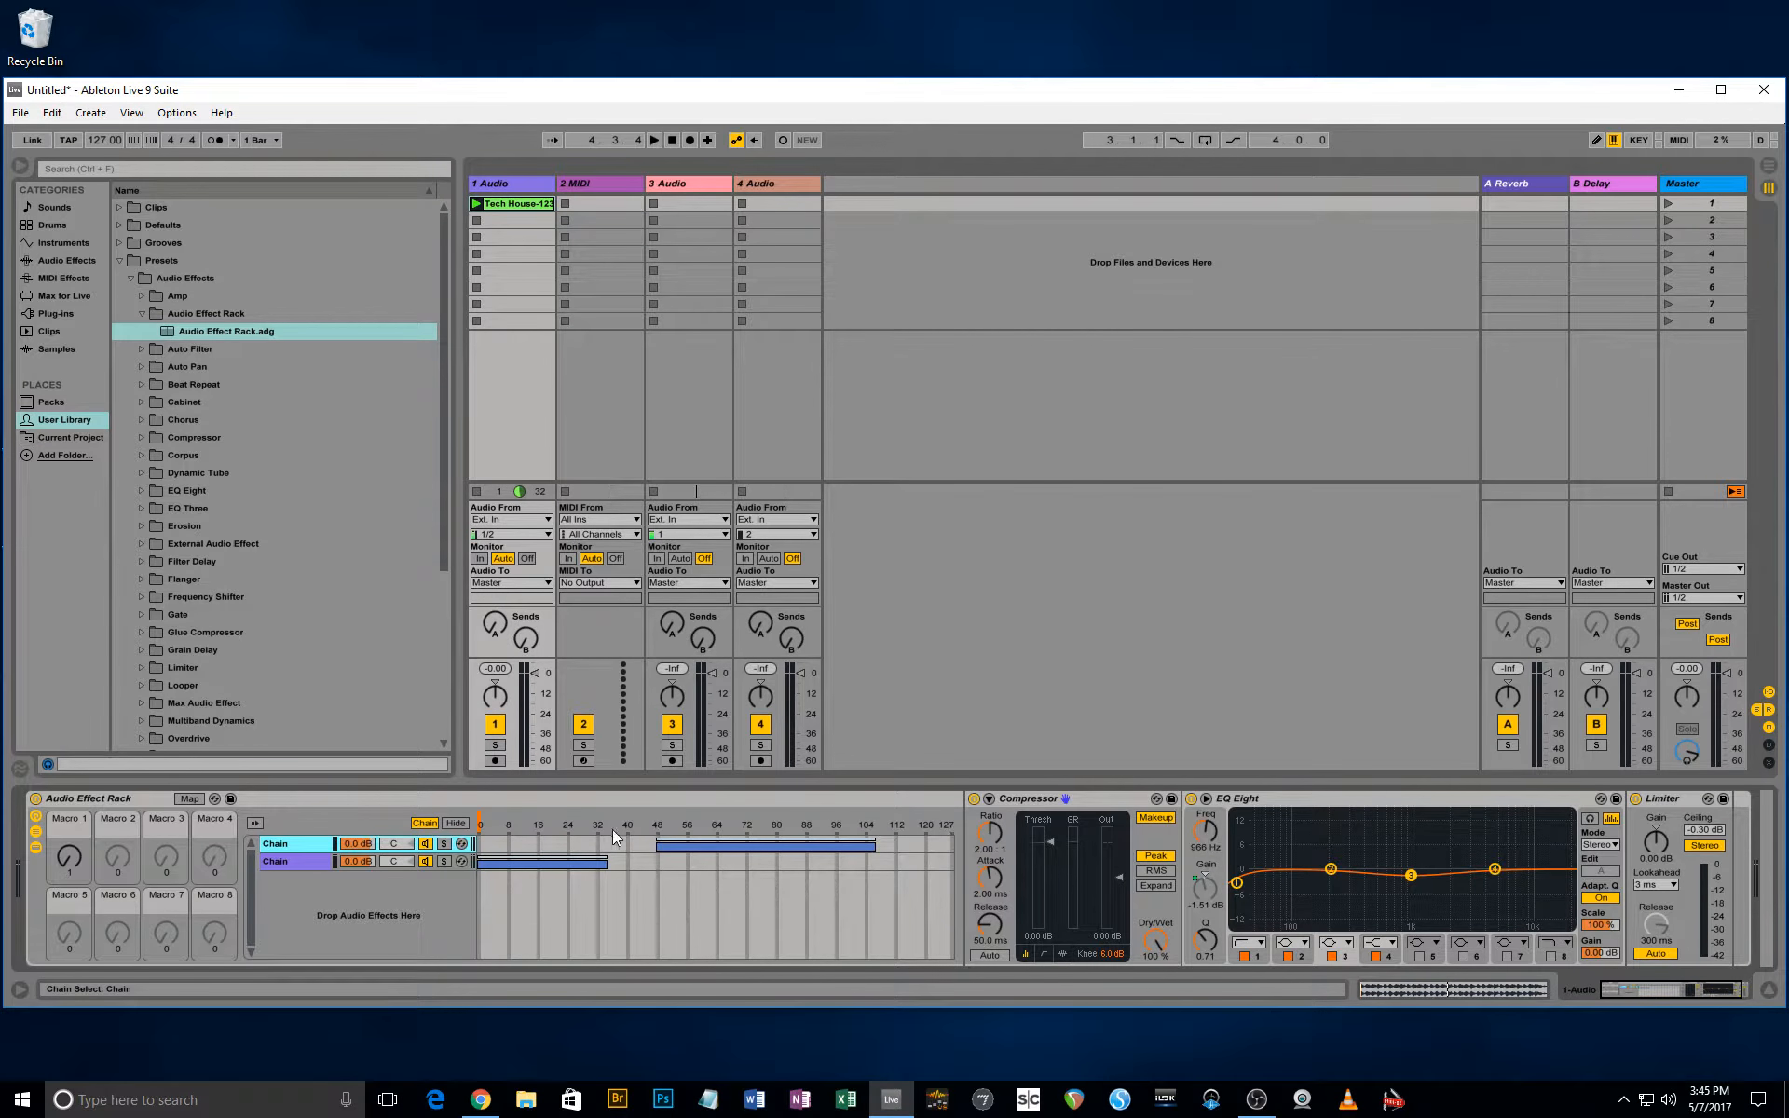
# Extend the second chain's zone to about 72 and fade the overlapping ends of both zones to crossfade between about 48 and 72.
pyautogui.moveTo(481, 826); pyautogui.dragTo(528, 825)
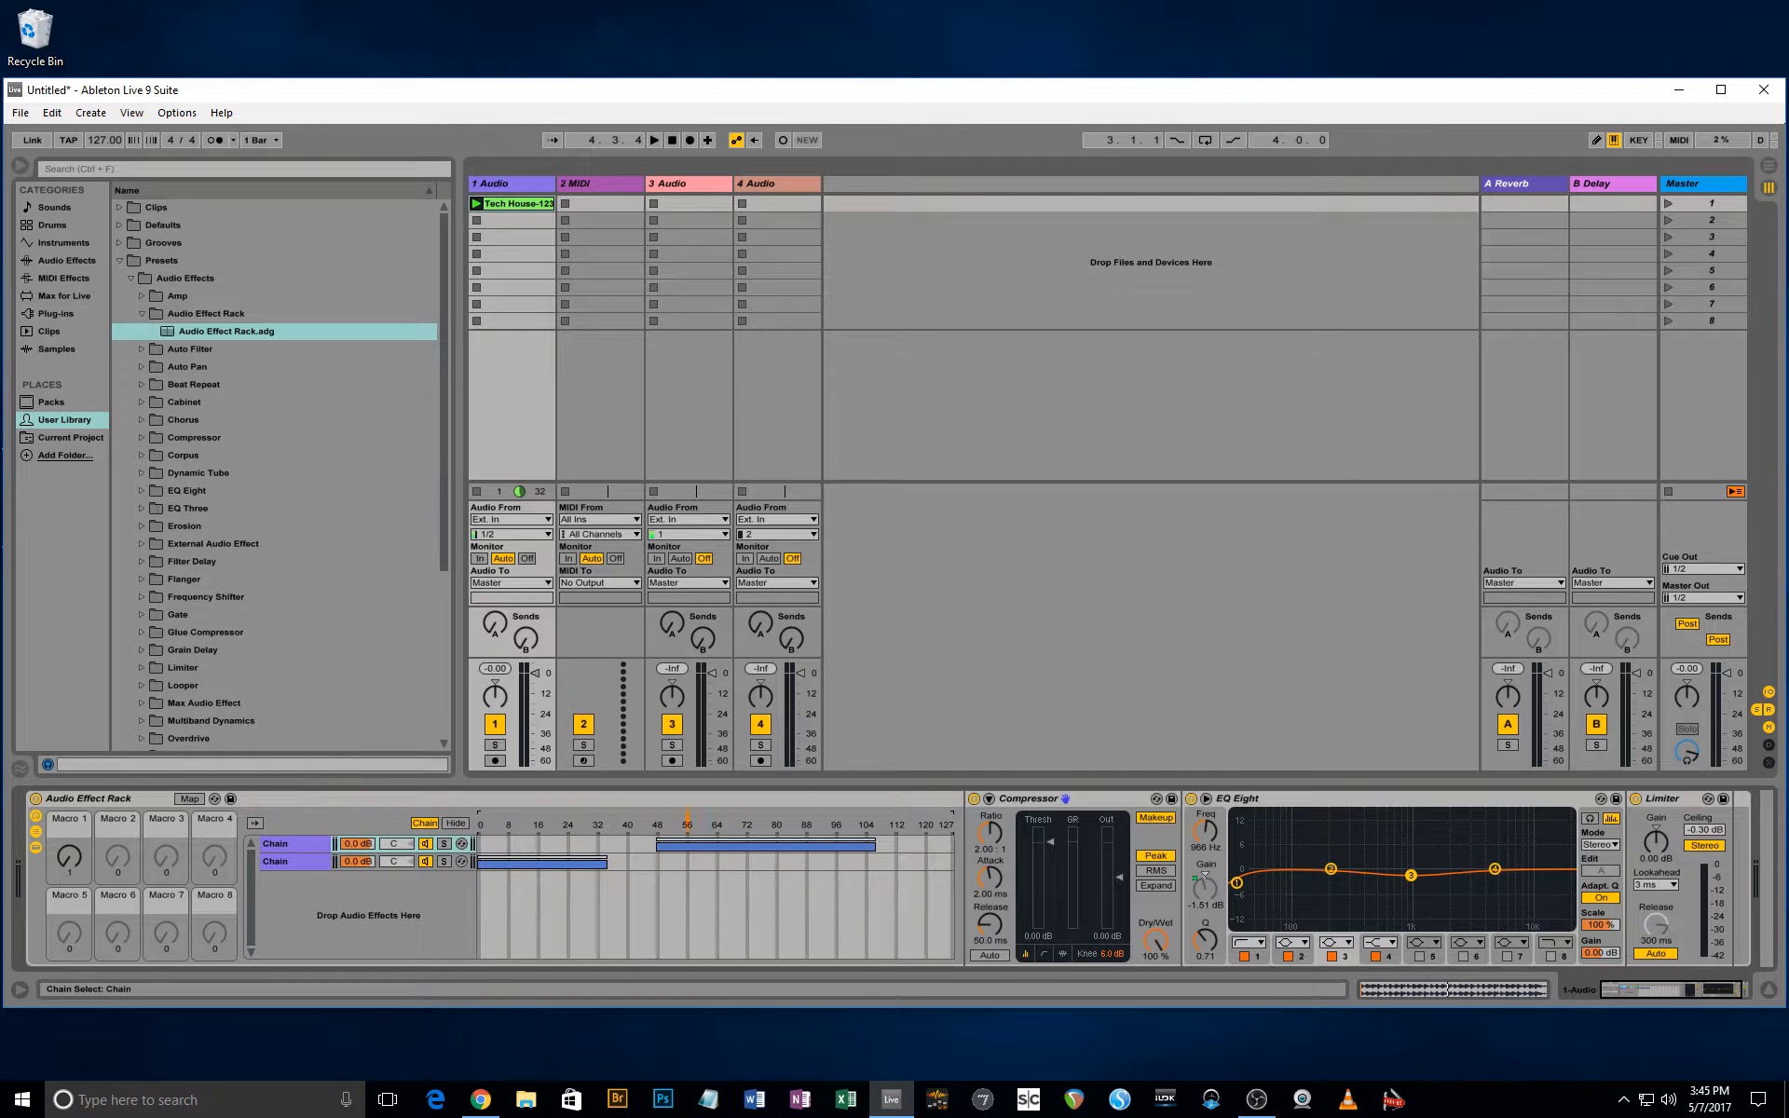
pyautogui.moveTo(703, 820); pyautogui.dragTo(716, 820)
pyautogui.moveTo(536, 824); pyautogui.dragTo(759, 824)
pyautogui.moveTo(574, 823)
pyautogui.mouseDown()
pyautogui.moveTo(553, 823)
pyautogui.moveTo(608, 863)
pyautogui.moveTo(705, 865)
pyautogui.moveTo(676, 843)
pyautogui.moveTo(700, 852)
pyautogui.moveTo(646, 853)
pyautogui.moveTo(747, 863)
pyautogui.mouseUp()
pyautogui.click(652, 842)
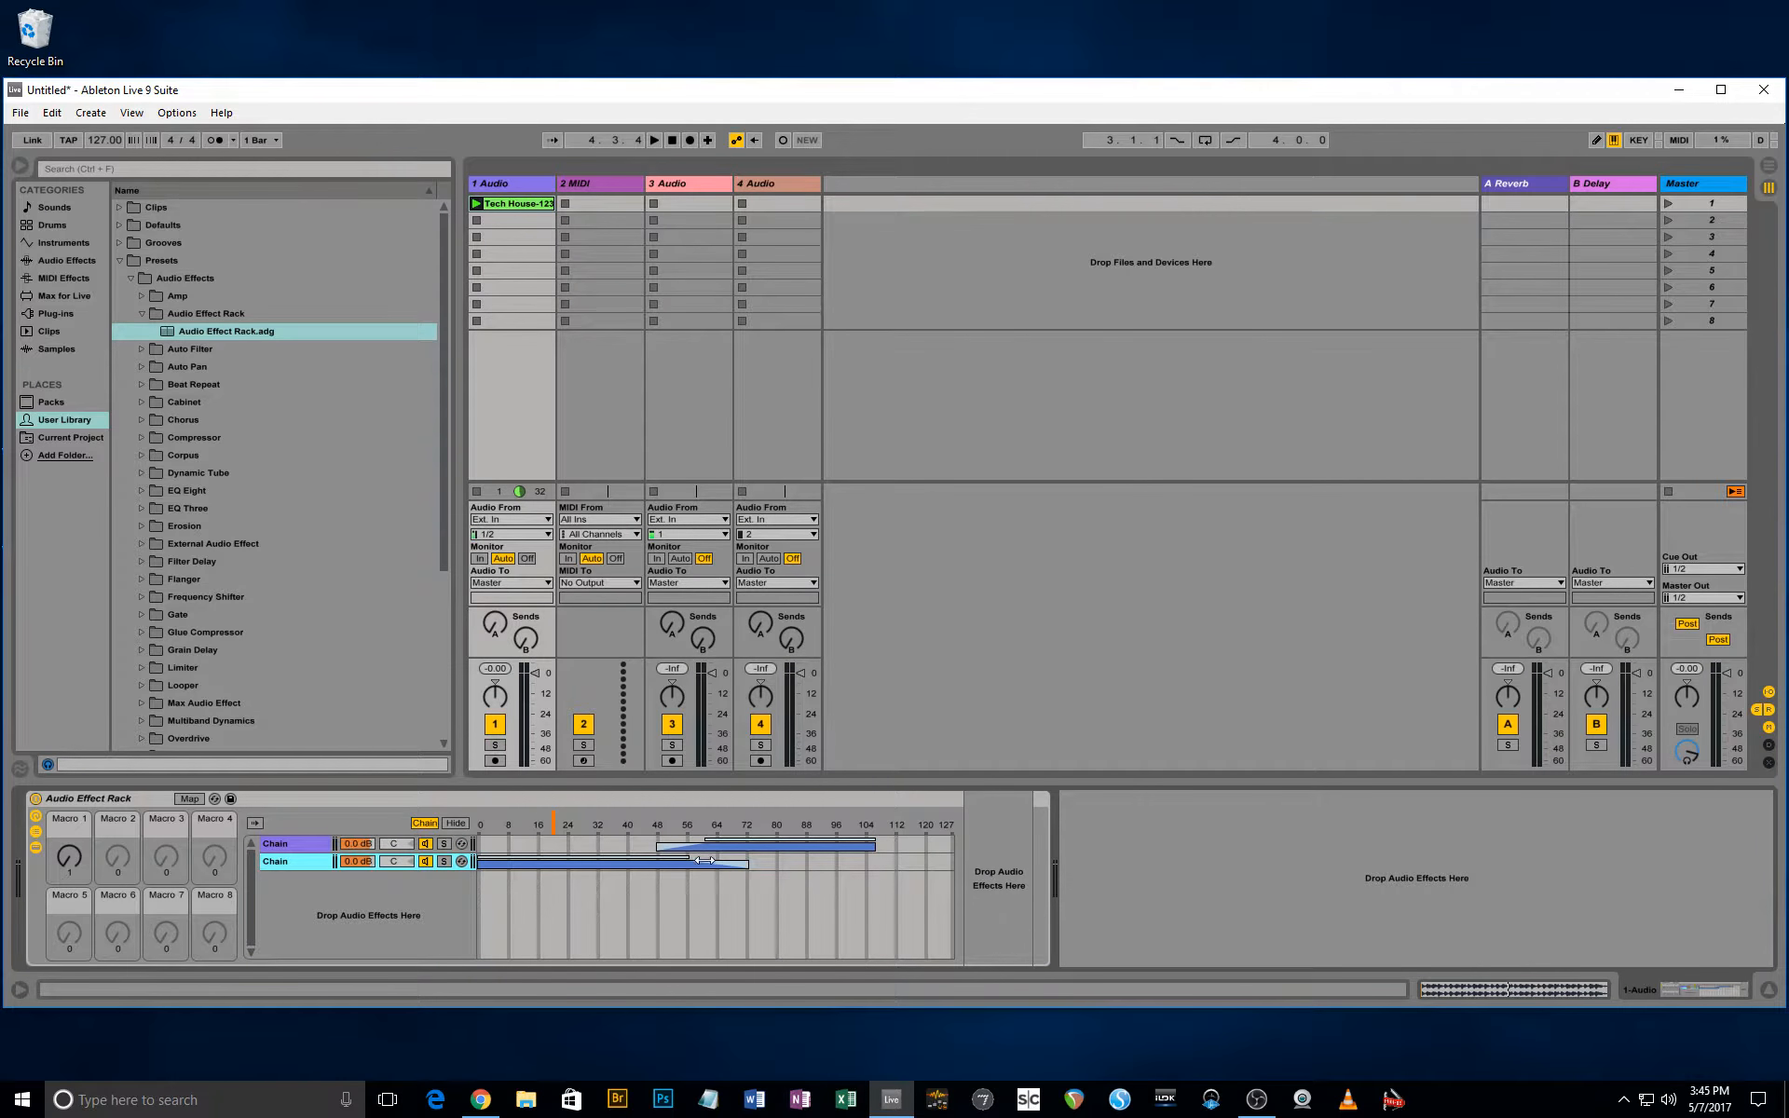
# Move the chain selector to about 56 within the zones' overlap and check the devices of both chains.
pyautogui.moveTo(553, 817)
pyautogui.mouseDown()
pyautogui.moveTo(728, 817)
pyautogui.moveTo(680, 819)
pyautogui.mouseUp()
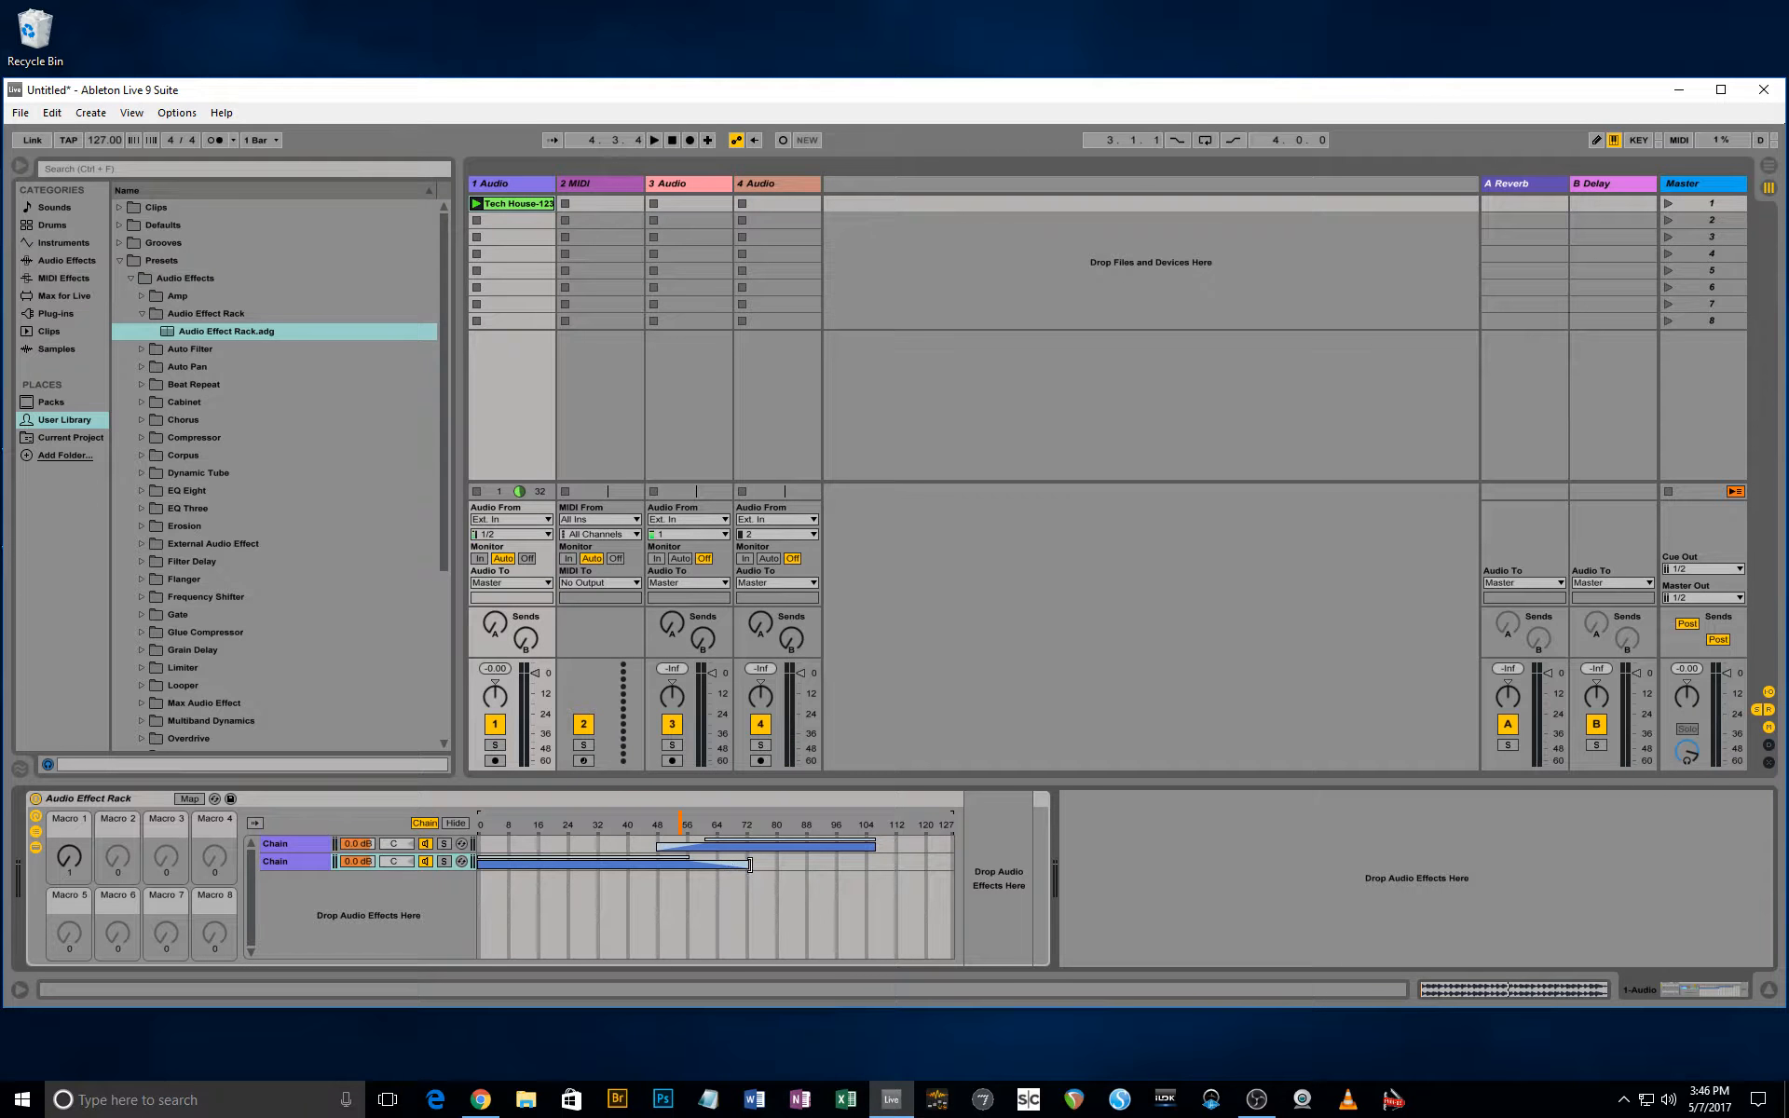
pyautogui.click(285, 848)
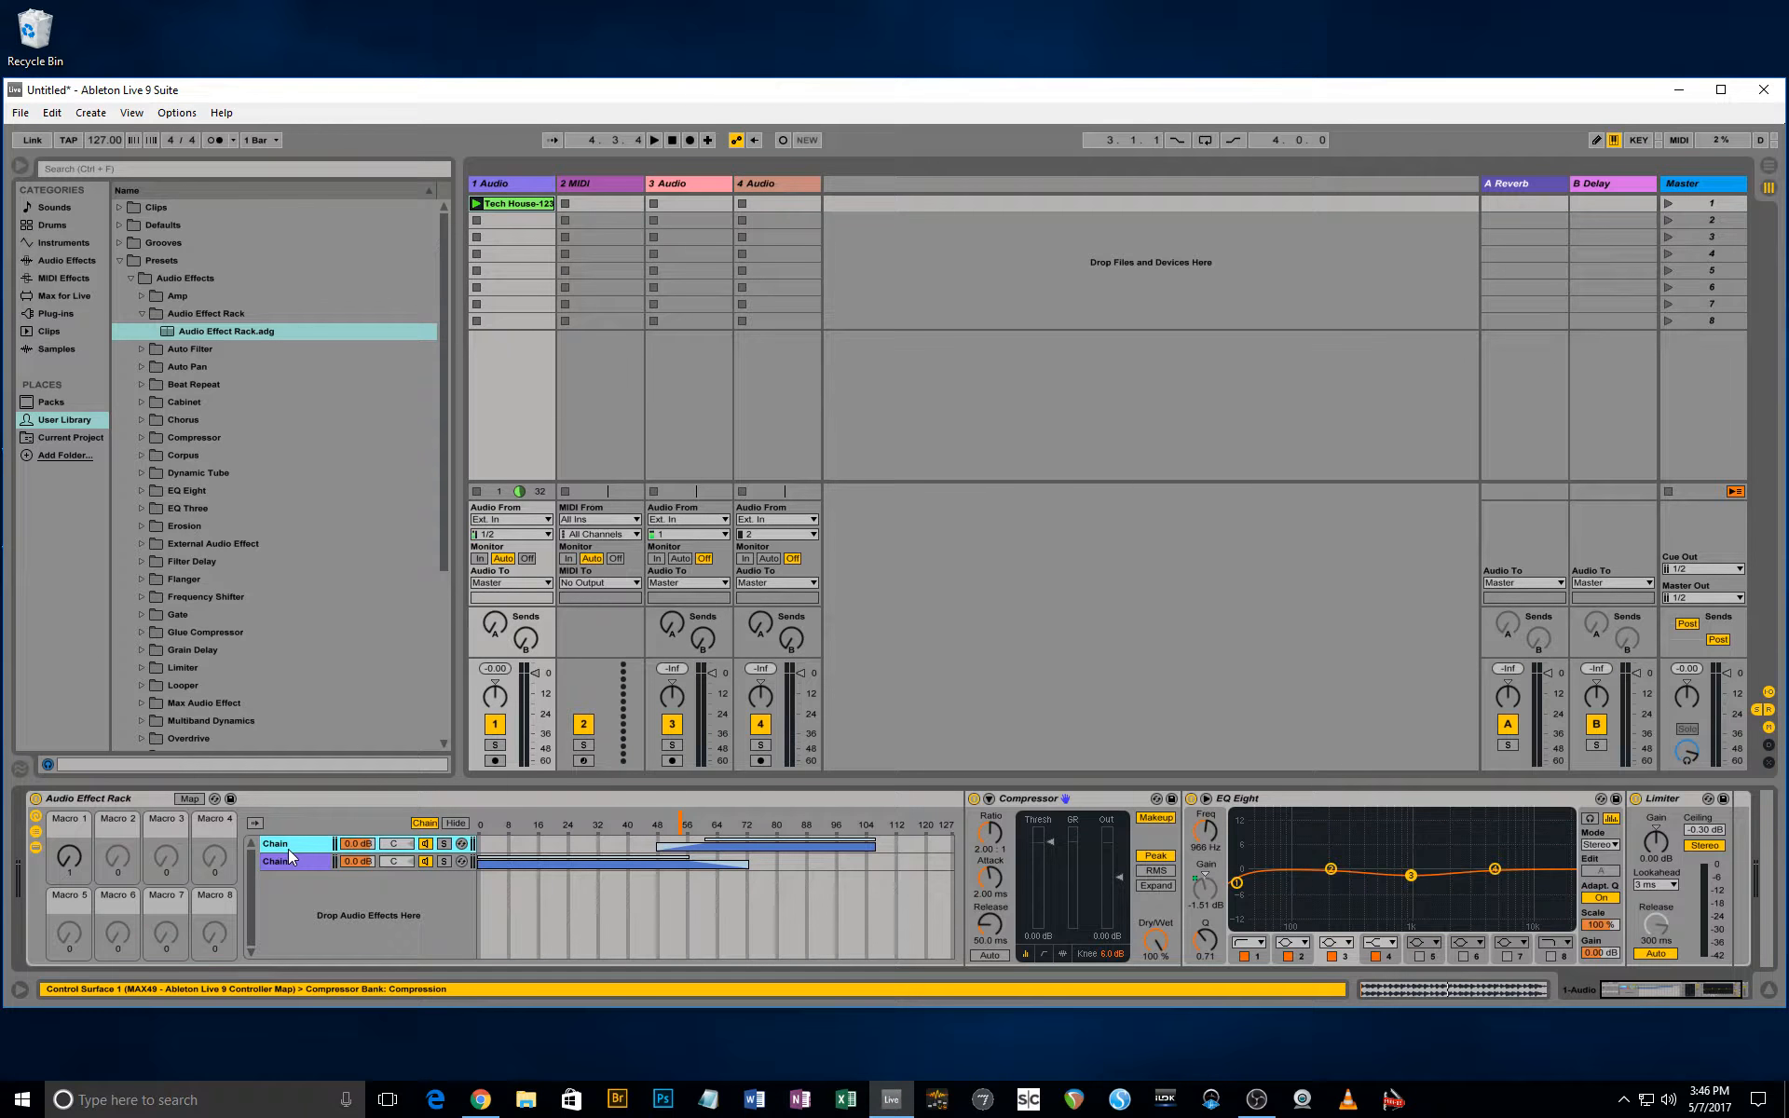
pyautogui.click(300, 861)
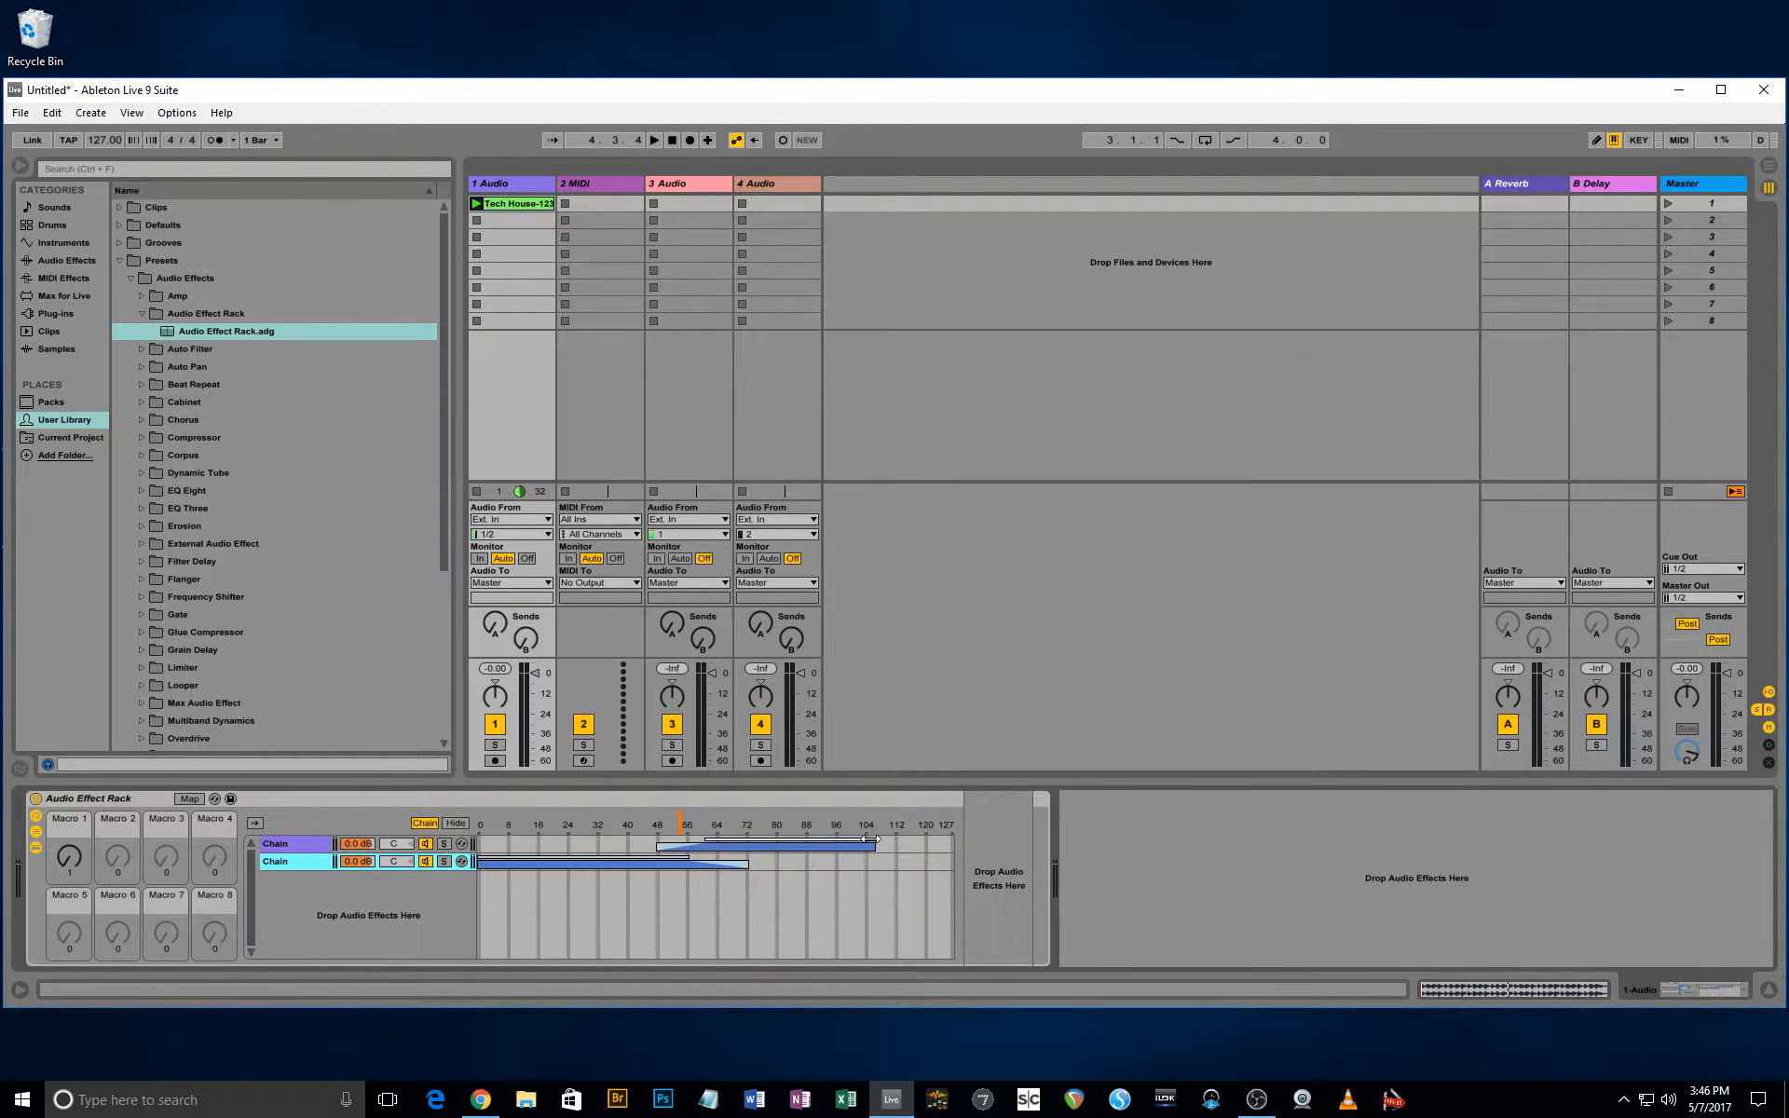
pyautogui.click(680, 832)
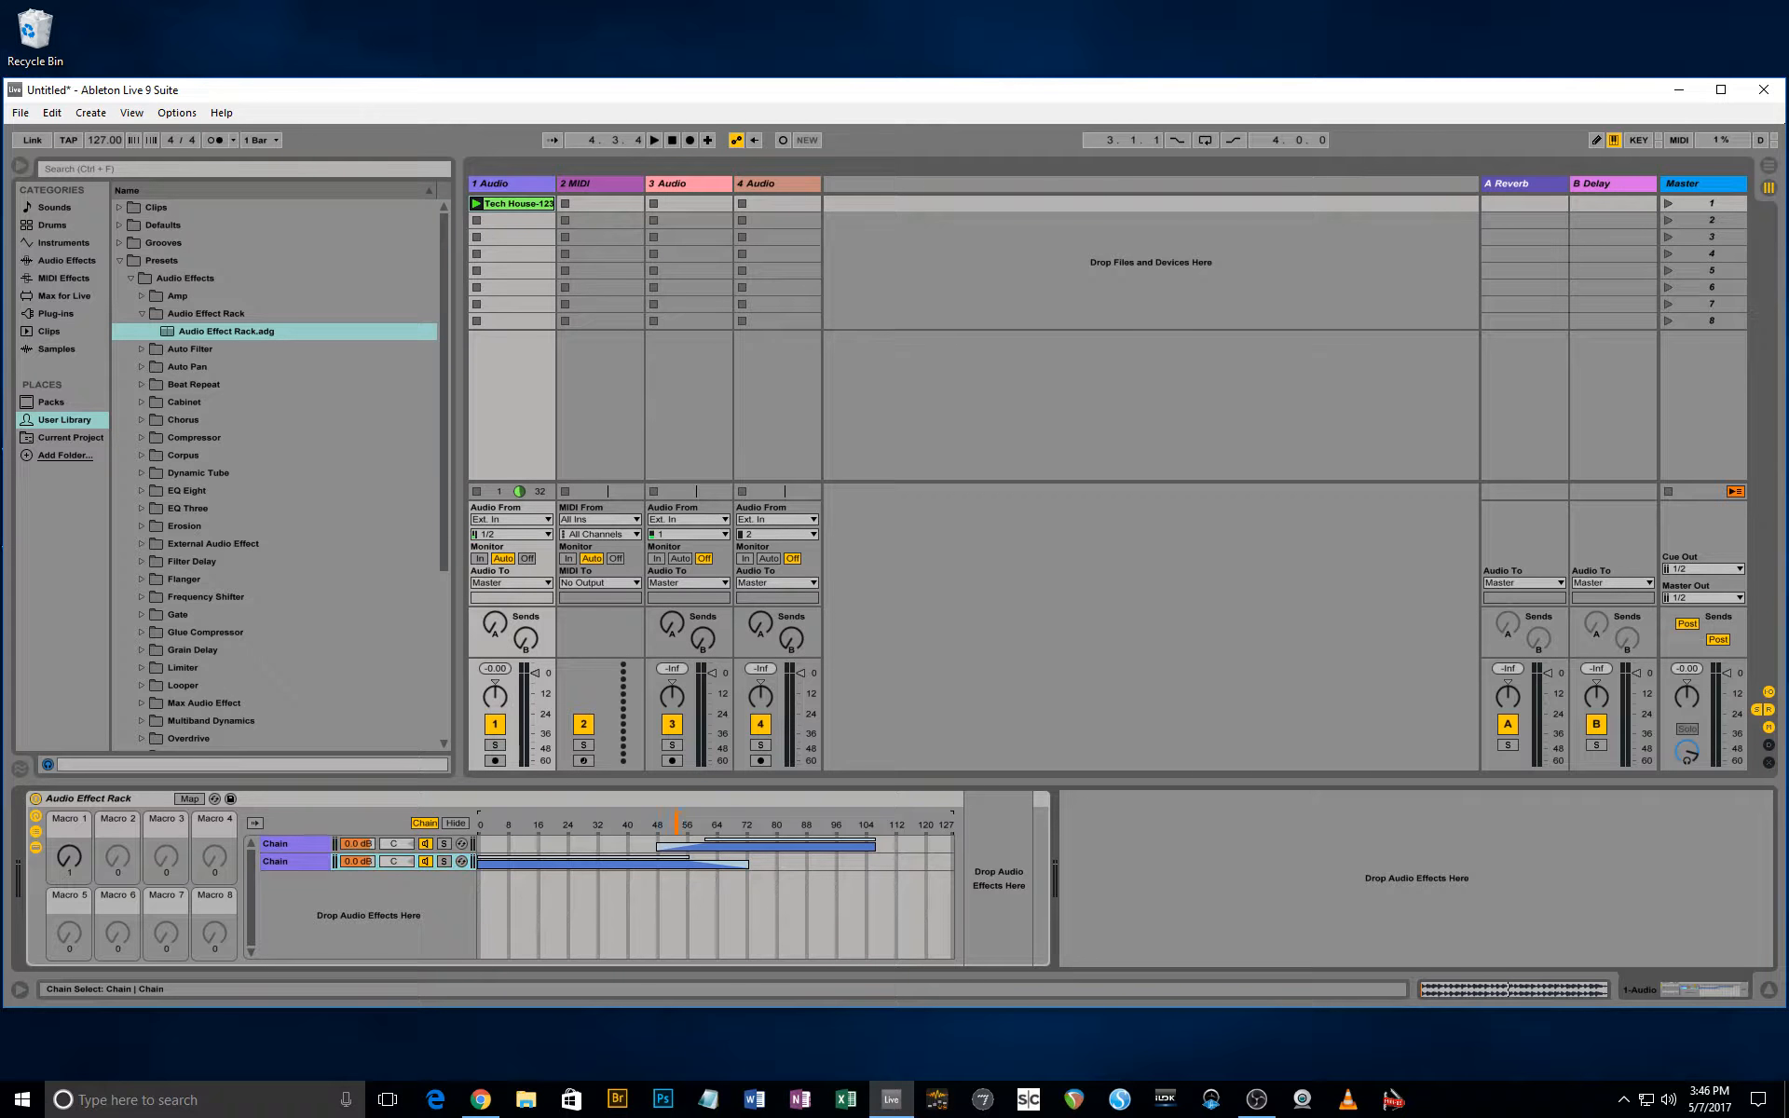
pyautogui.moveTo(679, 832); pyautogui.dragTo(689, 833)
# Show the chain selector's automation in the clip envelopes, with Audio Effect Rack as device and Chain Selector as control.
pyautogui.rightClick(688, 832)
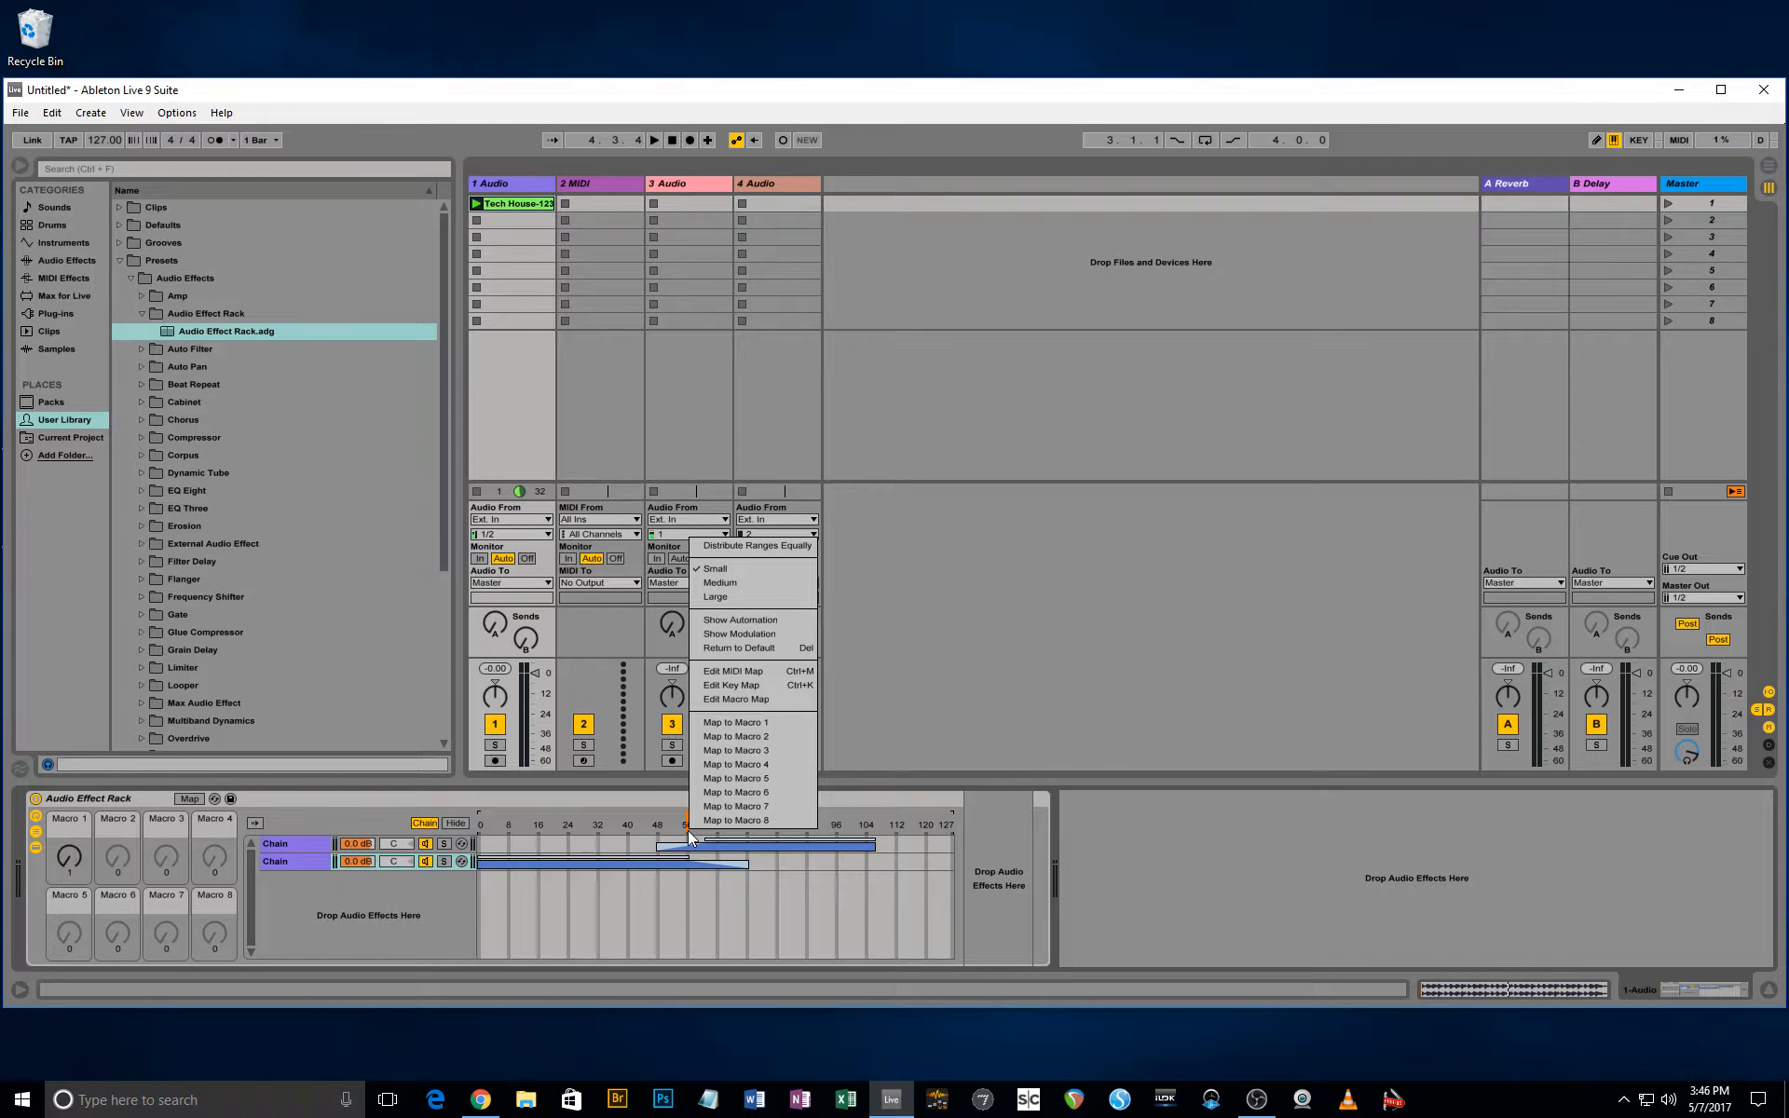
pyautogui.click(721, 620)
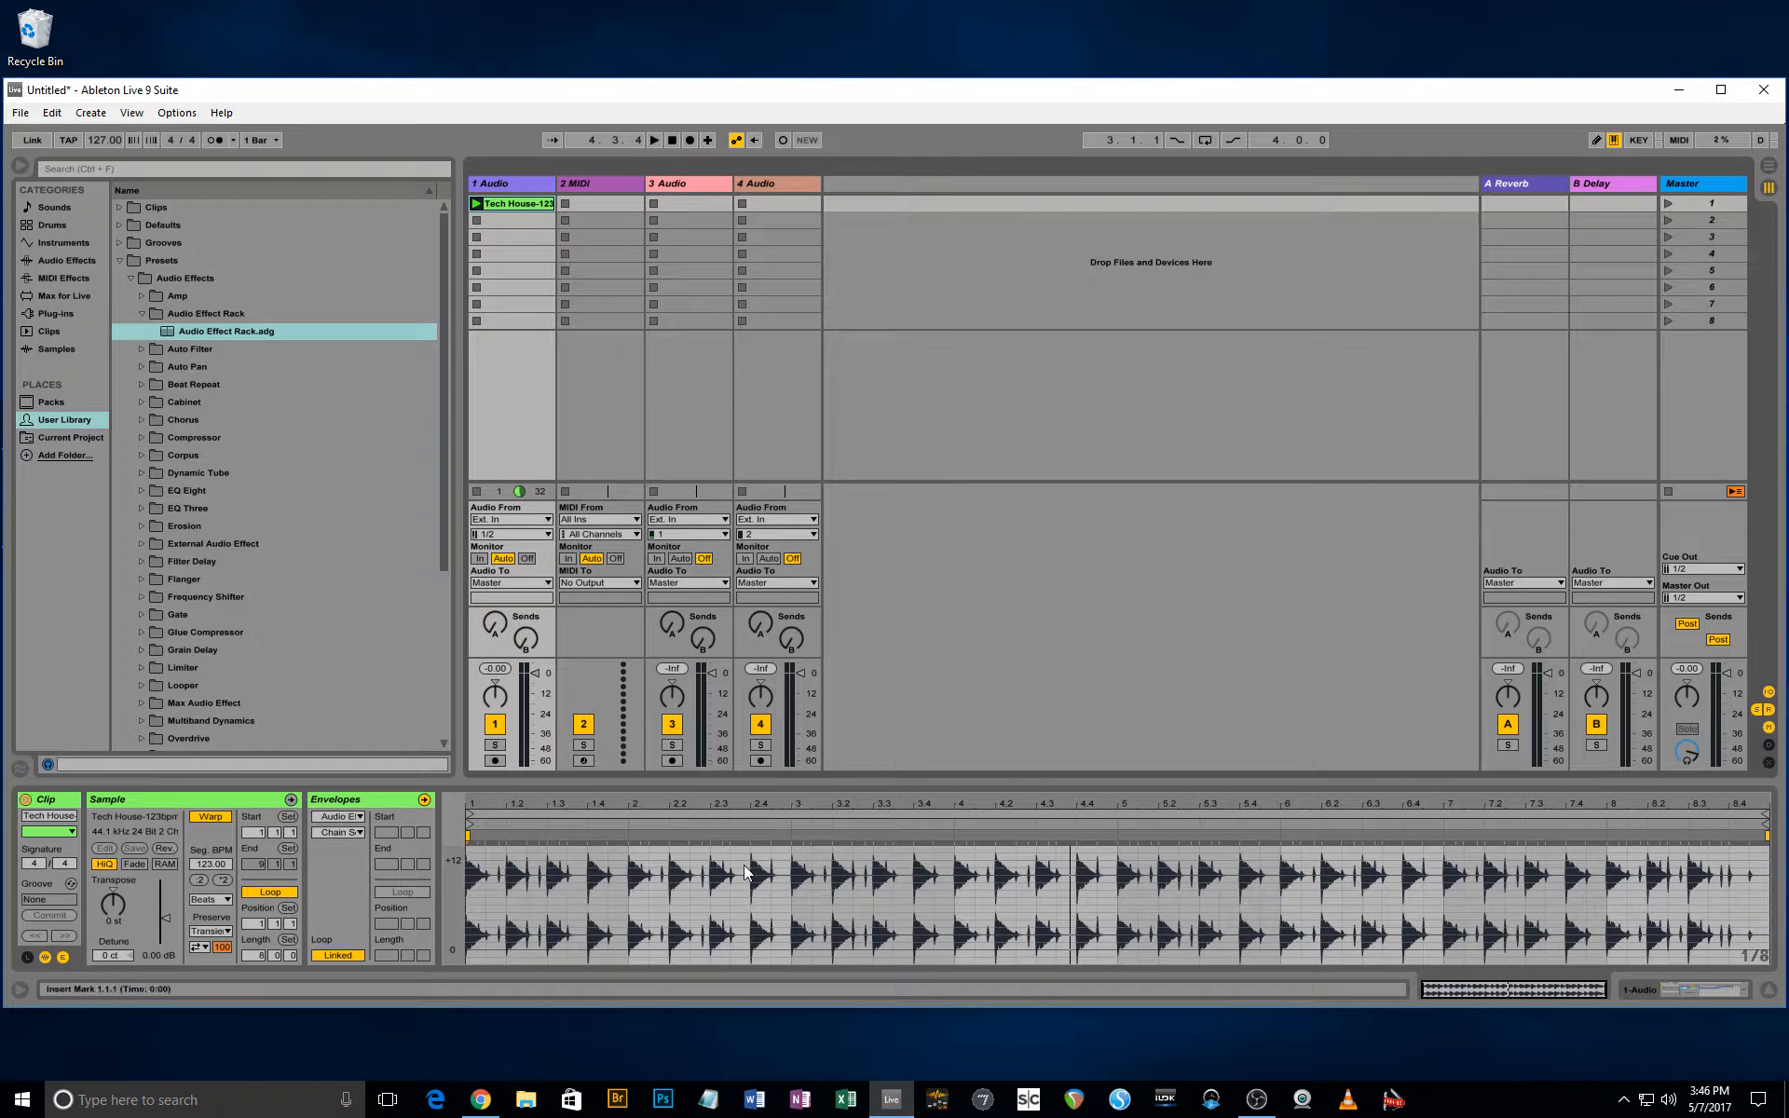
pyautogui.click(338, 817)
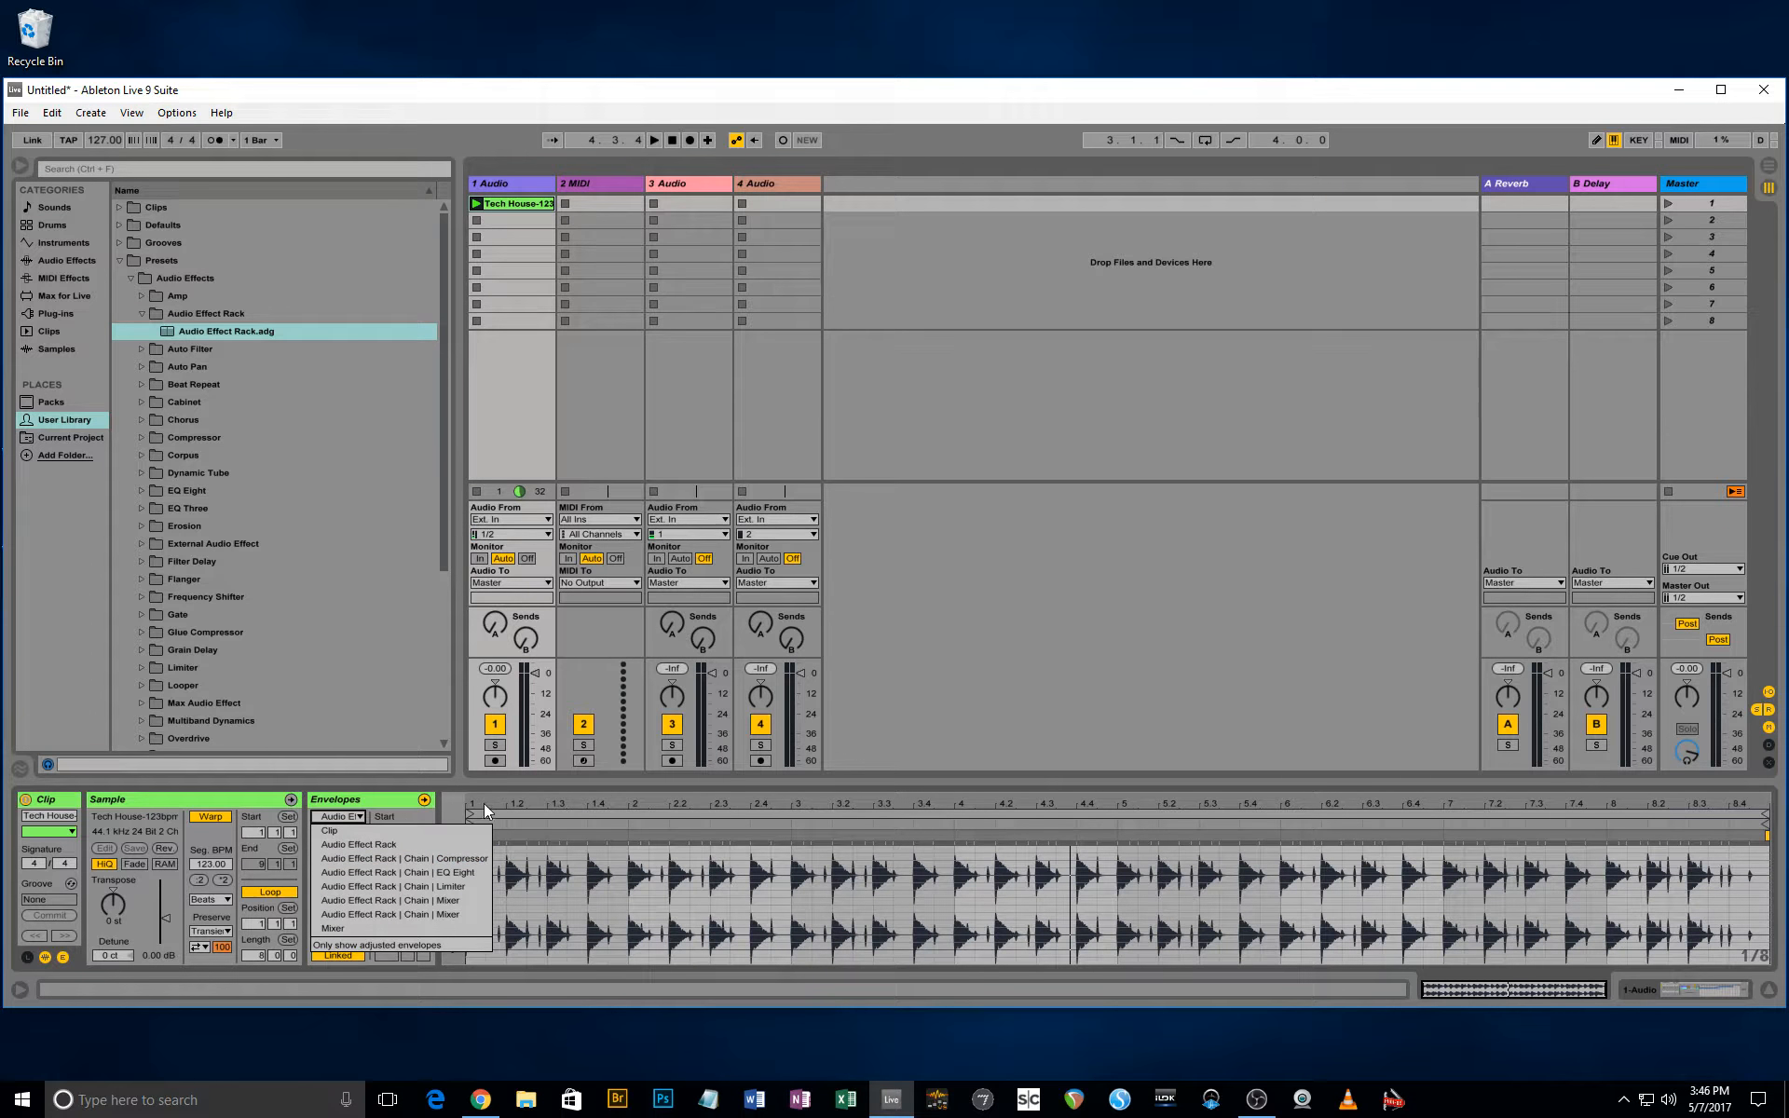
pyautogui.click(411, 804)
pyautogui.click(344, 831)
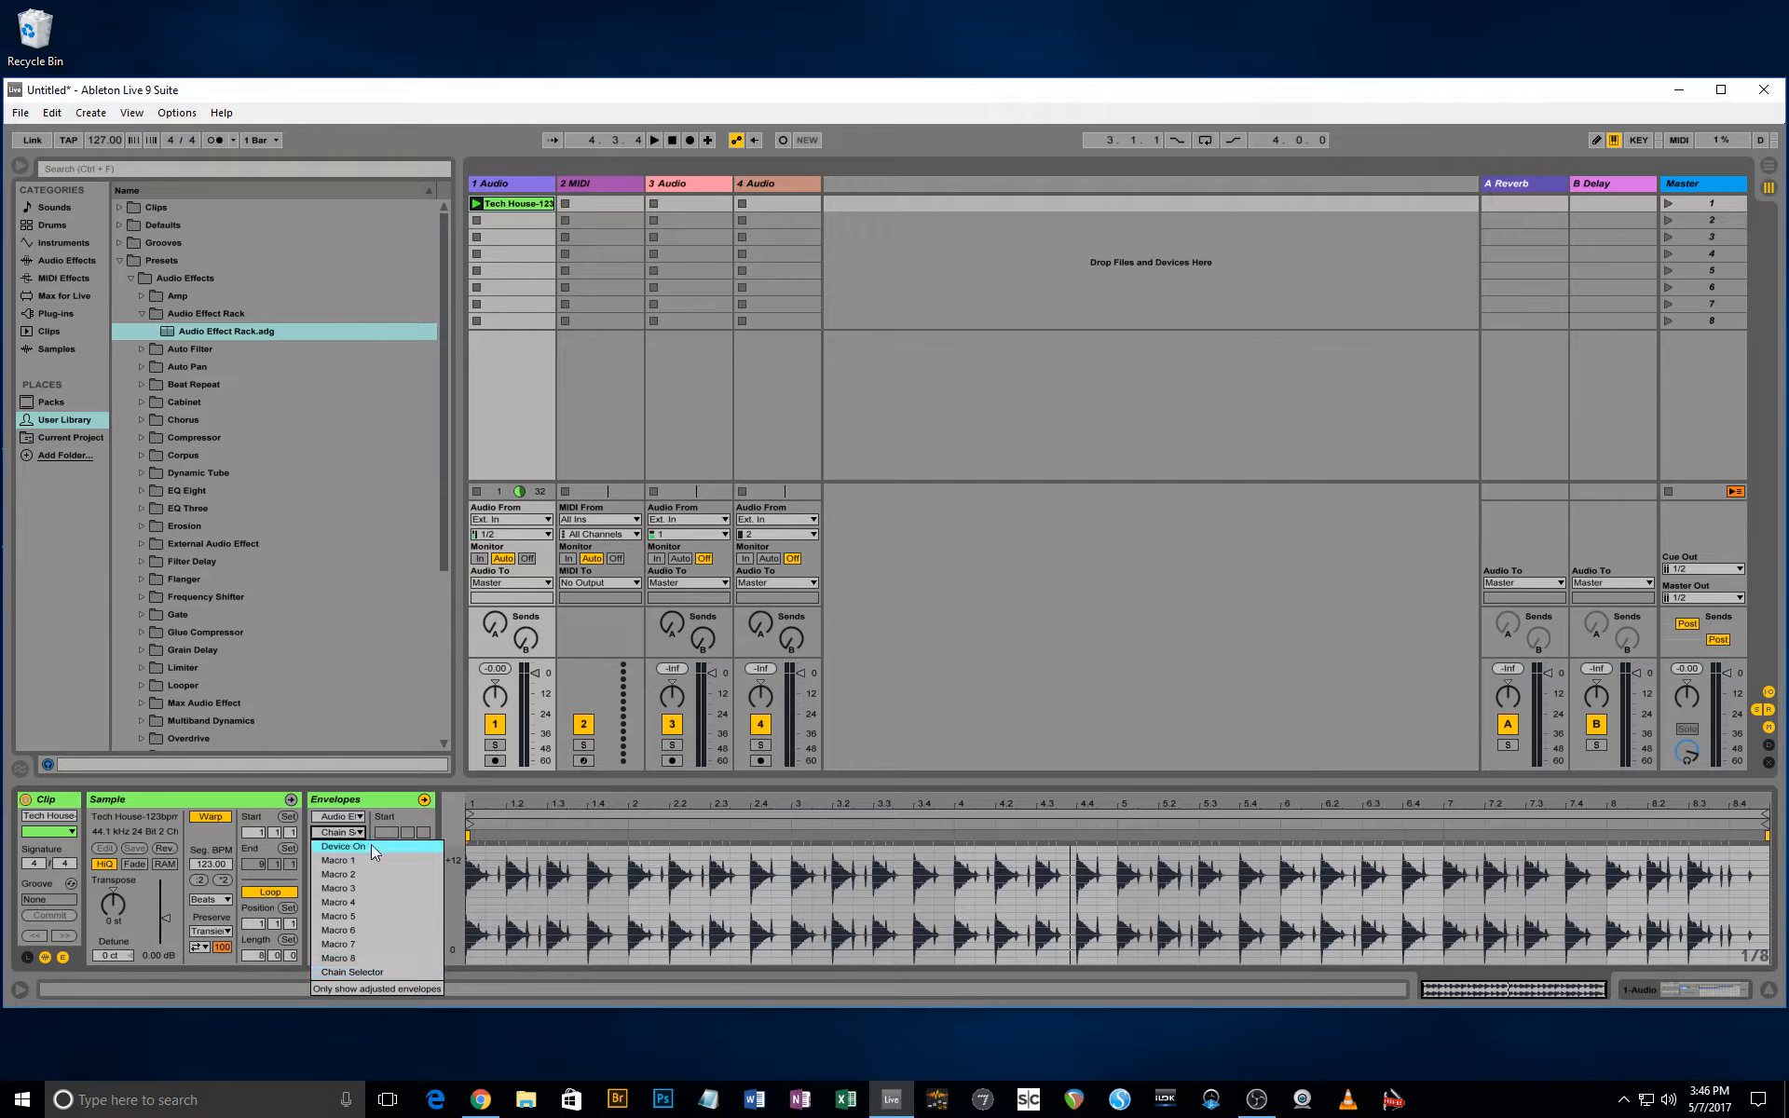
pyautogui.click(349, 972)
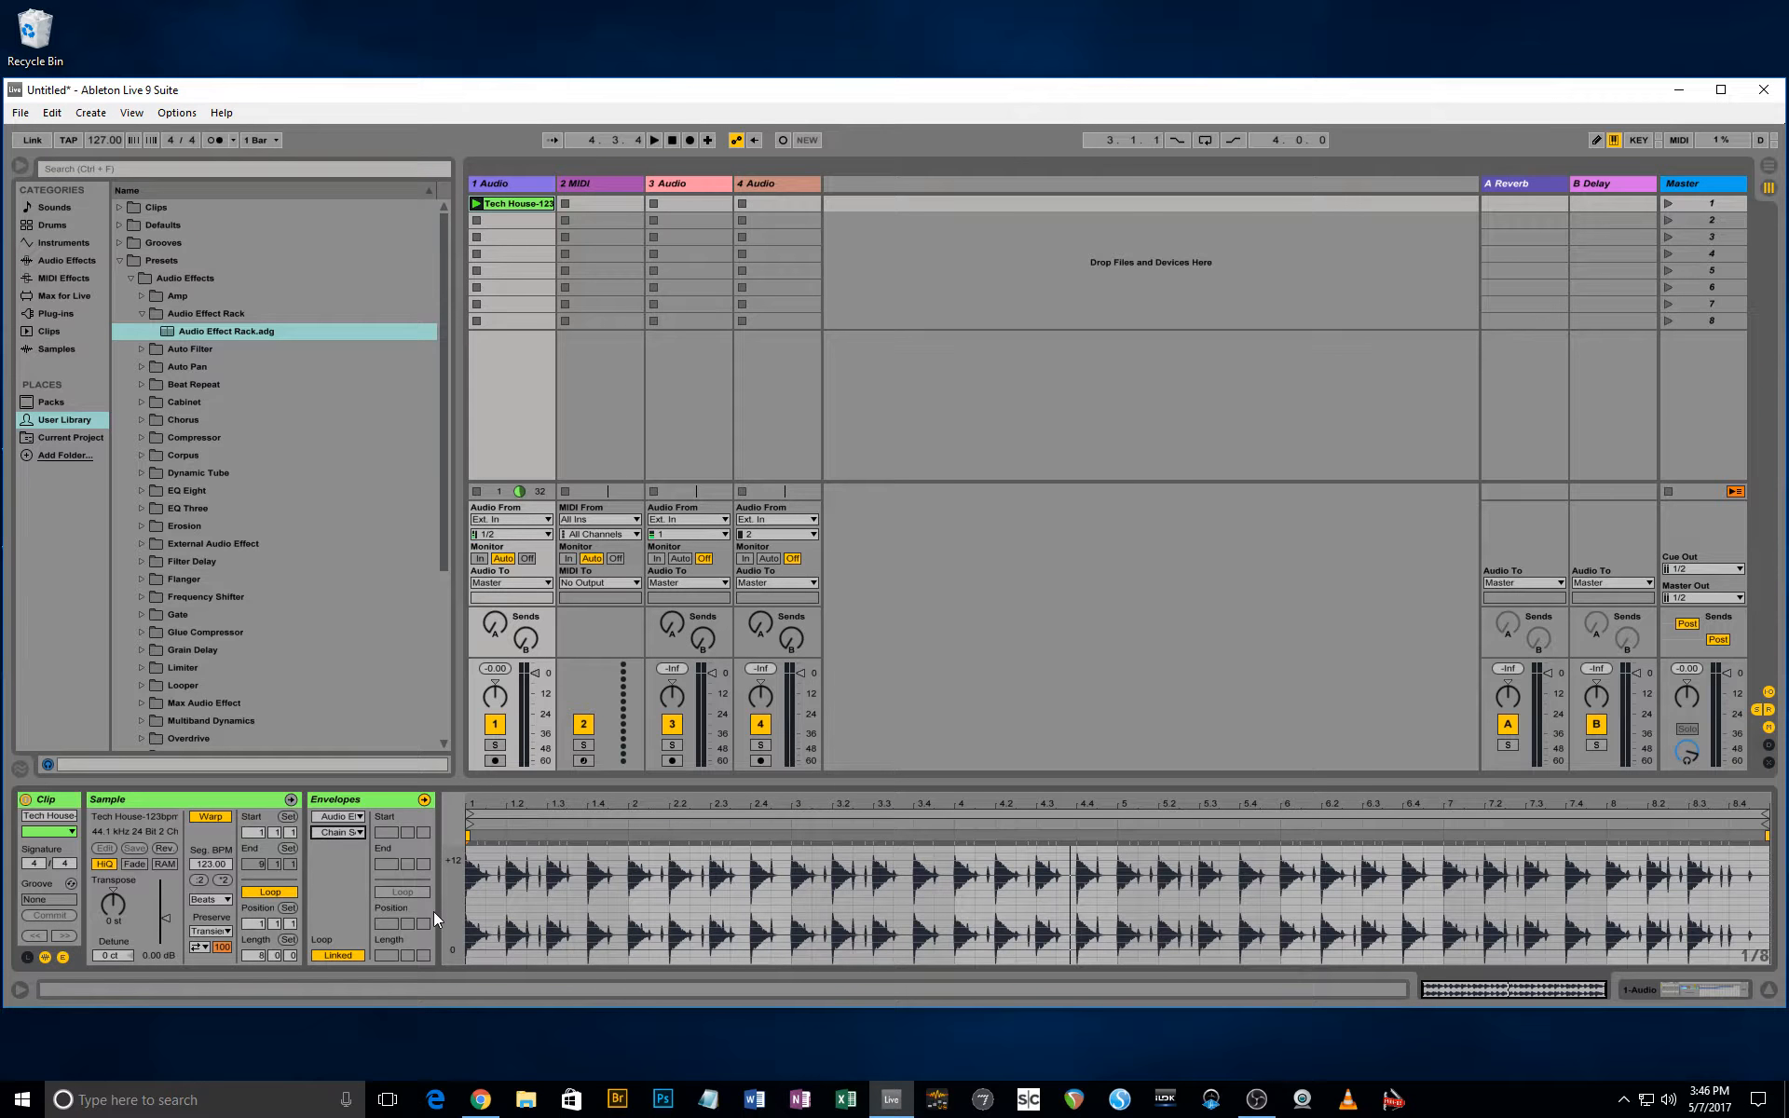
pyautogui.click(346, 814)
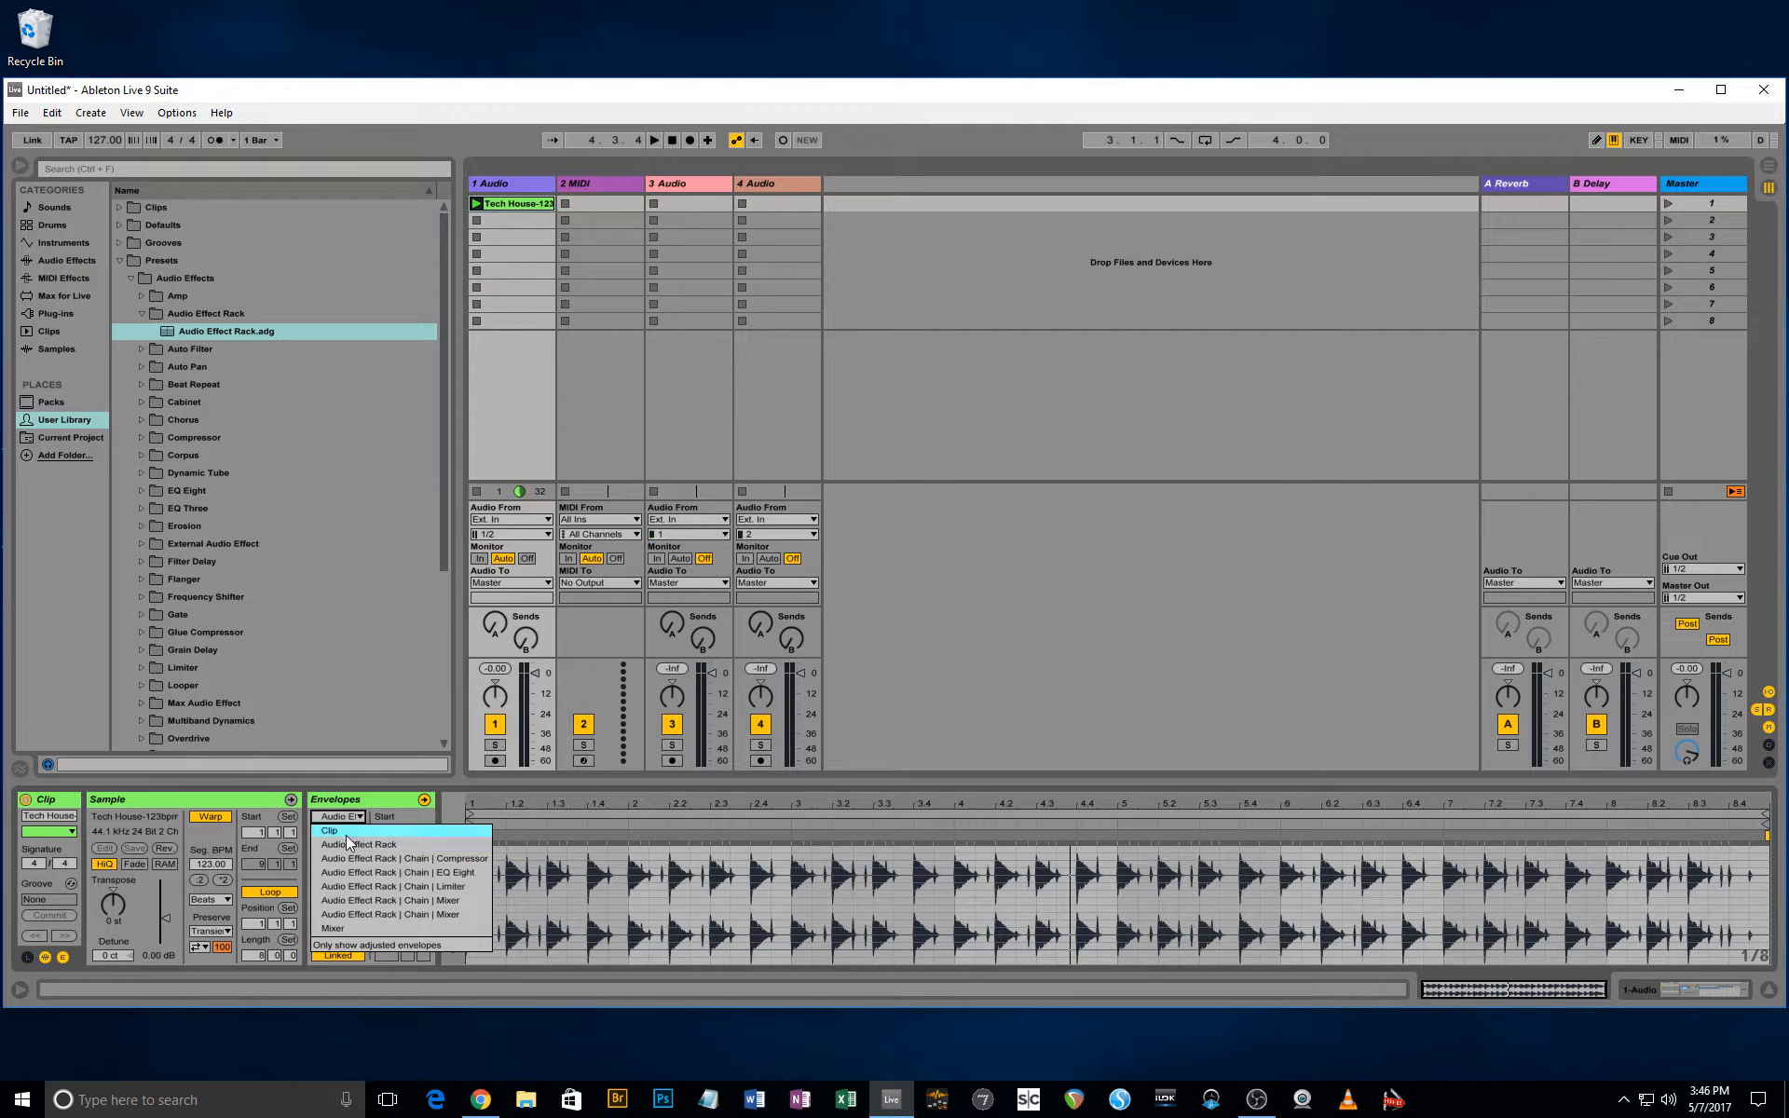
pyautogui.click(347, 841)
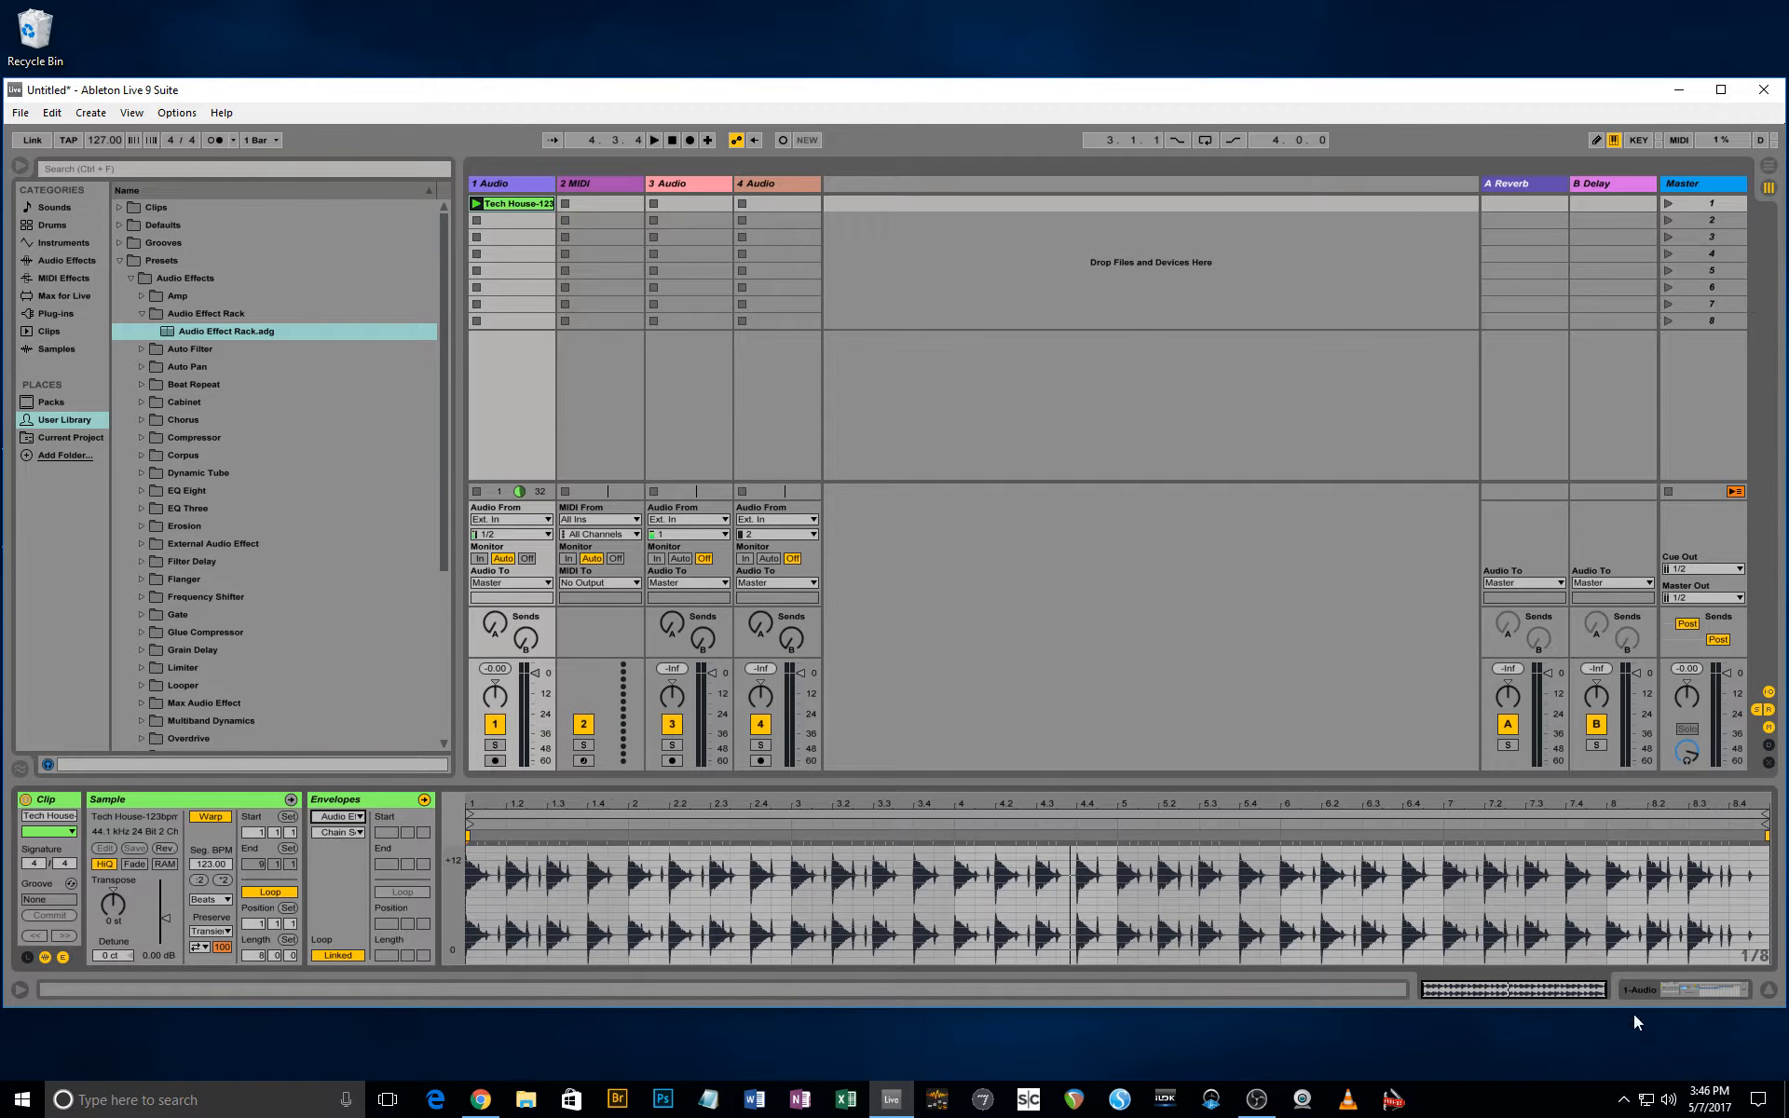
# Draw a stepped chain selector envelope with two rises and falls across the Tech House clip.
pyautogui.click(1677, 986)
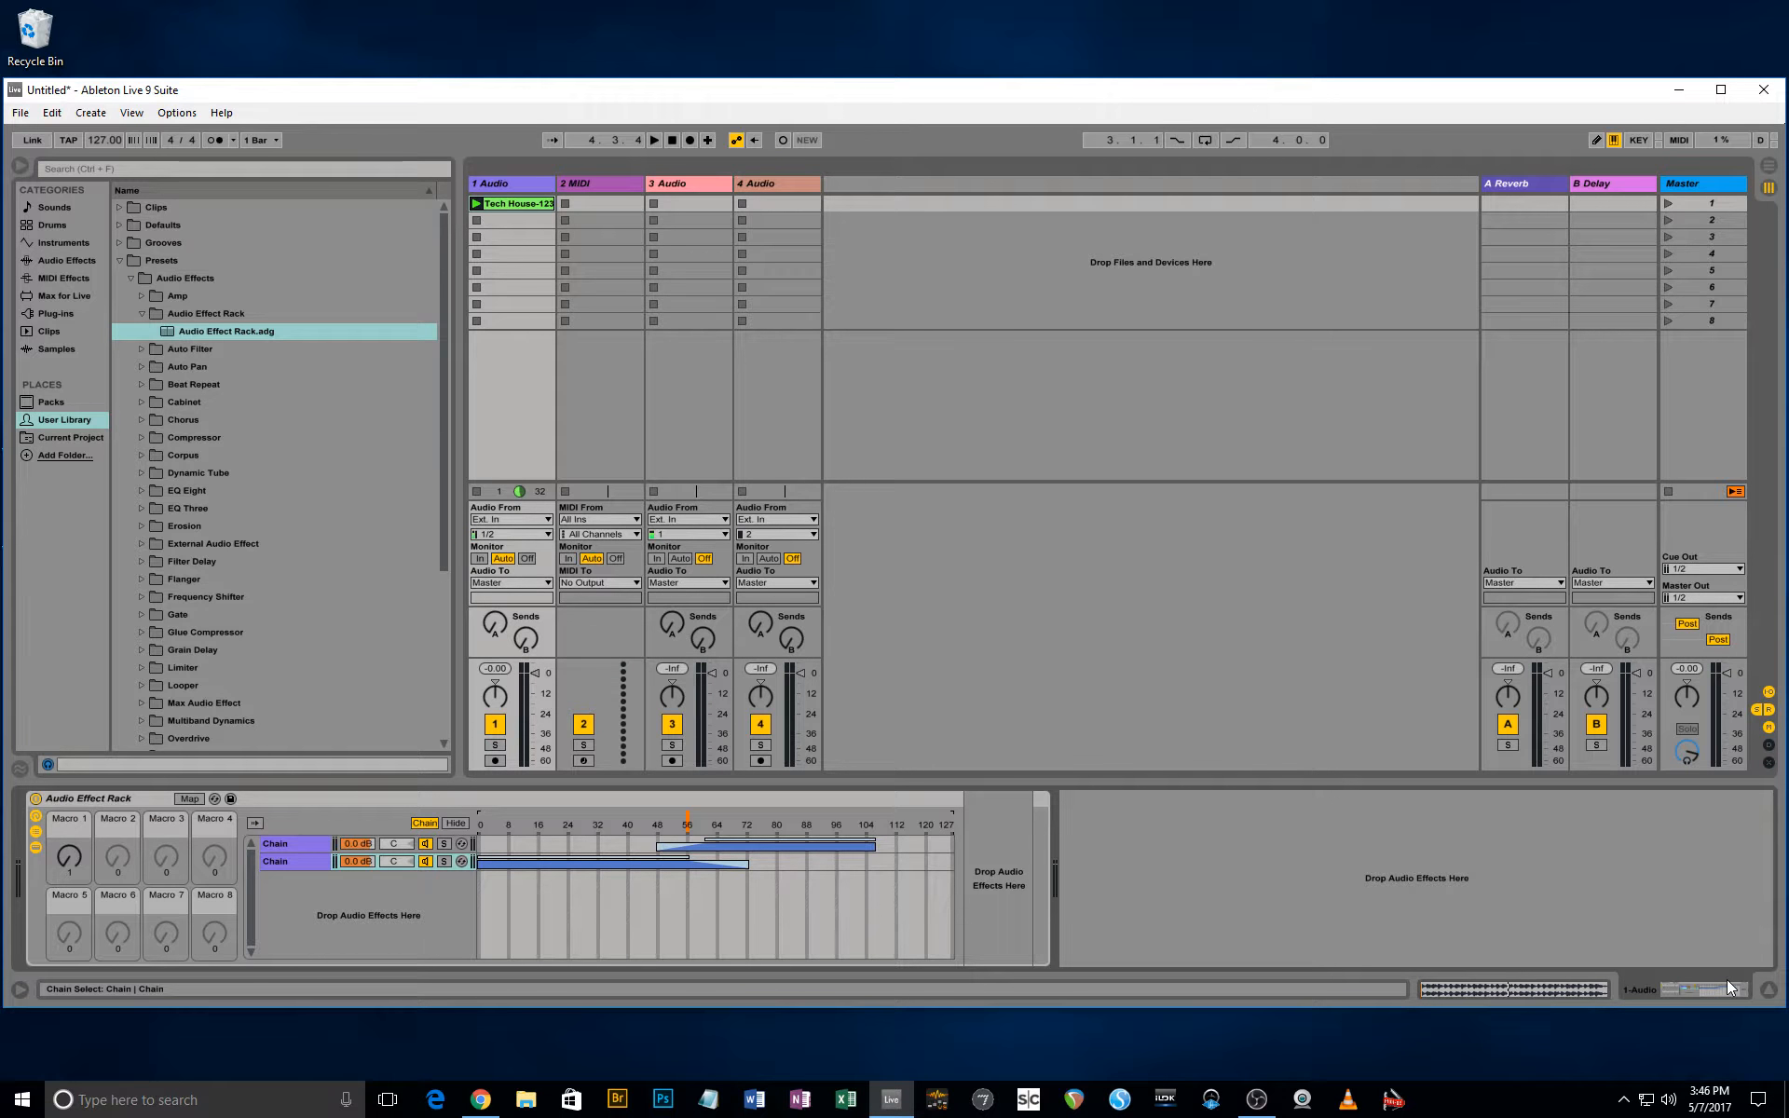
pyautogui.click(1692, 978)
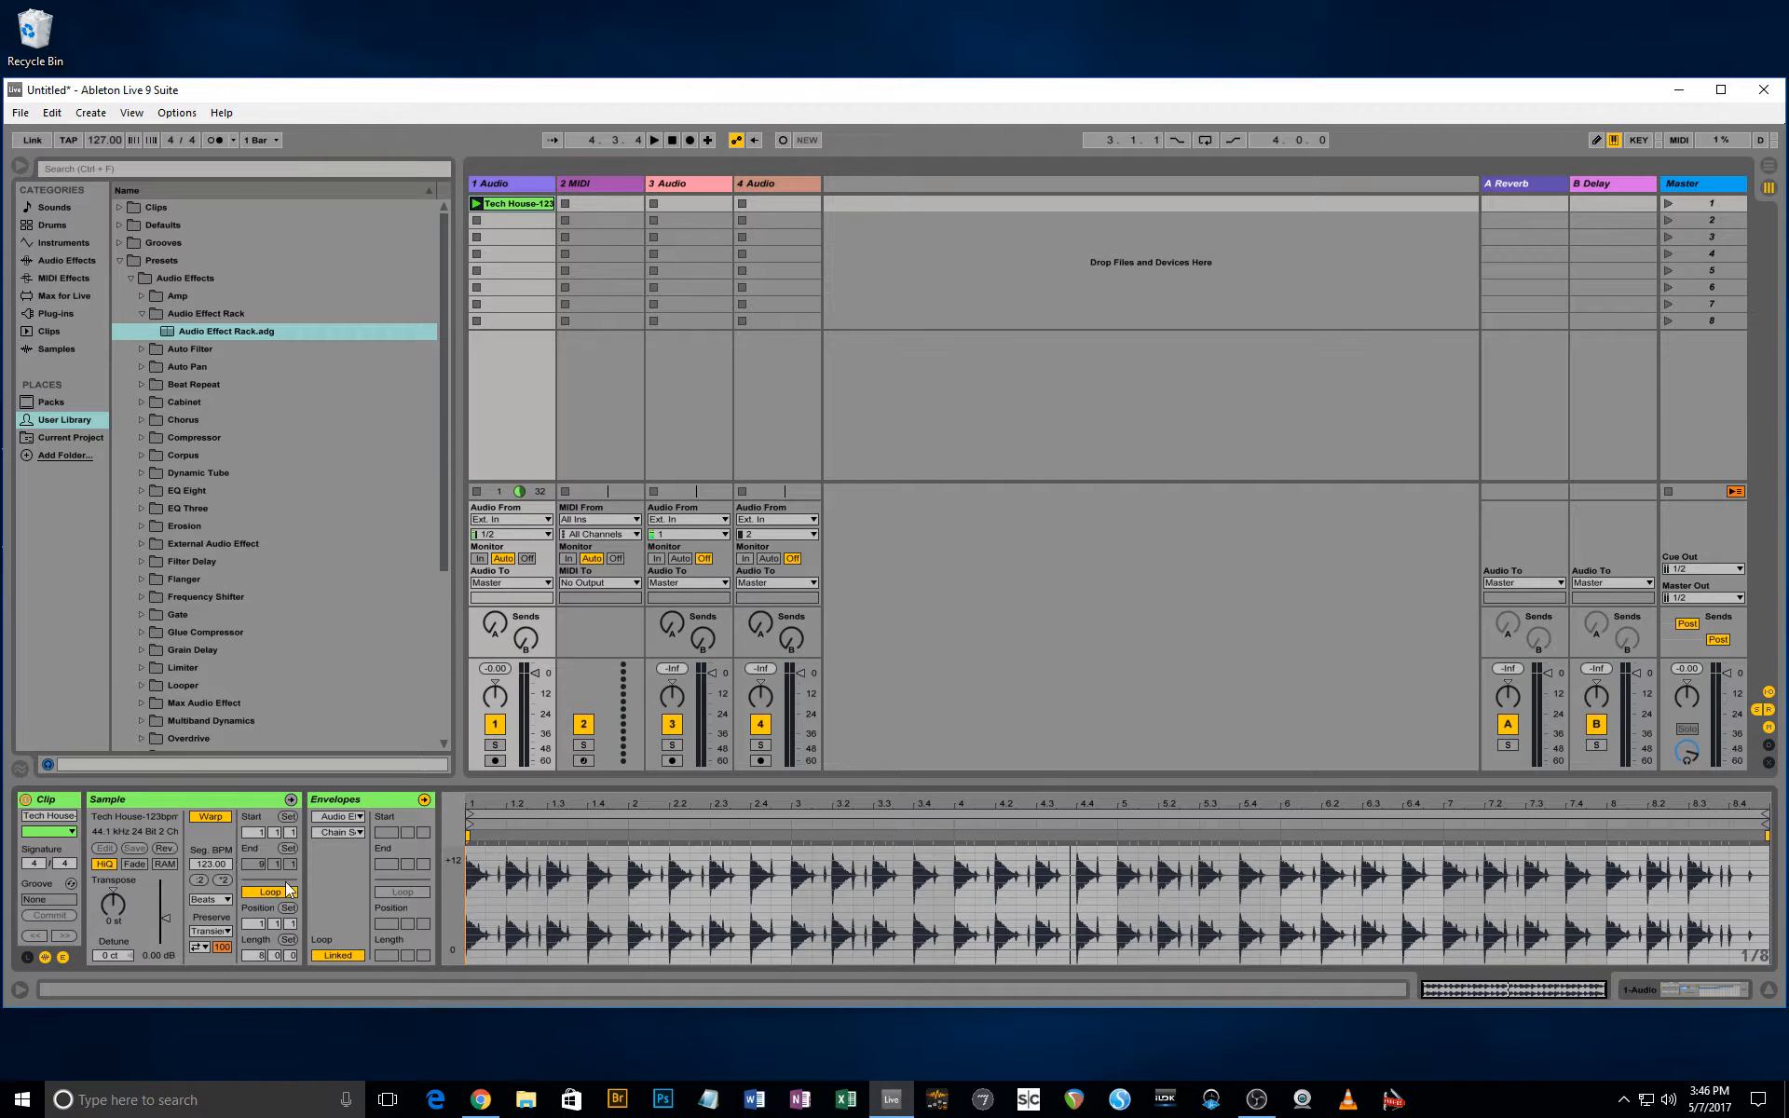
pyautogui.click(478, 948)
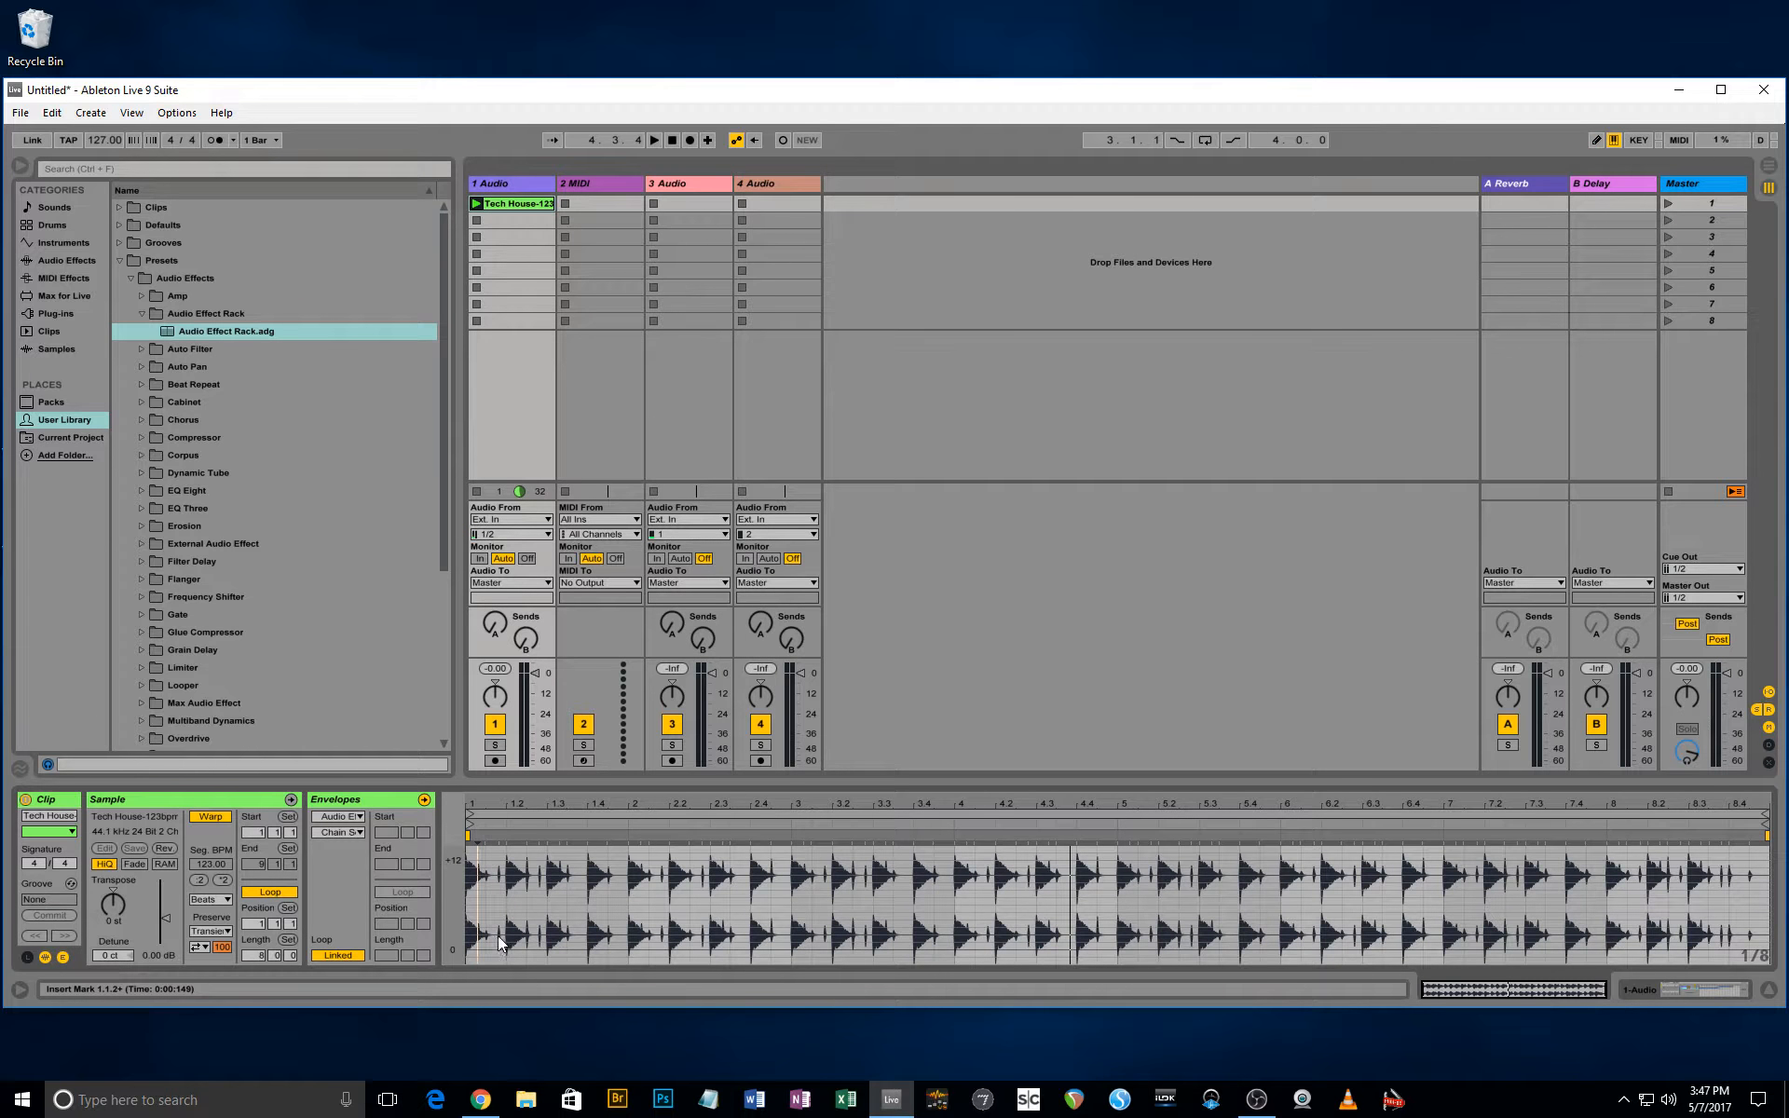
pyautogui.hotkey('ctrl', 'b')
pyautogui.moveTo(483, 939)
pyautogui.mouseDown()
pyautogui.moveTo(730, 845)
pyautogui.moveTo(857, 939)
pyautogui.moveTo(1249, 848)
pyautogui.moveTo(1626, 939)
pyautogui.moveTo(1723, 935)
pyautogui.mouseUp()
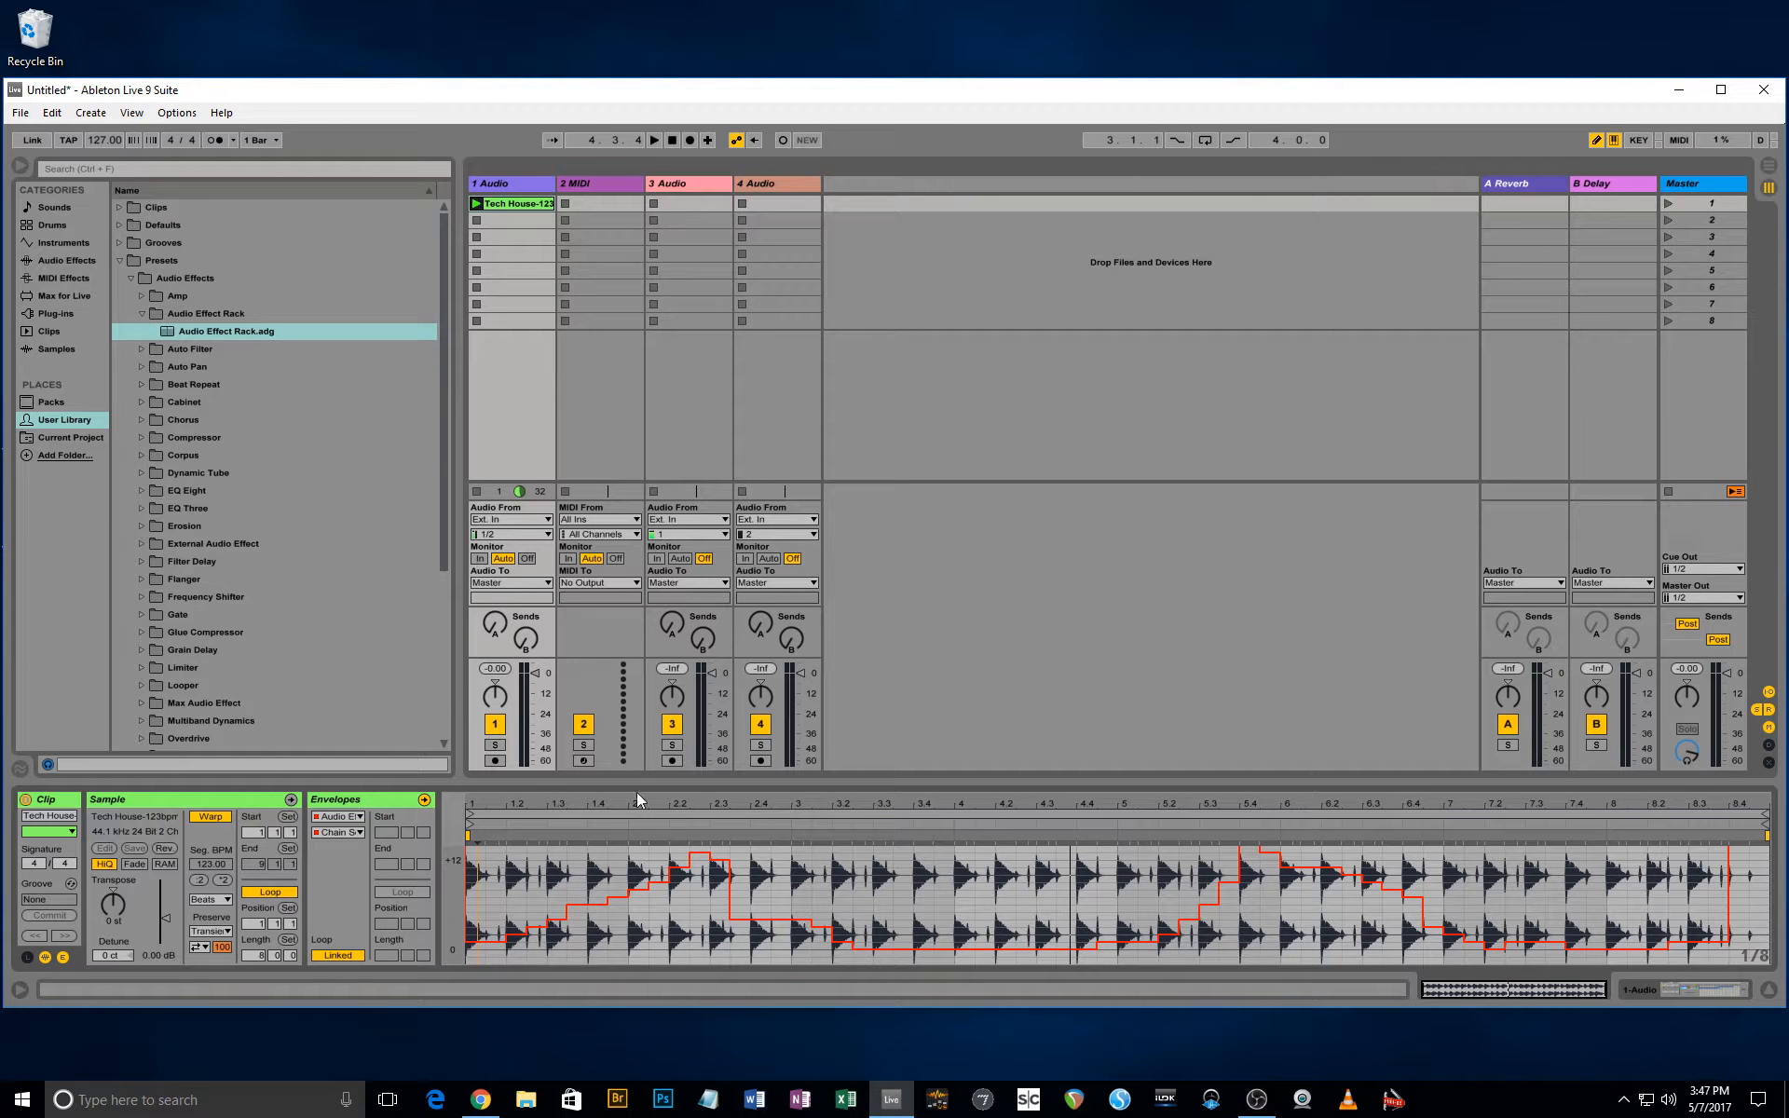
# Launch the Tech House clip and watch the chain selector follow its envelope in the rack.
pyautogui.click(475, 203)
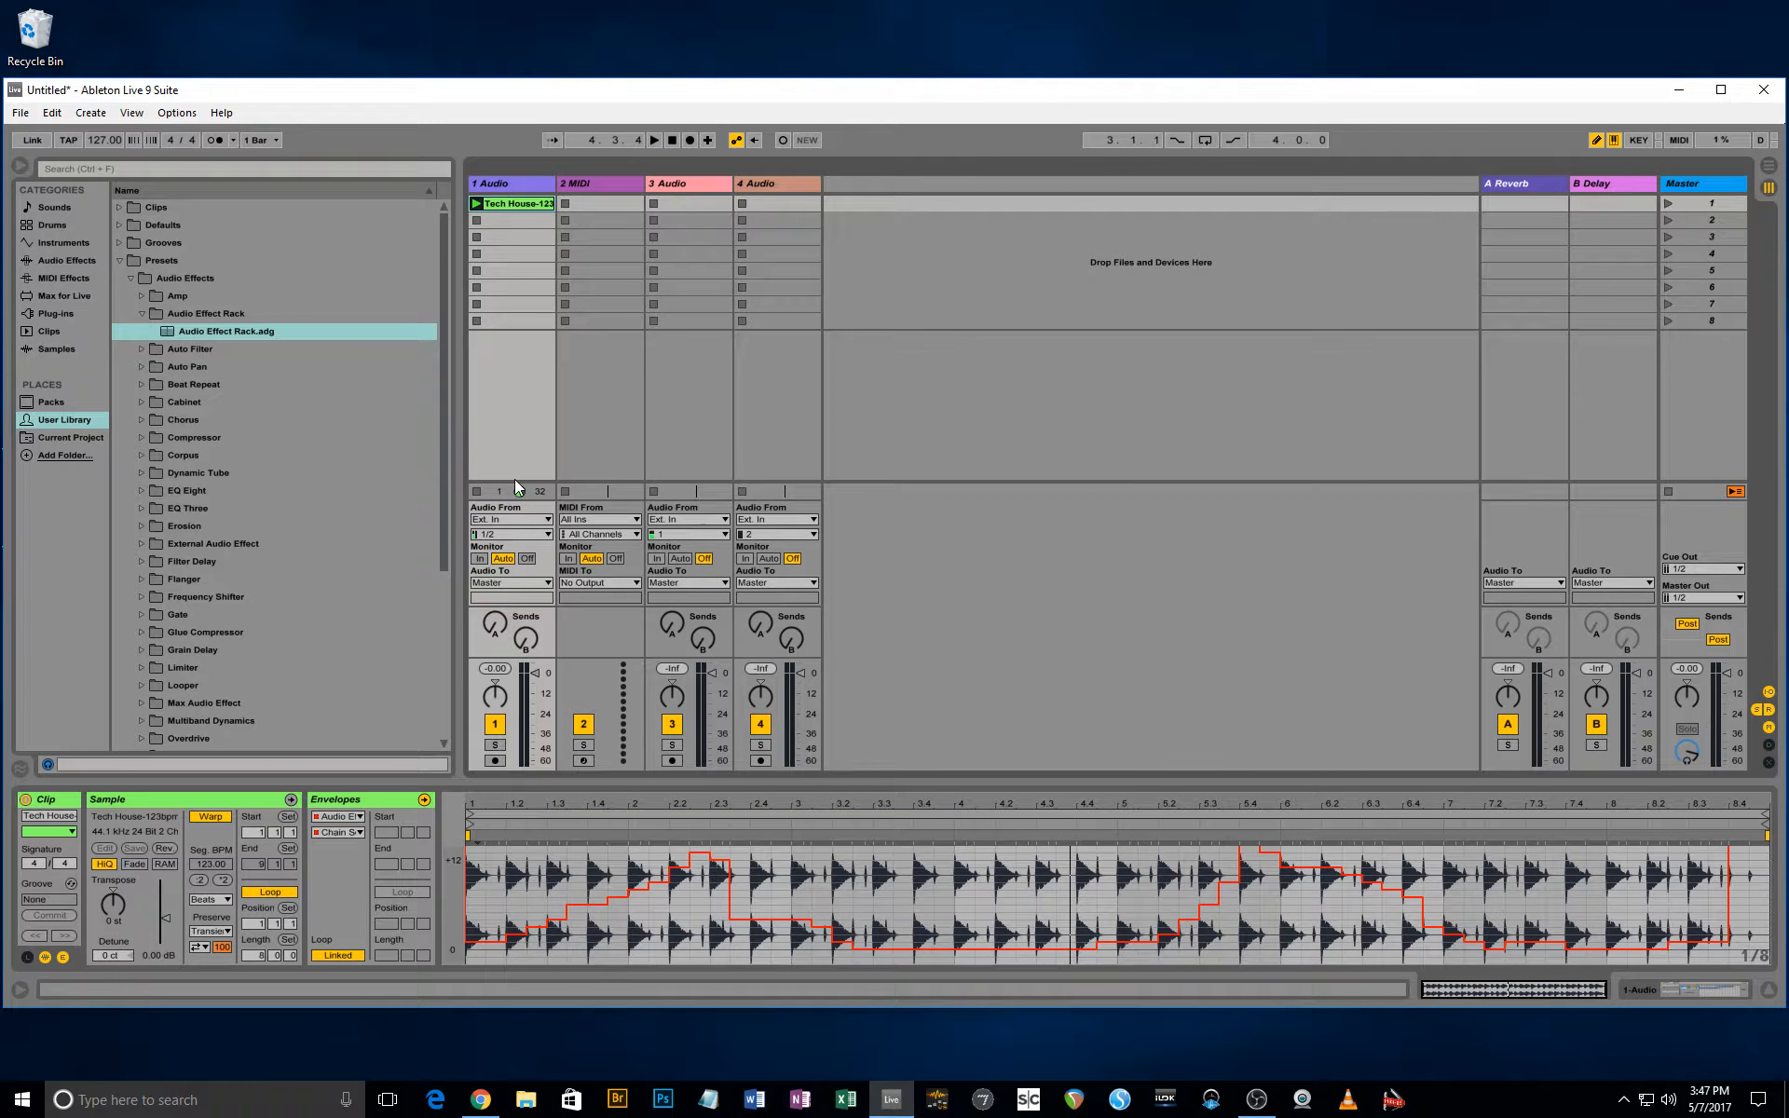
pyautogui.click(477, 204)
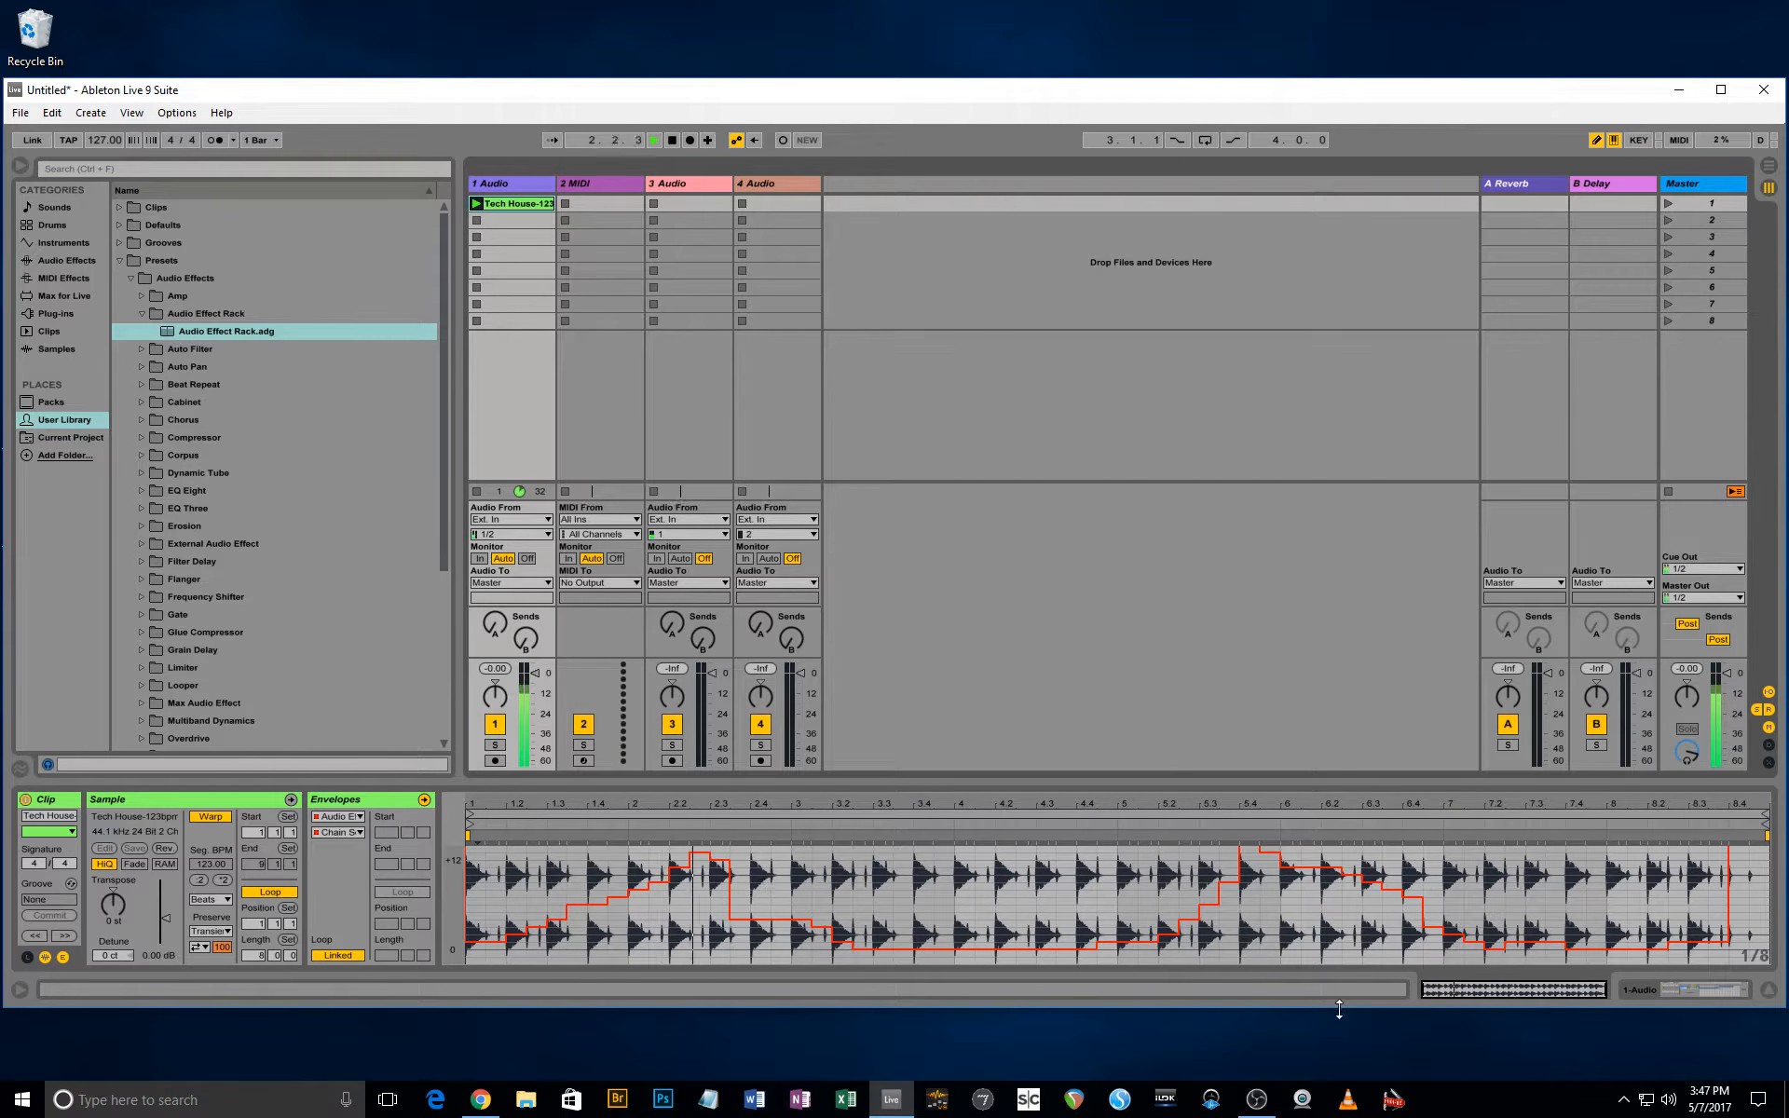
pyautogui.click(1674, 991)
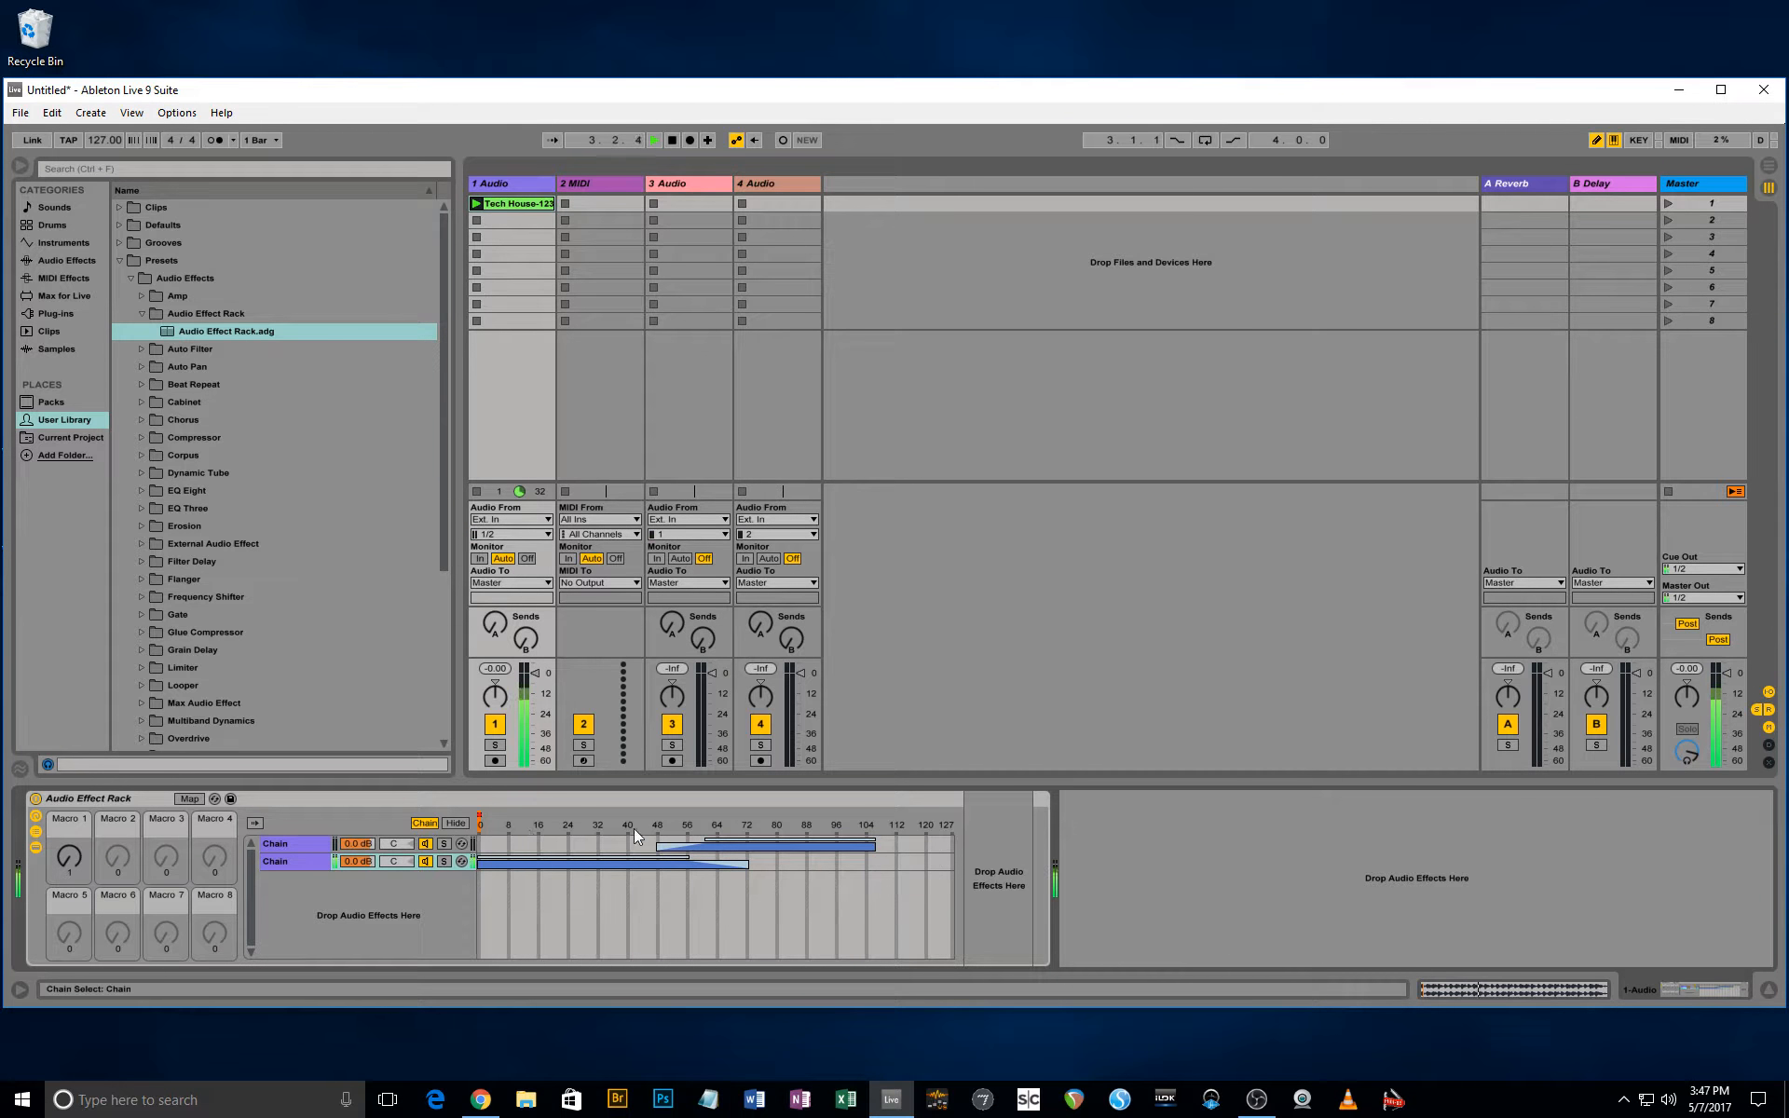
# Shift the first chain's zone to about 0 to 59, shorten the second chain's zone to about 10, and stop playback.
pyautogui.click(479, 826)
pyautogui.click(487, 825)
pyautogui.moveTo(715, 847); pyautogui.dragTo(540, 847)
pyautogui.click(483, 826)
pyautogui.moveTo(746, 865)
pyautogui.mouseDown()
pyautogui.moveTo(516, 865)
pyautogui.moveTo(509, 825)
pyautogui.mouseUp()
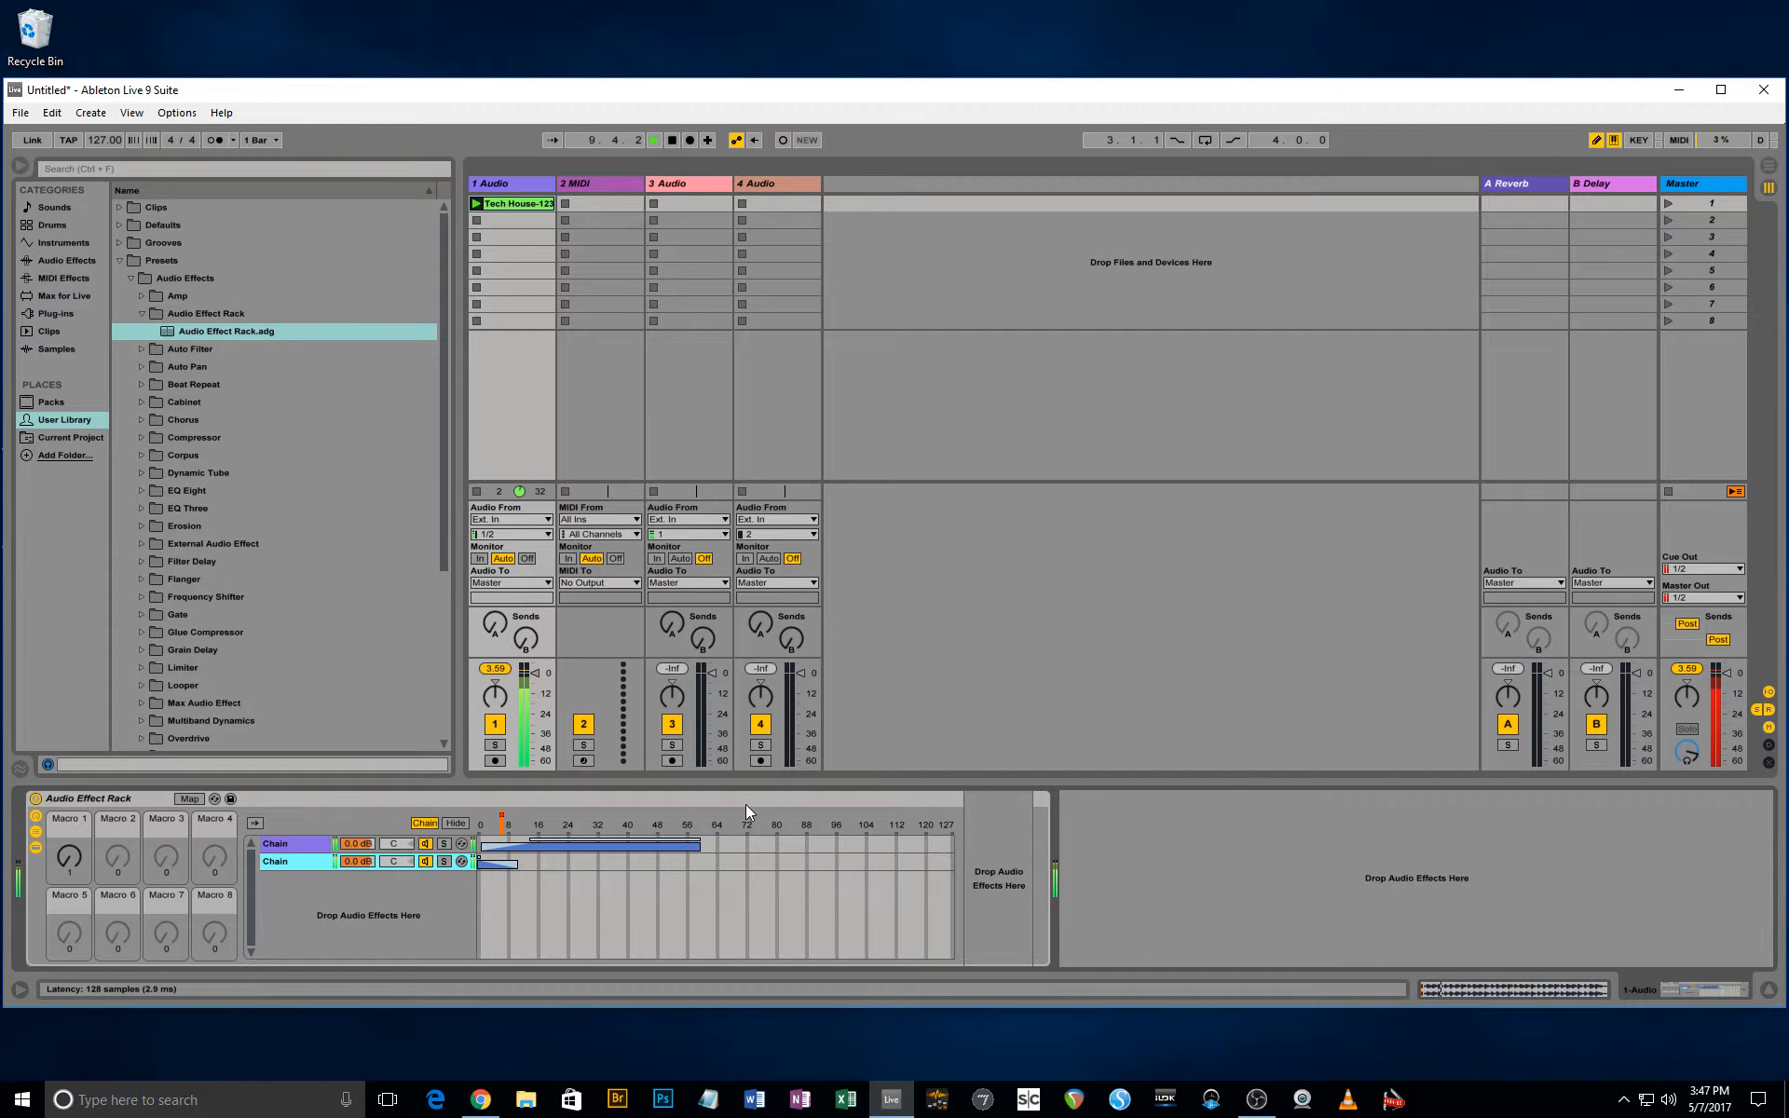
pyautogui.press('space')
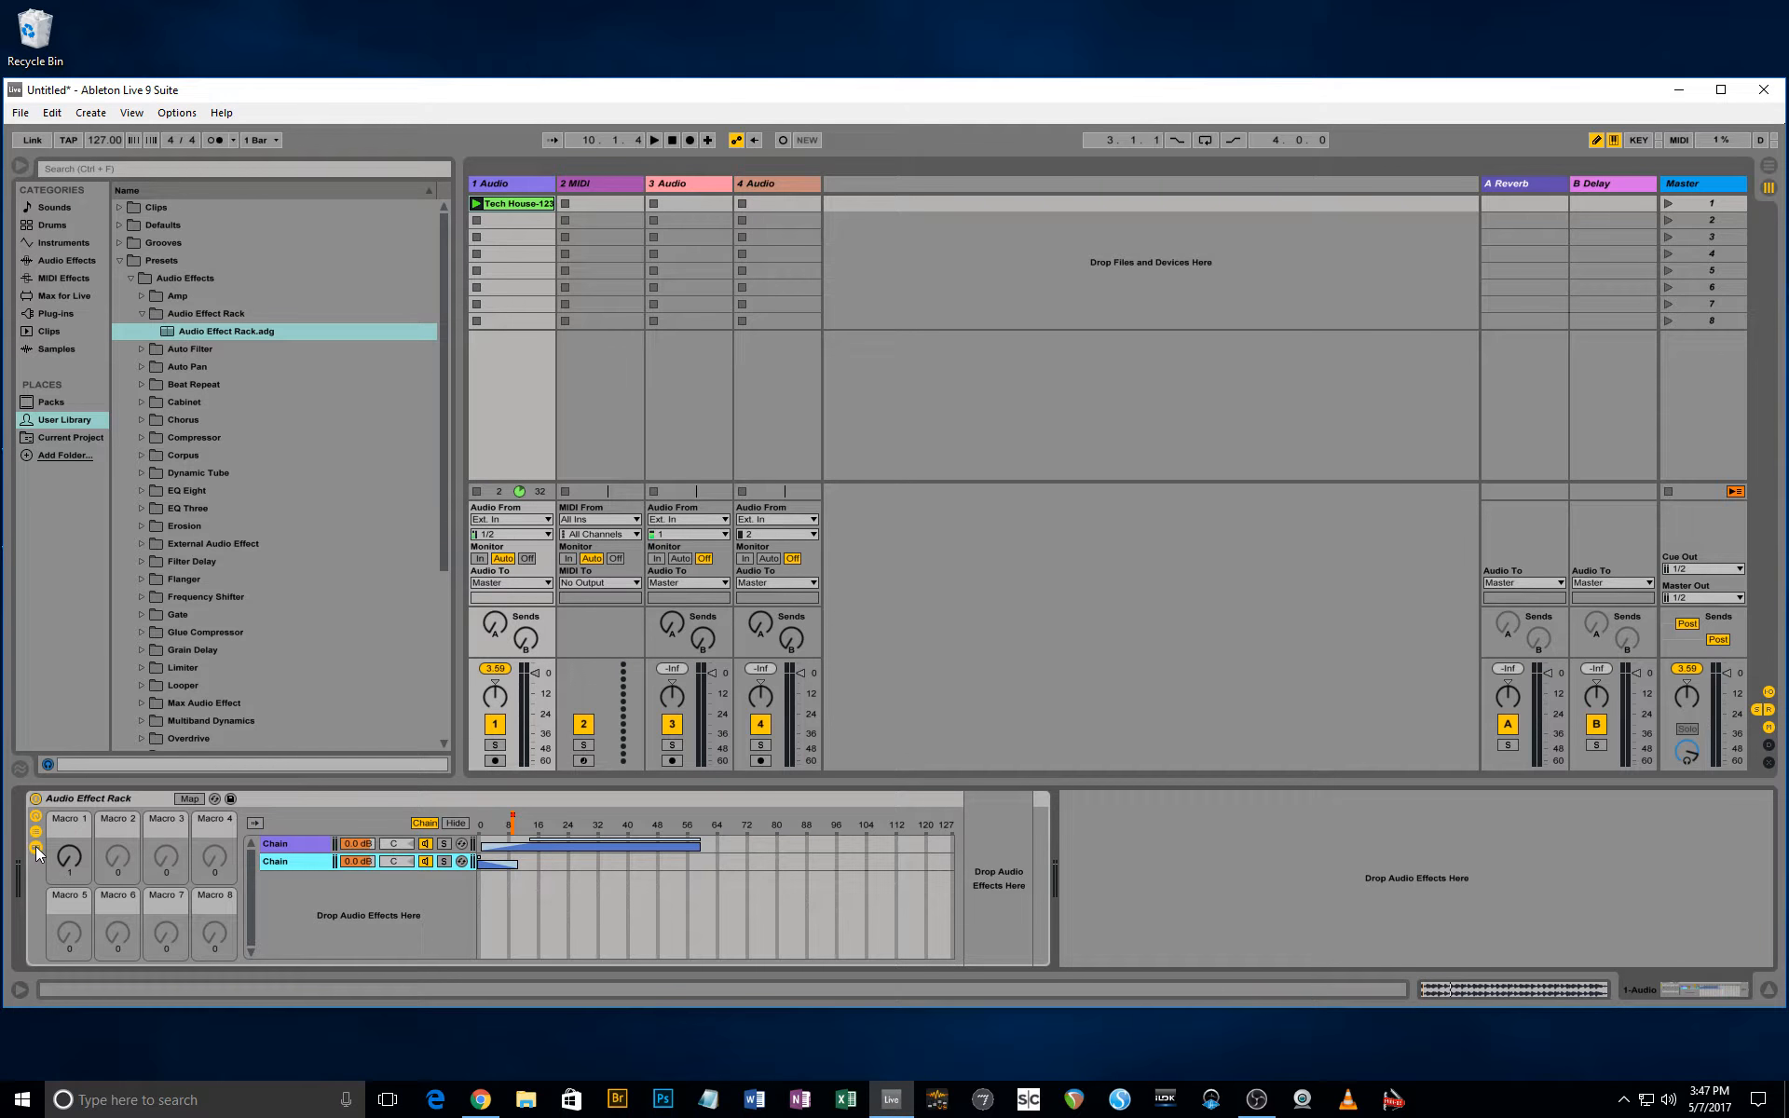
# Select the first chain, and fold the Audio Effect Rack to a narrow strip before restoring its full view.
pyautogui.press('Up')
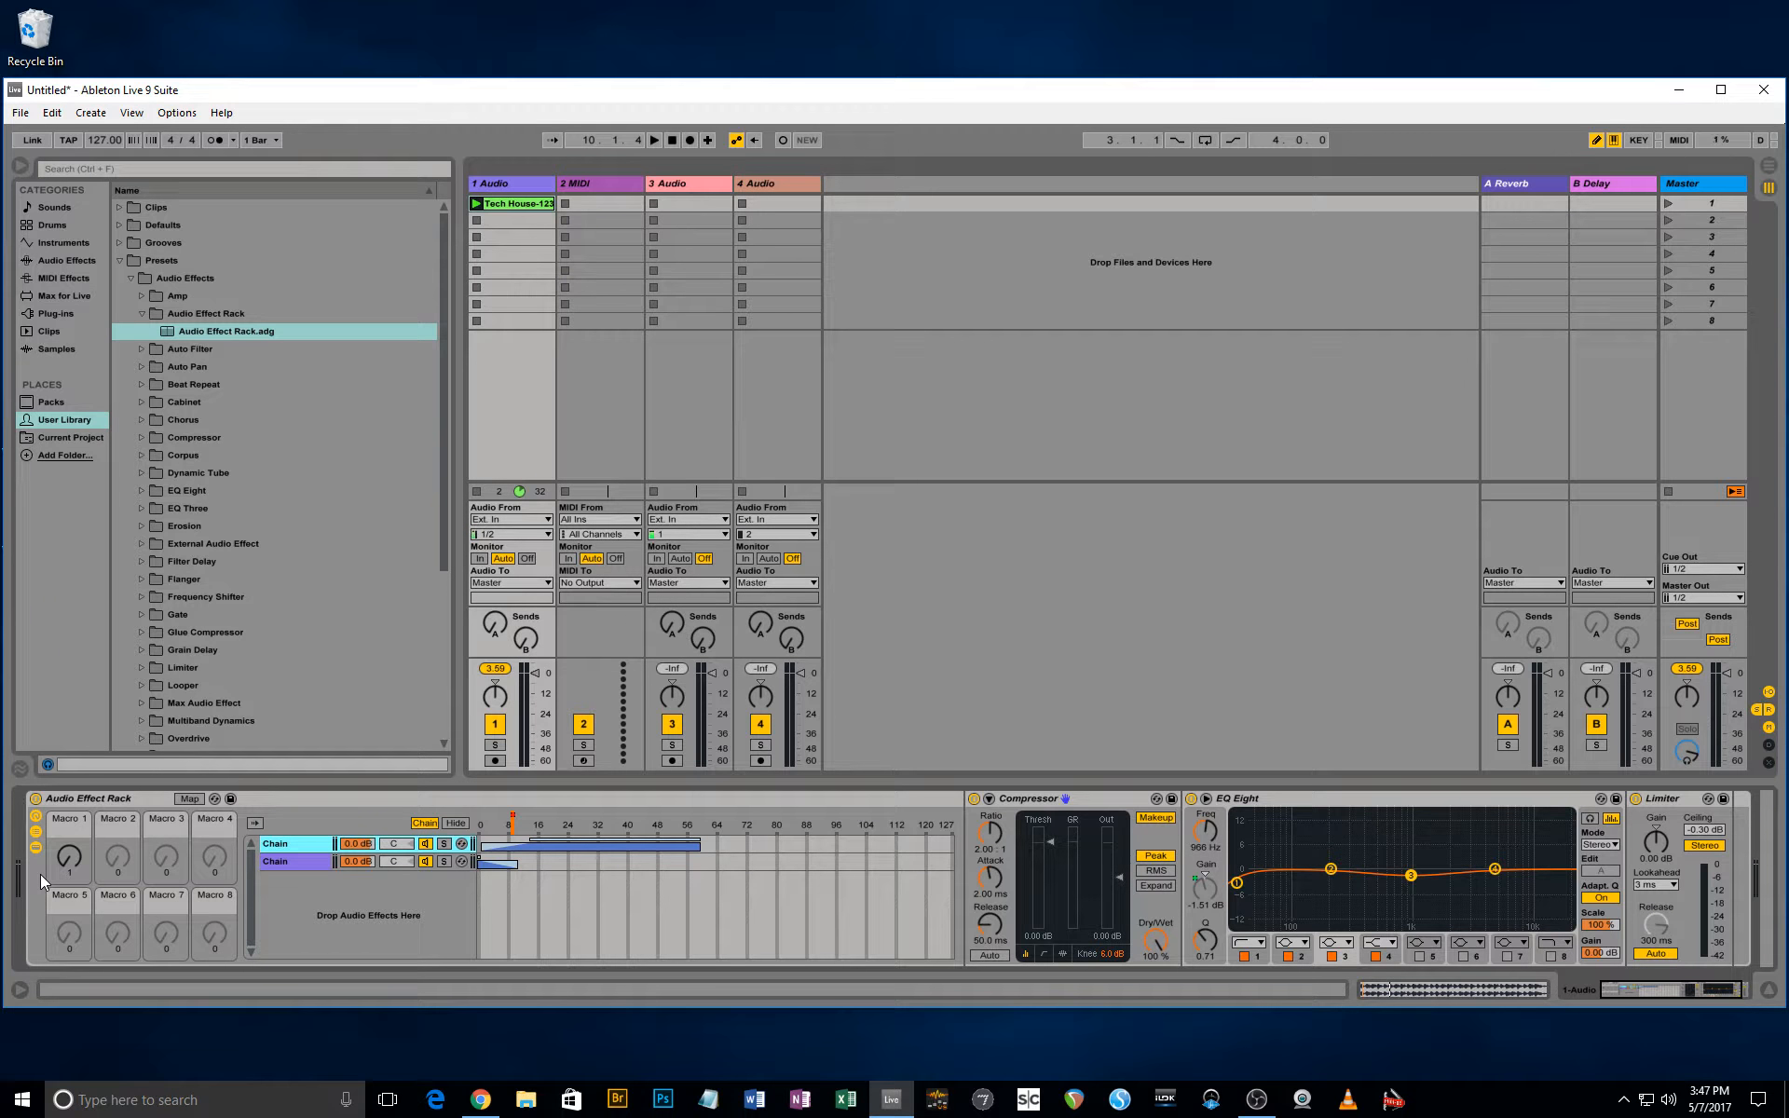
pyautogui.click(97, 801)
pyautogui.doubleClick(97, 802)
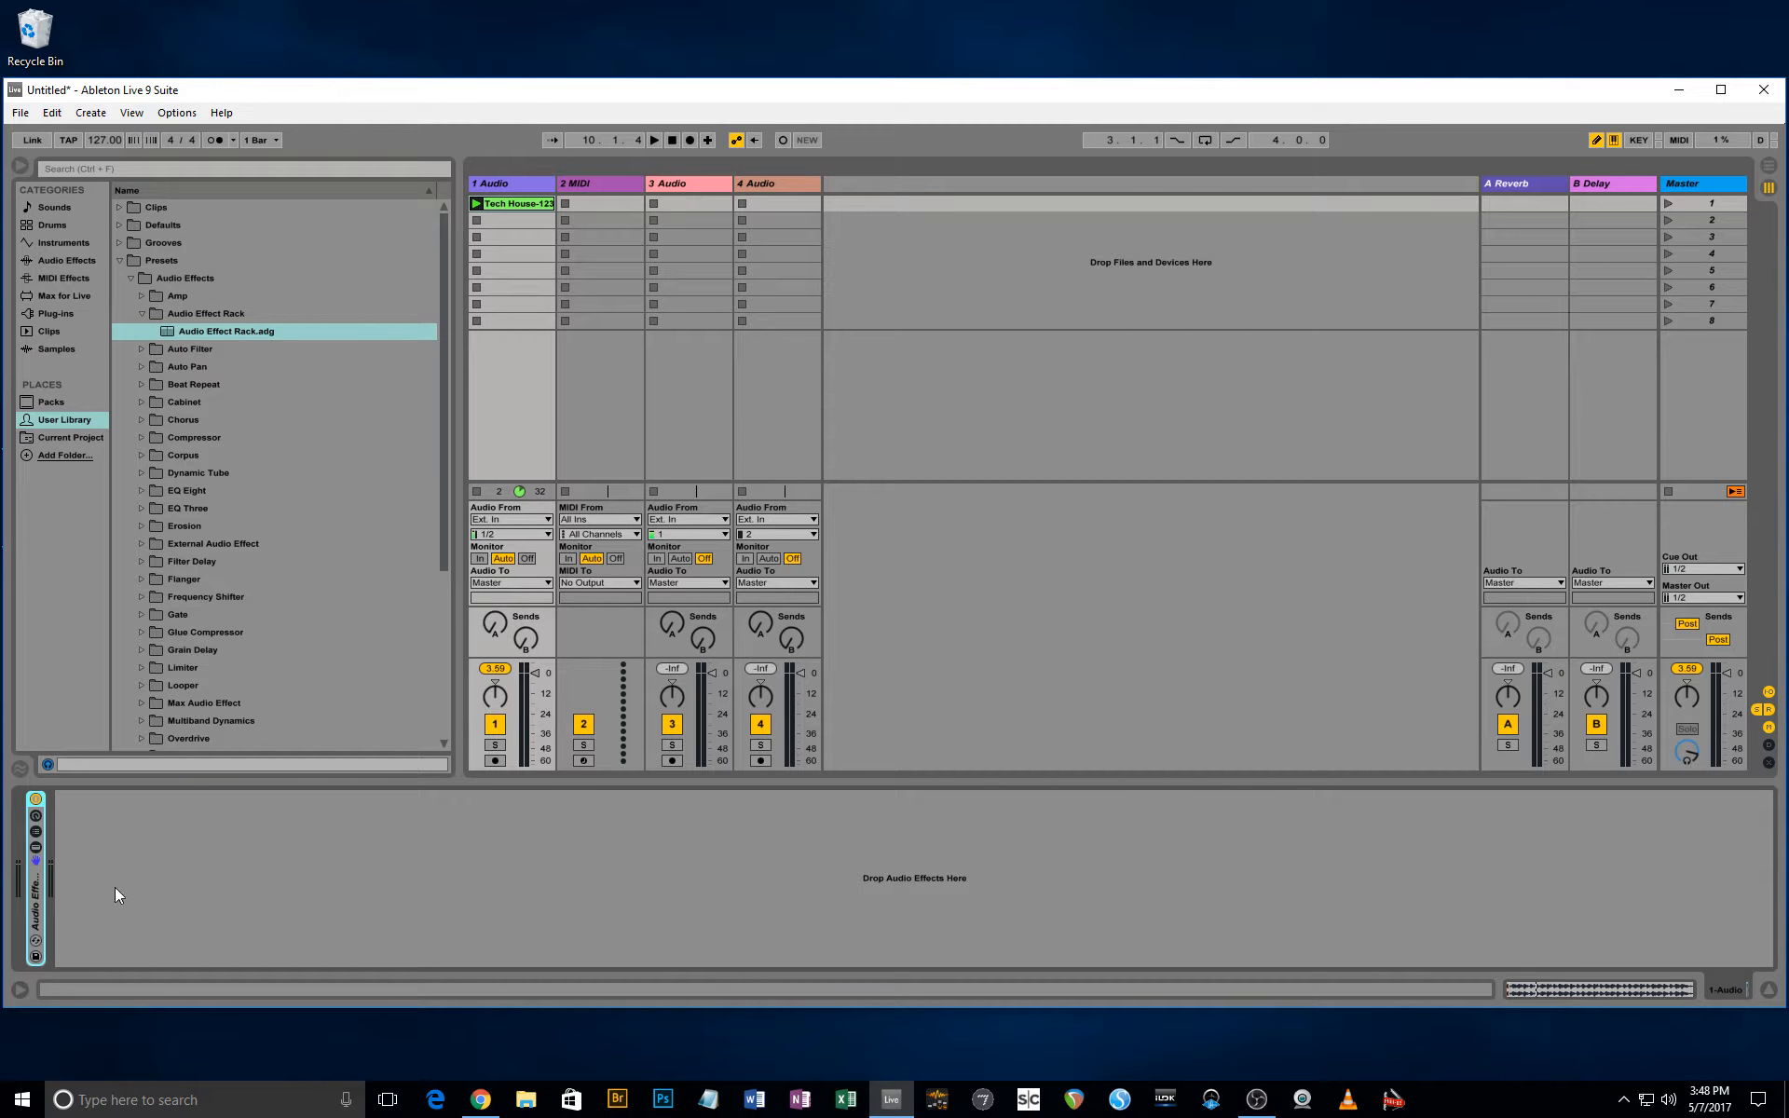
pyautogui.hotkey('ctrl', 'z')
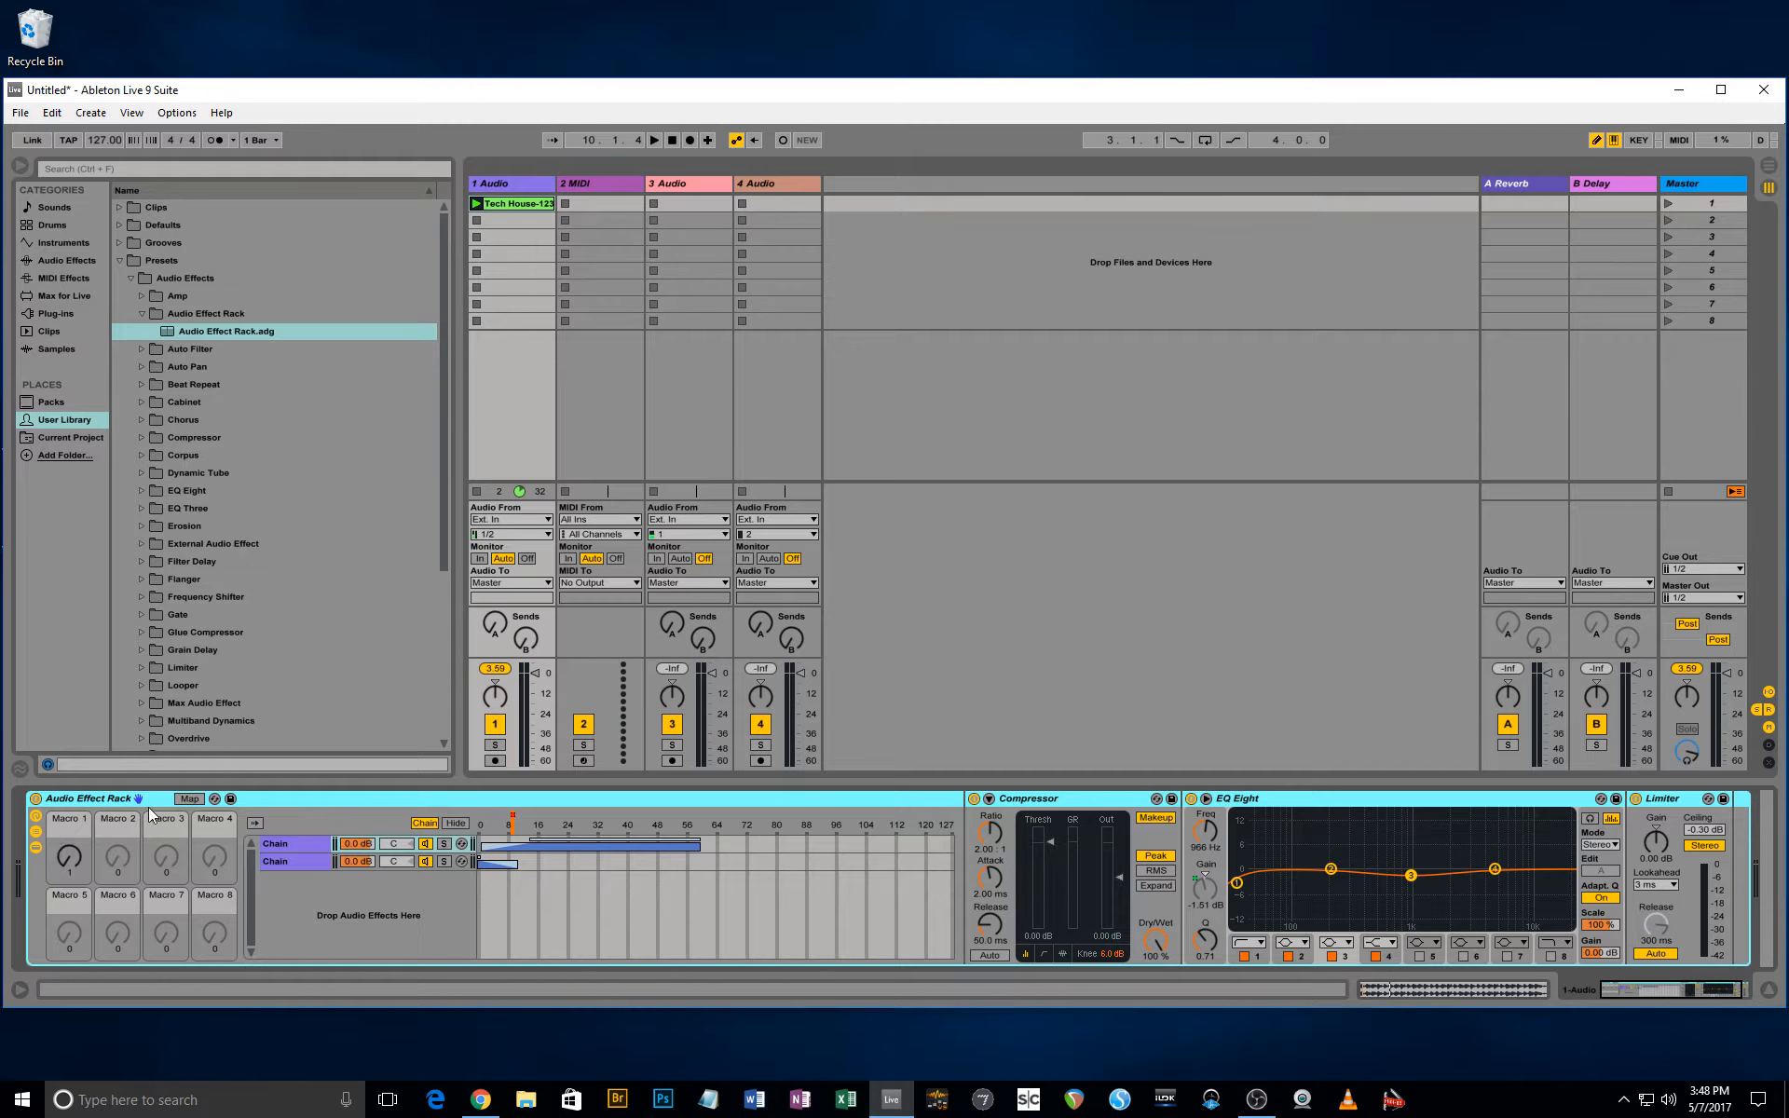
pyautogui.rightClick(267, 802)
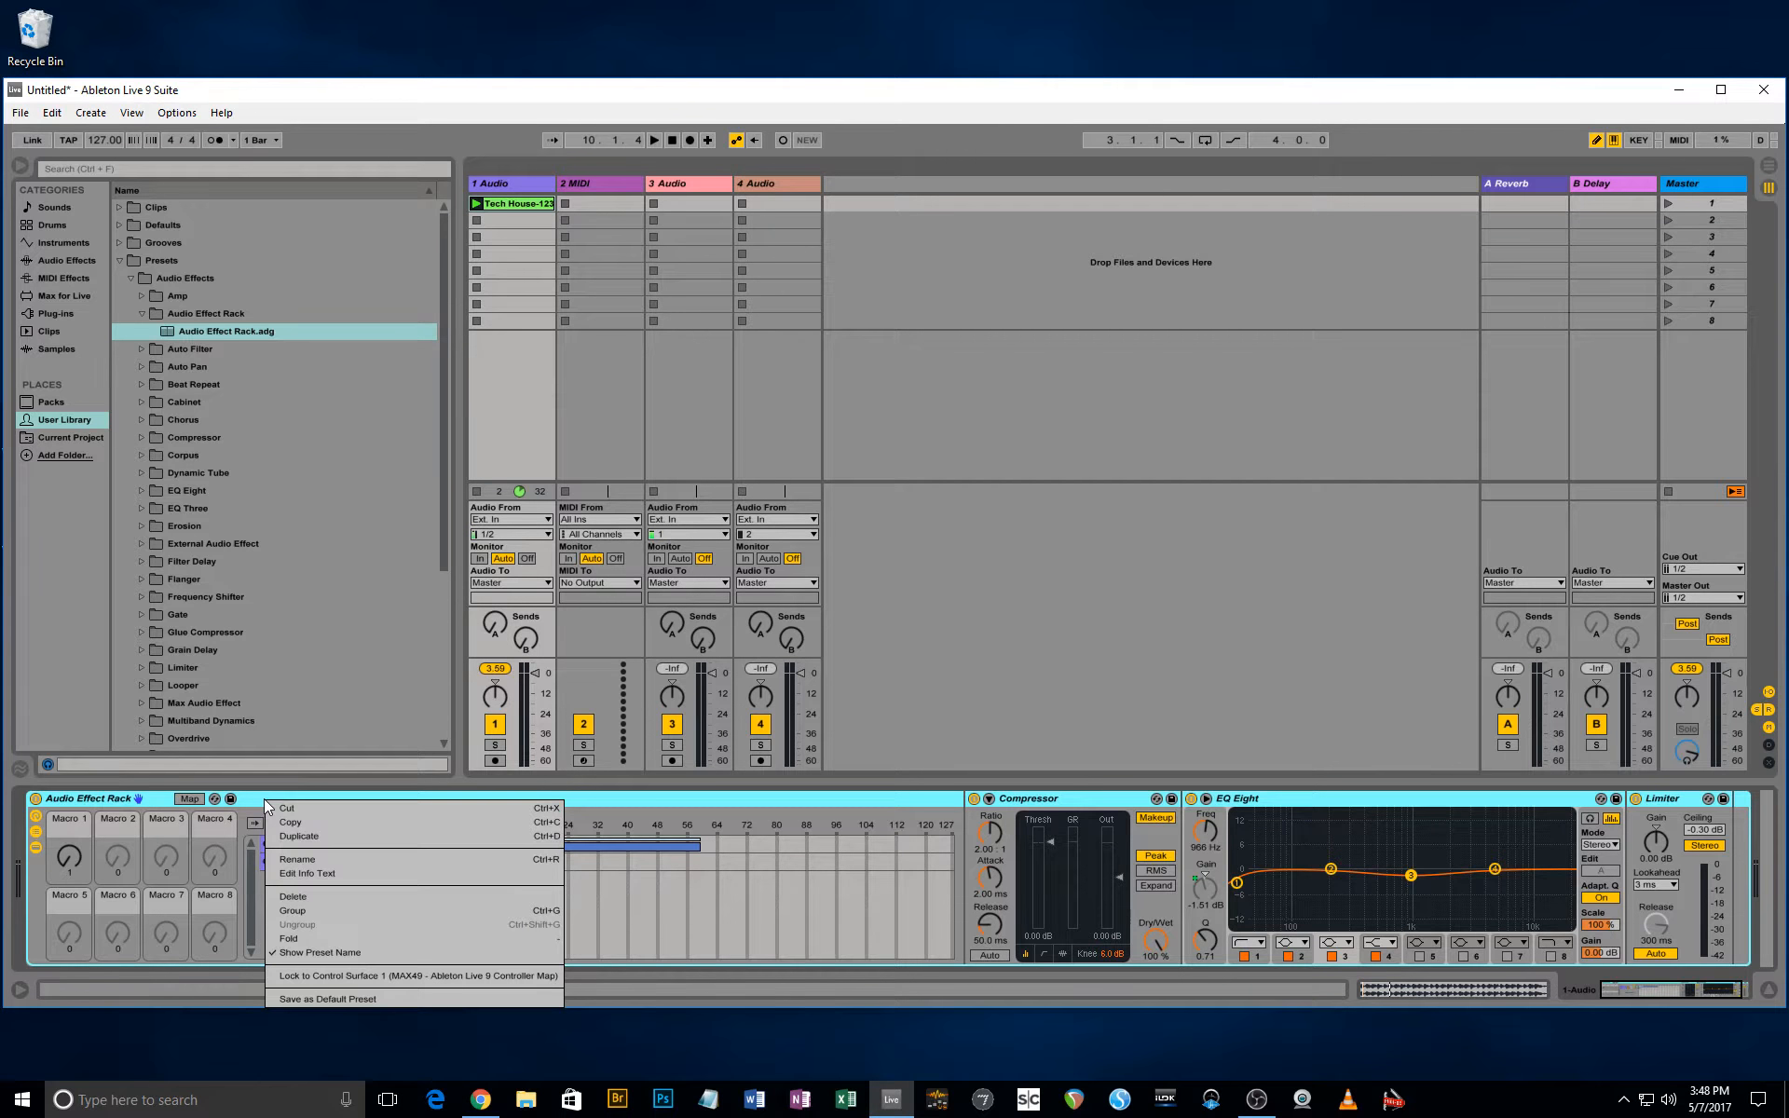
pyautogui.click(328, 911)
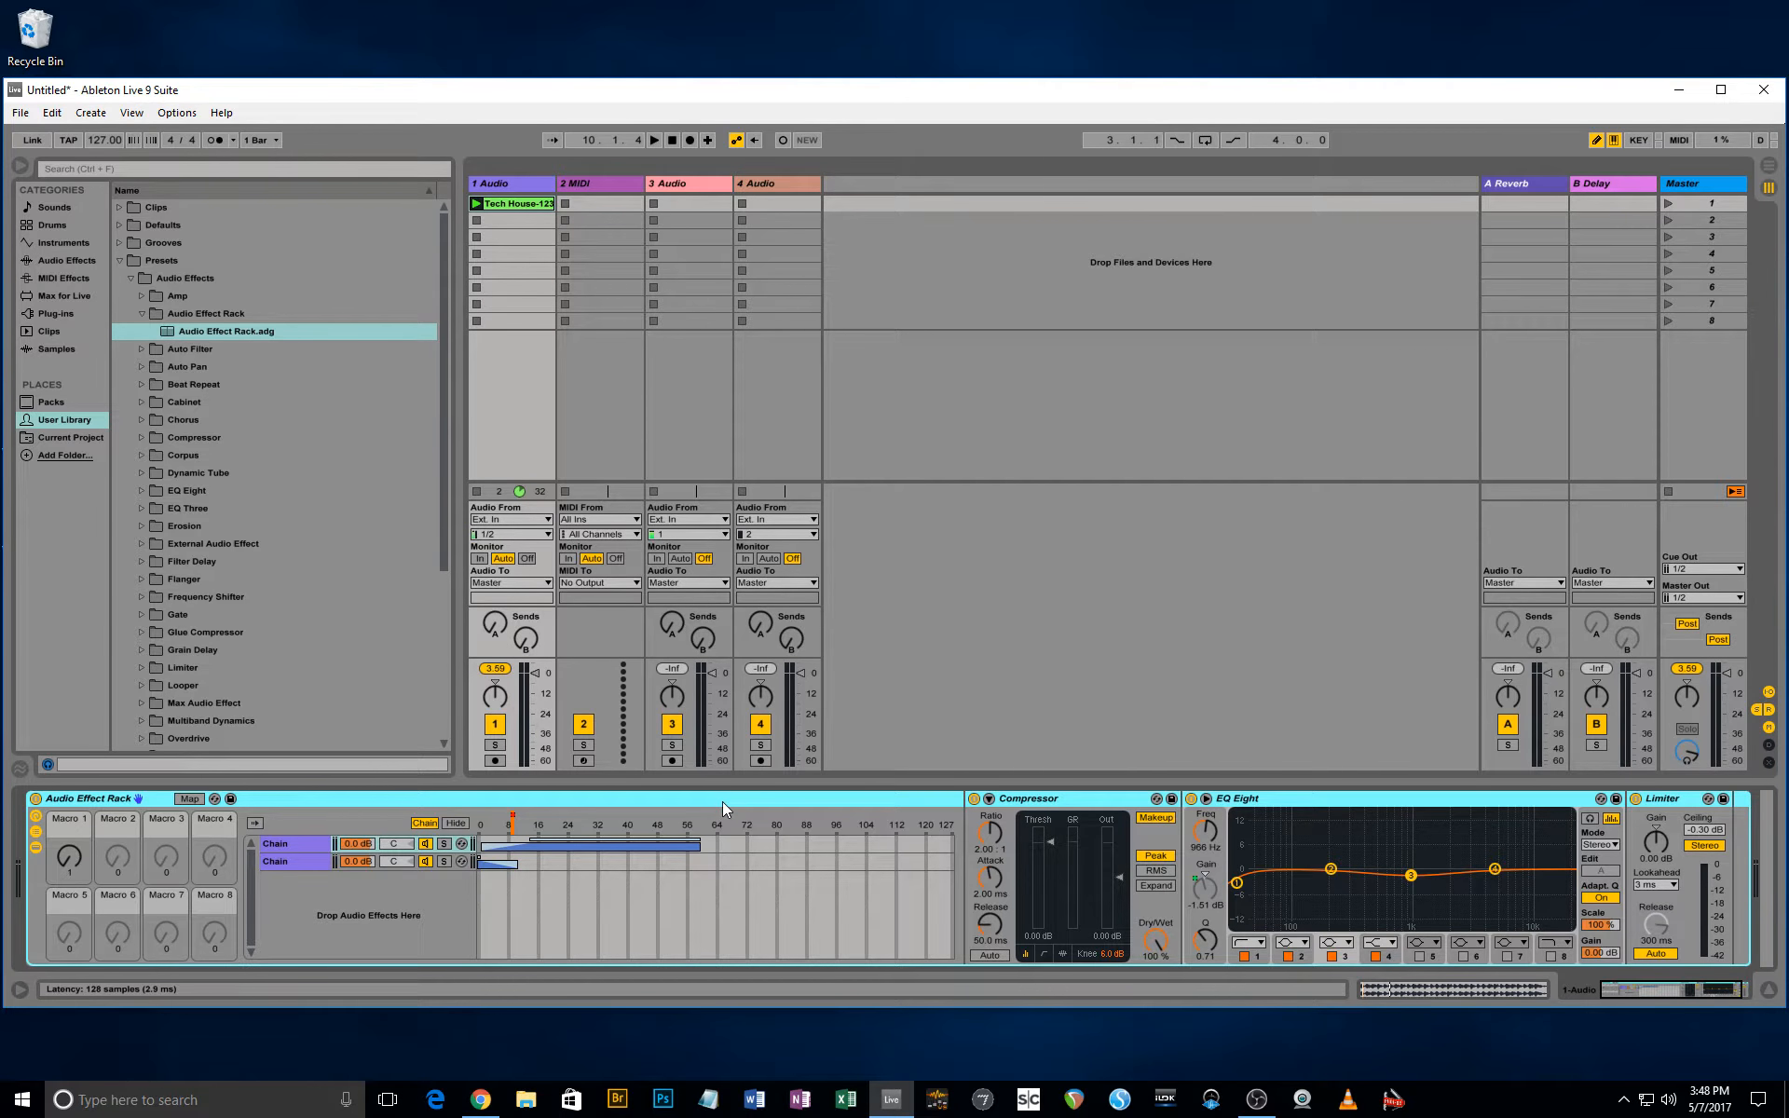
# Turn off the Audio Effect Rack while it is folded and expand it again.
pyautogui.doubleClick(36, 870)
pyautogui.click(92, 863)
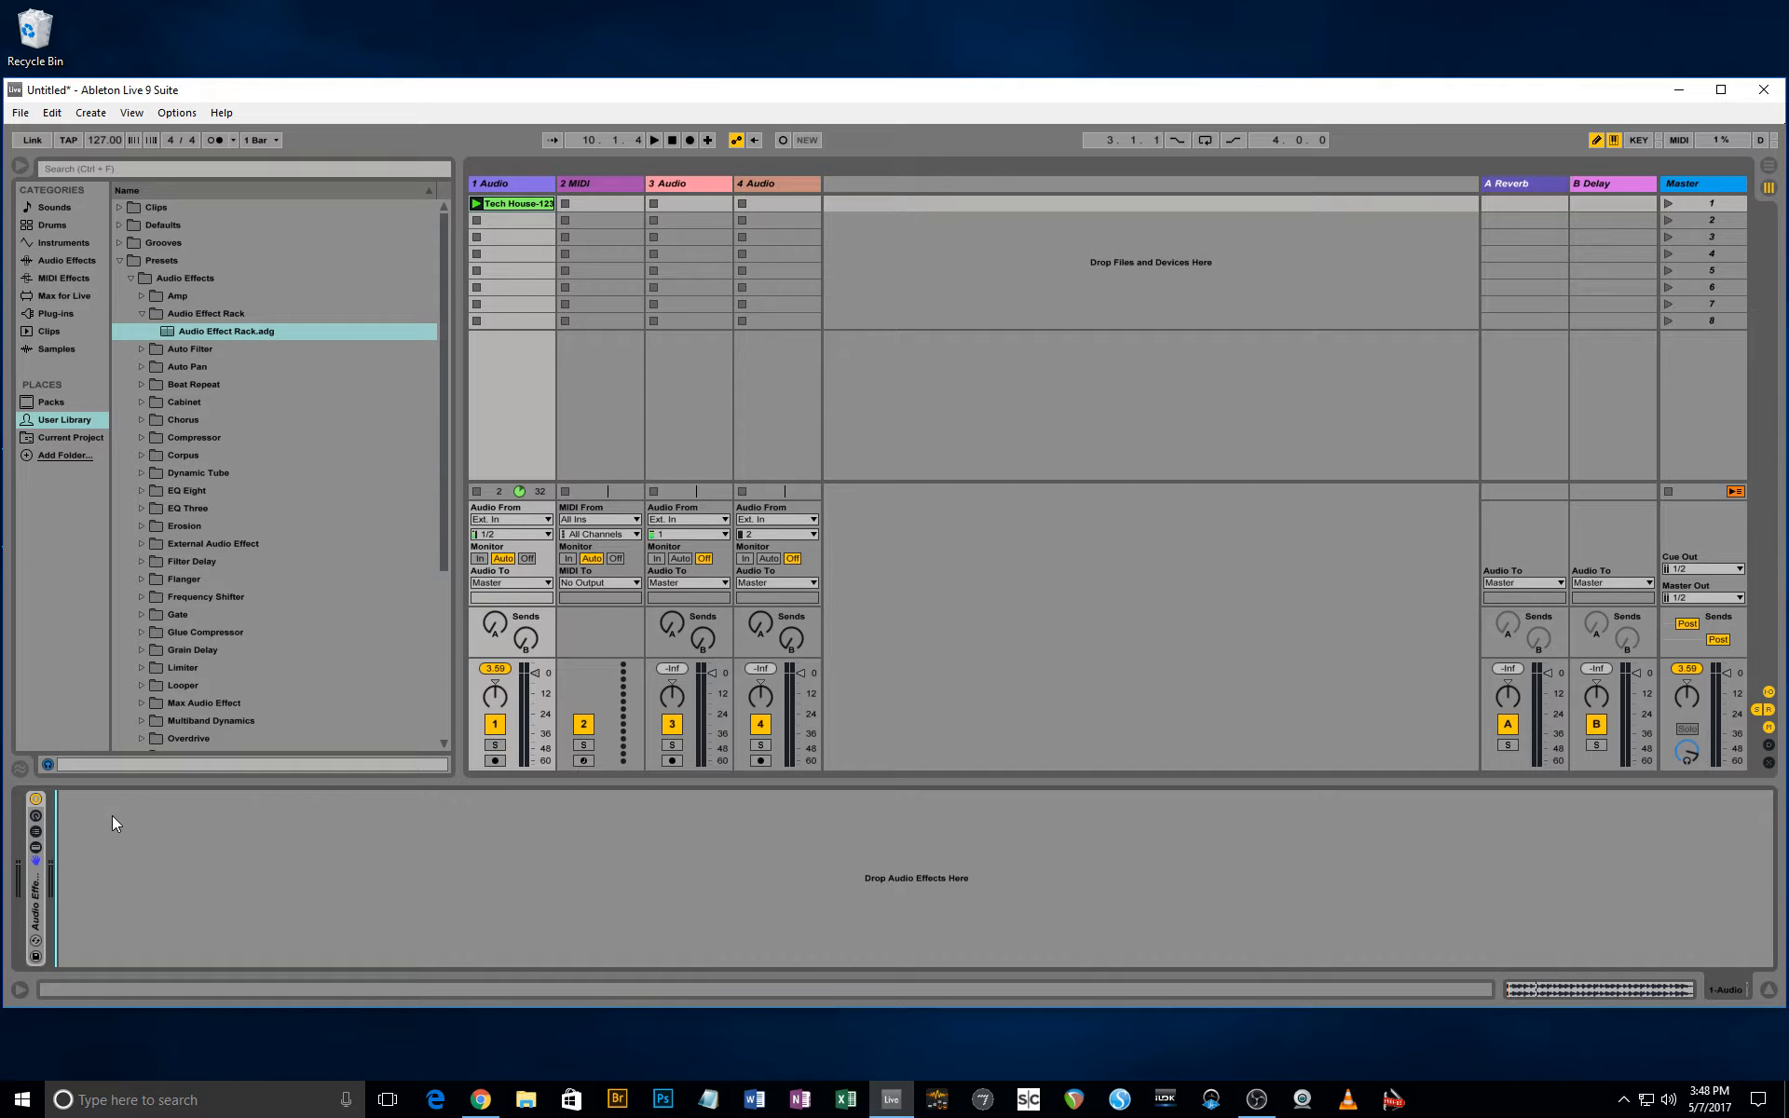
pyautogui.click(35, 799)
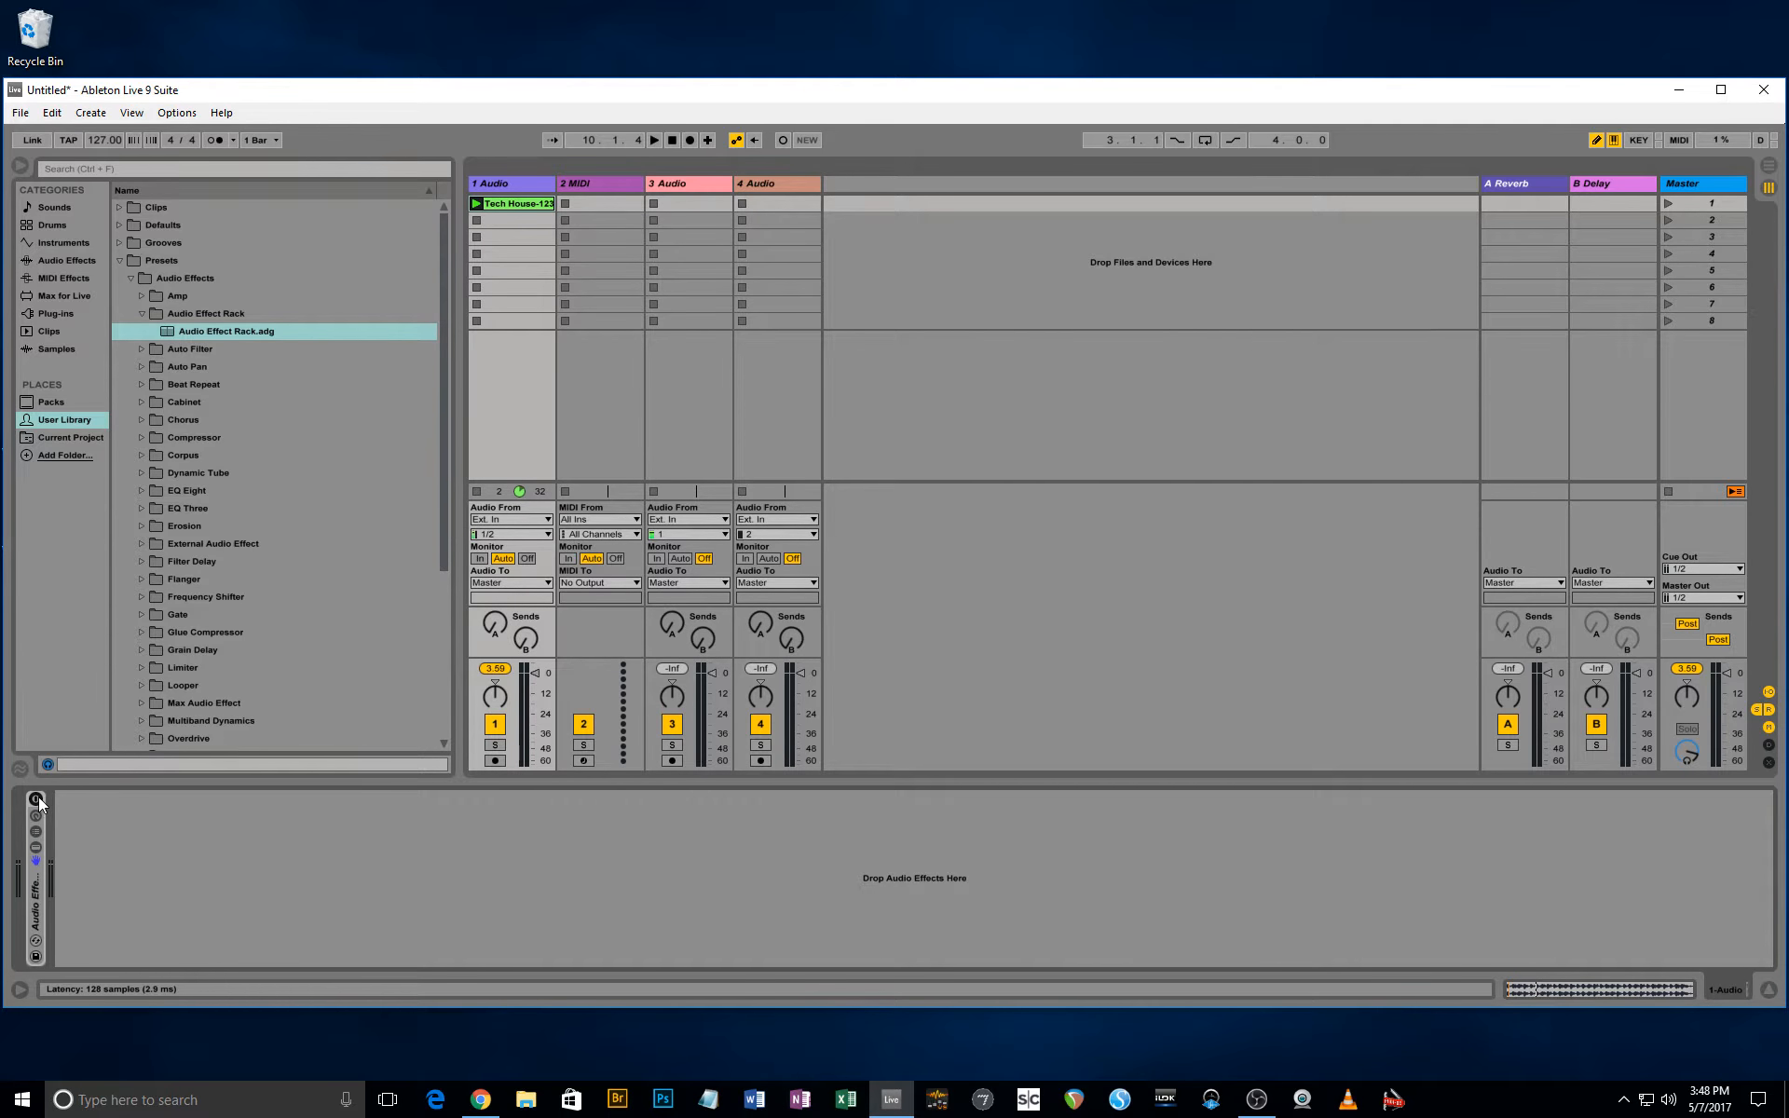
pyautogui.click(35, 906)
pyautogui.doubleClick(33, 902)
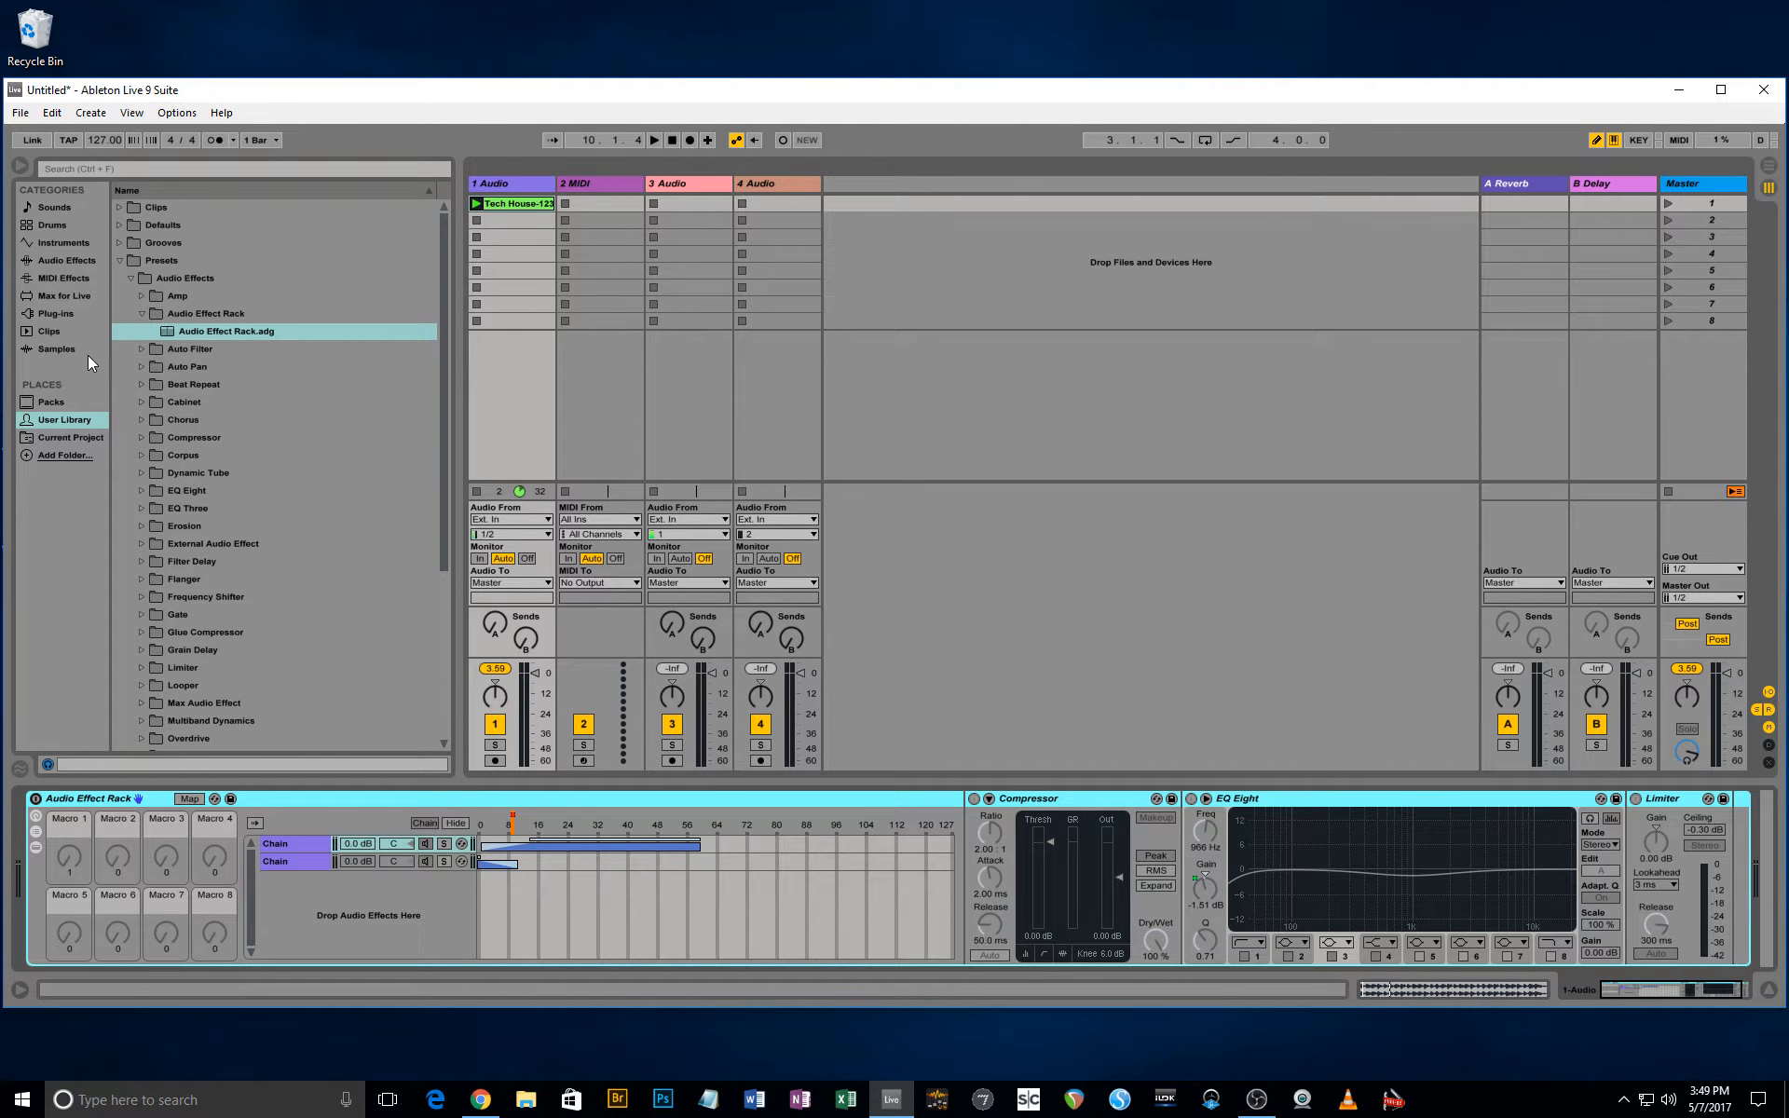
# Add an Arpeggiator and an empty MIDI Effect Rack from the MIDI effects to the 2 MIDI track.
pyautogui.click(44, 261)
pyautogui.click(52, 281)
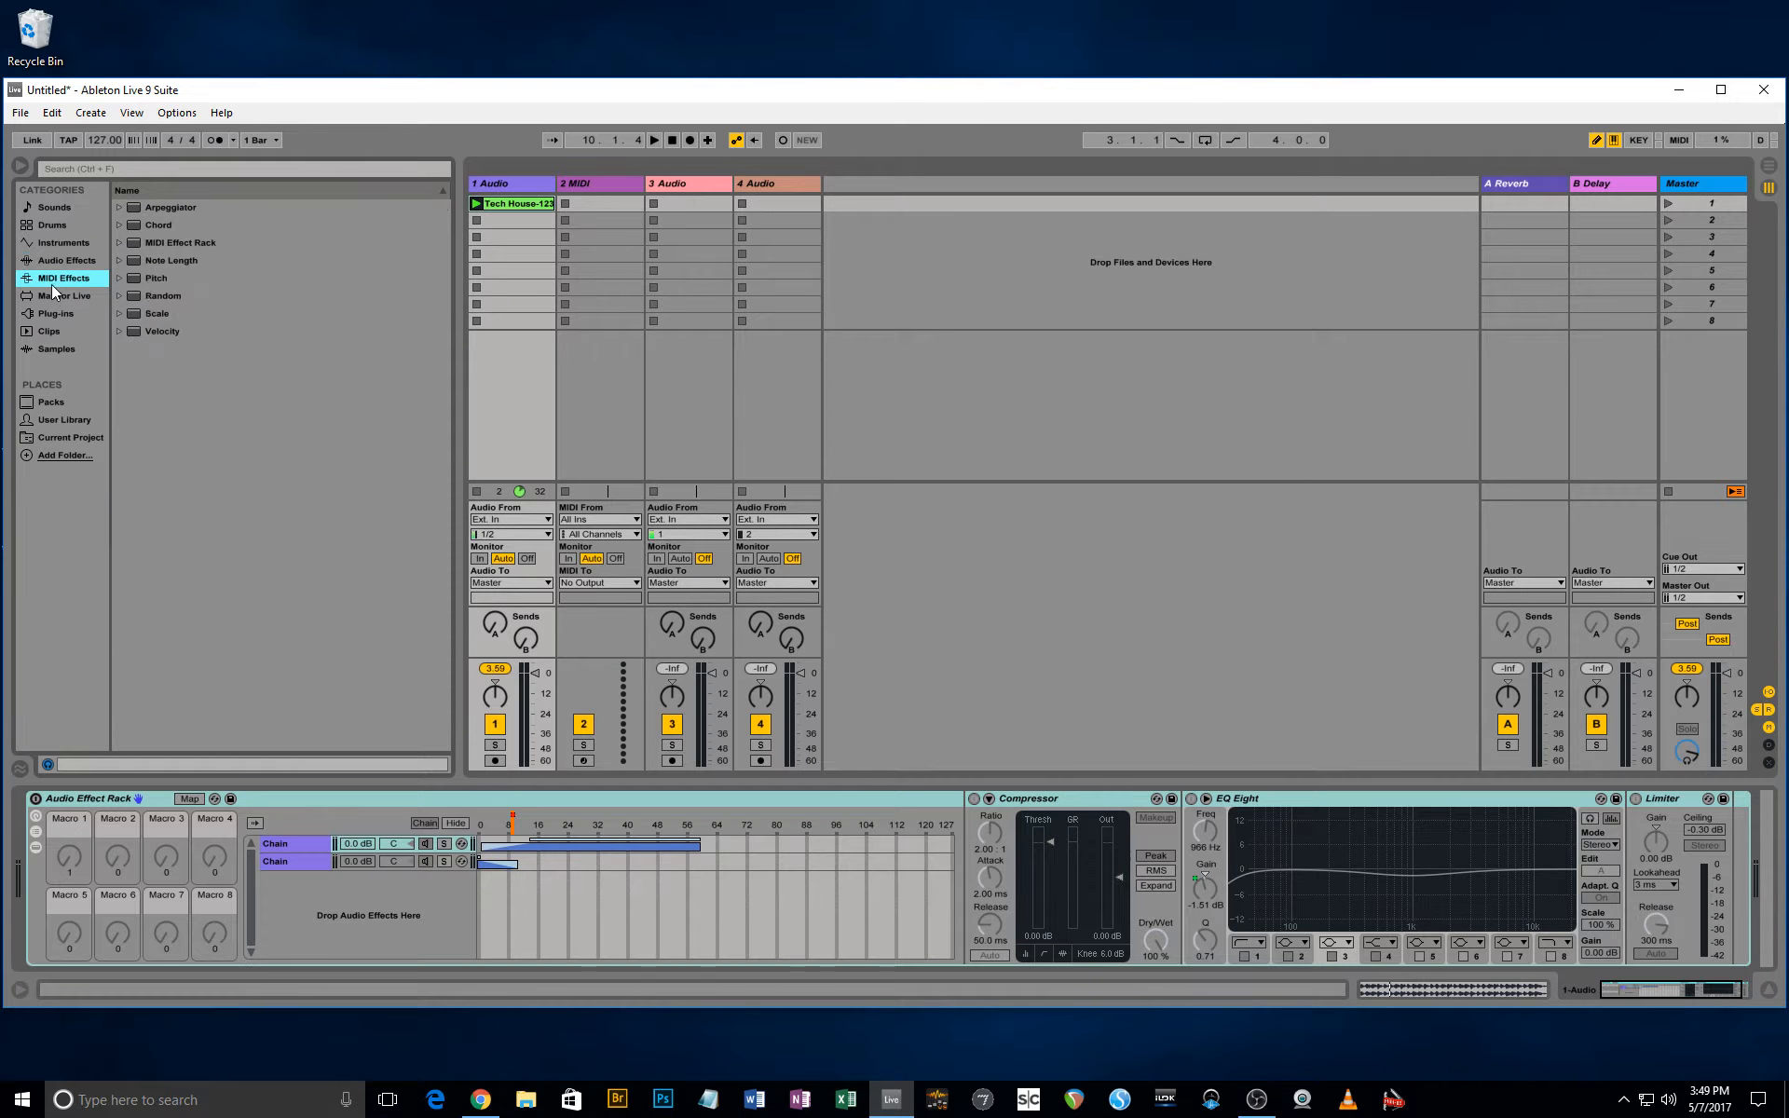
pyautogui.moveTo(265, 899); pyautogui.dragTo(599, 188)
pyautogui.click(598, 186)
pyautogui.moveTo(67, 281); pyautogui.dragTo(246, 892)
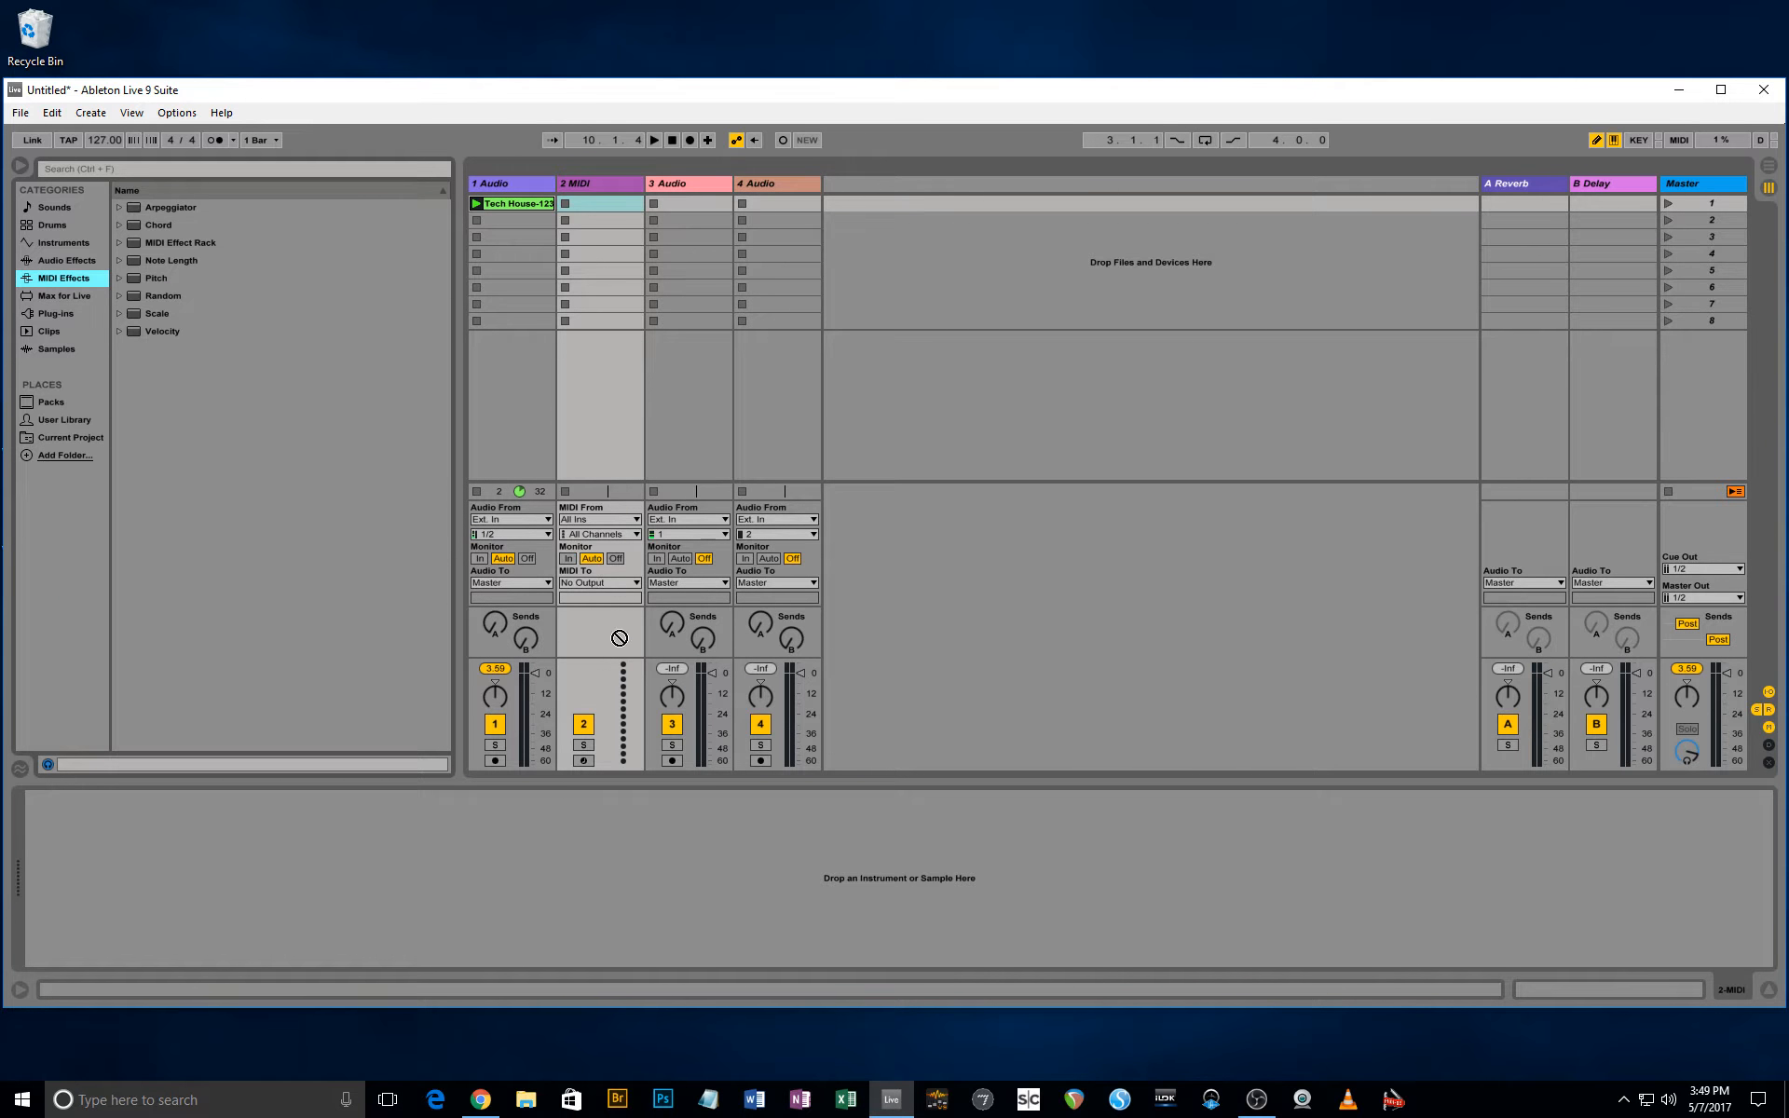
pyautogui.moveTo(158, 206); pyautogui.dragTo(604, 932)
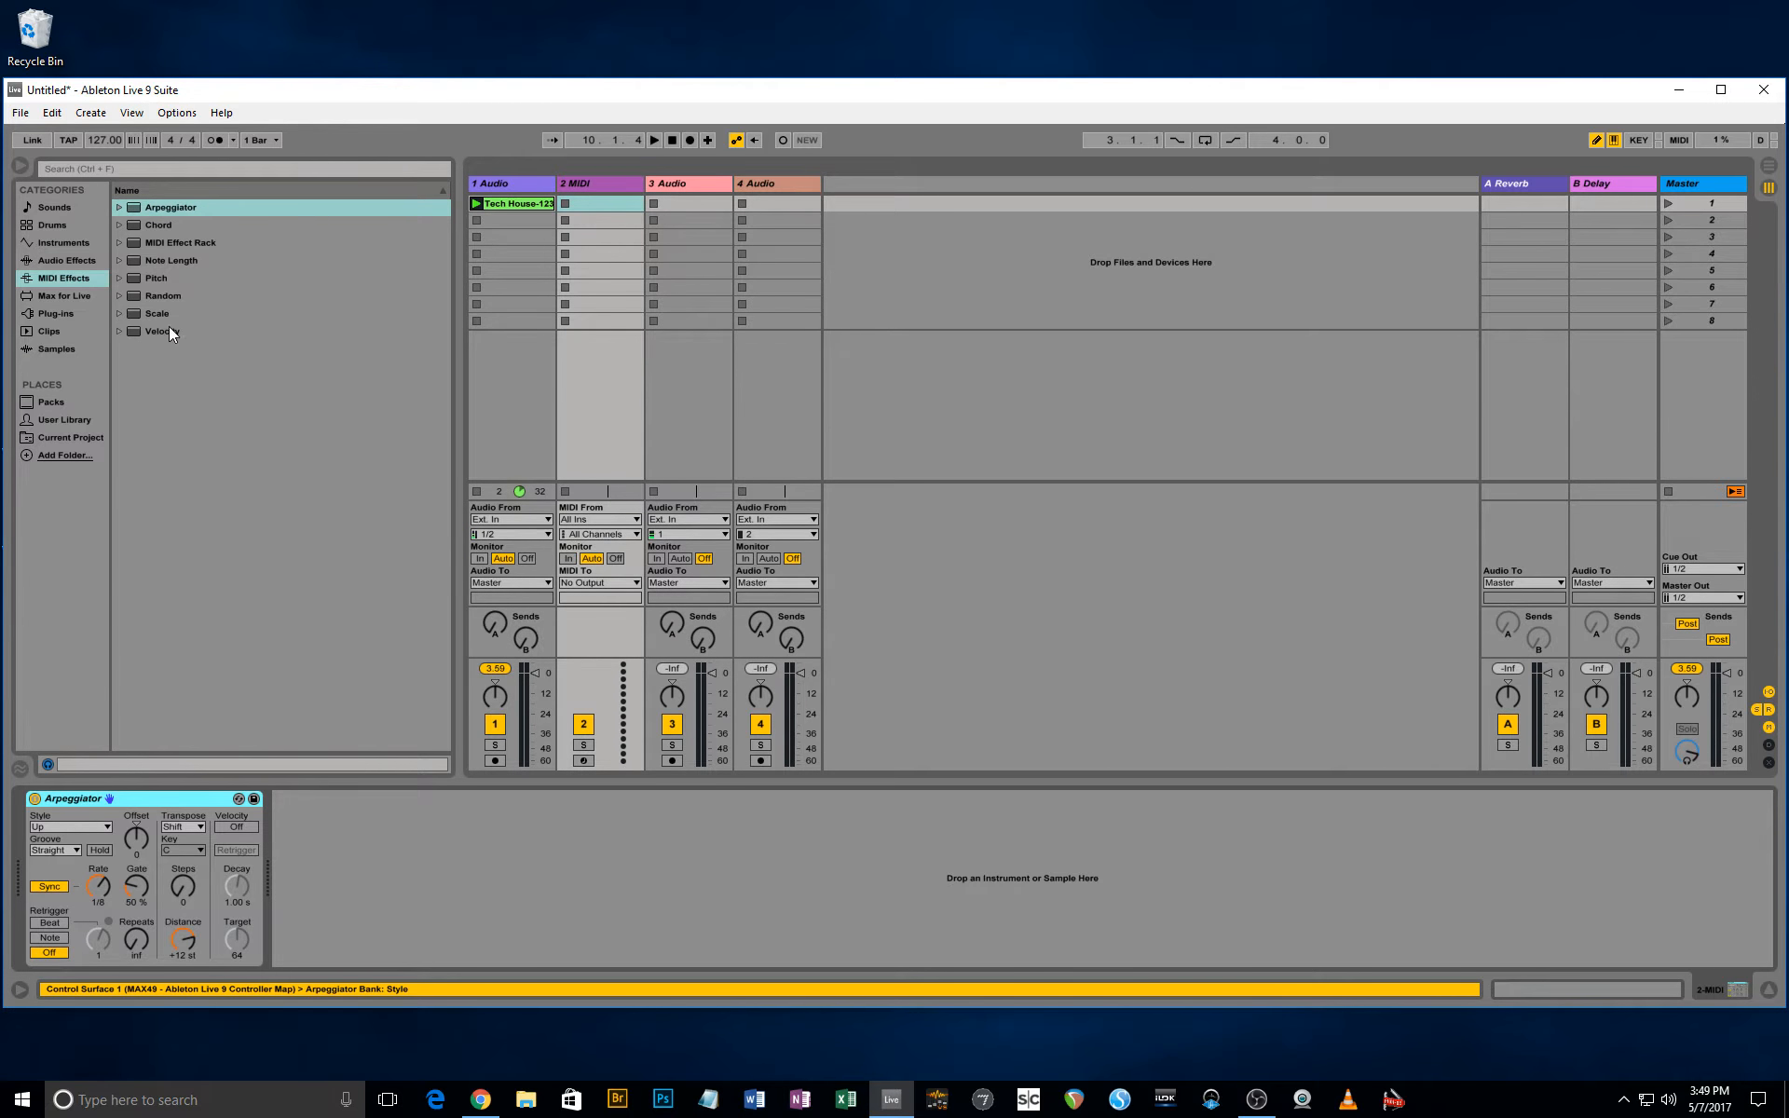
pyautogui.moveTo(179, 242); pyautogui.dragTo(517, 835)
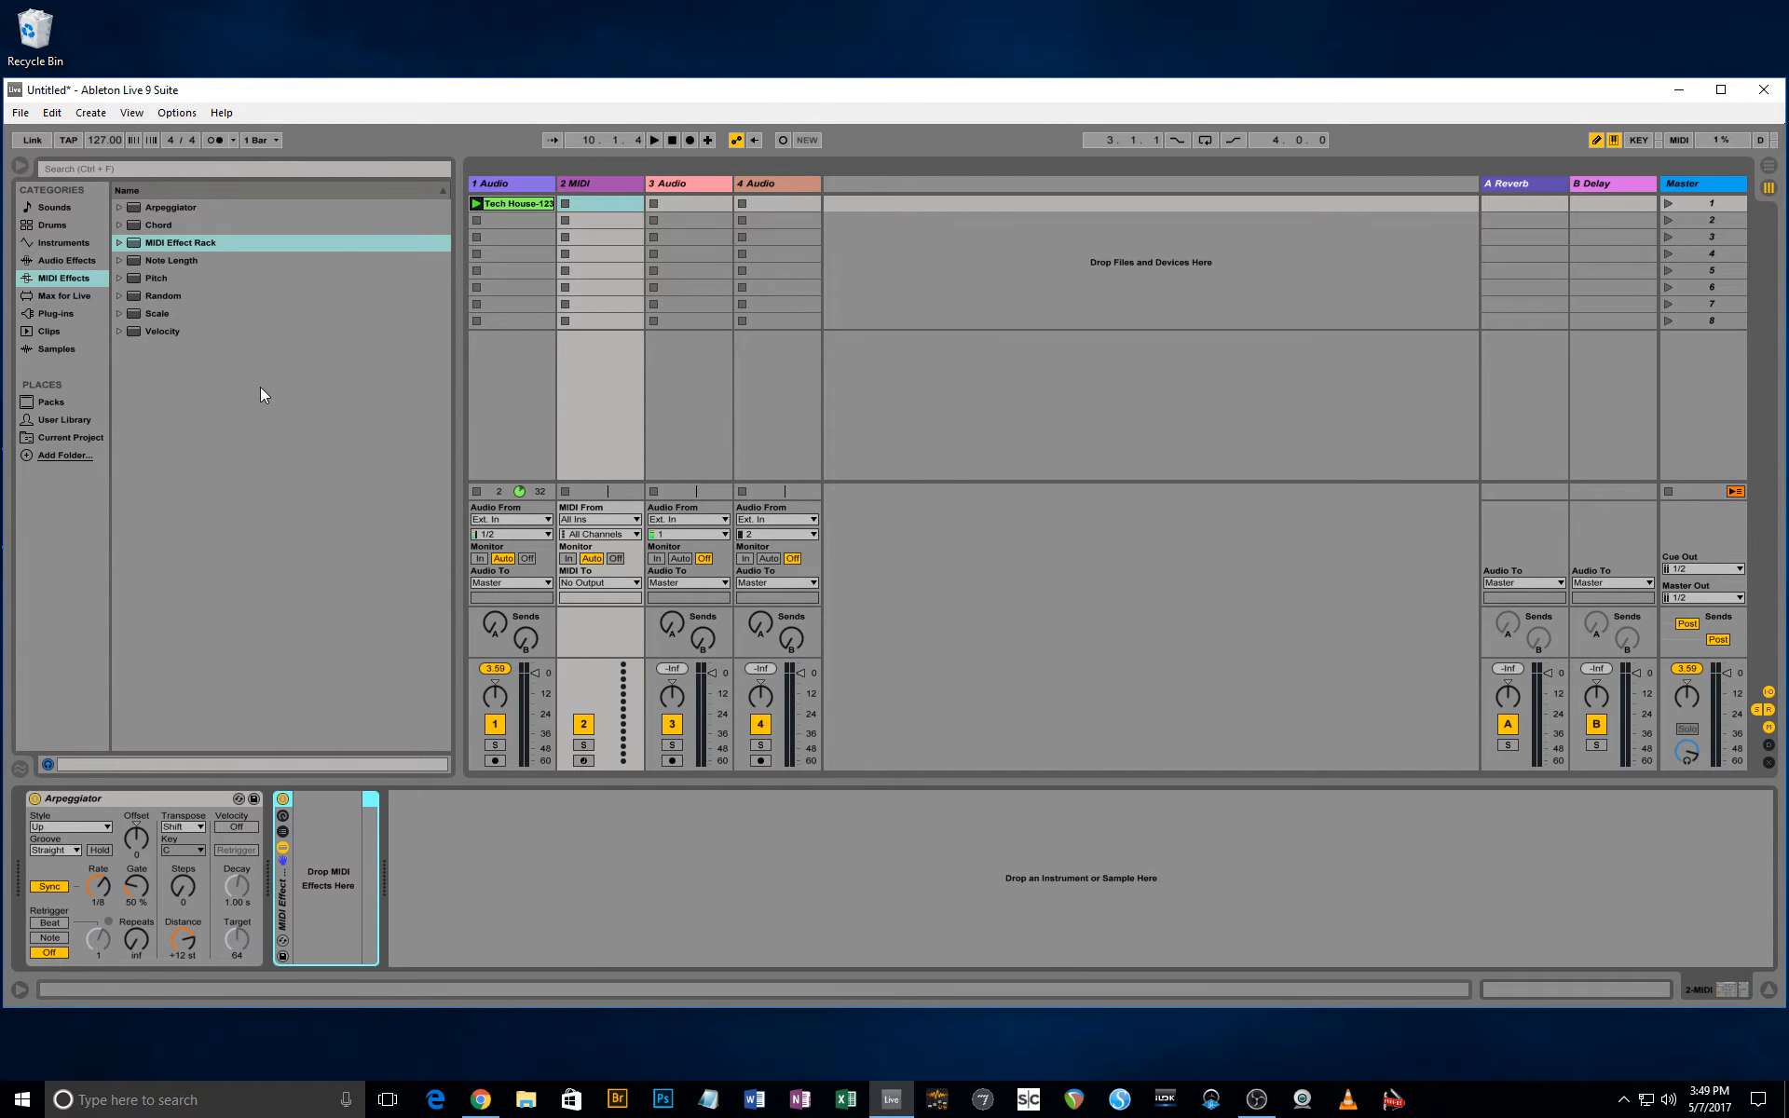
# Load the Electric instrument onto the MIDI track after the Arpeggiator and MIDI Effect Rack.
pyautogui.click(172, 802)
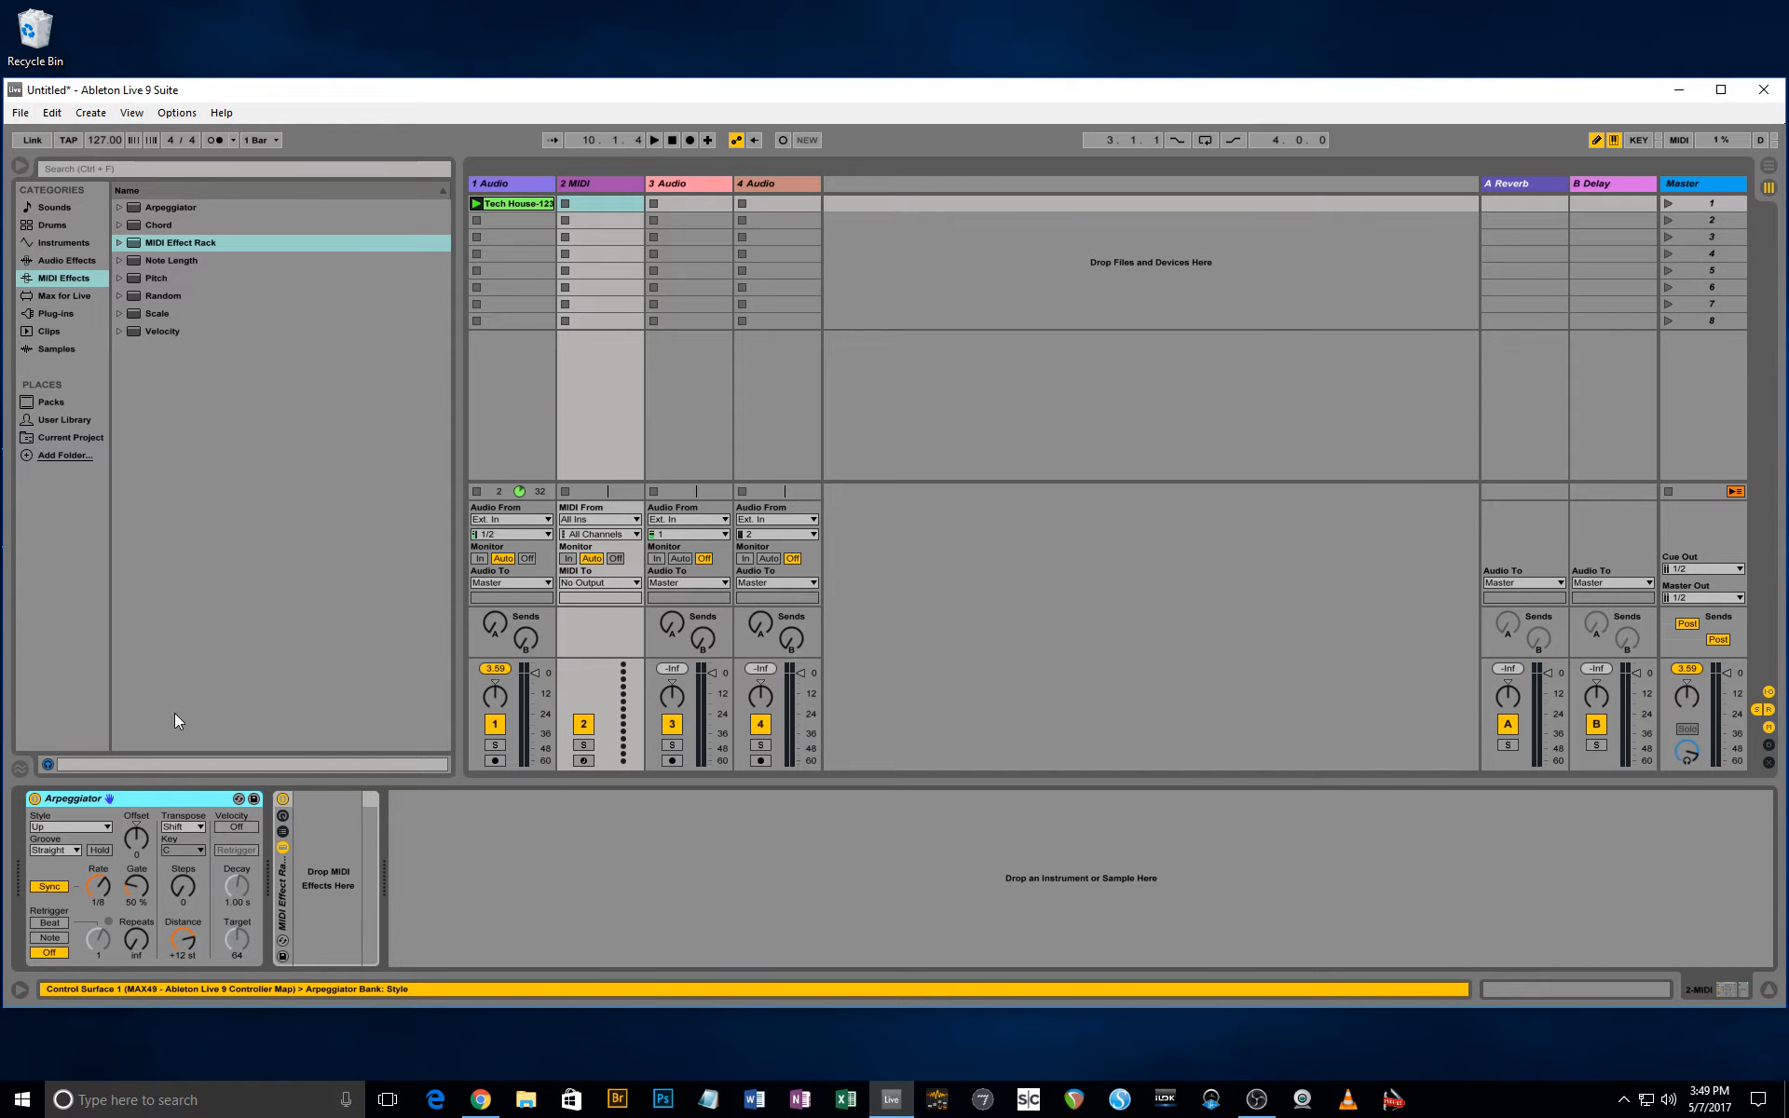
pyautogui.click(65, 243)
pyautogui.moveTo(139, 261)
pyautogui.mouseDown()
pyautogui.moveTo(199, 300)
pyautogui.moveTo(15, 801)
pyautogui.moveTo(32, 883)
pyautogui.moveTo(29, 866)
pyautogui.mouseUp()
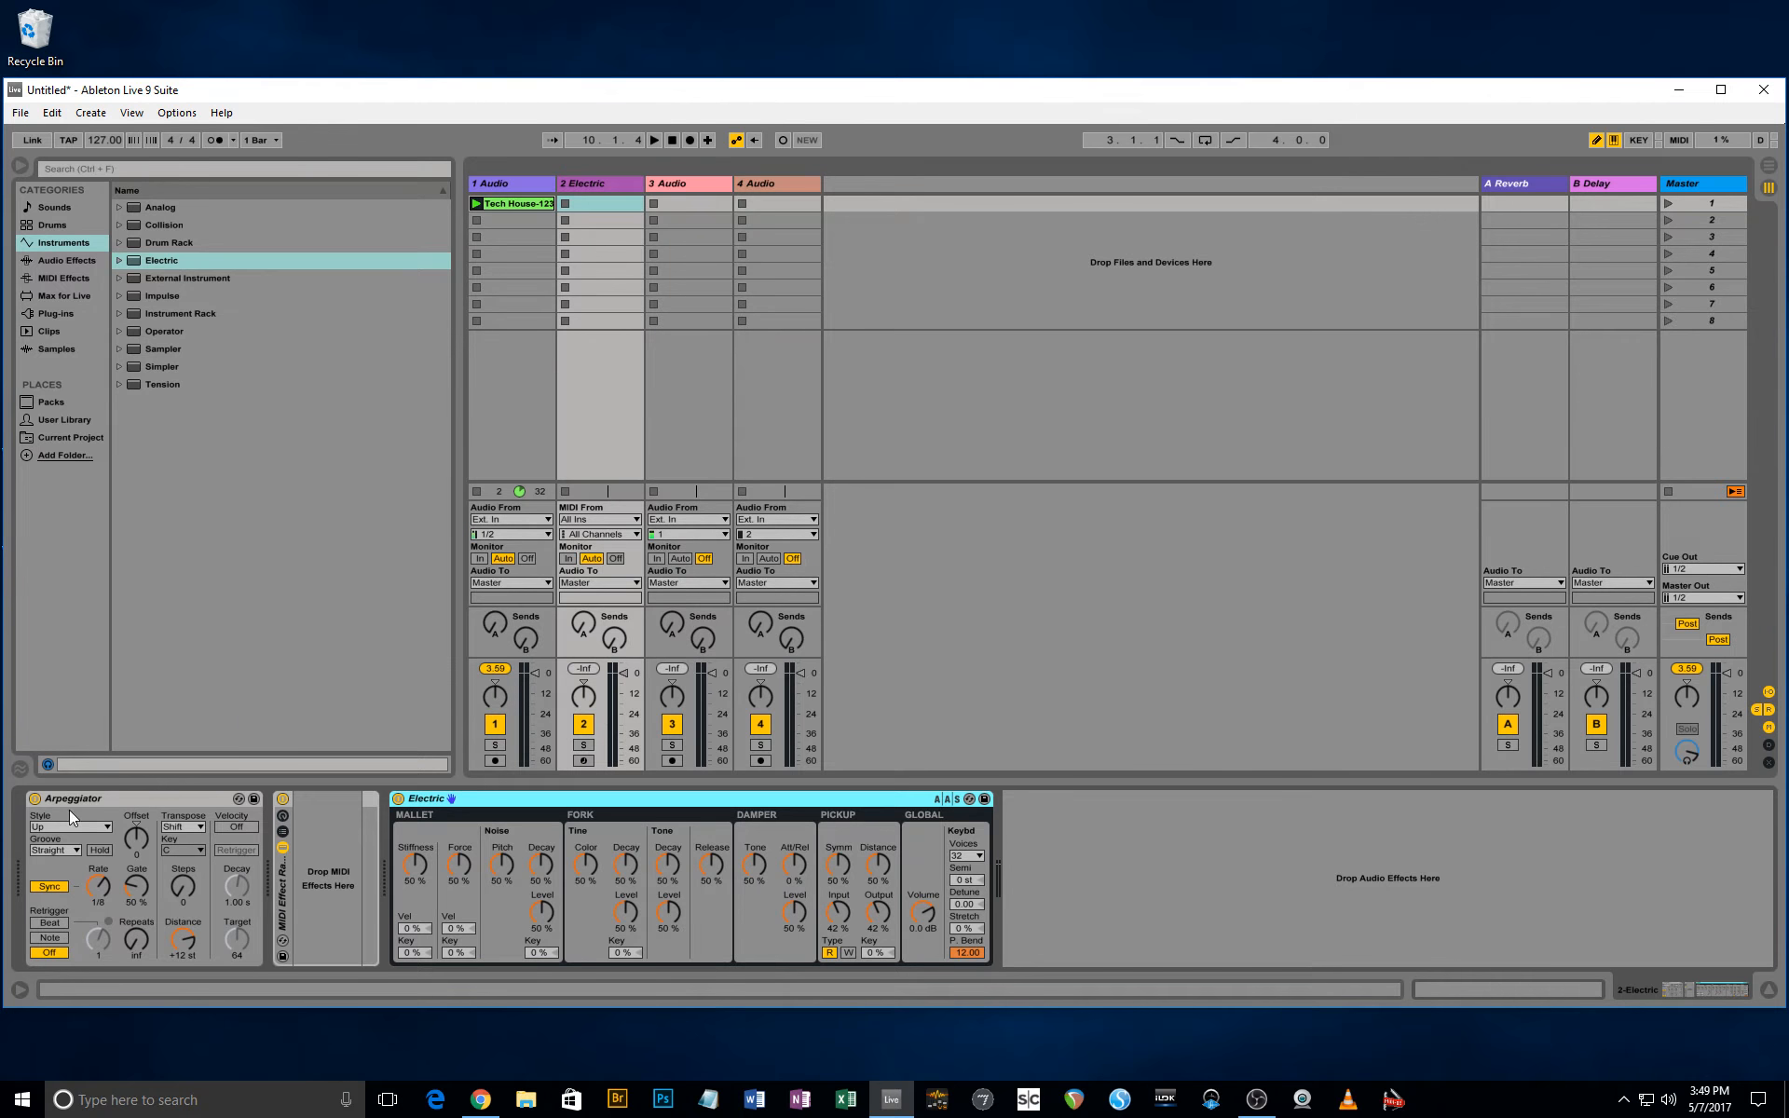
# Group the Arpeggiator, MIDI Effect Rack and Electric into an Instrument Rack, and show its macro controls and chain list.
pyautogui.click(102, 796)
pyautogui.click(562, 801)
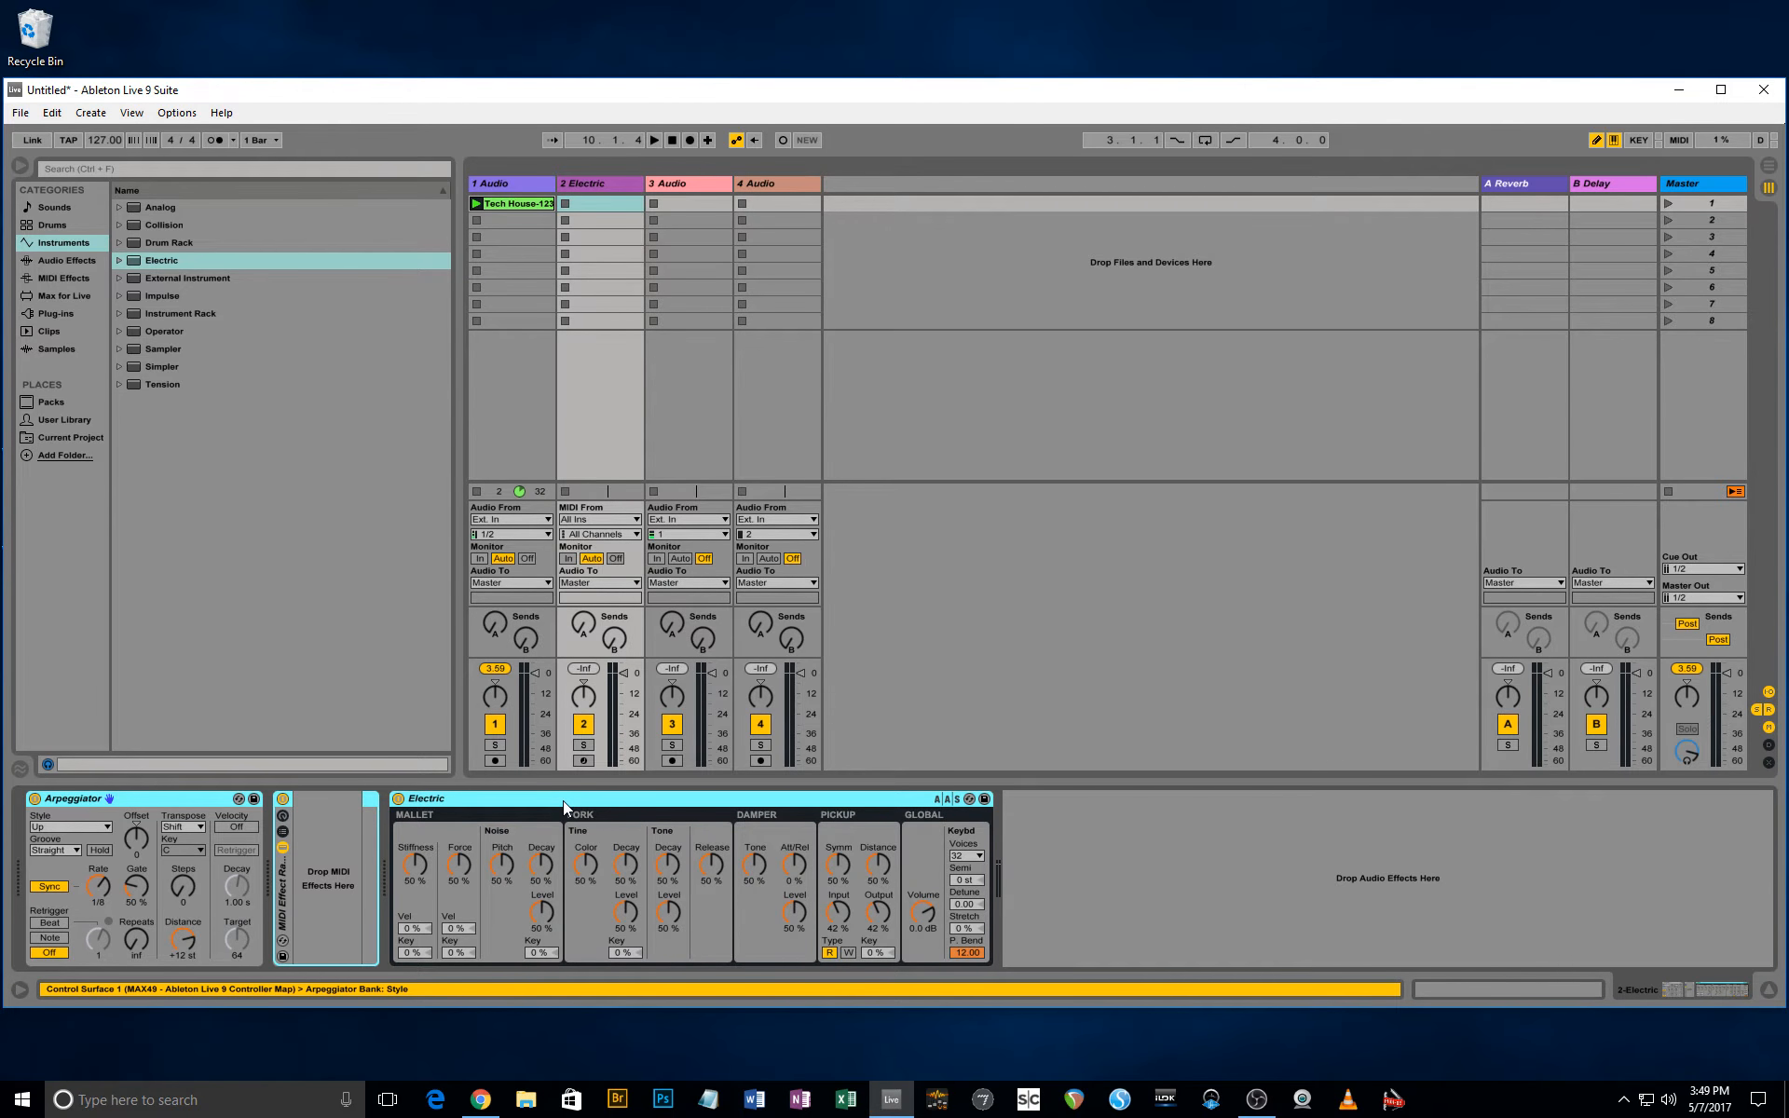
pyautogui.hotkey('ctrl', 'g')
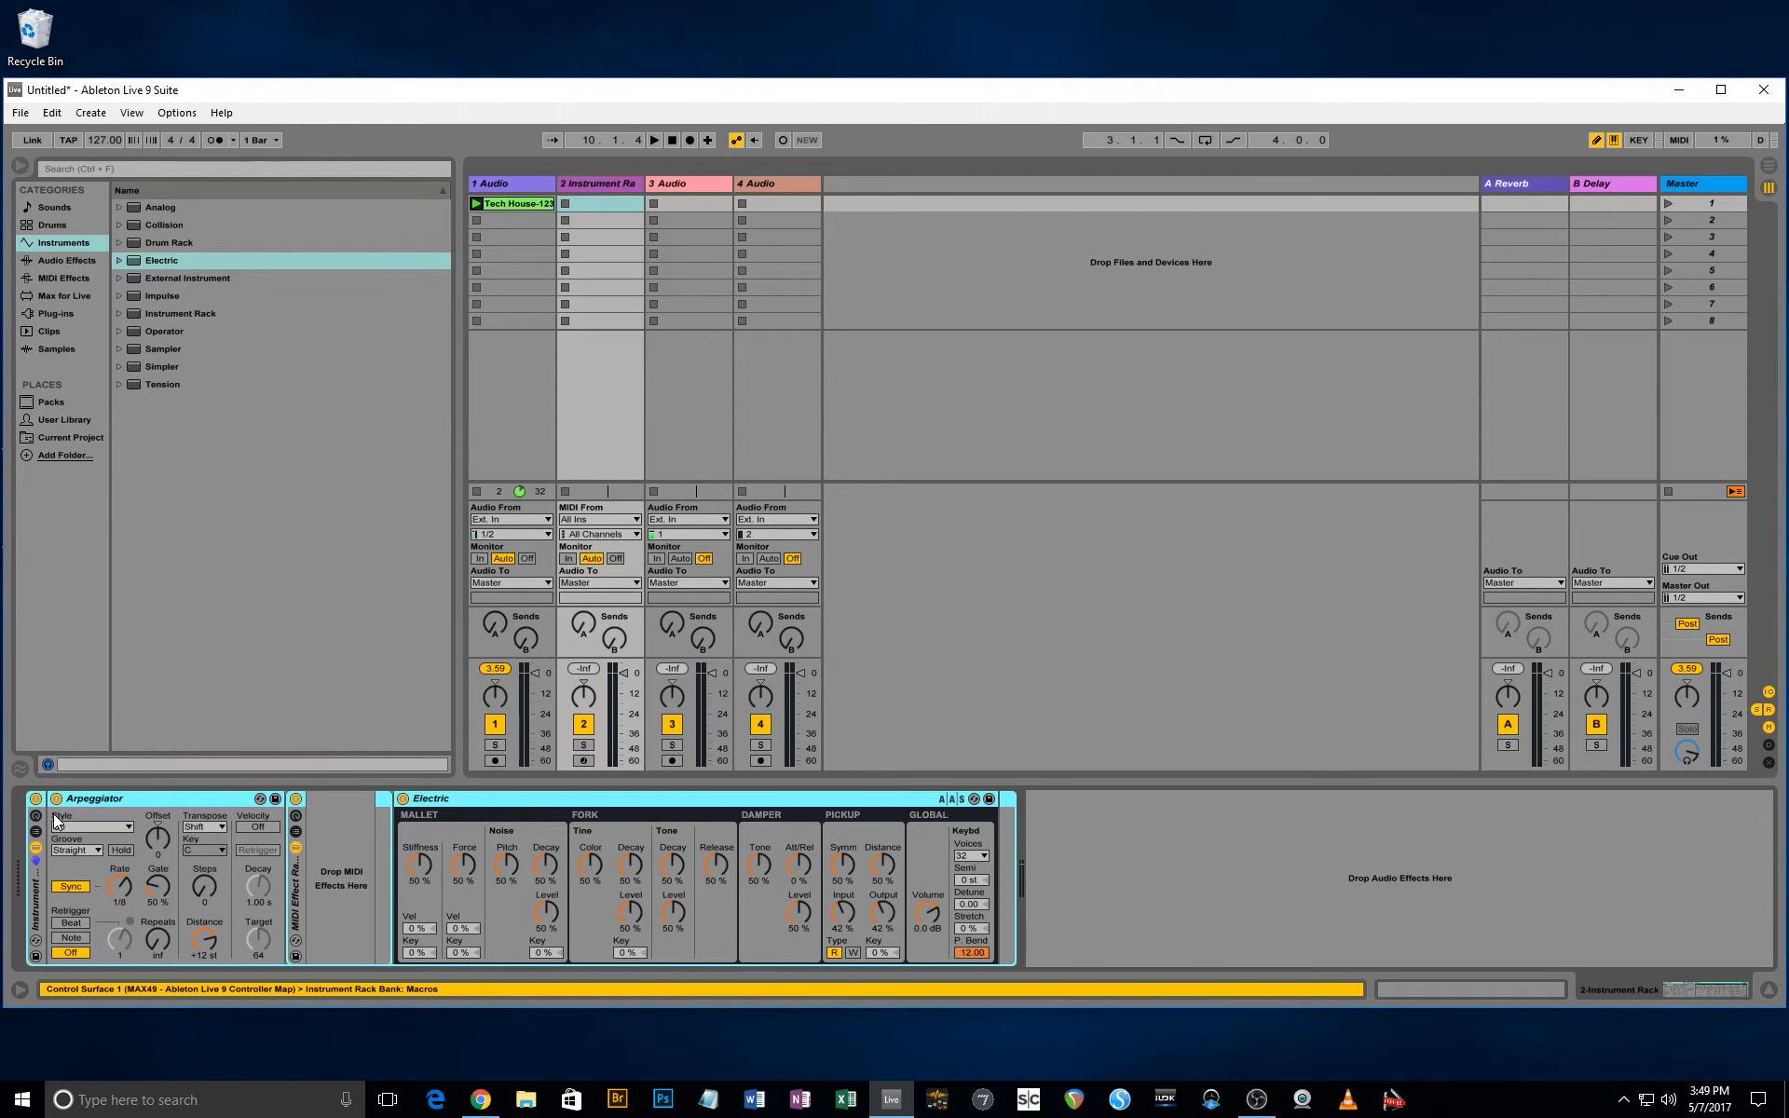
pyautogui.click(35, 848)
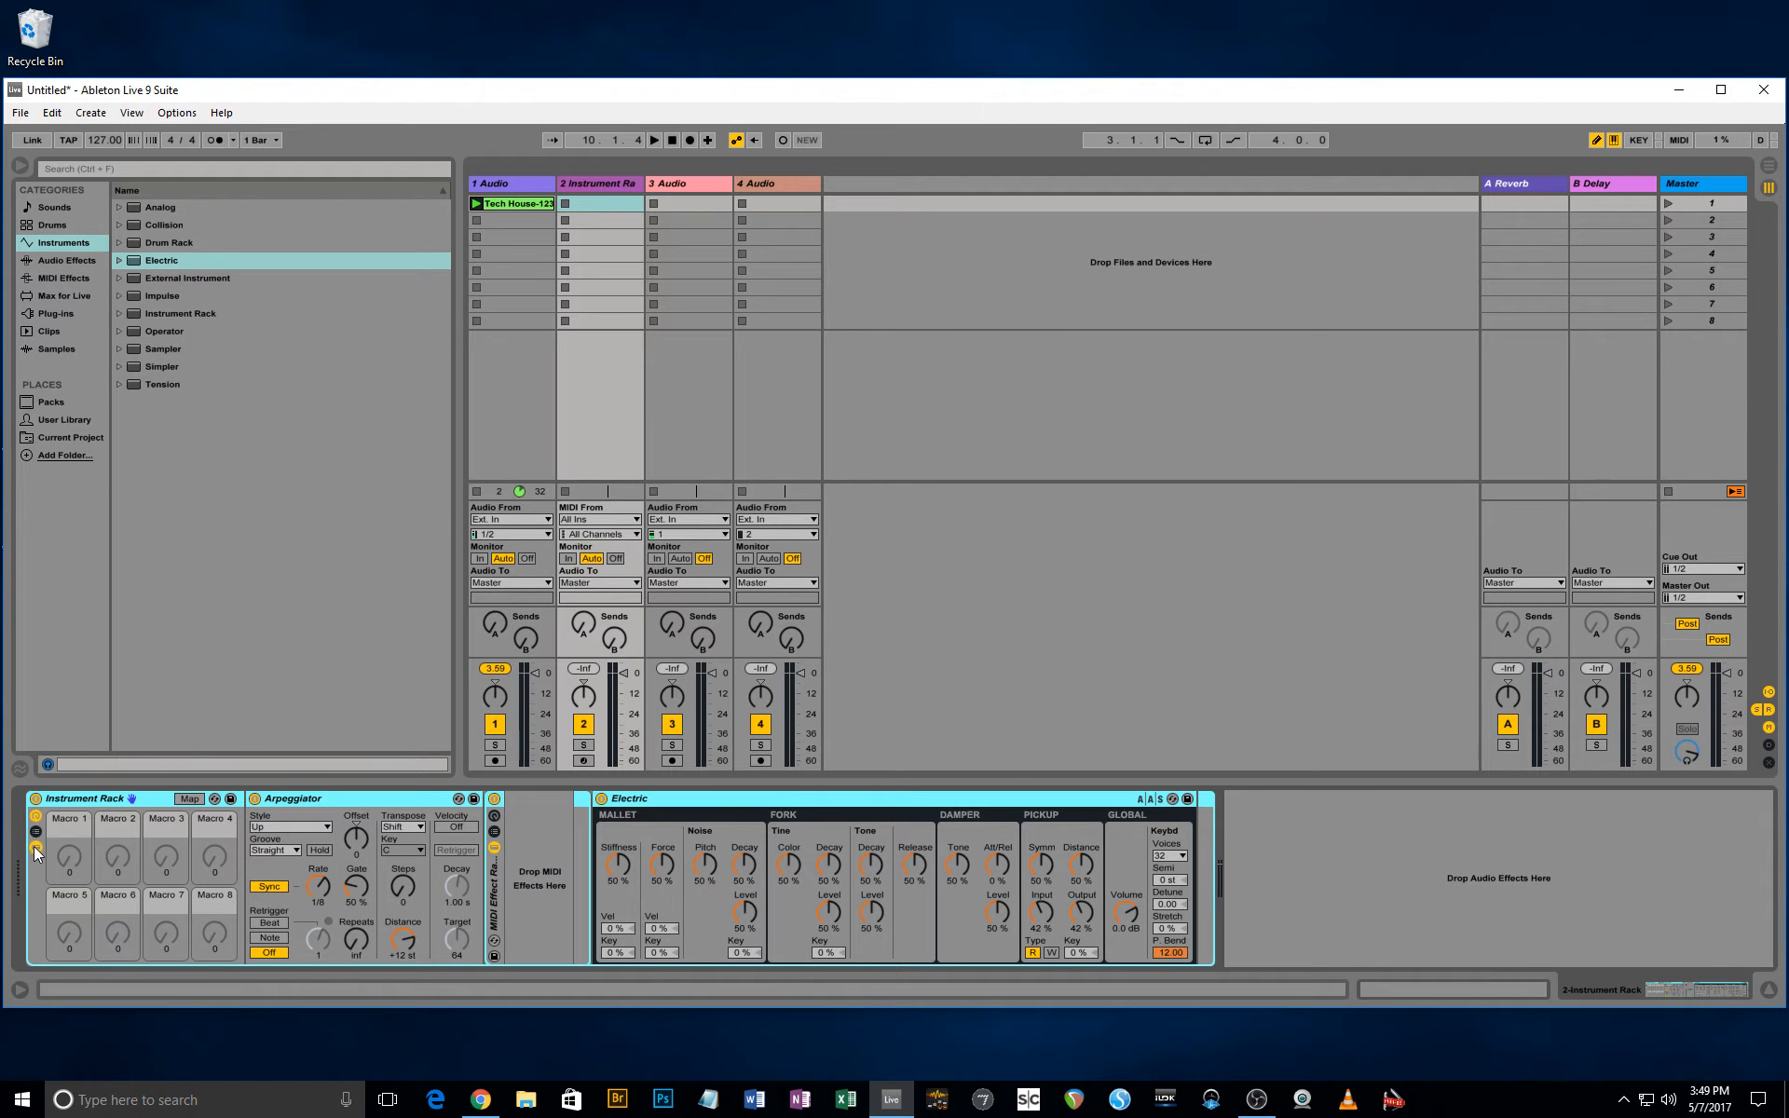
pyautogui.click(36, 831)
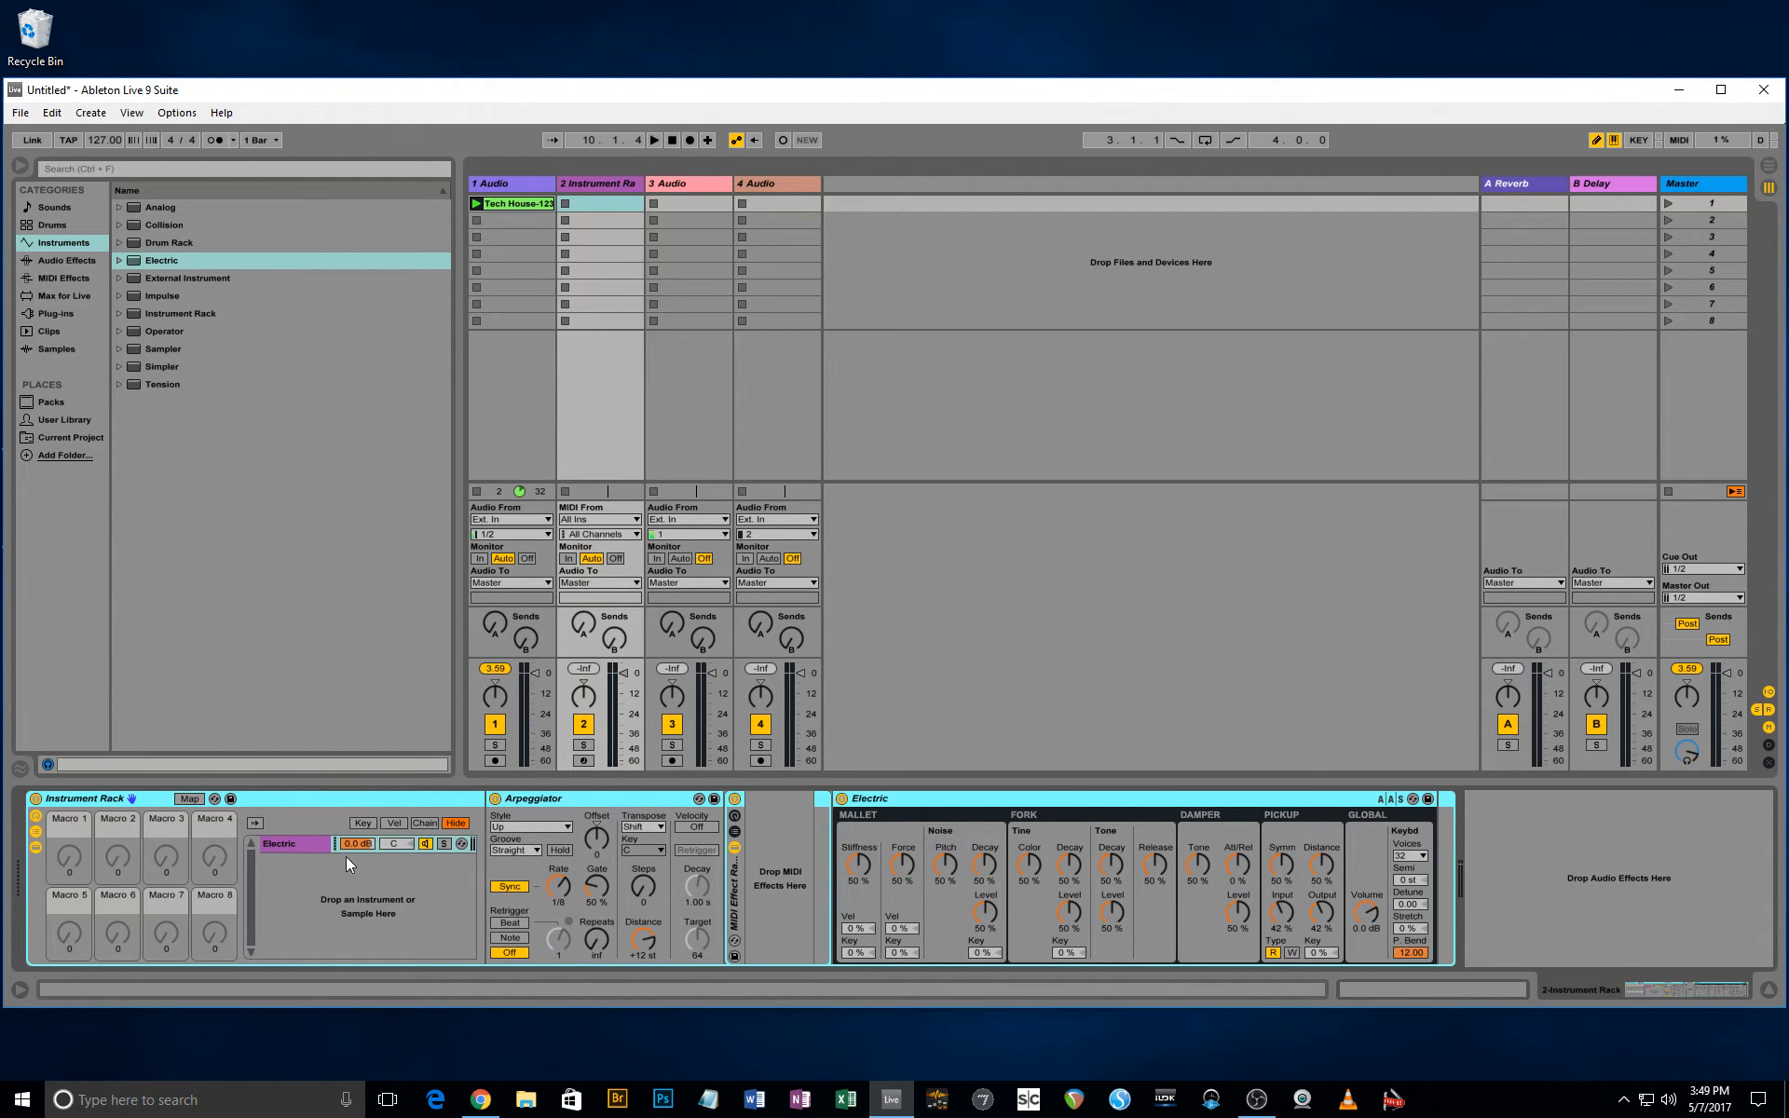